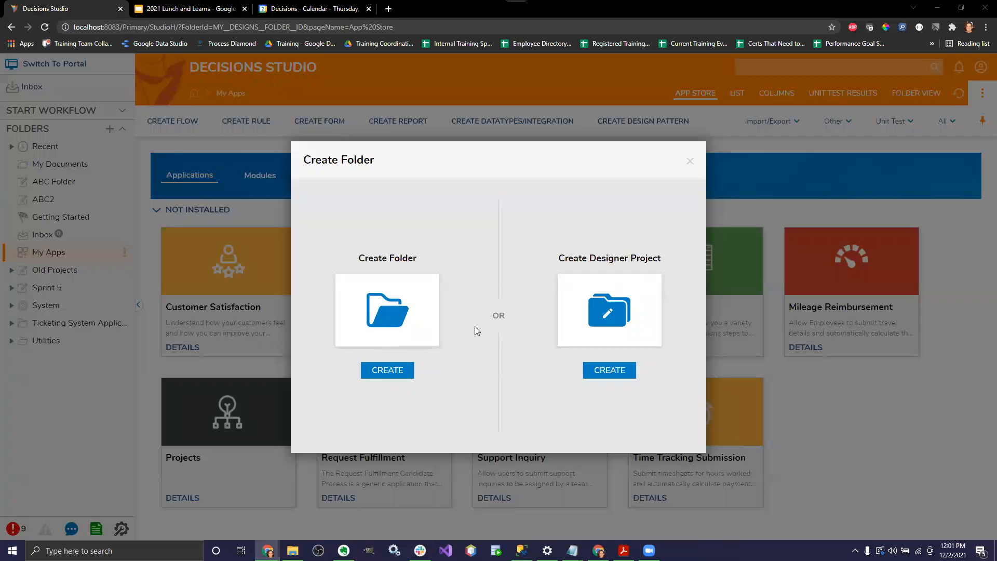
Create a root-level designer project named LnL.
click(605, 370)
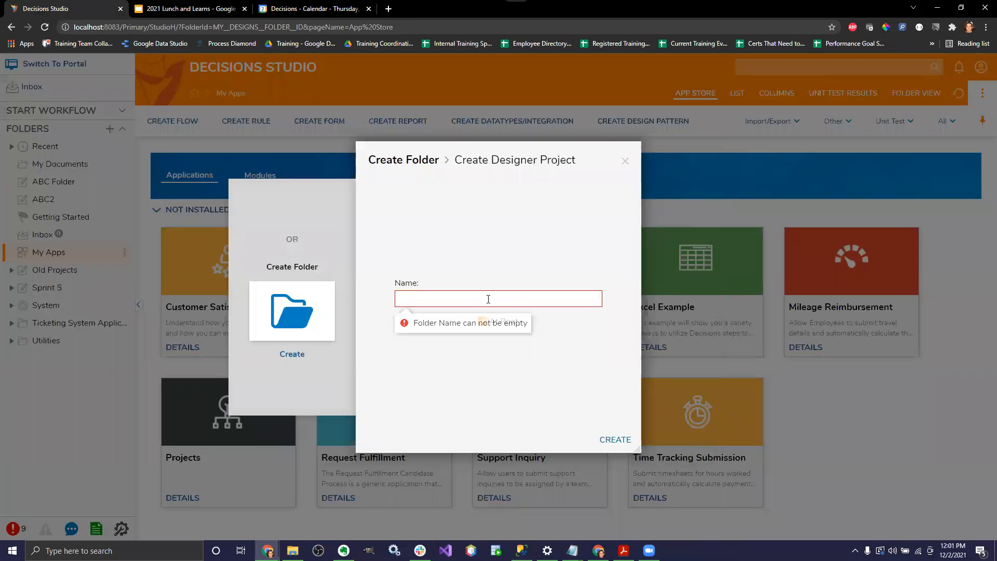
text(LnL)
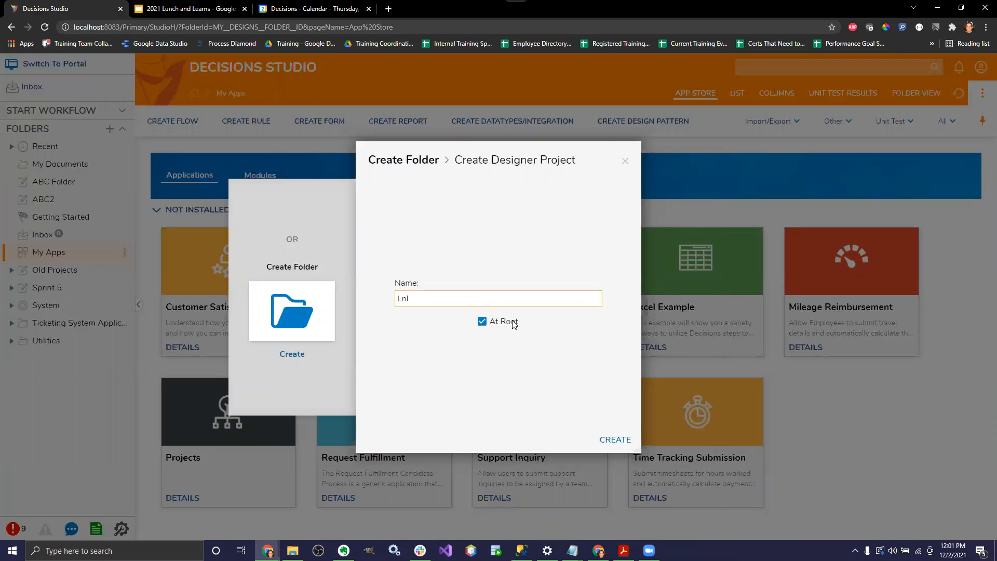
click(613, 440)
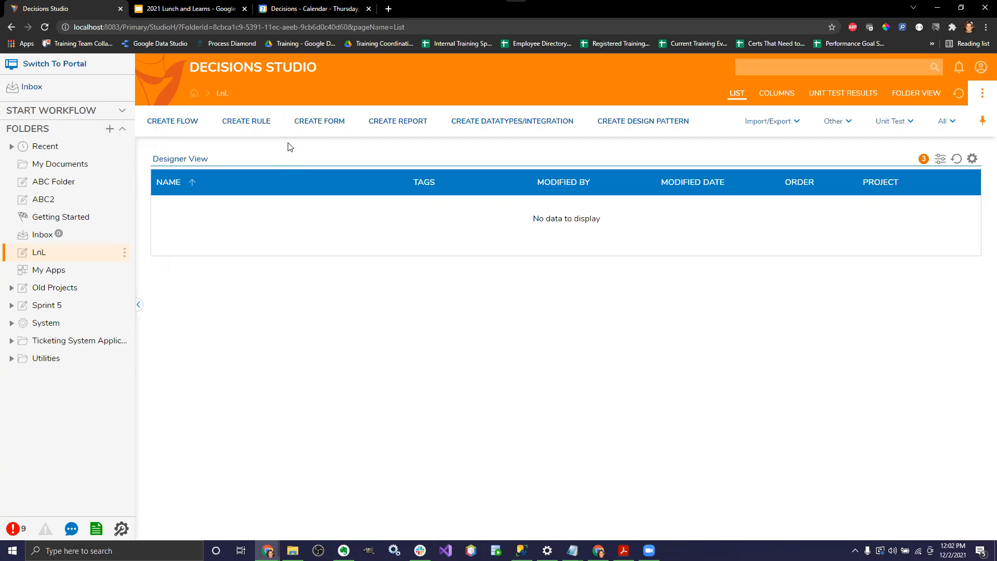
Create a default flow named Flow in the LnL project.
click(311, 123)
click(741, 108)
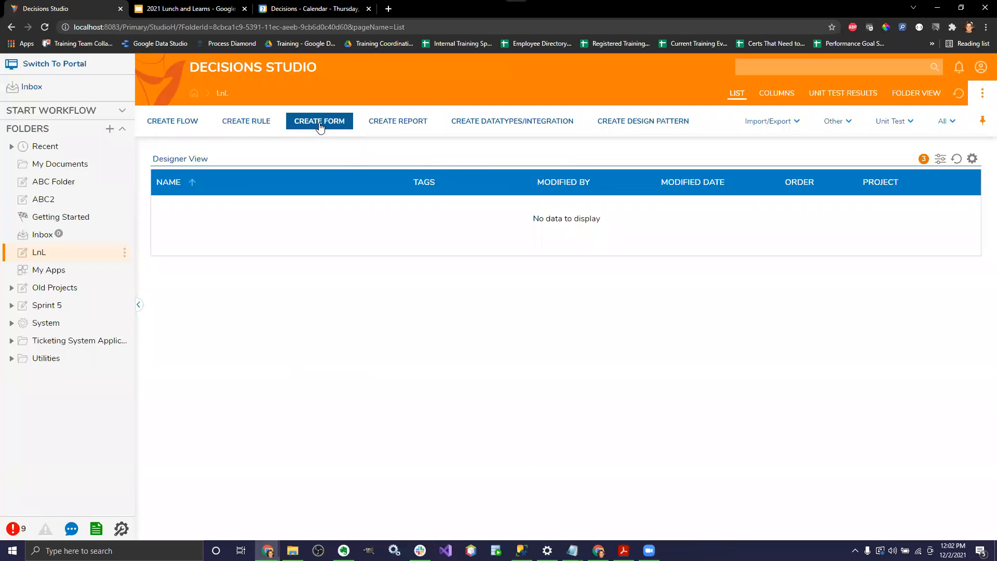
click(191, 130)
click(436, 290)
text(Flow)
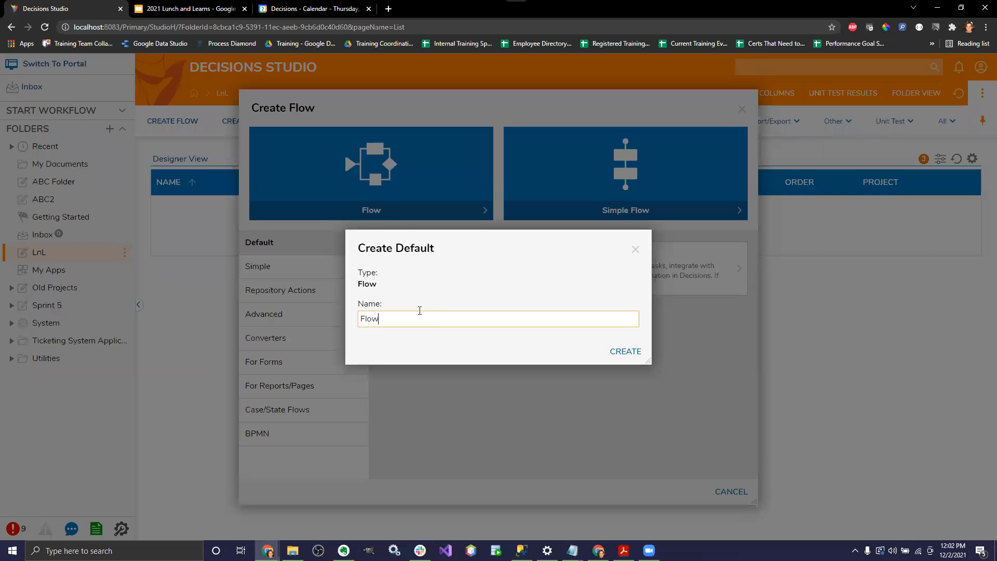
key(Return)
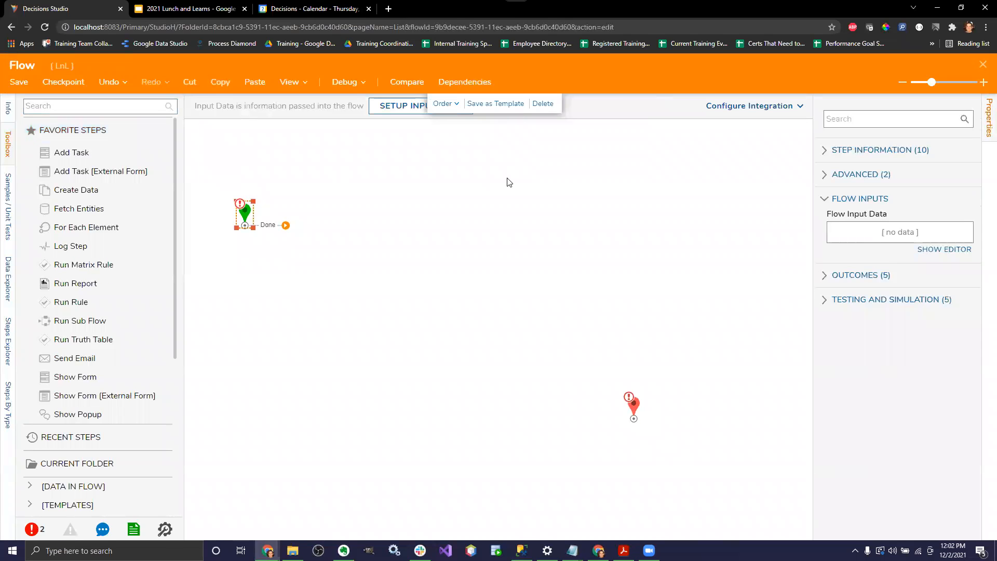
Define a flow input ListOfNames as a String list with a constant value of three first names, and save the inputs.
click(968, 237)
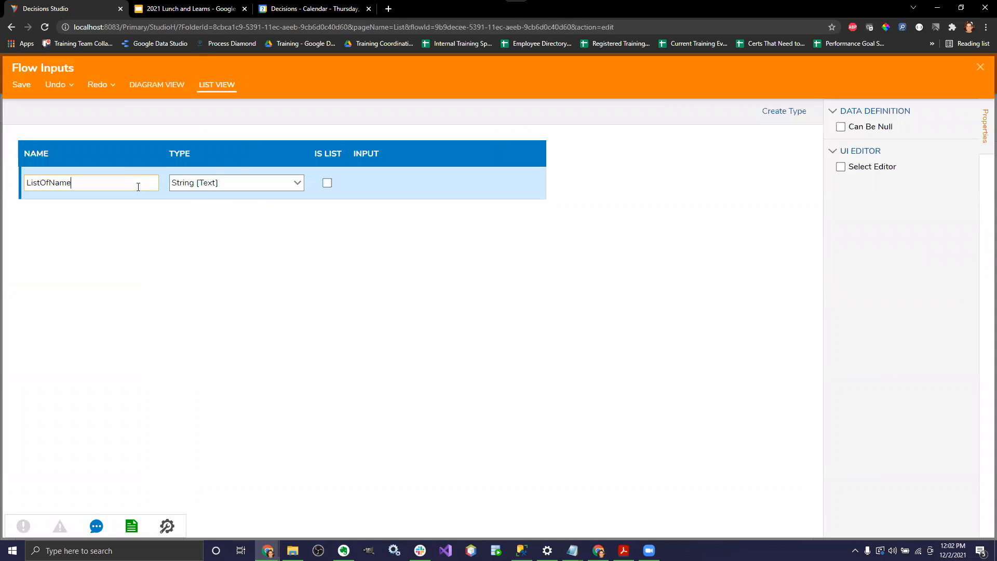
click(327, 183)
click(516, 184)
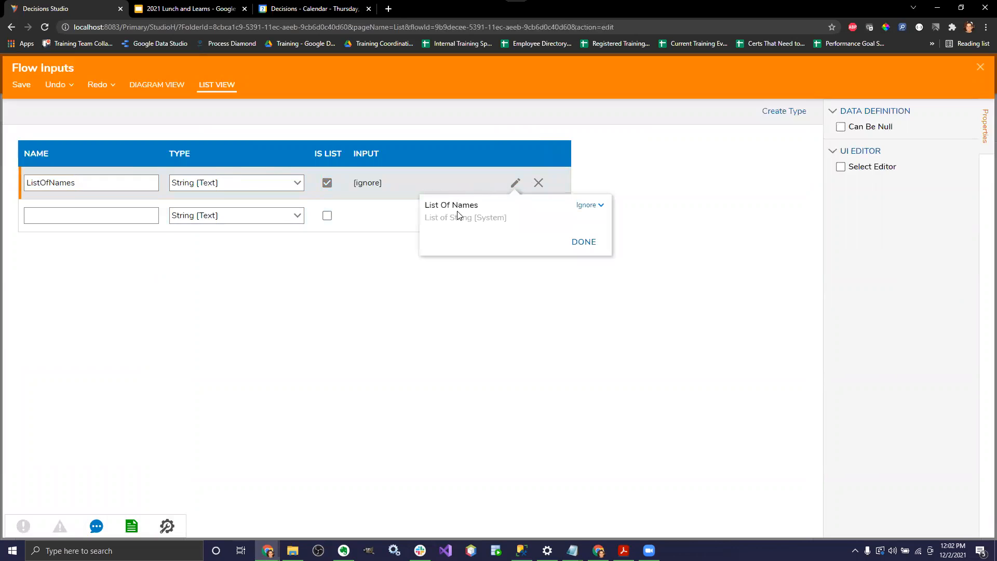
click(555, 215)
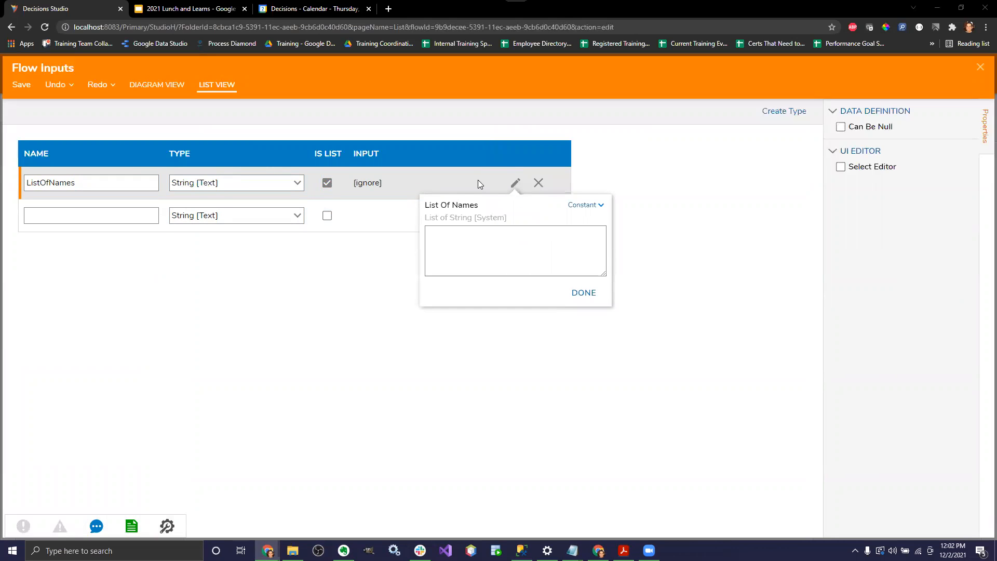
click(498, 241)
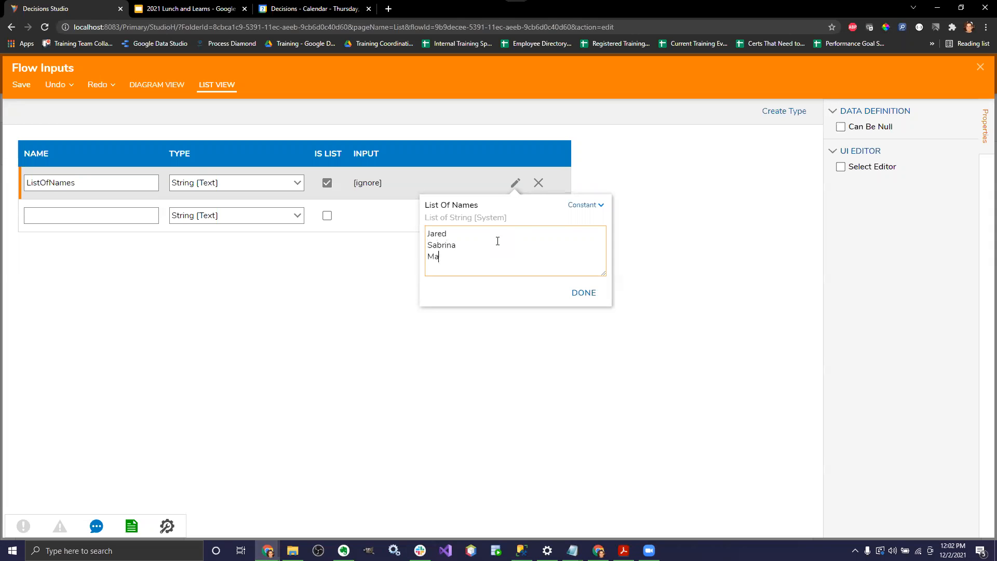
click(592, 293)
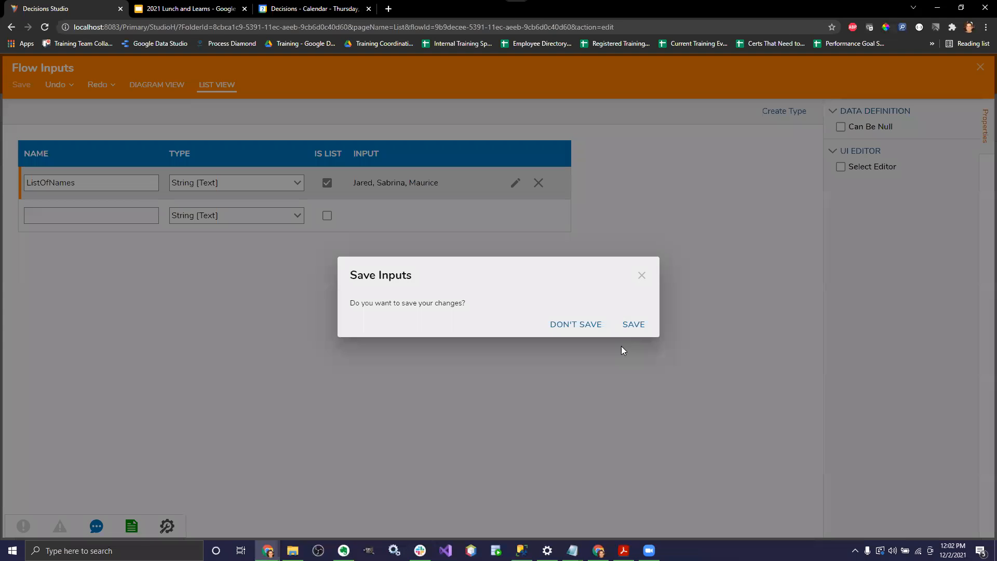
click(637, 324)
click(980, 67)
Add a Show Form step to the flow between the start and end points.
click(72, 106)
text(Show Form)
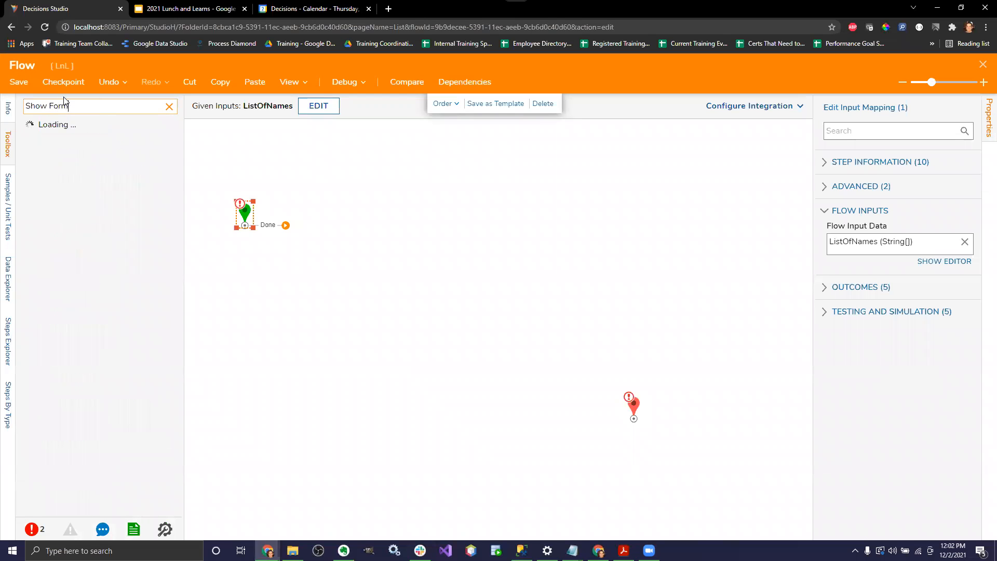
drag(62, 126, 389, 245)
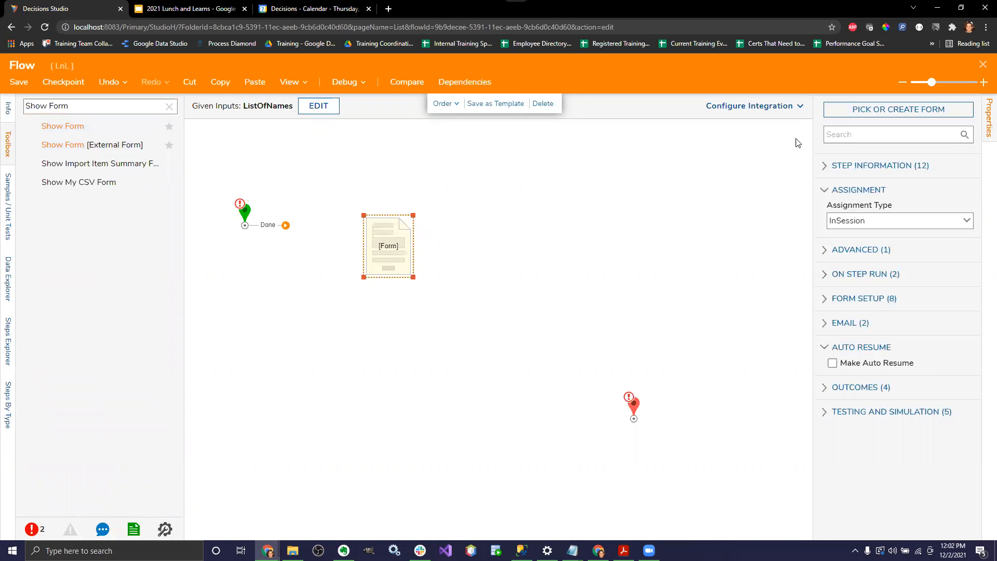
Create a new form named Show Form Test for the Show Form step.
click(830, 112)
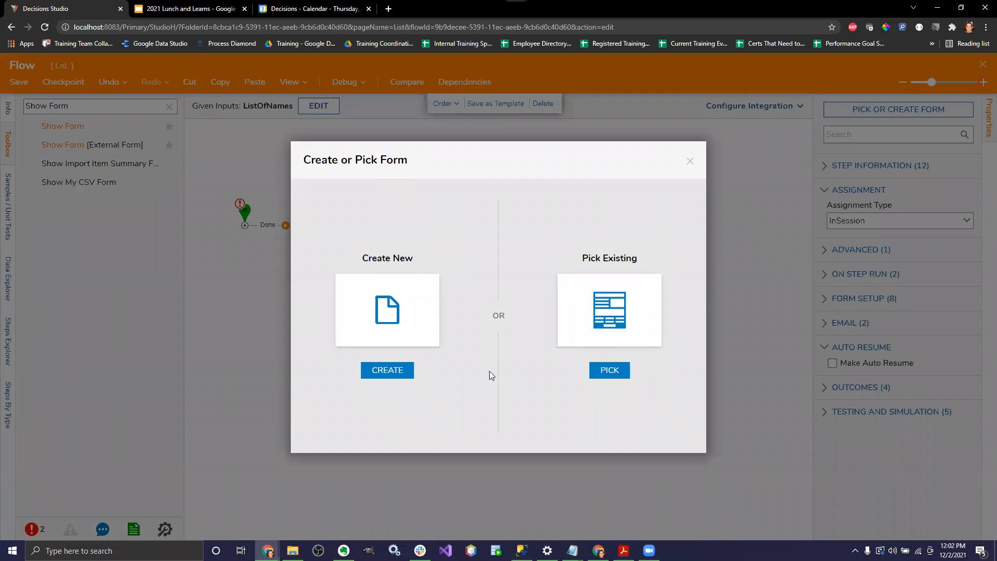
click(406, 372)
click(441, 158)
text(Show Form Test)
key(Return)
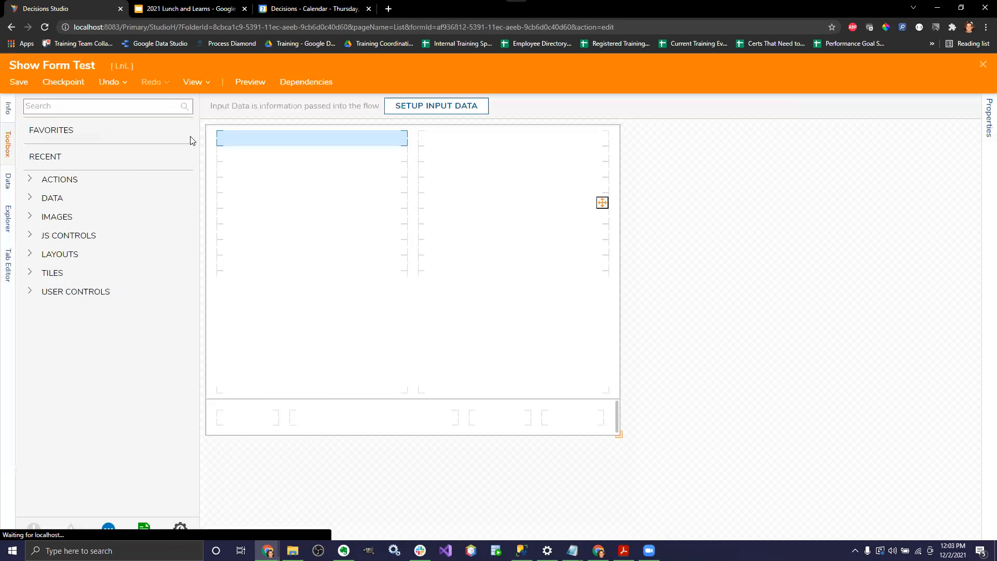
click(138, 112)
text(Mul)
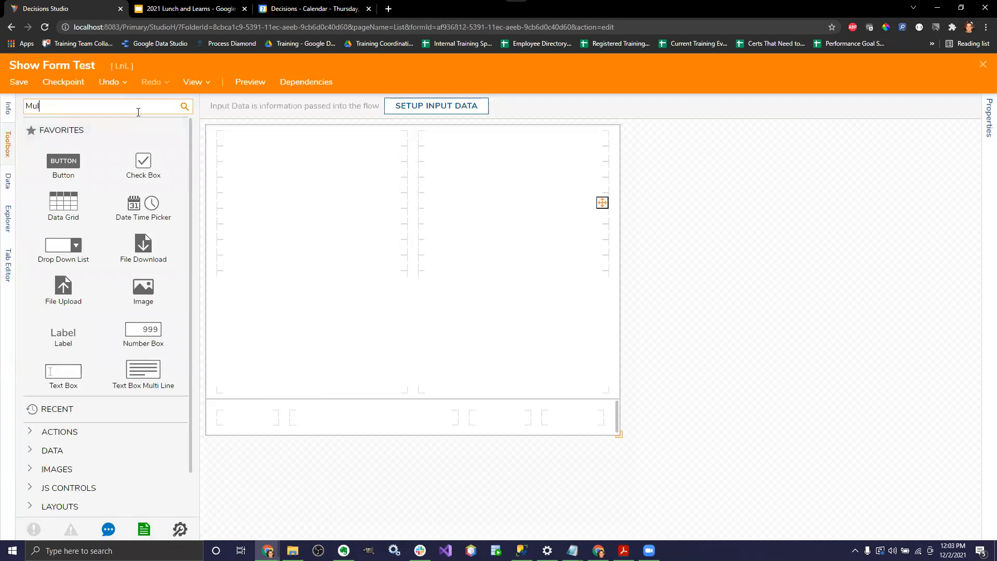
text(tiple Select)
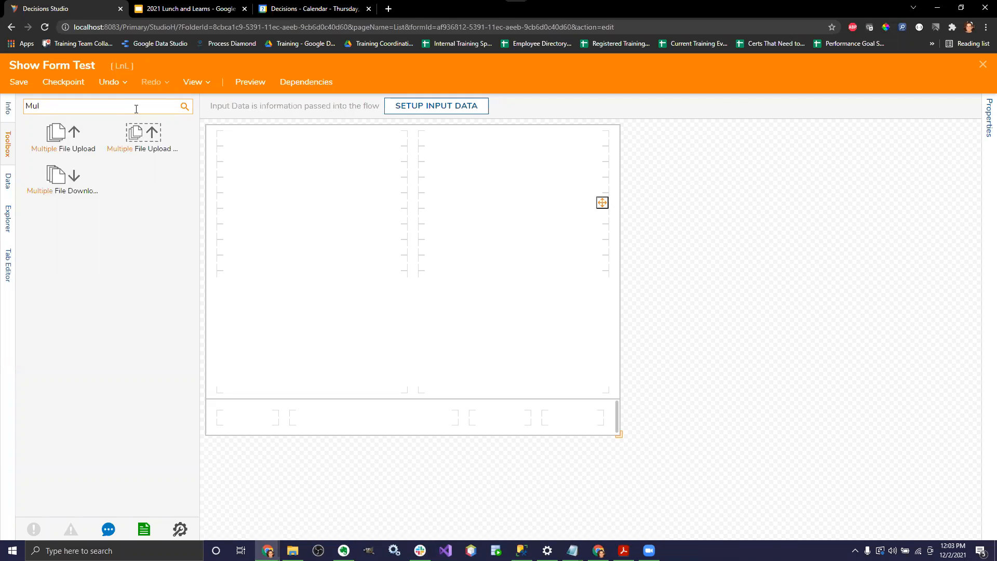
key(BackSpace)
key(BackSpace)
key(BackSpace)
Place a multi select dropdown in the form's left column and a single-select dropdown beside it in the right column.
text(Drop)
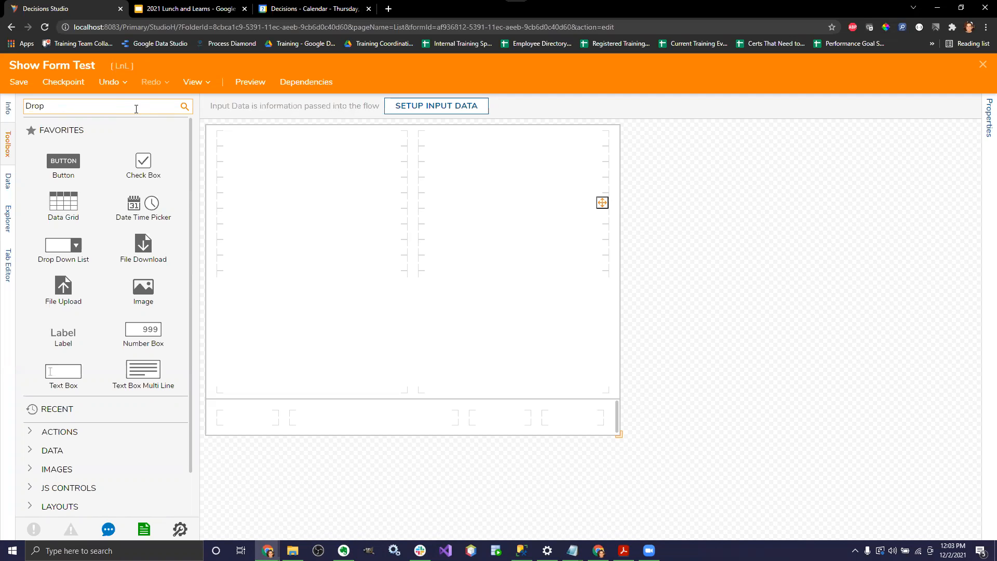
drag(143, 132, 382, 259)
drag(70, 139, 468, 169)
click(185, 106)
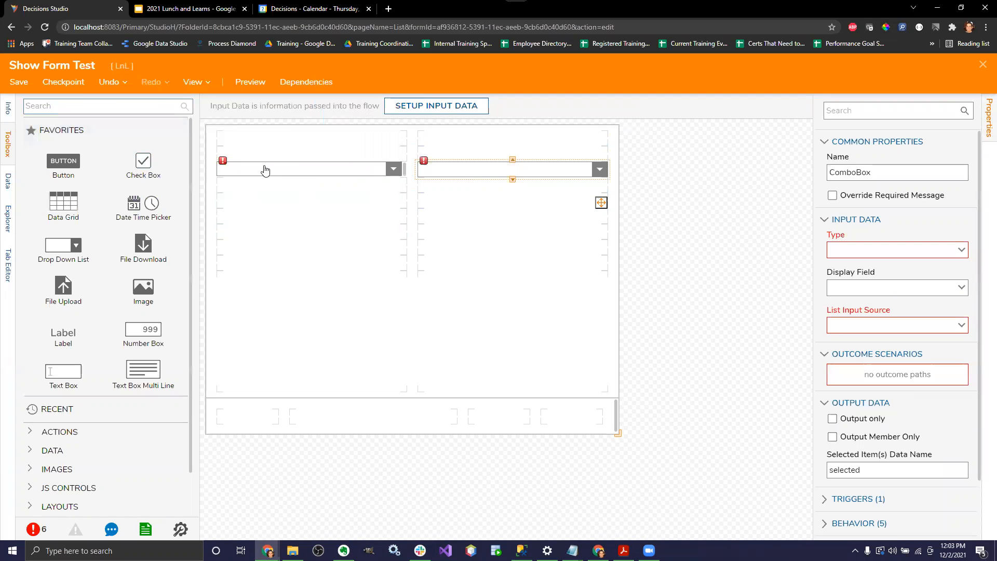
click(314, 174)
drag(311, 178, 310, 222)
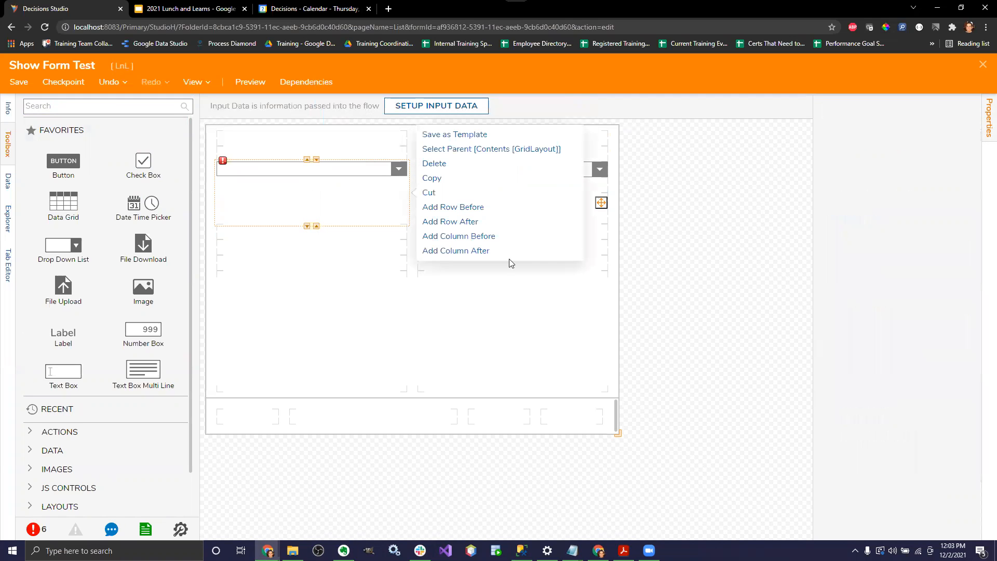
click(607, 171)
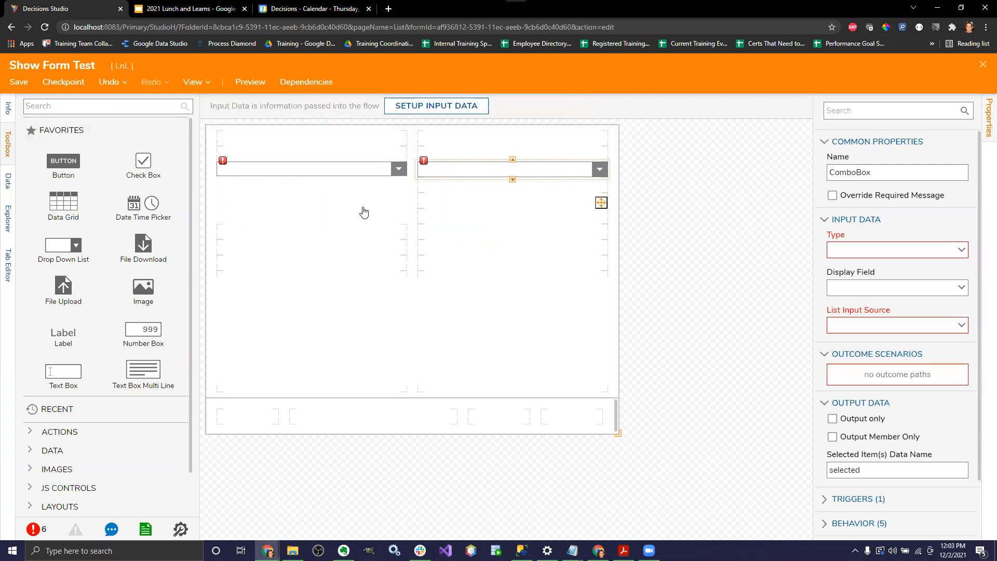
click(305, 181)
click(317, 228)
click(316, 212)
click(316, 195)
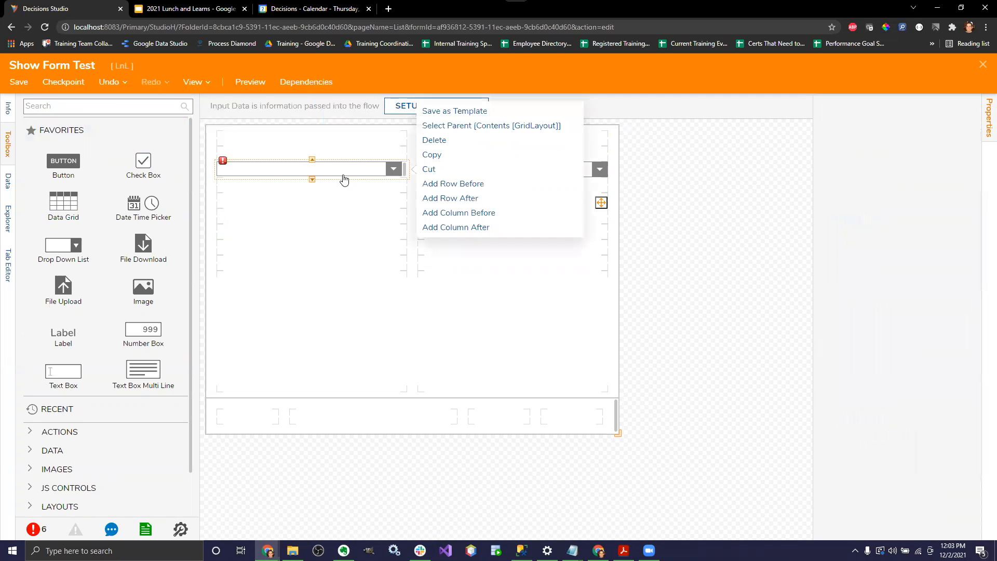
Set the input type of both the multi select dropdown and the ComboBox to String [Text].
click(962, 250)
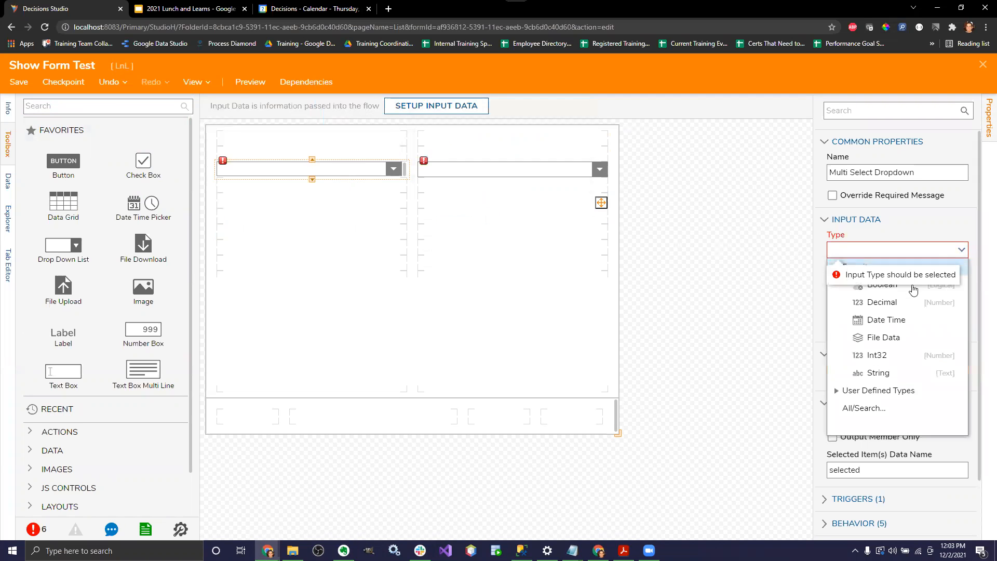
click(885, 373)
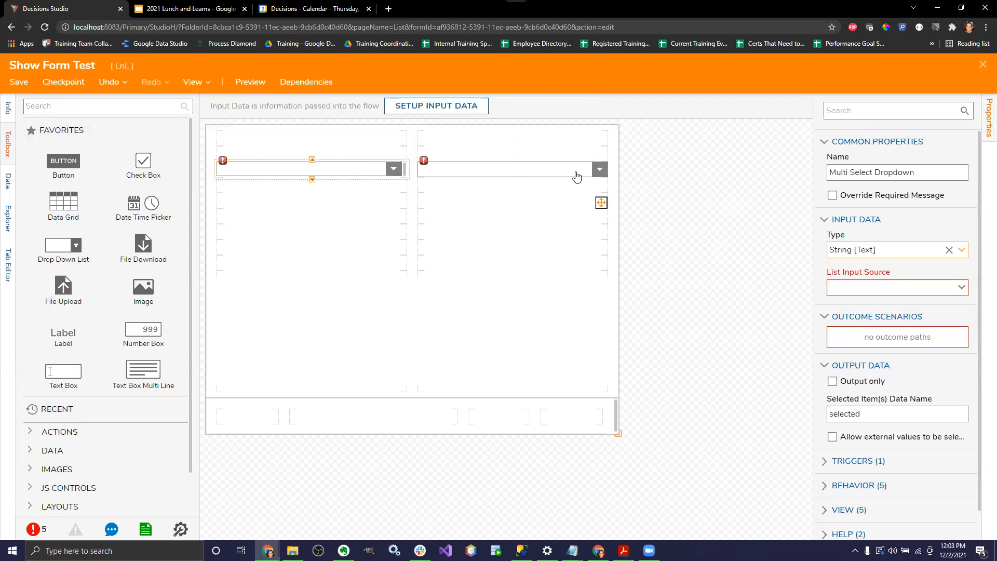
click(577, 177)
click(961, 250)
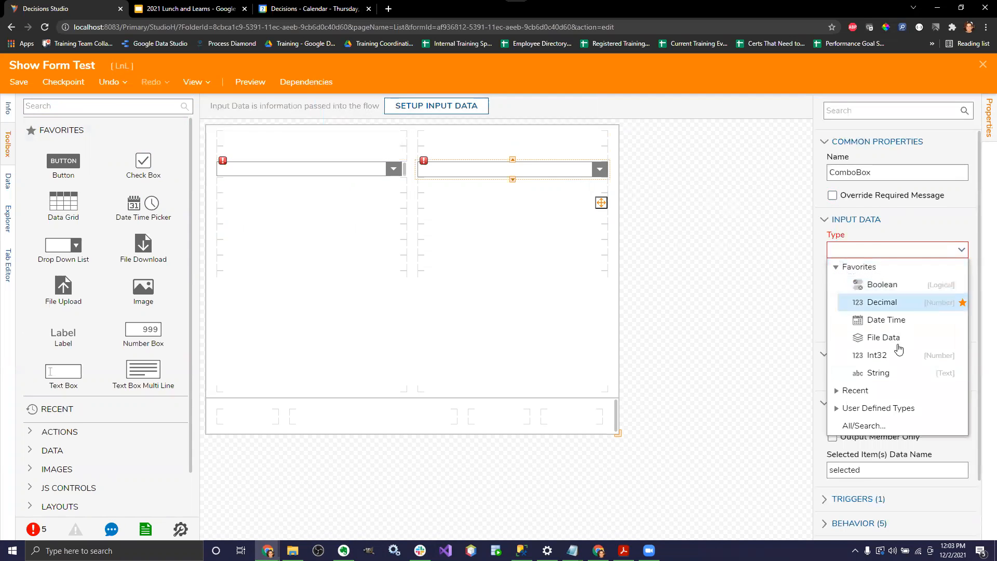
click(885, 373)
Add a Button to the last cell of the form's footer row and keep the form open.
drag(63, 164, 572, 419)
click(983, 63)
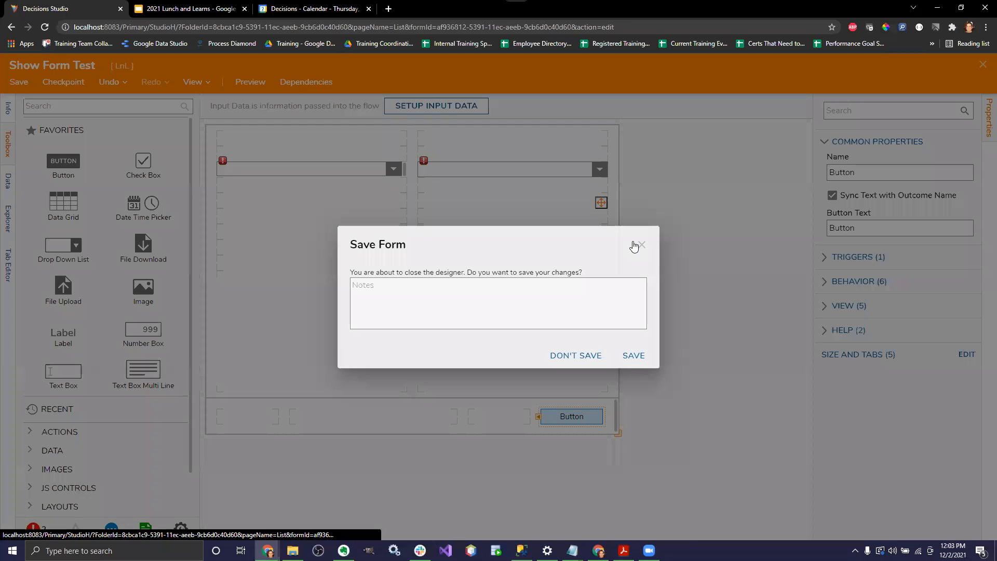
click(634, 245)
Try to enter MListofNames and SListOfNames as the list input sources of the multi select dropdown and the ComboBox.
click(316, 171)
click(895, 286)
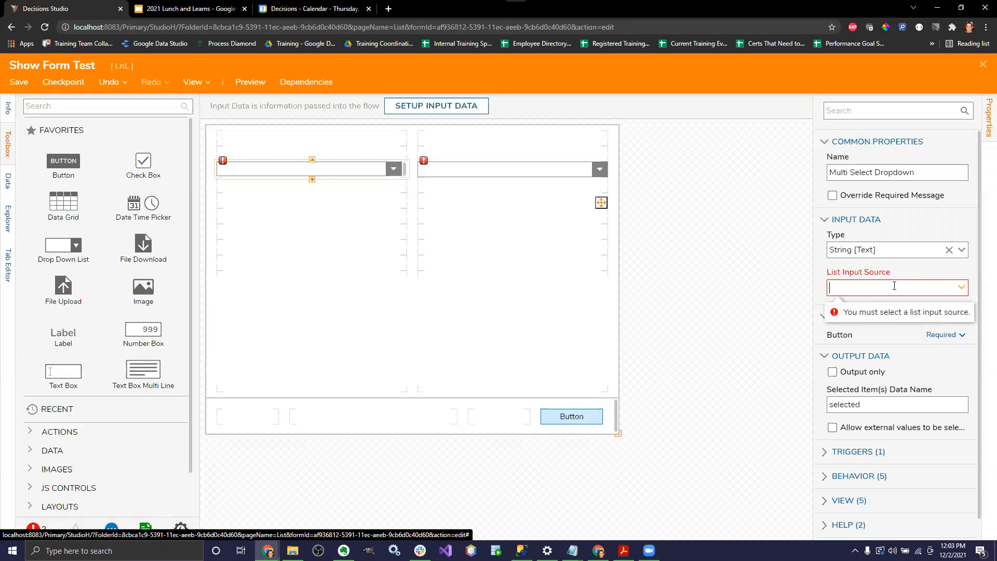
text(MListofNames)
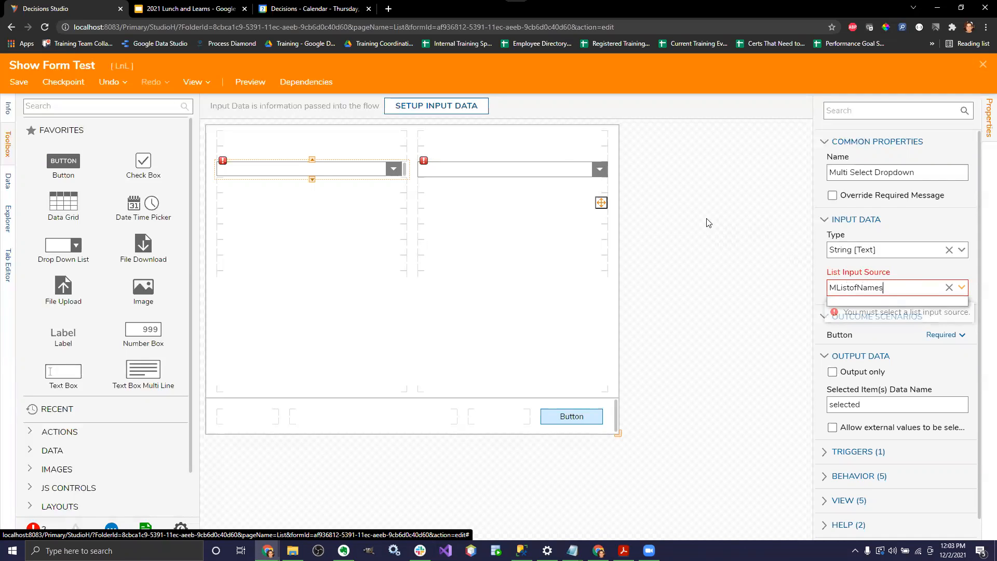
click(561, 169)
click(870, 288)
text(S)
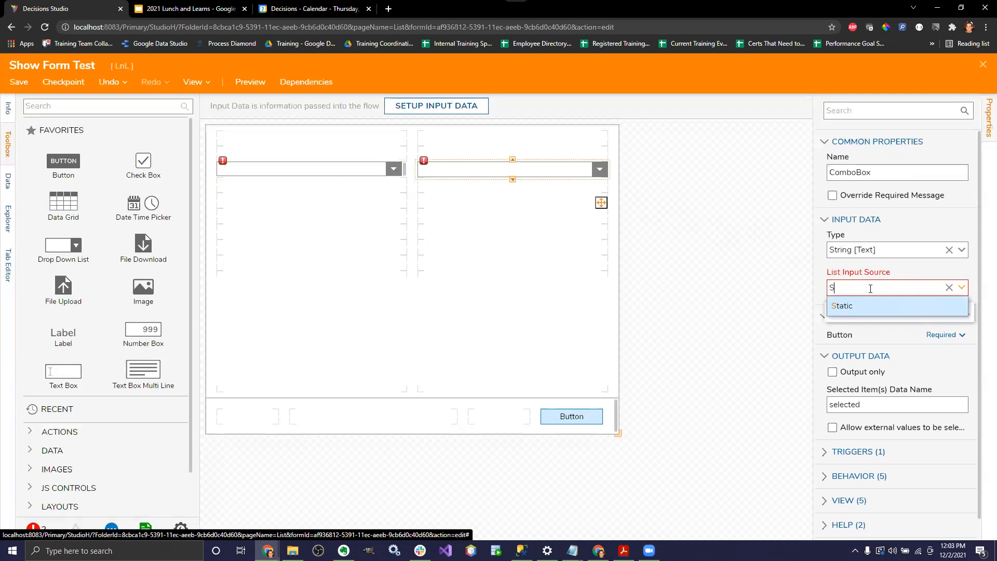
text(ListOfNmaes)
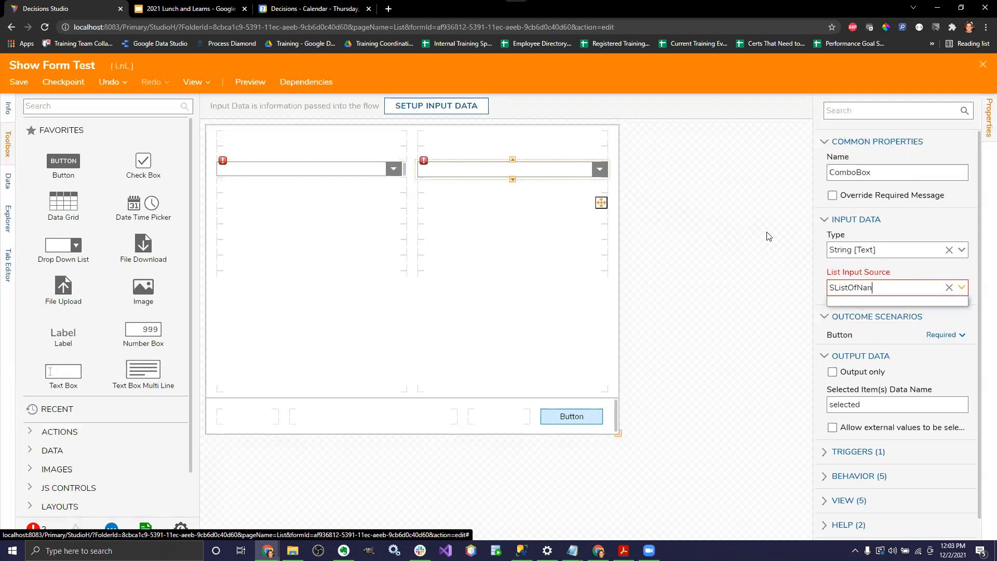
key(BackSpace)
key(BackSpace)
text(mes)
click(664, 179)
Set the multi select dropdown's list input source to DataName with the list items data name MListOfName.
click(367, 172)
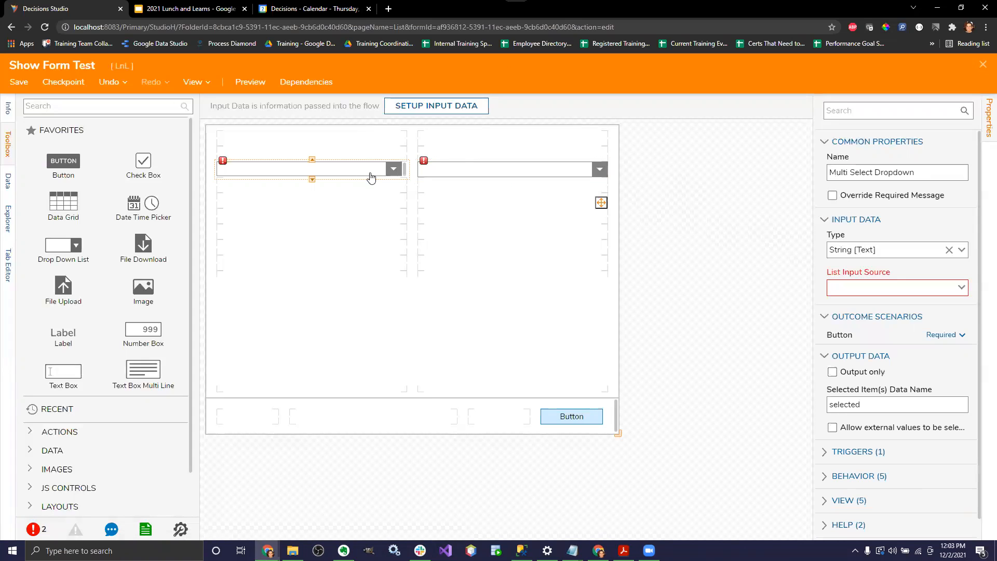
click(961, 287)
click(906, 305)
click(849, 250)
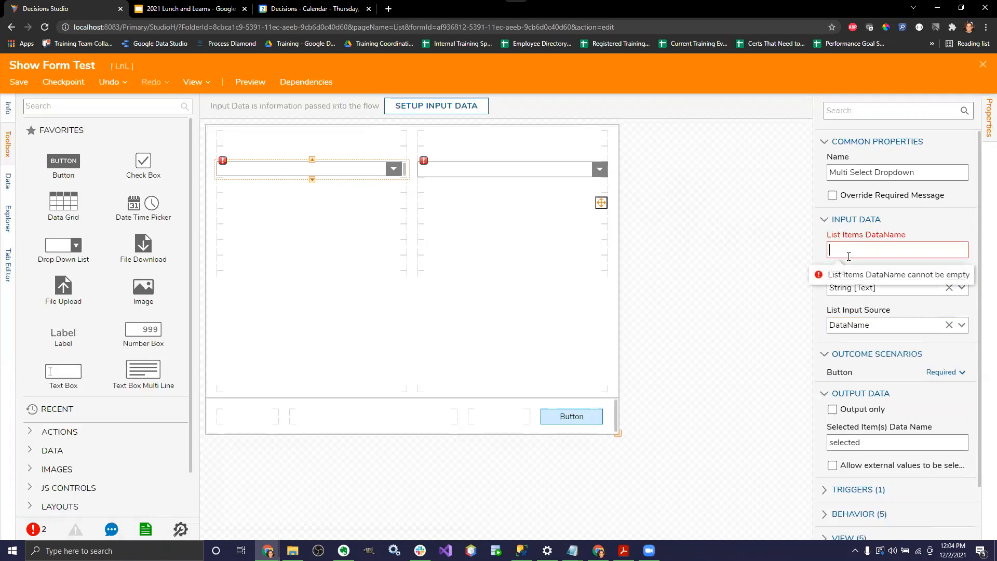
text(MListOfName)
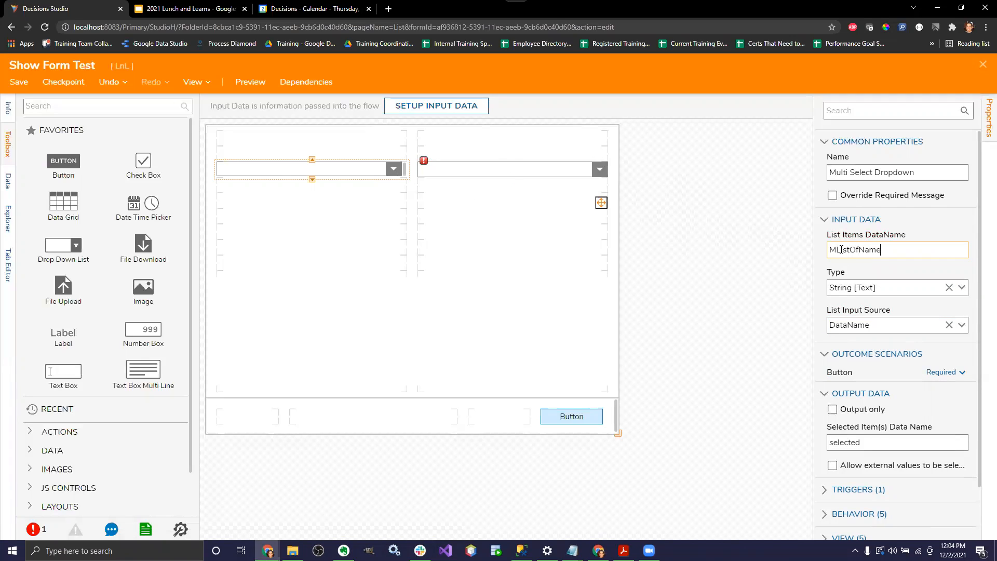
Set the ComboBox's list input source to DataName with the list items data name SLIstOfnames.
click(593, 171)
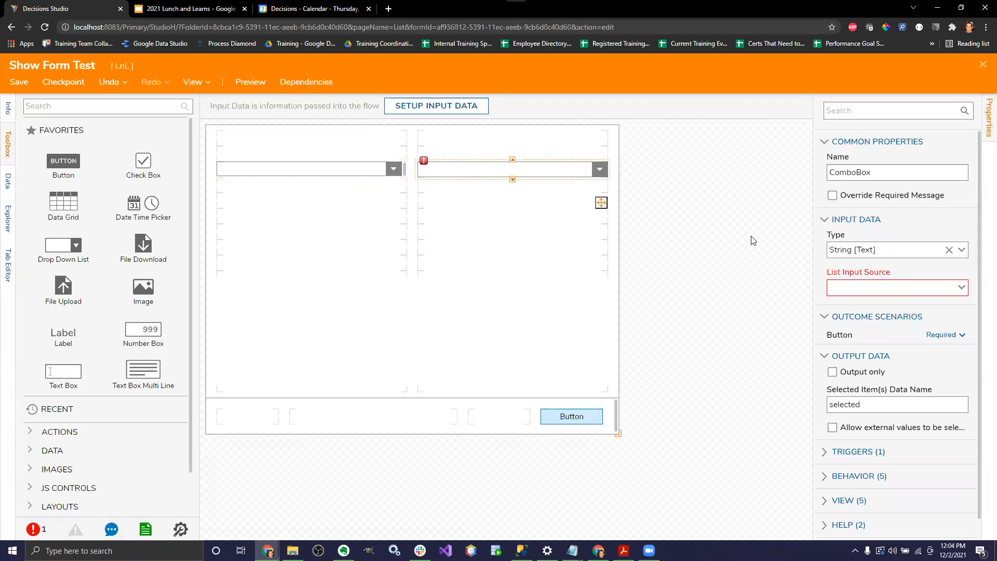
click(961, 288)
click(915, 311)
click(869, 250)
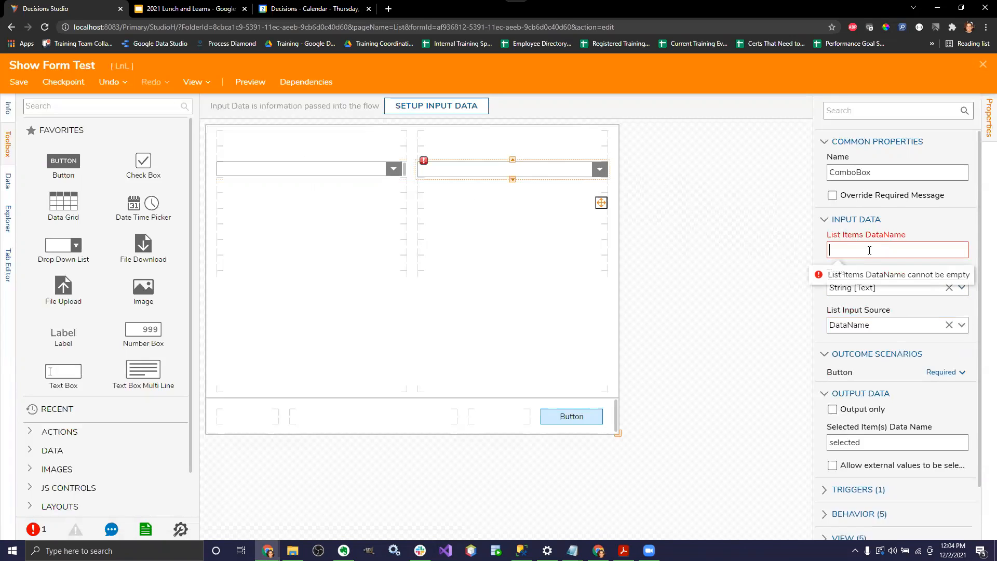
text(SLIstOfnames)
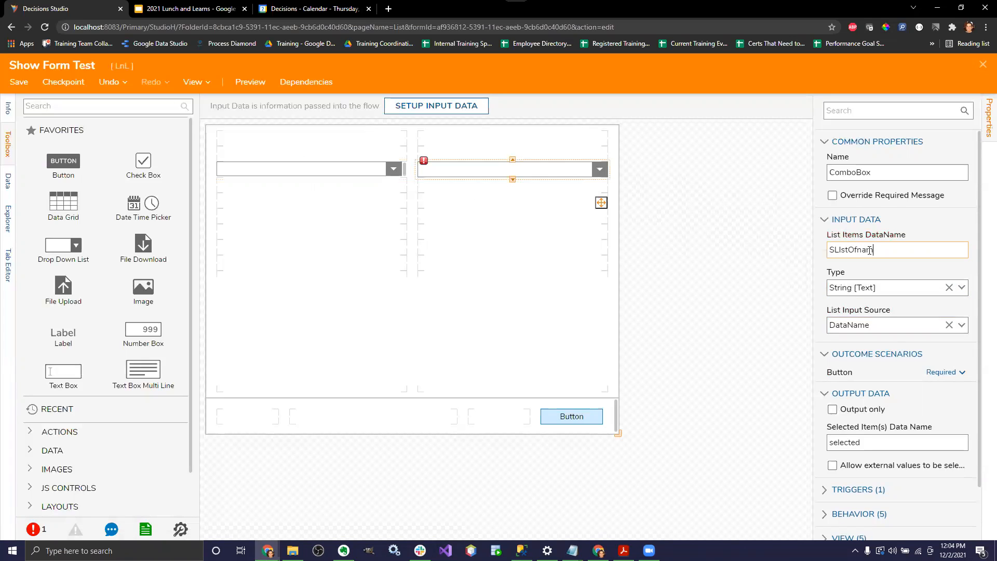
Save and close the form, and connect its step between the flow's start and end steps.
click(19, 82)
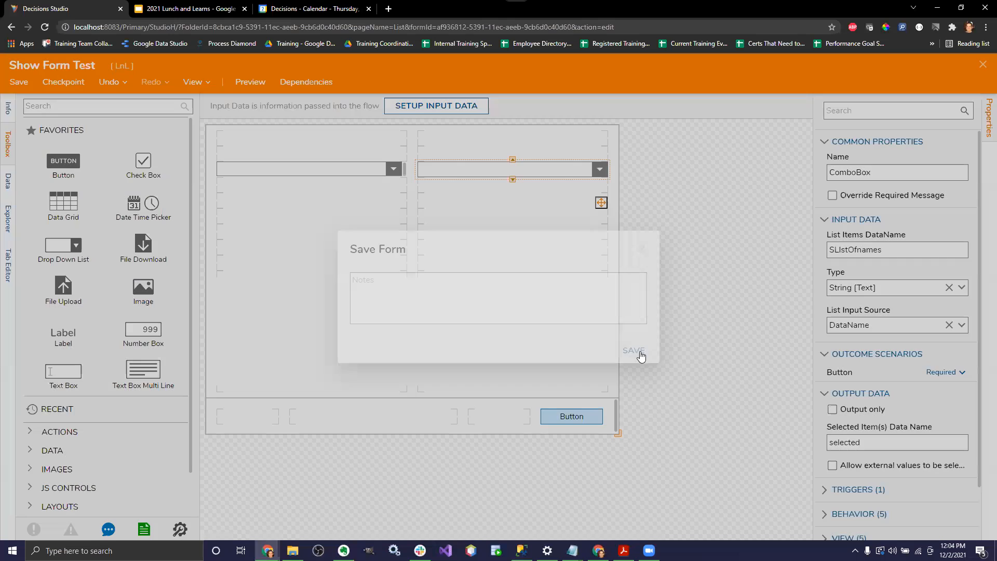
click(632, 350)
click(984, 65)
drag(285, 225, 377, 248)
drag(450, 247, 635, 418)
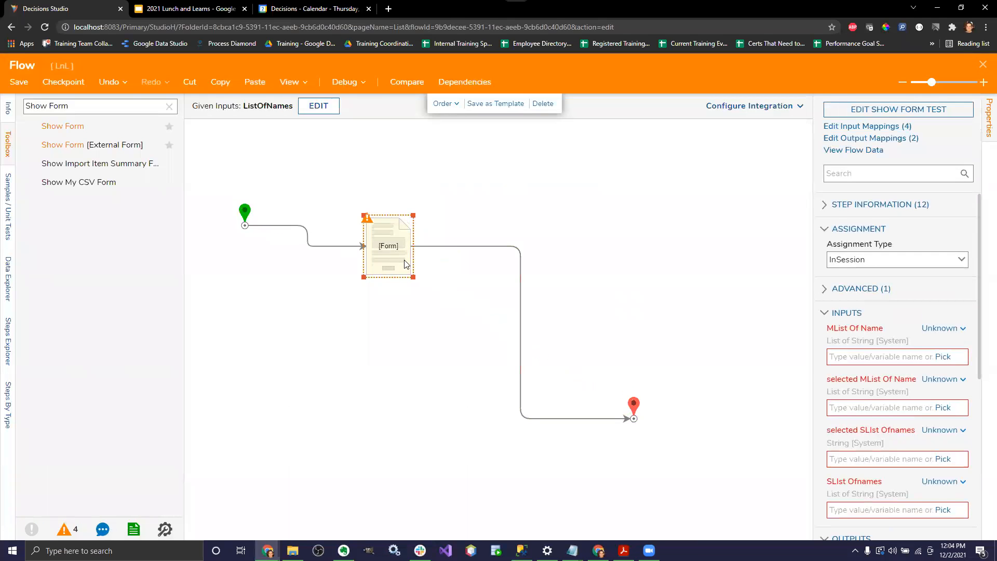
Reopen the form to check the multi select dropdown's input and output data names, and return to the flow.
click(845, 109)
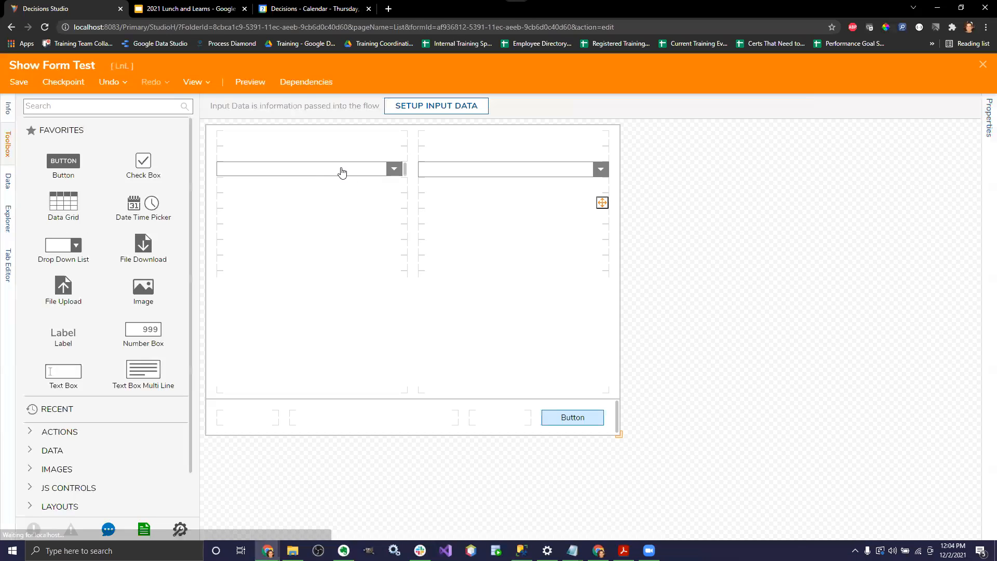
click(341, 170)
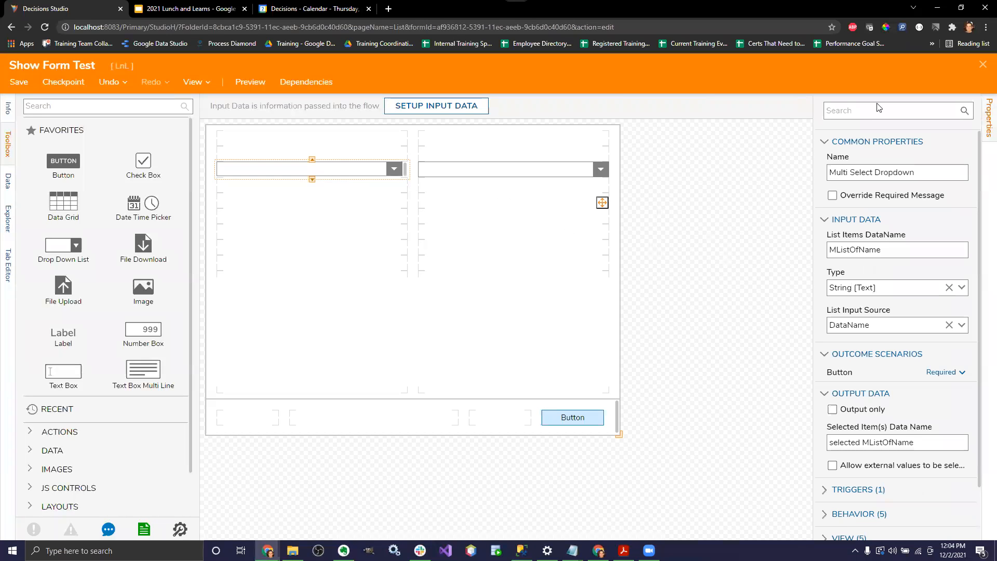
click(984, 63)
Map the Form step's MList Of Name input to the flow's ListOfNames using Select From Flow.
scroll(948, 342, down, 1)
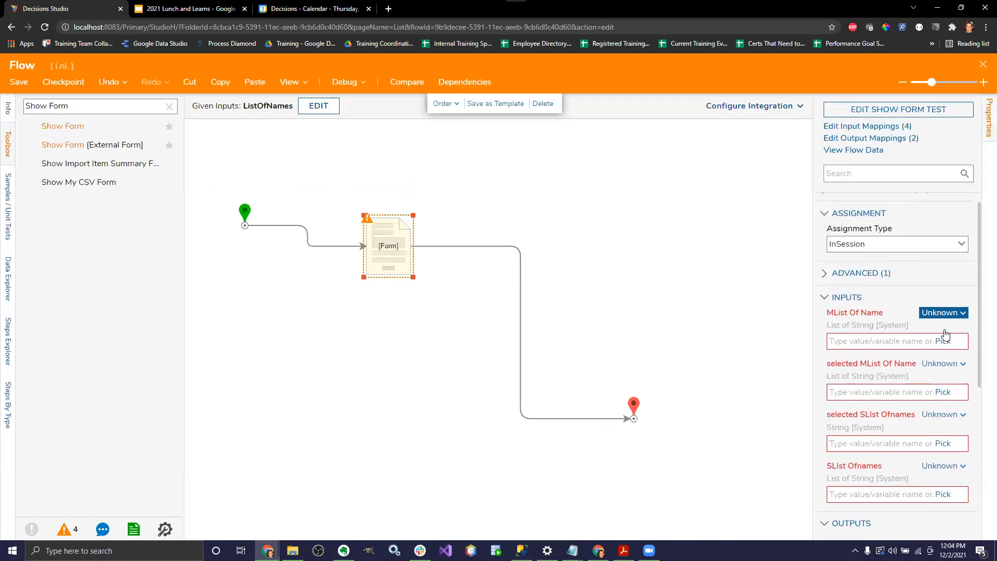
click(943, 276)
click(876, 235)
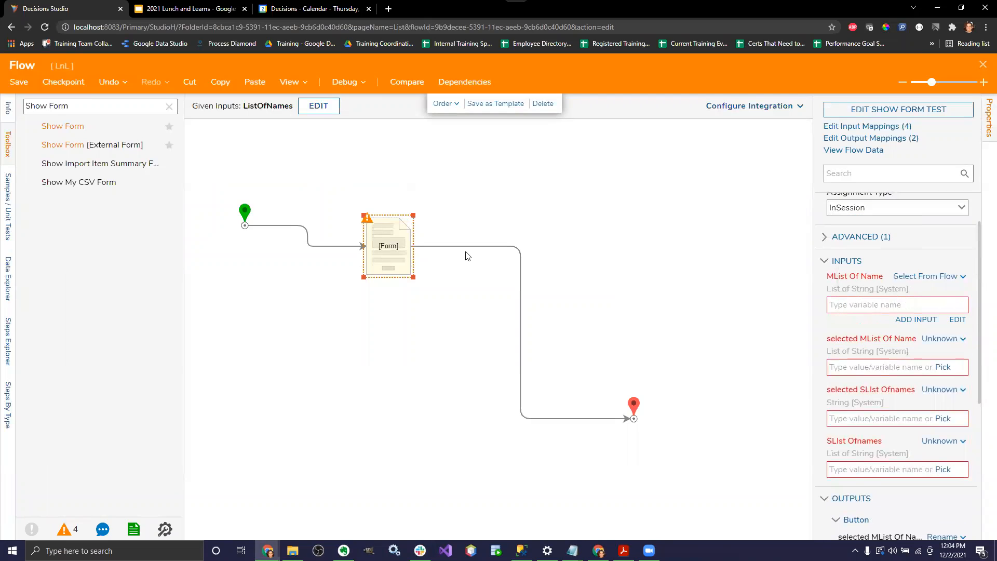
click(333, 205)
click(737, 520)
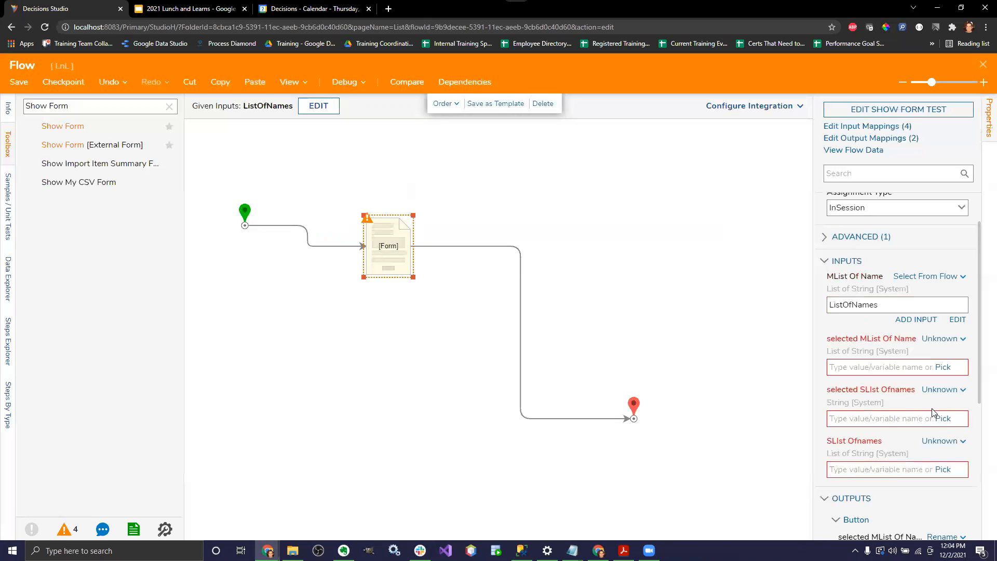
Map the Form step's SLIst Ofnames input to the flow's ListOfNames using Select From Flow.
click(944, 441)
click(874, 404)
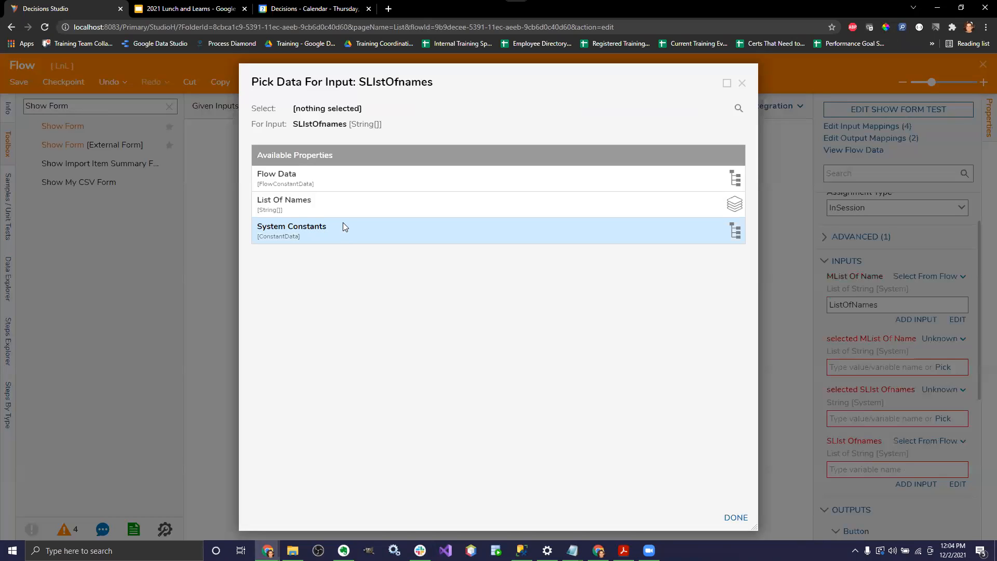
click(322, 204)
click(736, 517)
Debug the flow, try picking names in the form's multi select dropdown, and close the debug session.
click(344, 82)
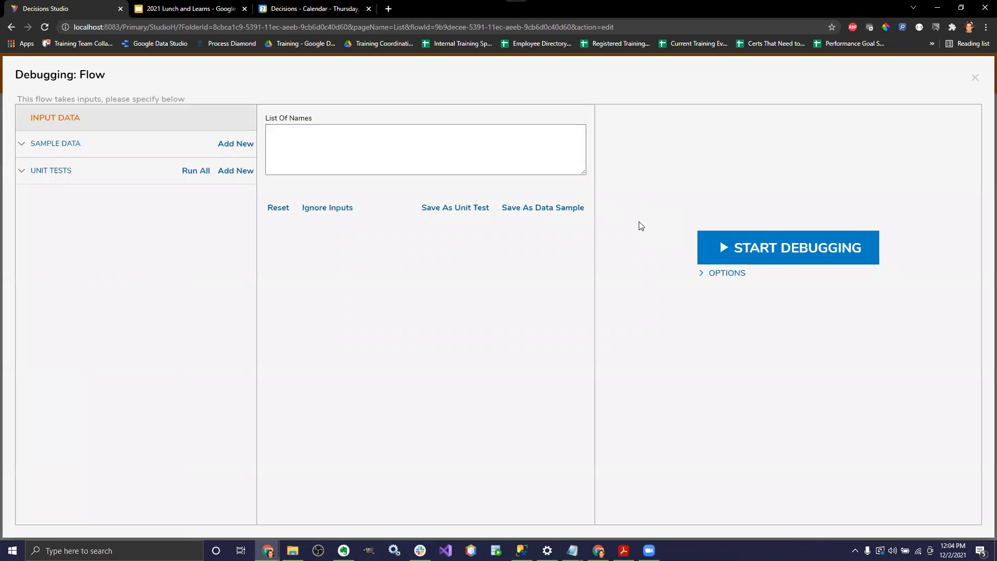
click(735, 247)
click(481, 209)
click(438, 286)
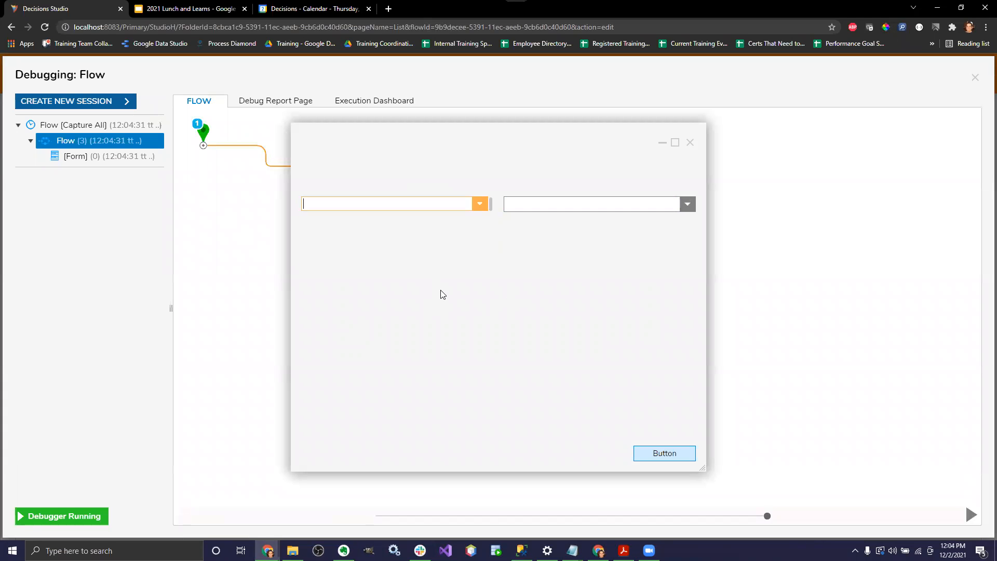
click(476, 208)
click(416, 224)
click(474, 209)
click(434, 230)
click(691, 144)
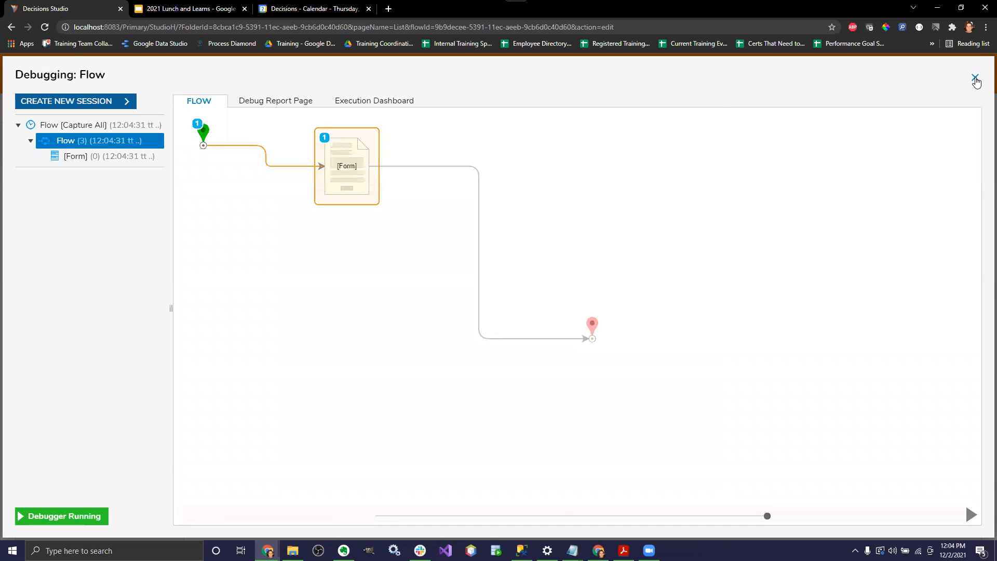
click(975, 77)
Reopen the form from its flow step and extend the multi select dropdown downward by four rows.
click(388, 250)
click(930, 108)
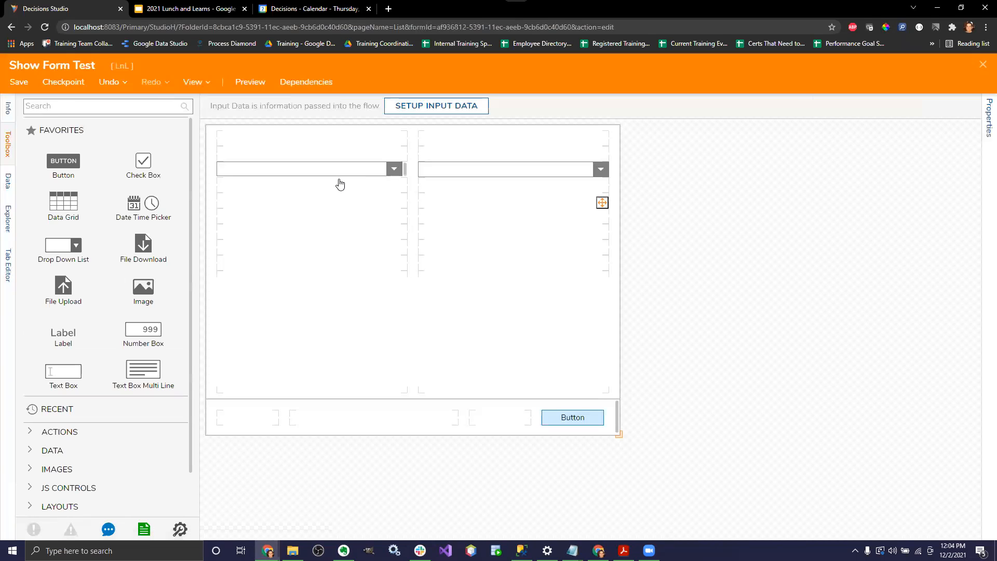
click(319, 177)
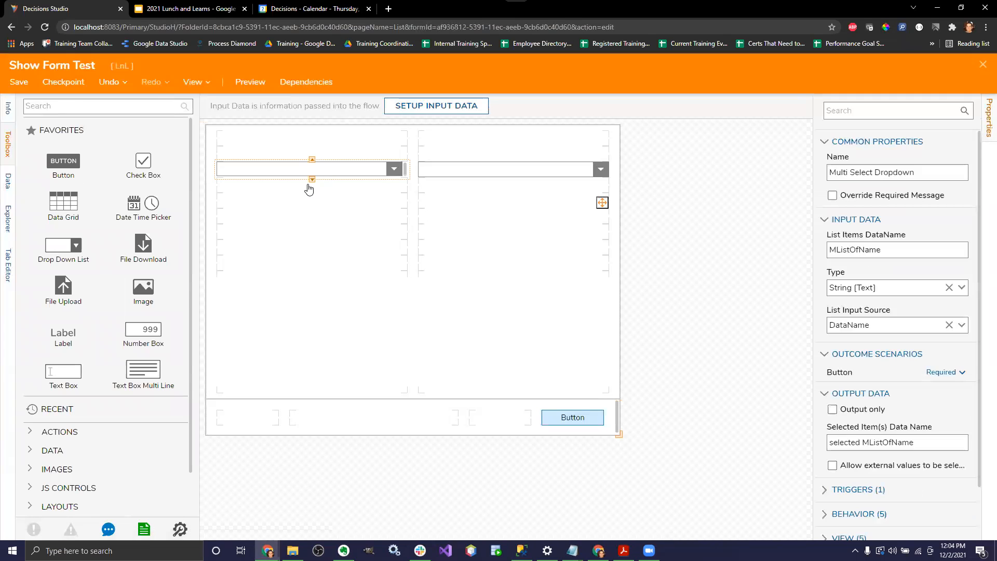
click(312, 180)
click(308, 195)
click(307, 210)
click(308, 227)
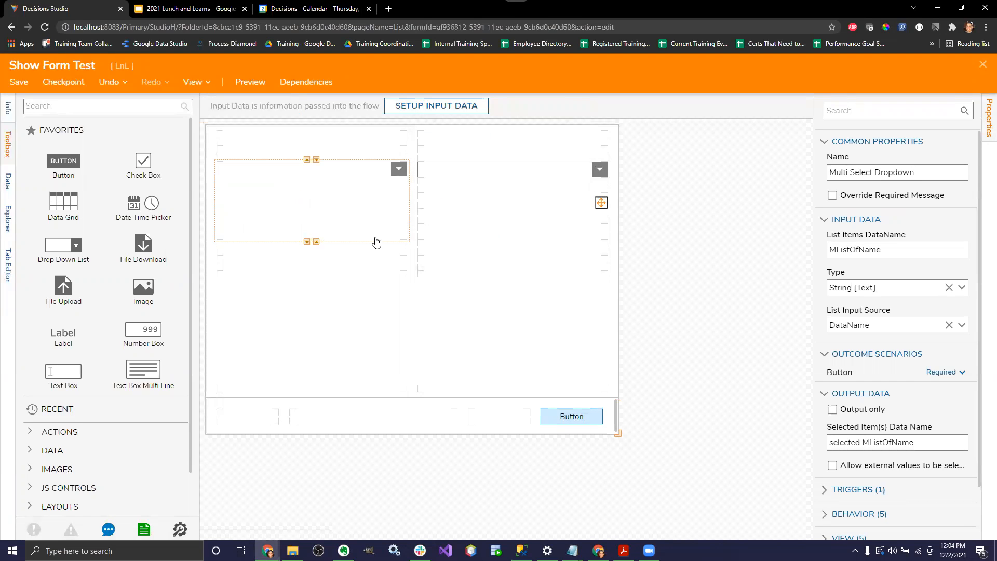
click(427, 341)
Save the resized form and return to the flow.
click(26, 83)
click(630, 349)
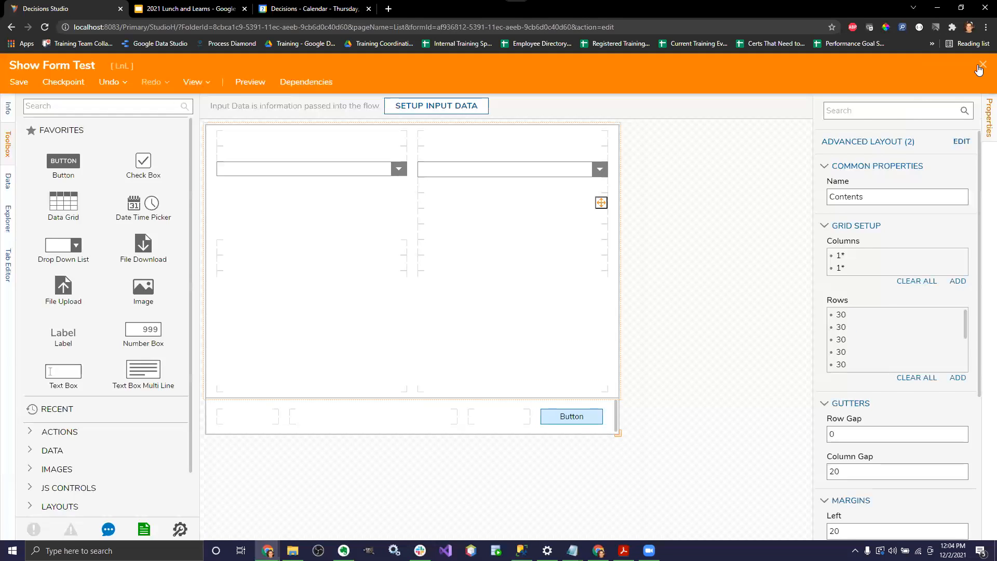
click(983, 64)
Debug the flow again and select all the names in the form's multi select dropdown.
click(357, 82)
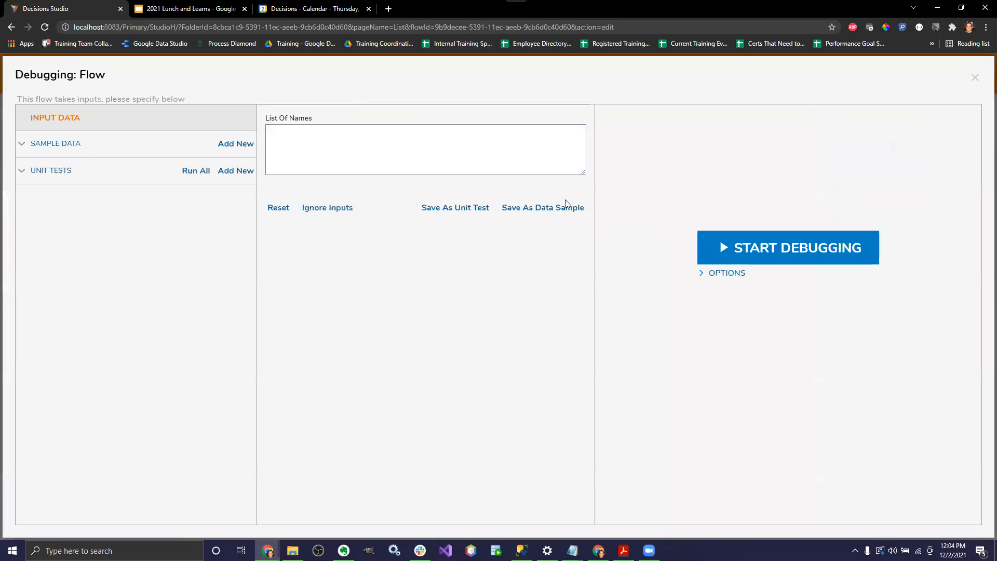
click(741, 247)
click(483, 205)
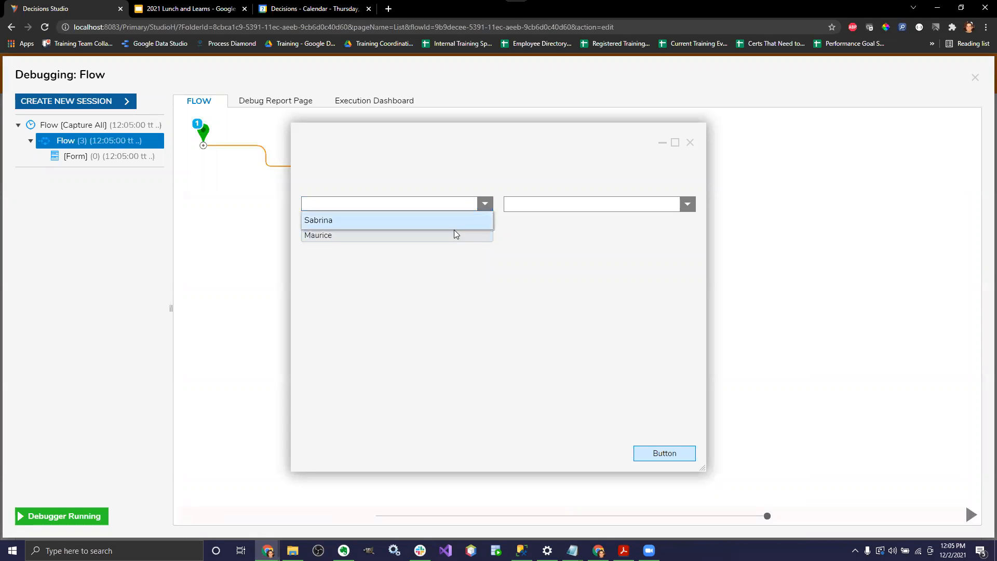
click(462, 223)
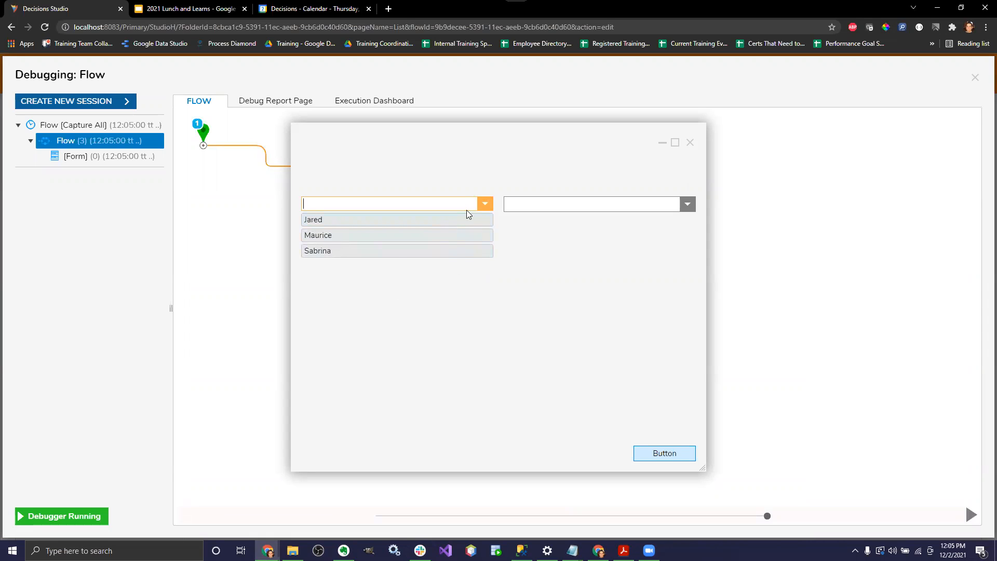
Test the single-select dropdown by choosing one name and replacing it with another.
click(687, 204)
click(525, 221)
click(688, 204)
click(645, 240)
click(618, 261)
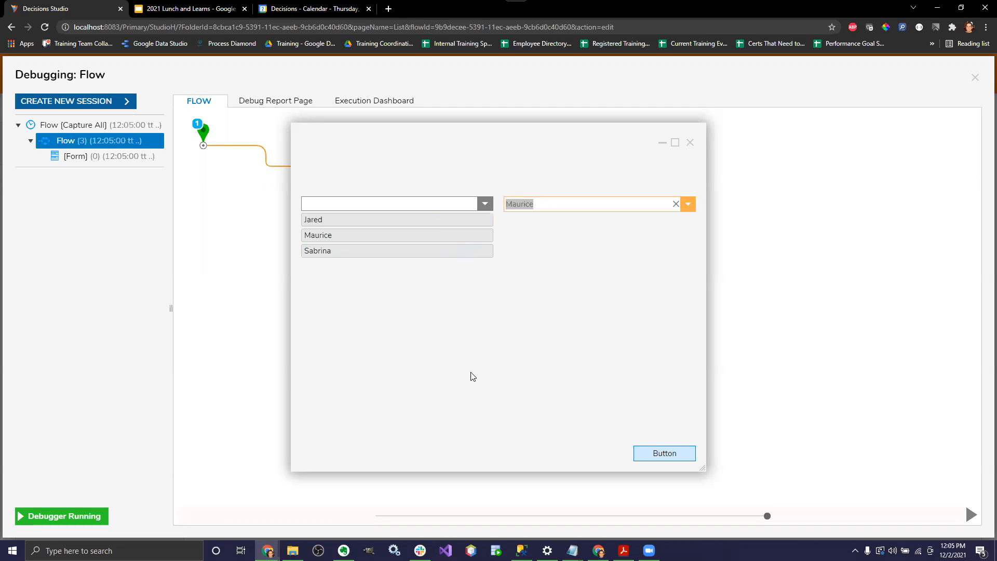
Remove all the selected names from the multi select dropdown and close the form and debugger.
click(487, 219)
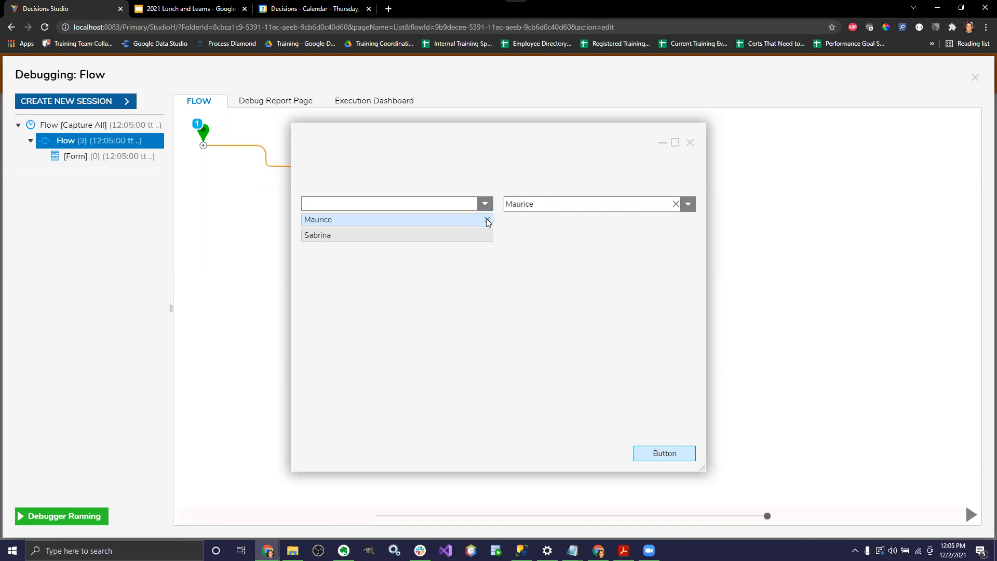
click(487, 220)
click(488, 220)
click(486, 204)
click(519, 279)
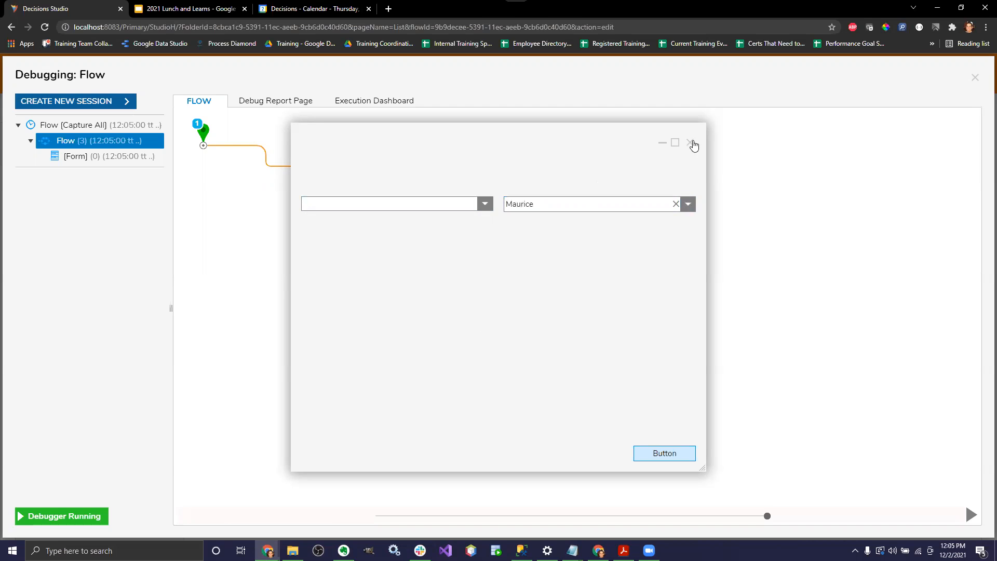
click(690, 143)
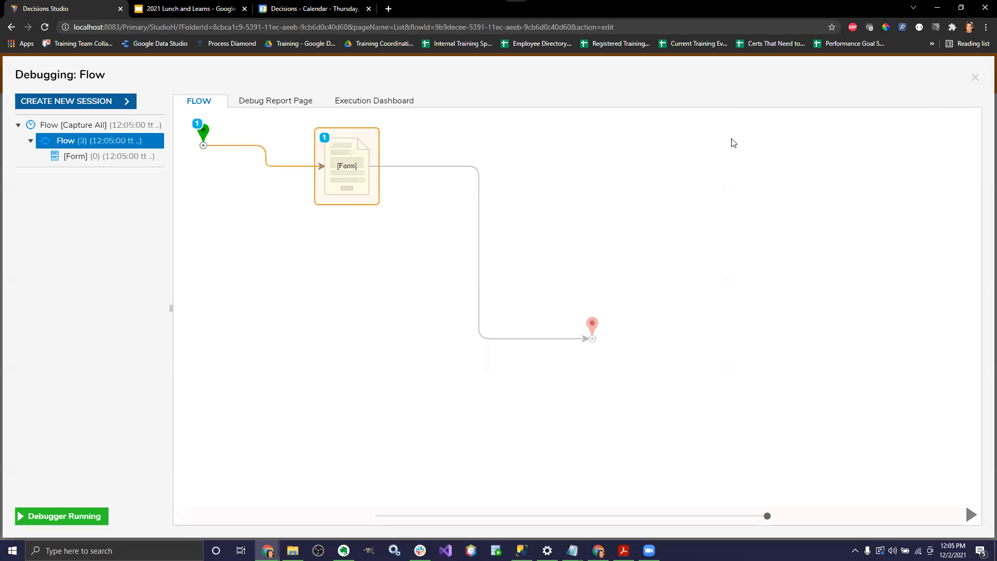
click(975, 76)
Start a new debug run, select every name in the multi select dropdown, and close the form and debugger.
click(338, 84)
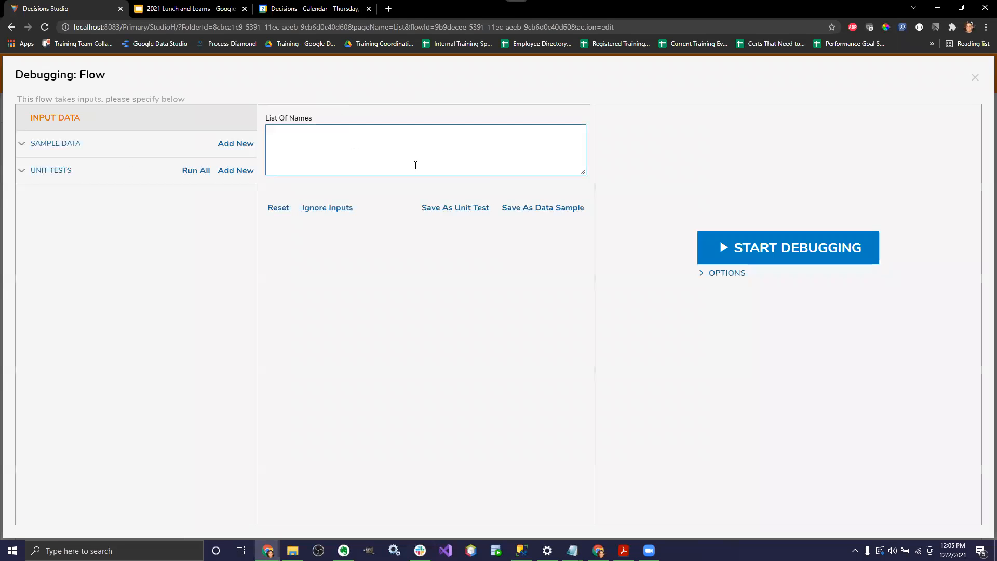
click(709, 249)
click(482, 210)
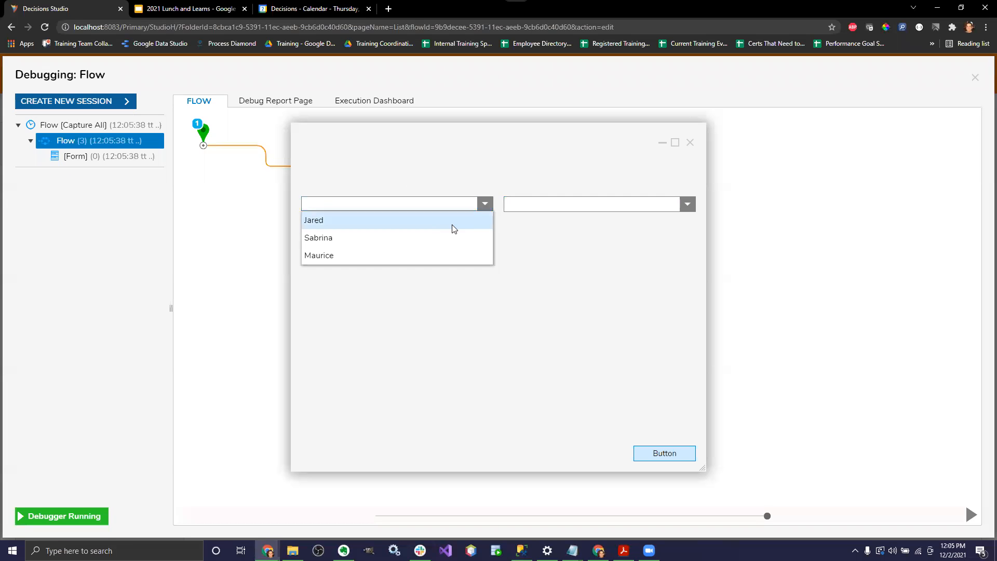
click(430, 227)
click(485, 204)
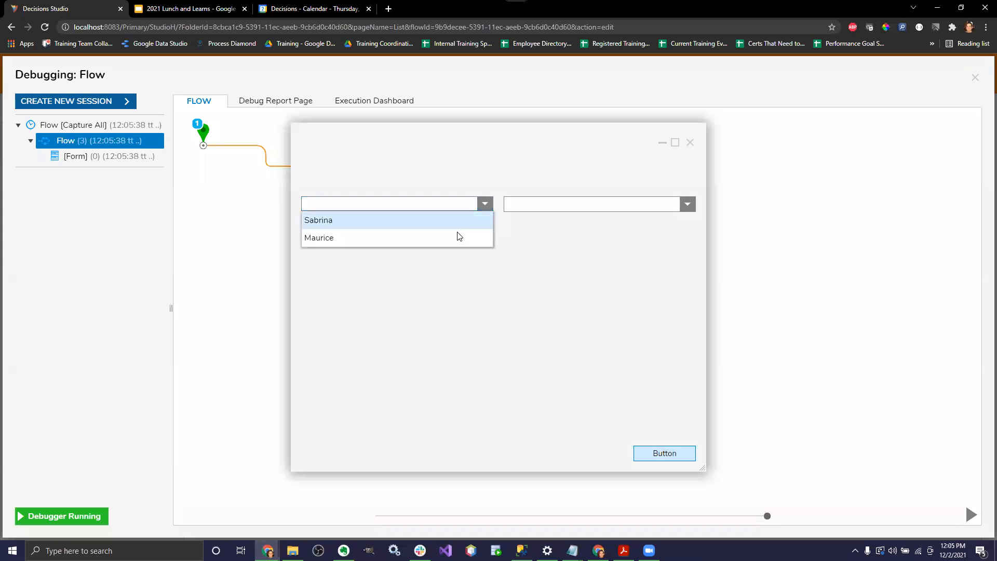
click(458, 237)
click(488, 208)
click(446, 220)
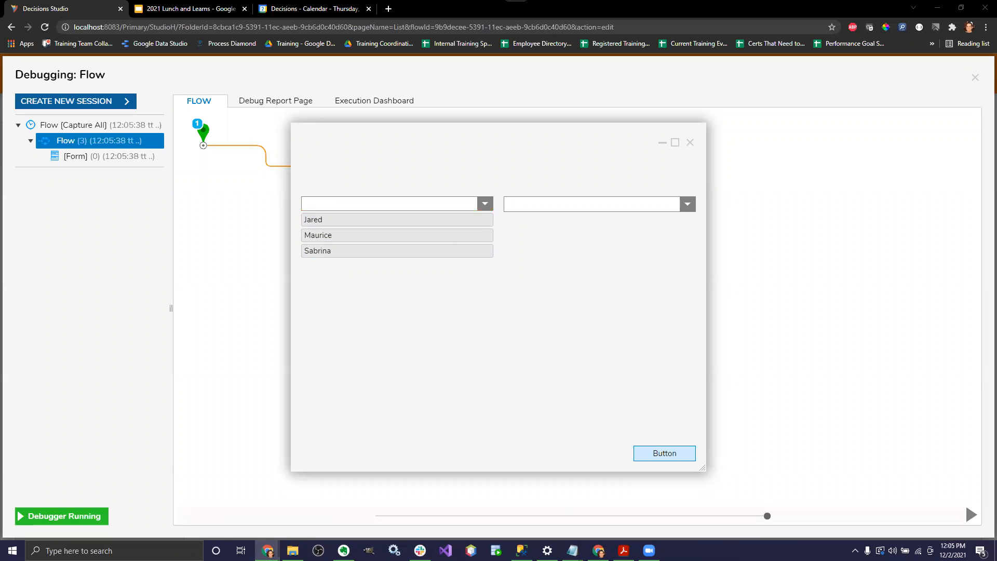
click(690, 142)
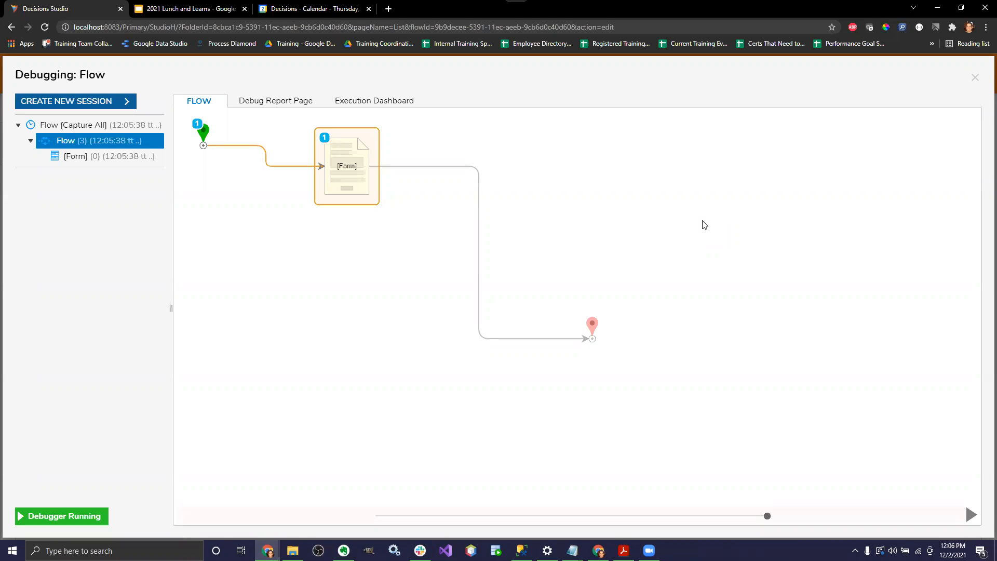
click(975, 77)
Delete the Form step and add a Go Async step to the upper part of the flow.
click(398, 260)
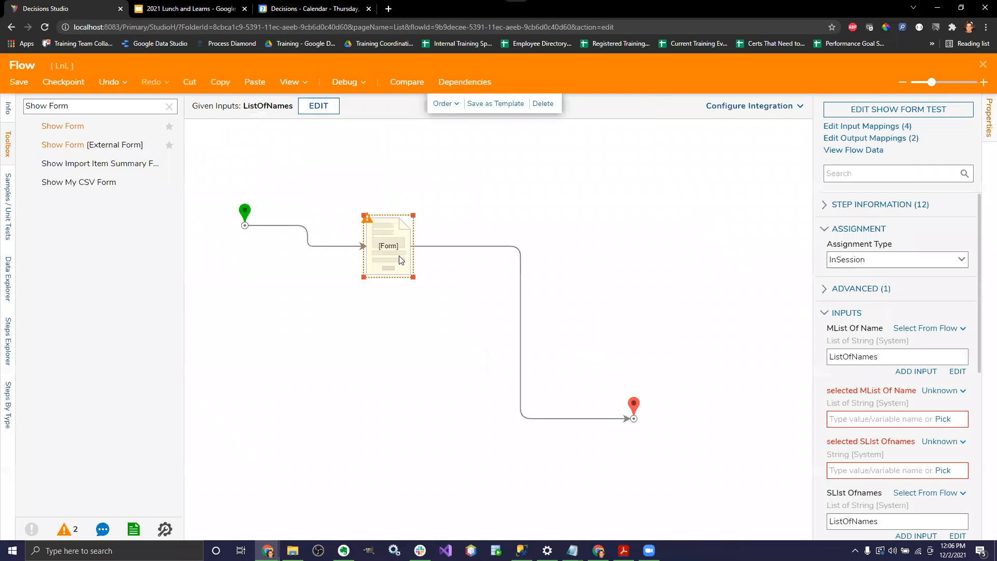
key(Delete)
triple_click(53, 102)
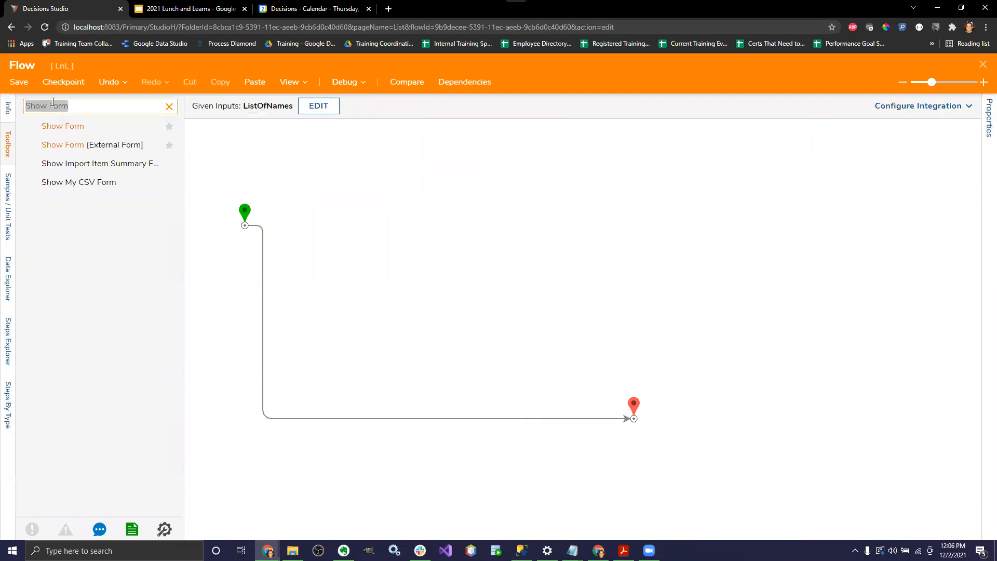
text(Go Async)
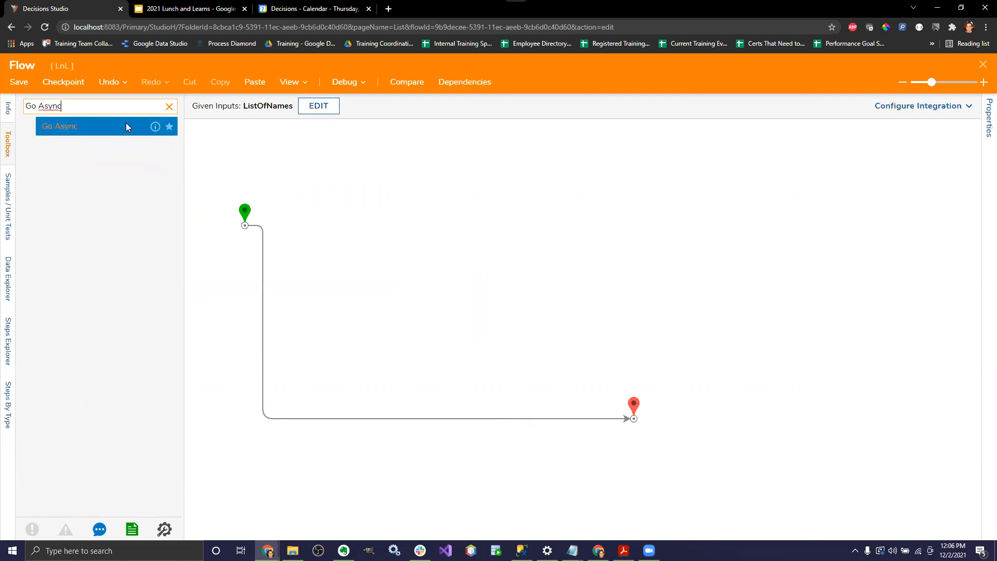
drag(60, 126, 416, 172)
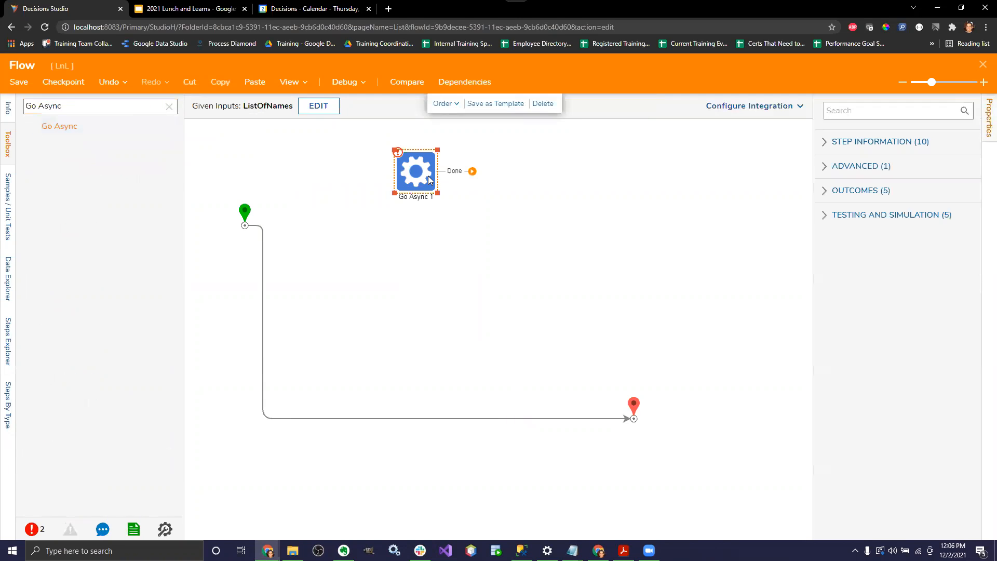
Search the step toolbox for Stop Async and clear the search.
triple_click(128, 106)
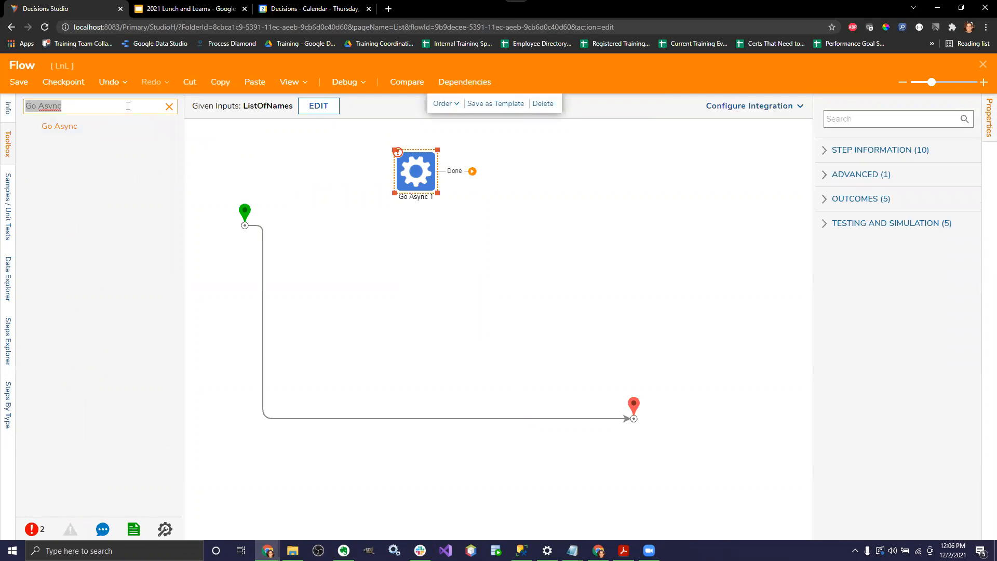
key(BackSpace)
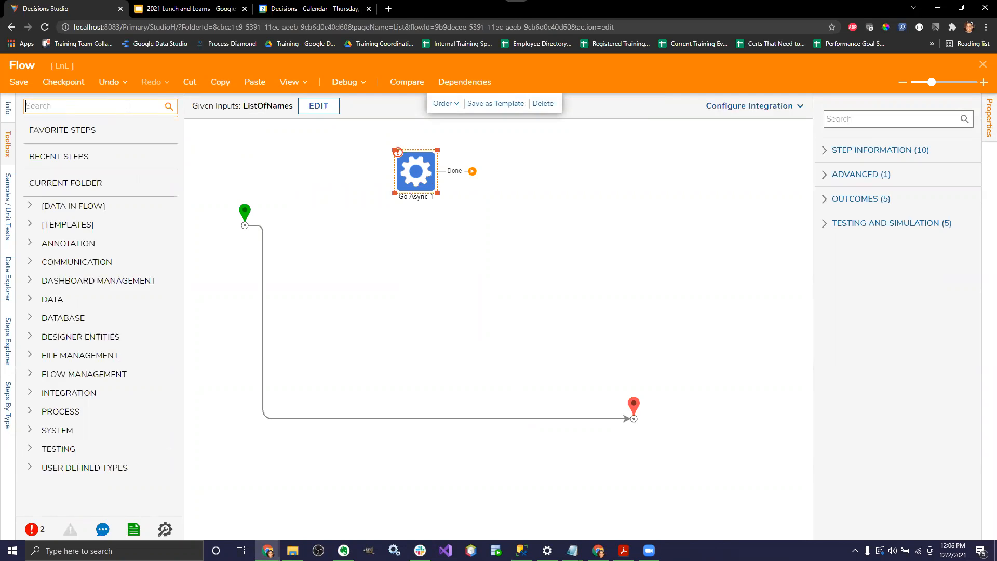
text(Stopy A)
key(BackSpace)
key(BackSpace)
key(BackSpace)
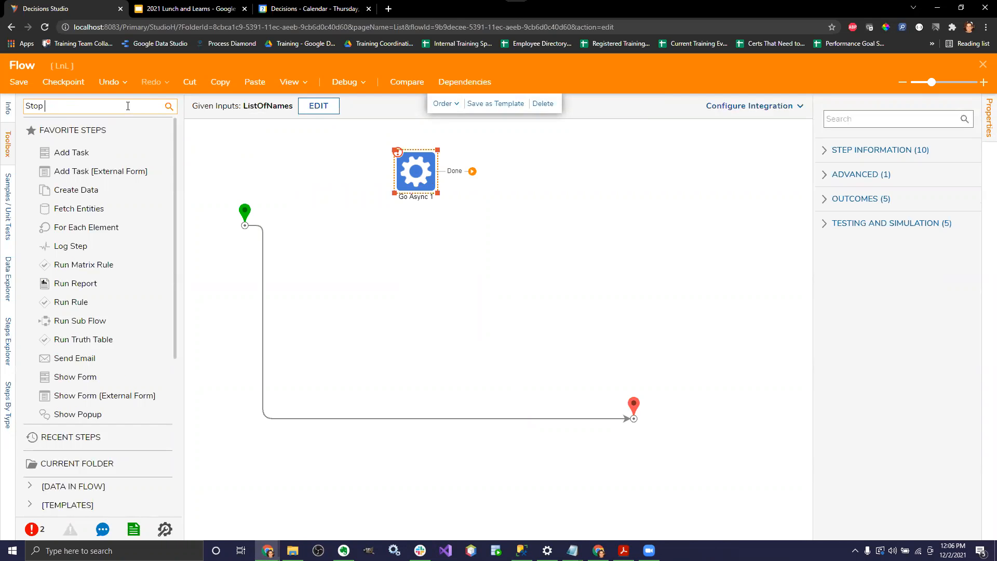
text(Async)
key(Return)
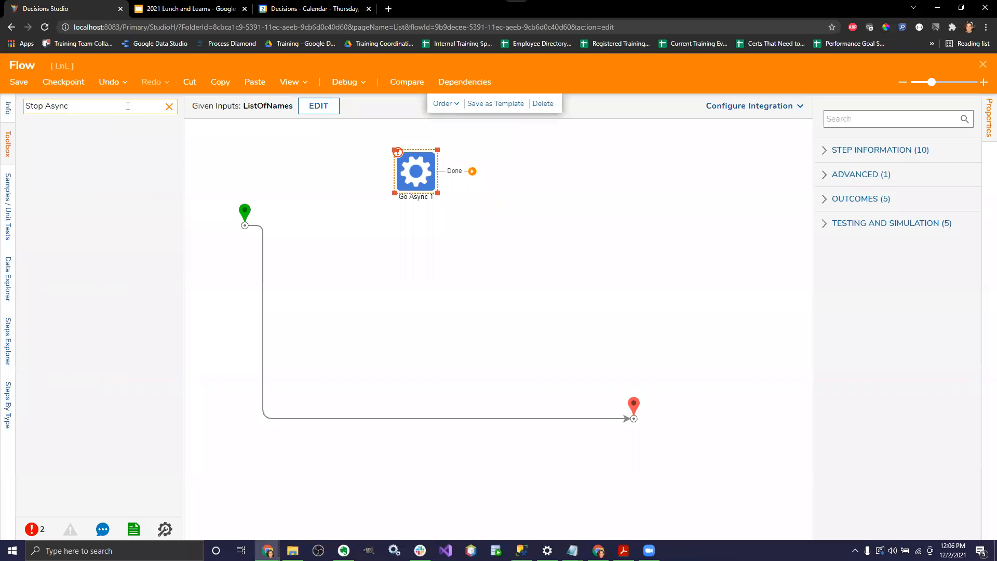
key(BackSpace)
key(BackSpace)
key(BackSpace)
key(BackSpace)
key(BackSpace)
key(BackSpace)
key(BackSpace)
key(BackSpace)
key(BackSpace)
key(BackSpace)
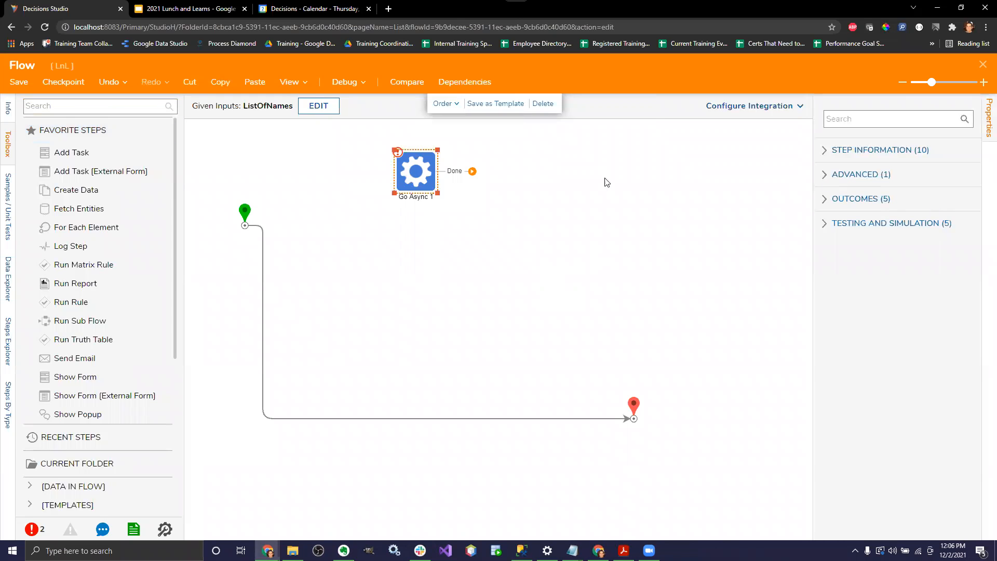
Delete the Go Async step and add a Start Linked Flow Async step to the middle of the flow.
right_click(428, 169)
click(457, 187)
click(139, 106)
text(STart)
key(BackSpace)
key(BackSpace)
key(BackSpace)
key(BackSpace)
text(tartlen)
key(BackSpace)
key(BackSpace)
key(BackSpace)
text(:en)
key(BackSpace)
key(BackSpace)
key(BackSpace)
text(Linked)
key(BackSpace)
key(BackSpace)
text(ed Flow Async)
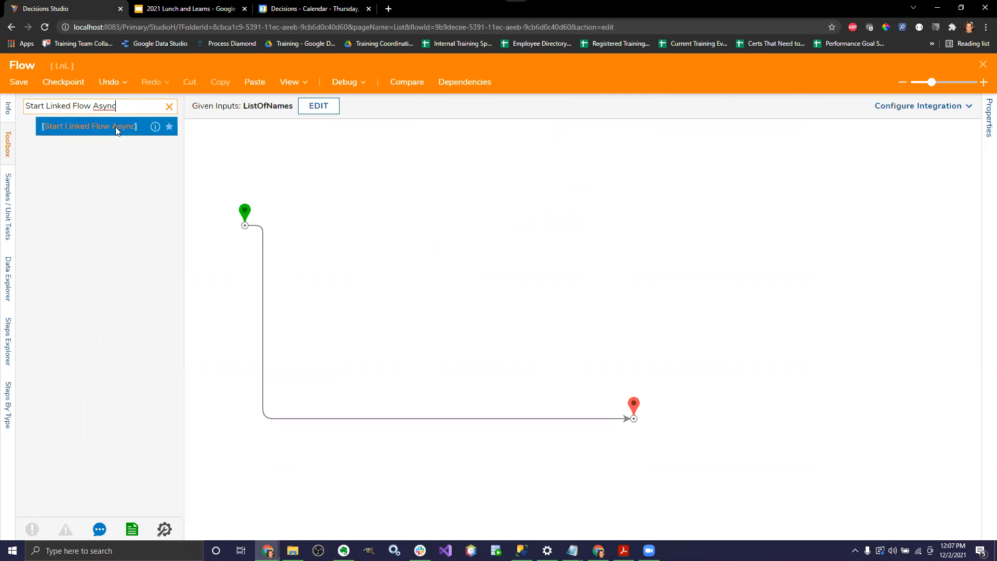
drag(89, 126, 456, 225)
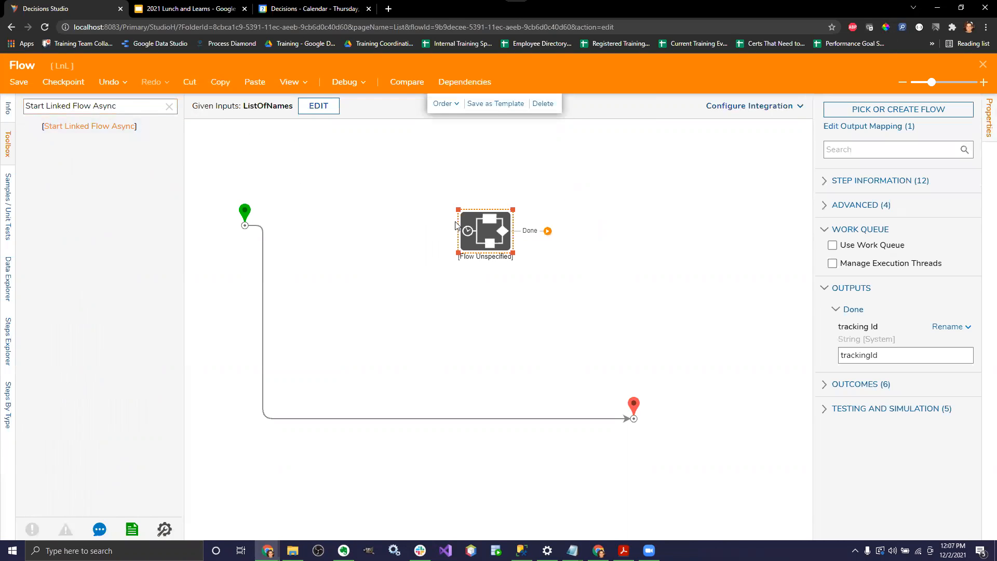
Add a Run Flow step near the start of the flow.
triple_click(154, 104)
text(Run Flow)
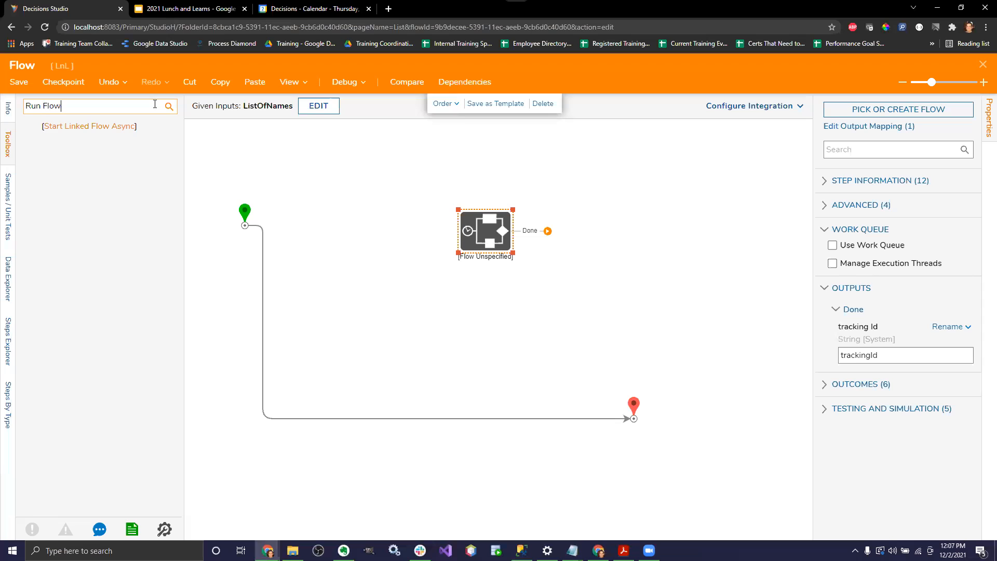
drag(129, 200, 338, 209)
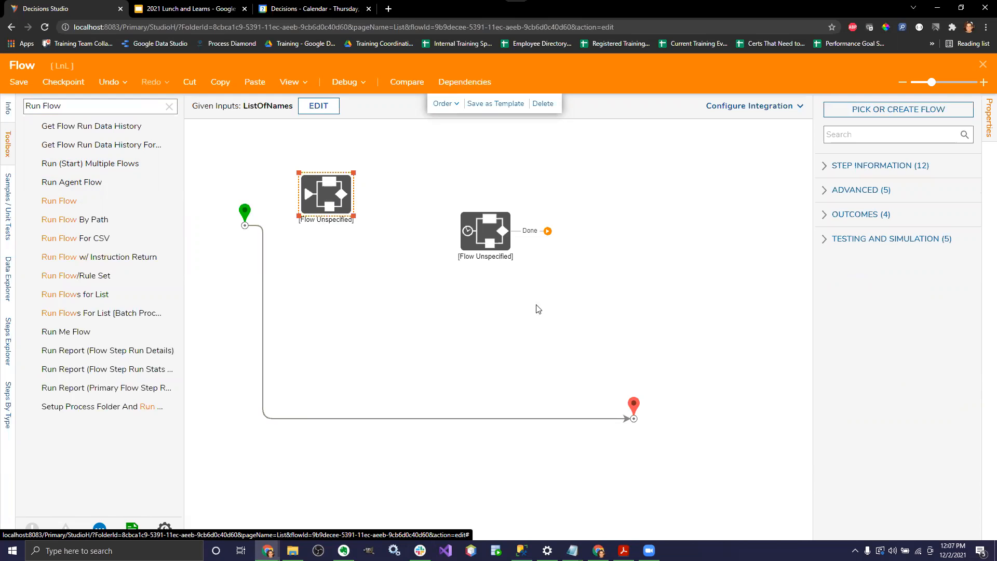
Create a new default flow named Show Popup for the Start Linked Flow Async step.
click(501, 249)
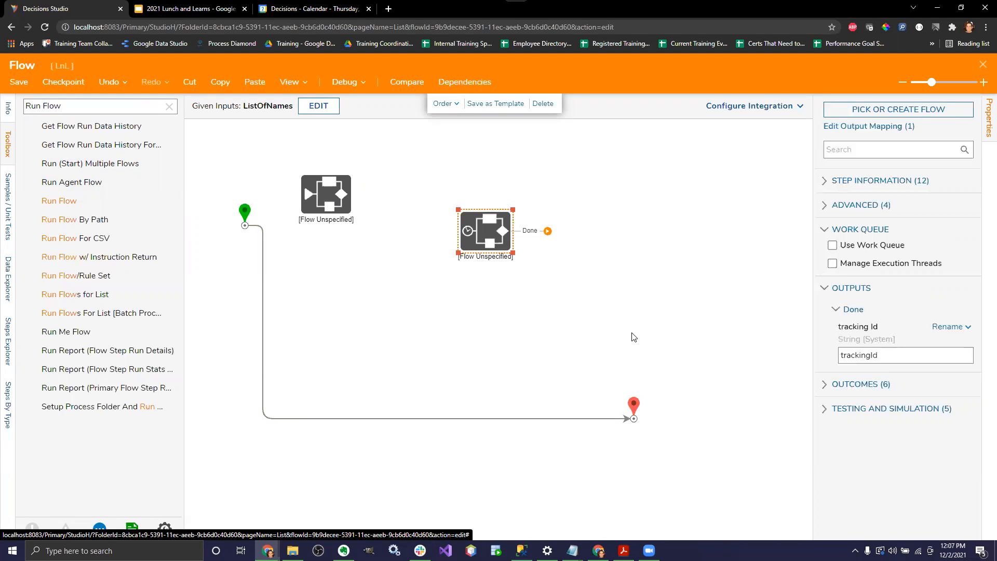
click(873, 110)
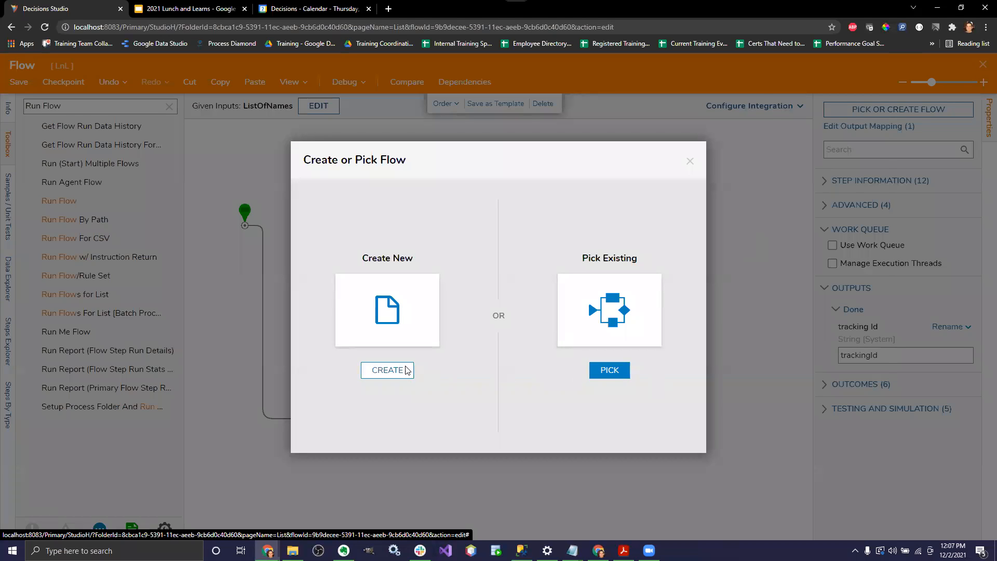
click(407, 370)
click(499, 275)
text(Show )
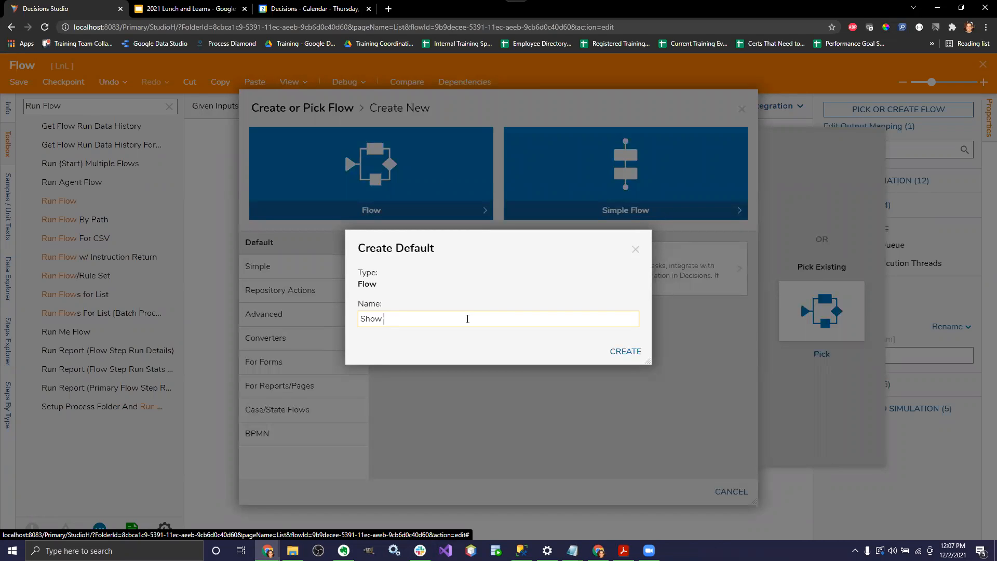
text(Pages)
key(Return)
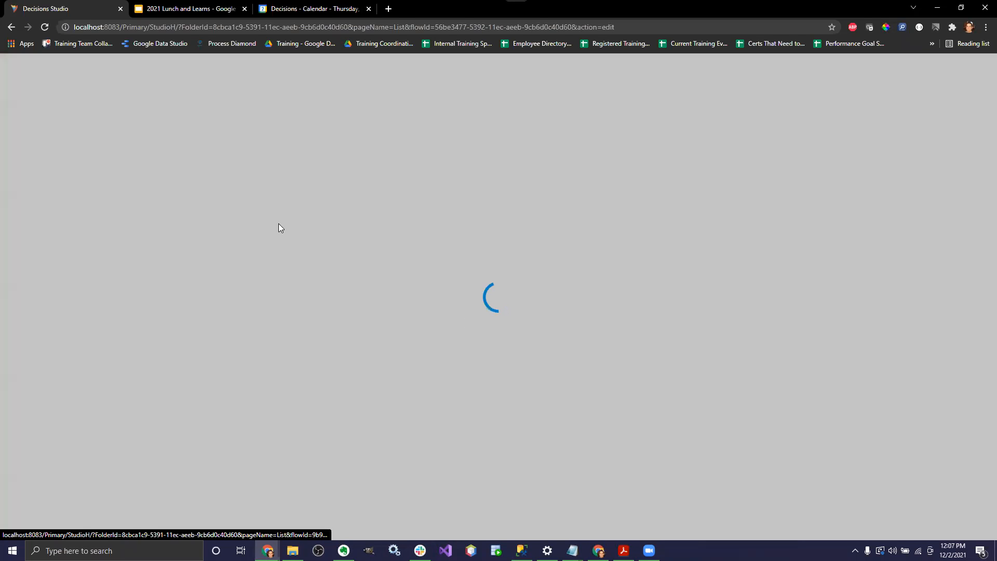
Add a Communication Show Popup step to the new flow and connect it between the start and end.
click(122, 106)
text(Show Popup)
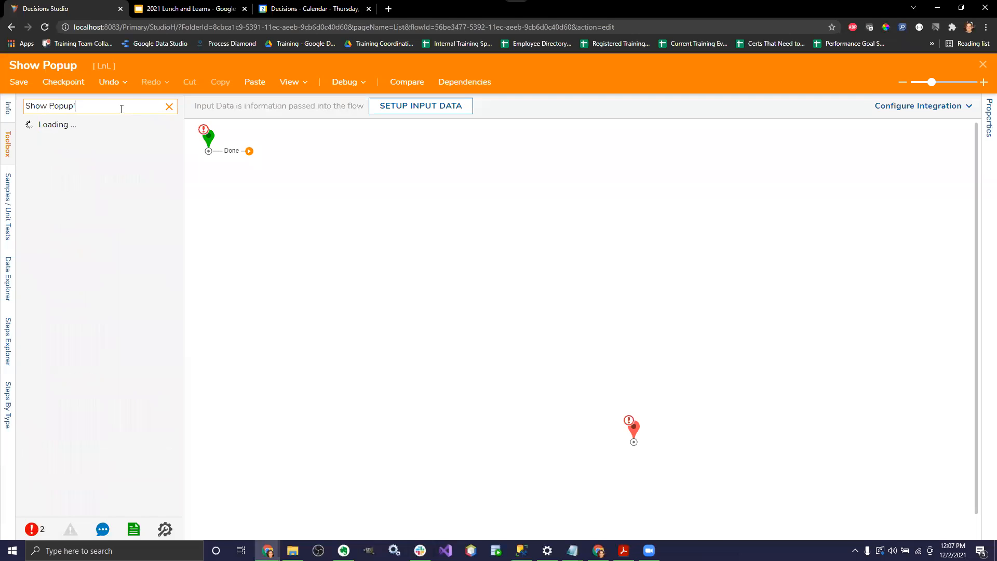
click(111, 147)
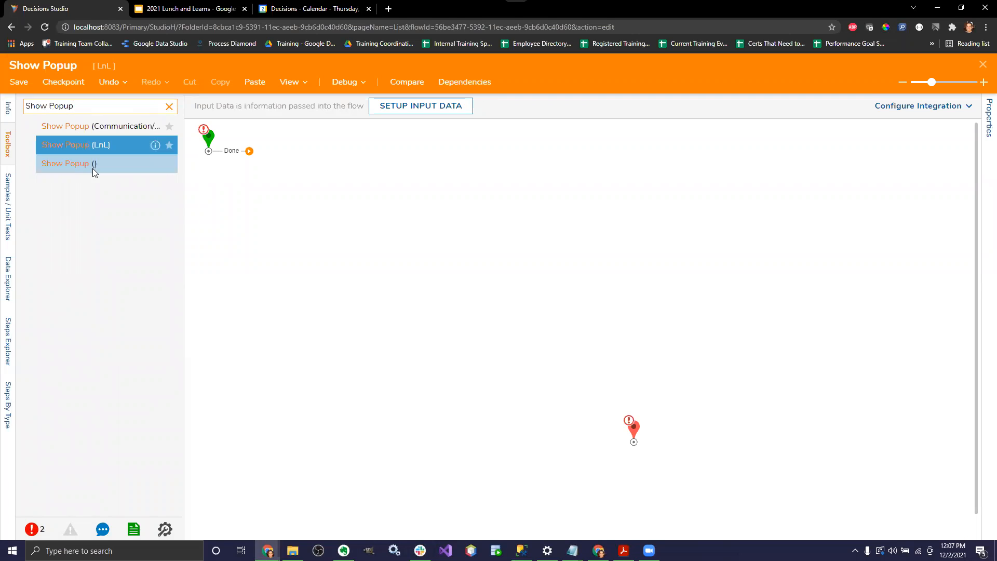
drag(87, 167, 172, 167)
drag(110, 129, 367, 228)
mouse_move(430, 229)
mouse_down()
mouse_move(574, 389)
mouse_move(634, 436)
mouse_up()
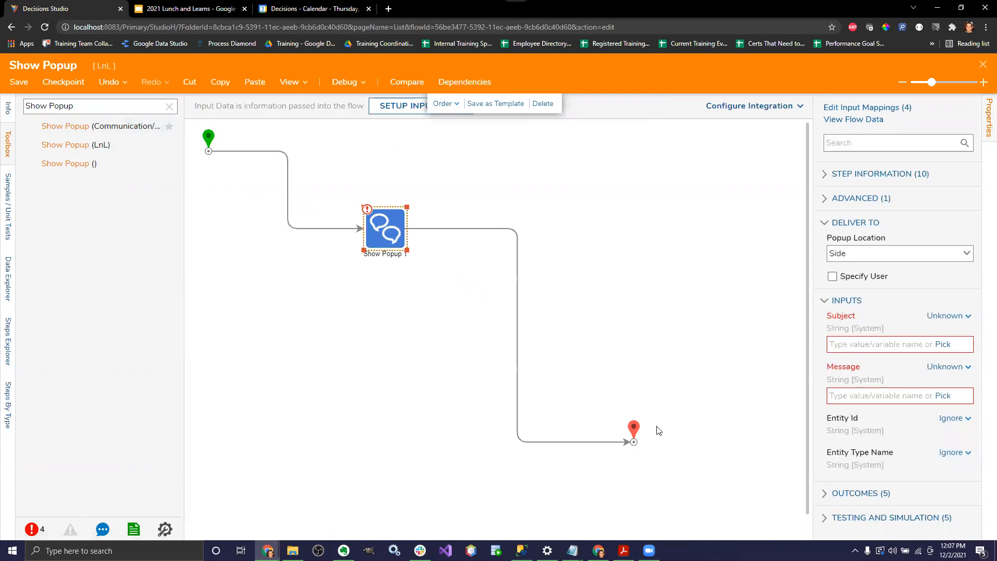
Set the popup's Subject and Message inputs to the constant value "test".
click(950, 315)
click(873, 263)
text(test)
click(952, 367)
click(878, 310)
text(test)
Enable Specify User for the popup and choose the administrator account as the Notify Account.
click(862, 280)
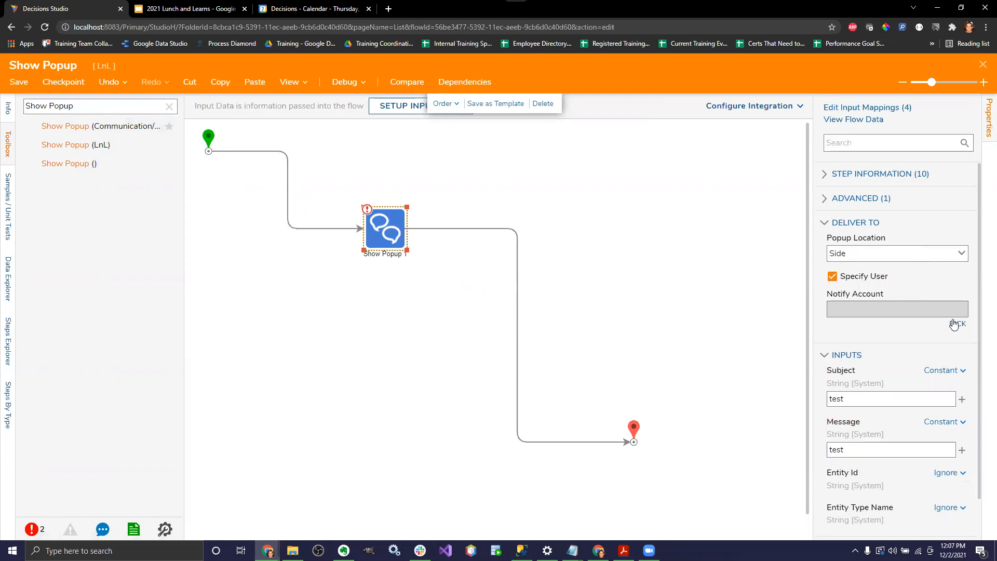
click(958, 323)
click(457, 216)
click(585, 466)
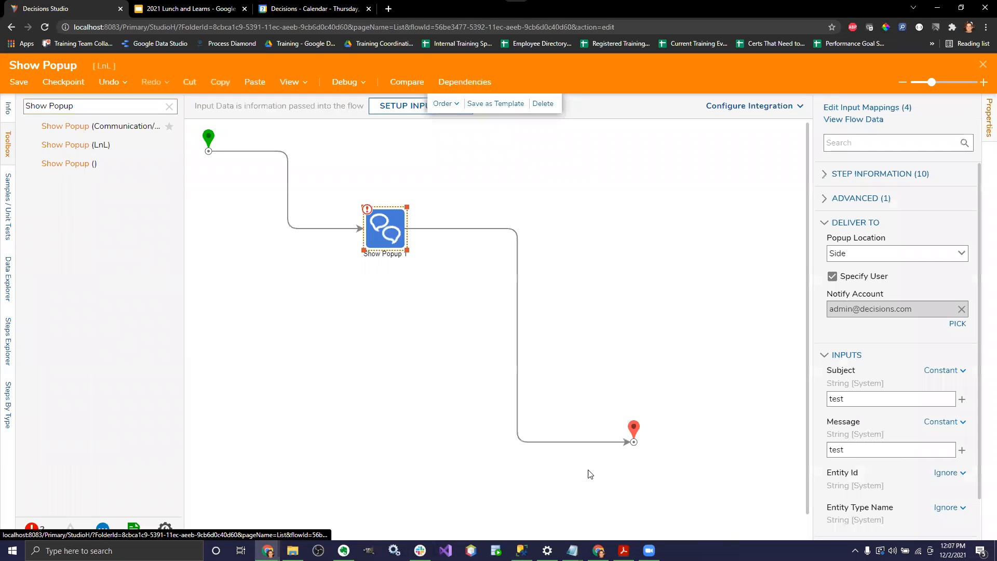
click(657, 186)
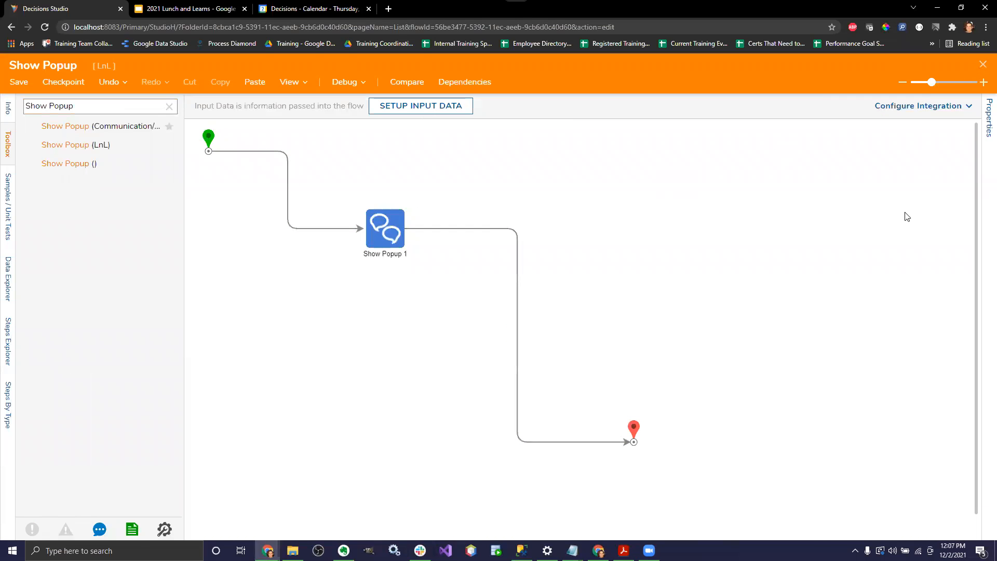
Save the Show Popup flow and close its designer to return to the parent flow.
click(983, 64)
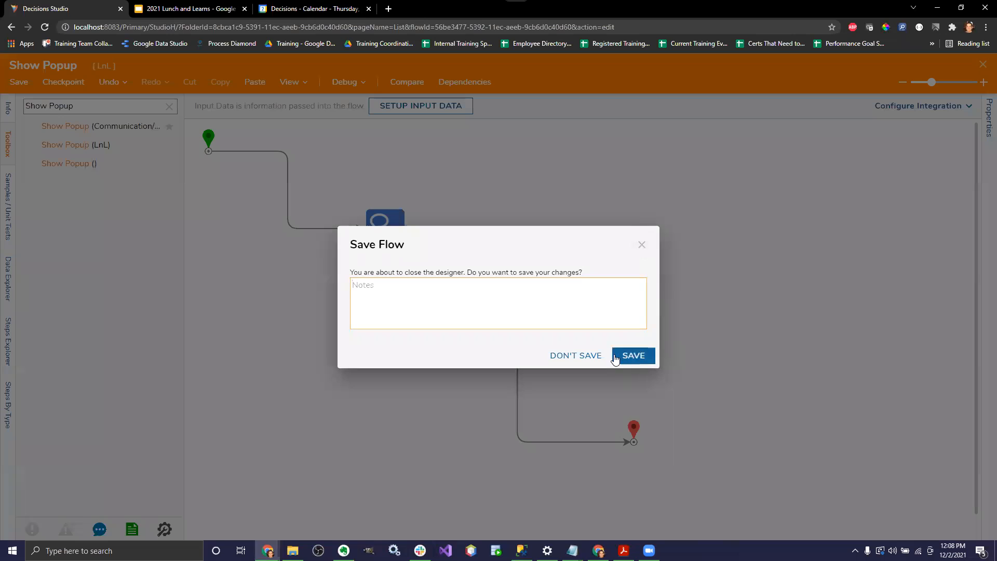
click(642, 244)
click(18, 82)
click(631, 350)
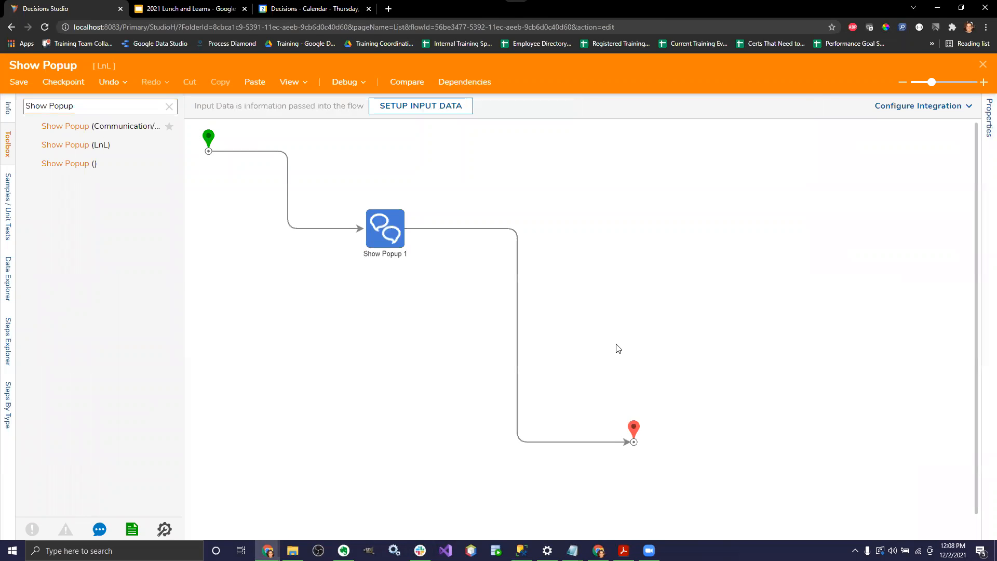
click(983, 64)
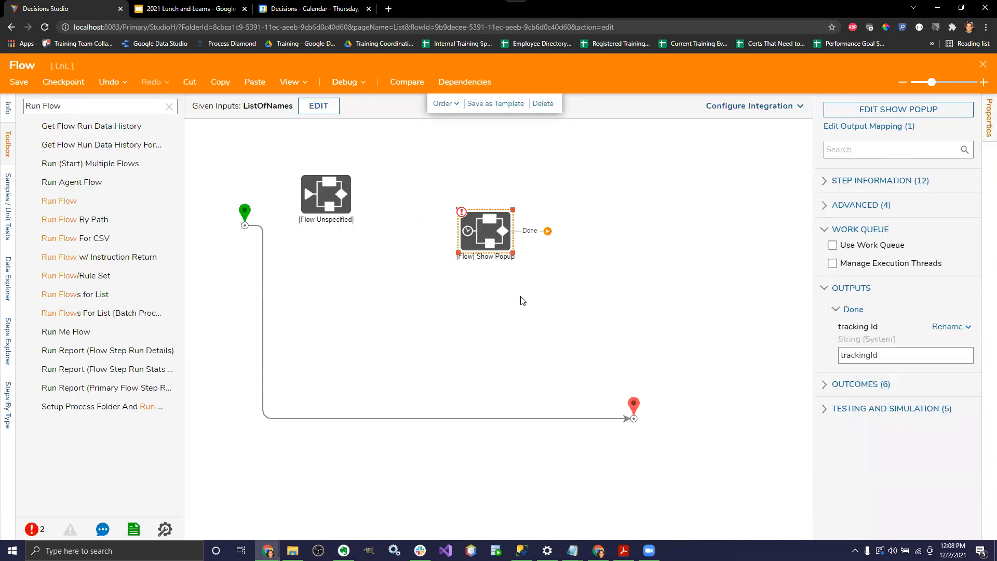
Move the asynchronous Show Popup step lower in the flow and connect it between the start and end.
drag(495, 232, 495, 236)
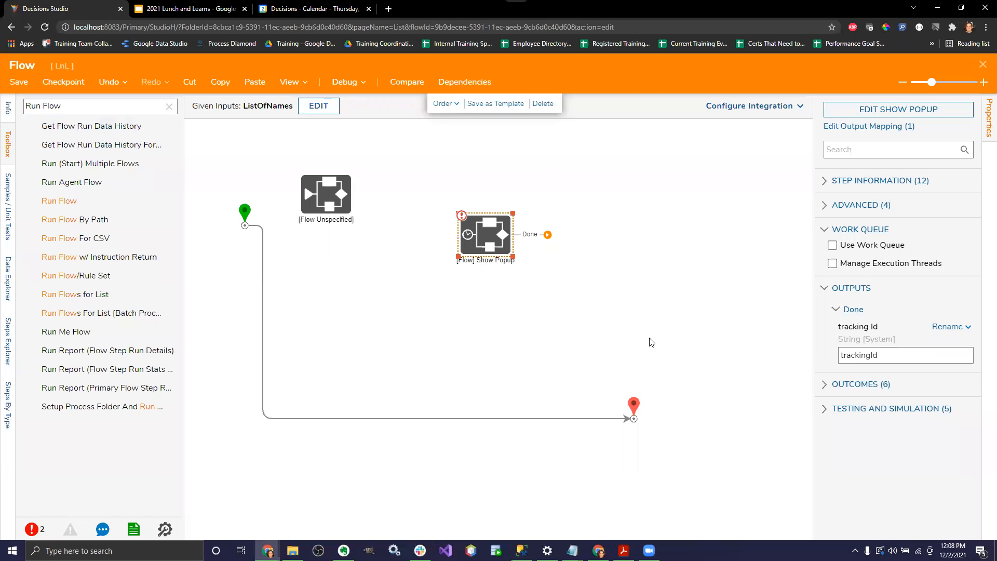
click(262, 283)
mouse_move(318, 417)
mouse_down()
mouse_move(279, 245)
mouse_move(466, 248)
mouse_up()
mouse_move(466, 248)
mouse_down()
mouse_move(410, 370)
mouse_move(634, 417)
mouse_up()
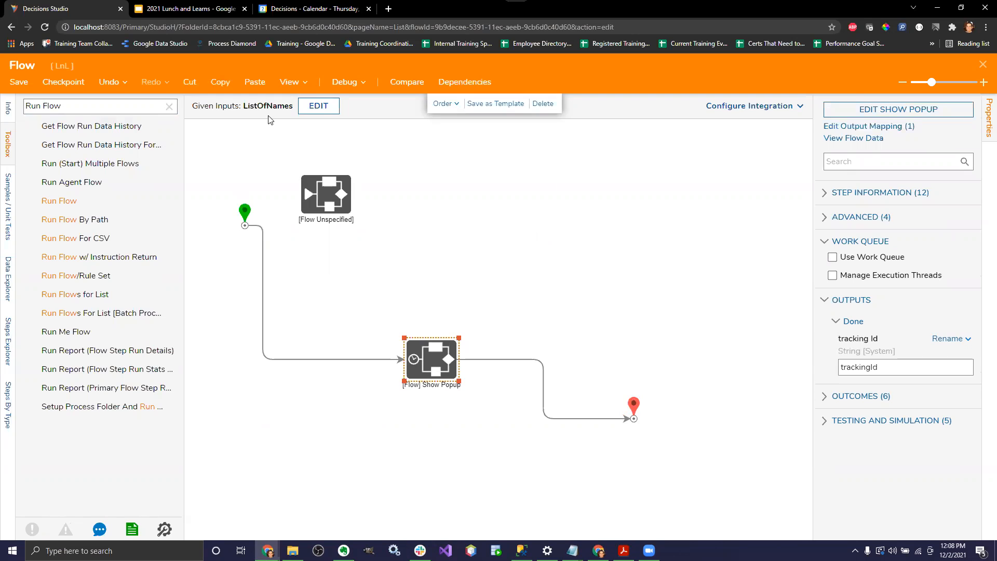
Debug the flow, examine the tracking ID in the asynchronous Show Popup step's output data, and close the debugger.
click(345, 82)
click(763, 253)
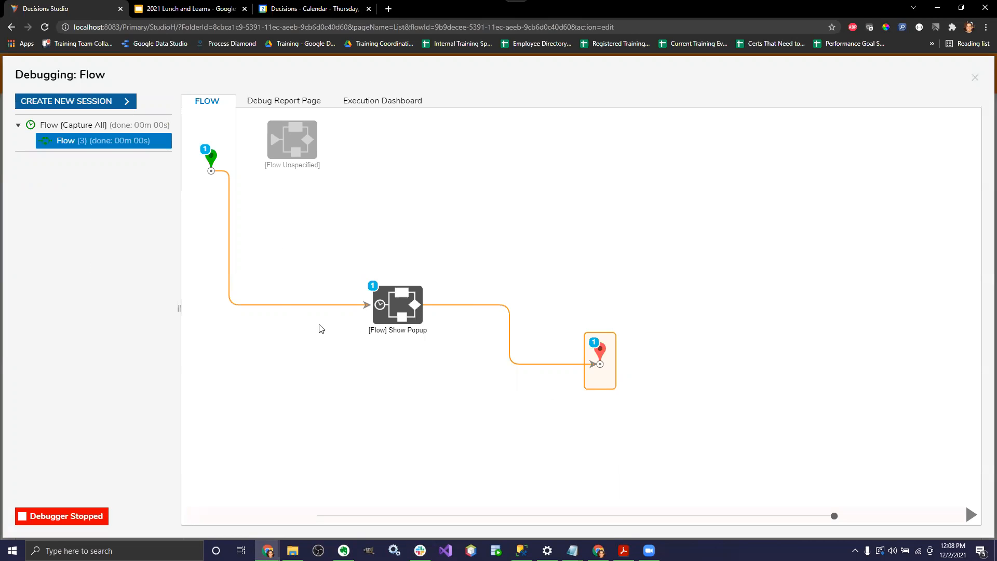
click(396, 302)
click(530, 323)
click(553, 338)
drag(466, 266, 631, 271)
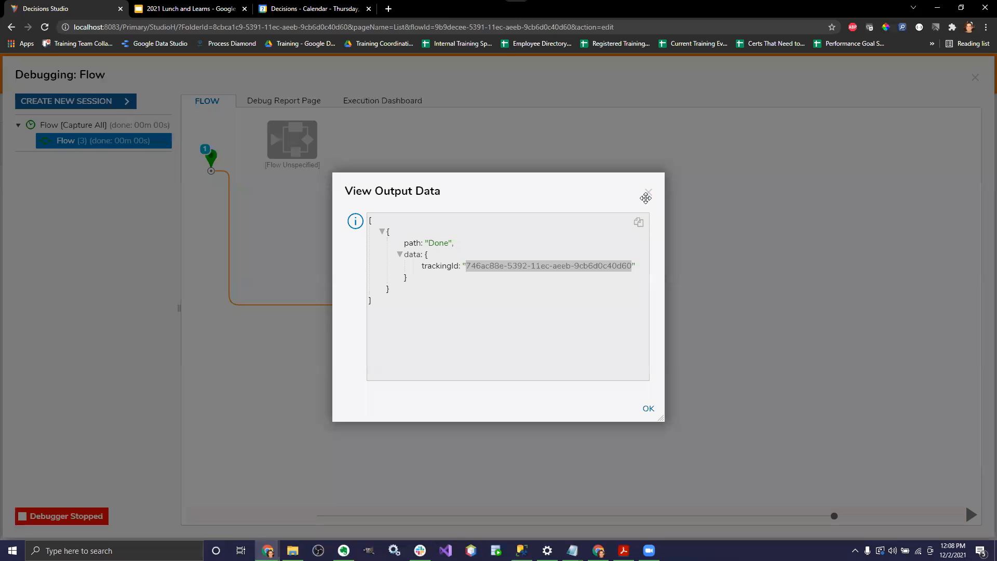
click(648, 192)
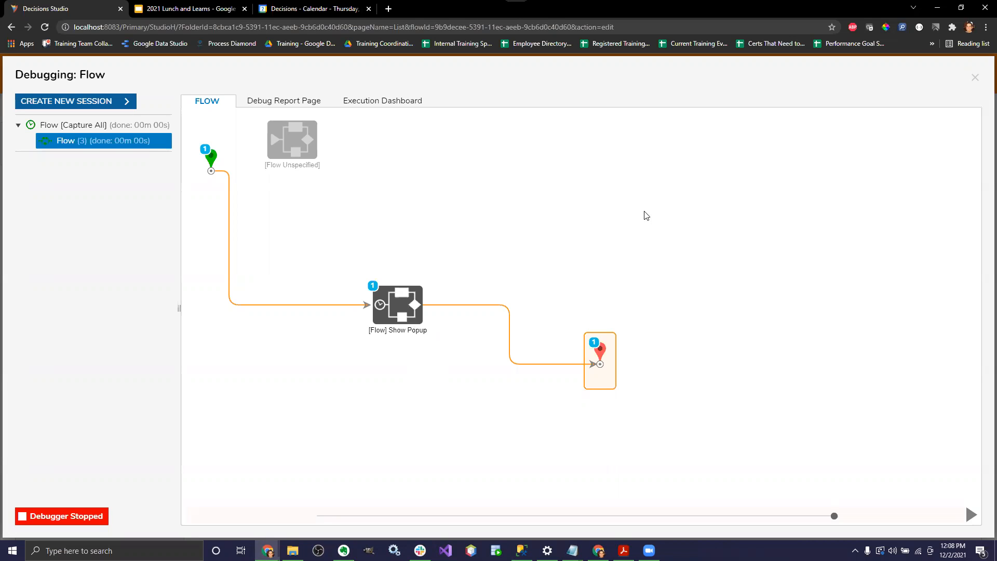
click(975, 77)
Disconnect the start from the asynchronous Show Popup step and connect it to the Run Flow step.
mouse_move(263, 291)
click(263, 329)
drag(276, 226, 301, 207)
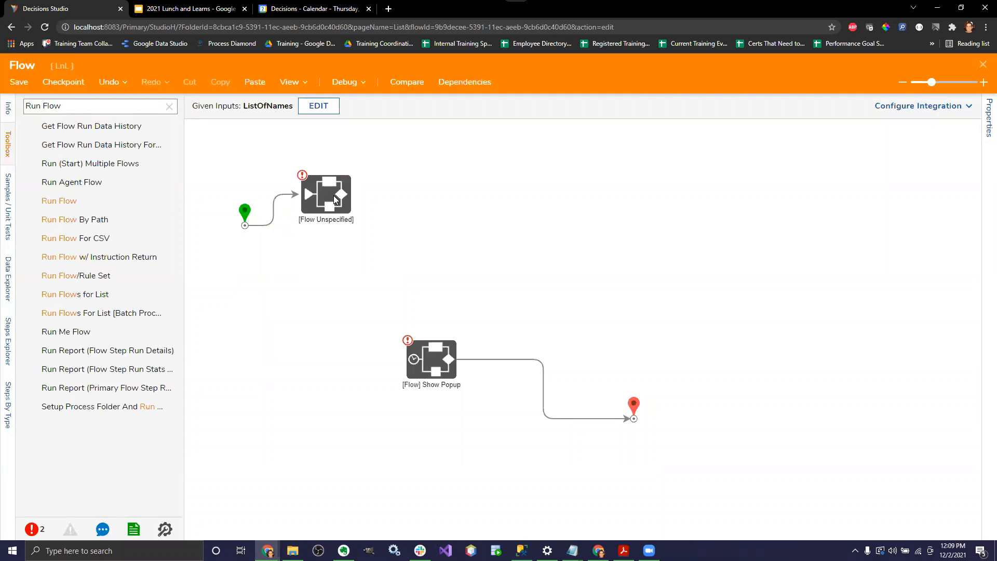
Assign the existing Show Popup flow to the Run Flow step and connect the step to the end.
click(325, 202)
click(865, 110)
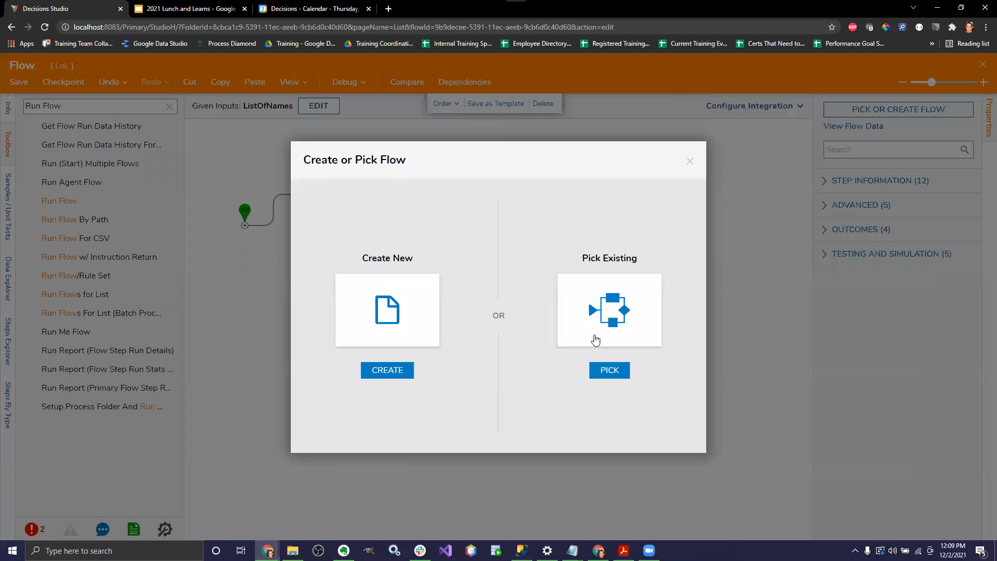
click(603, 370)
click(379, 198)
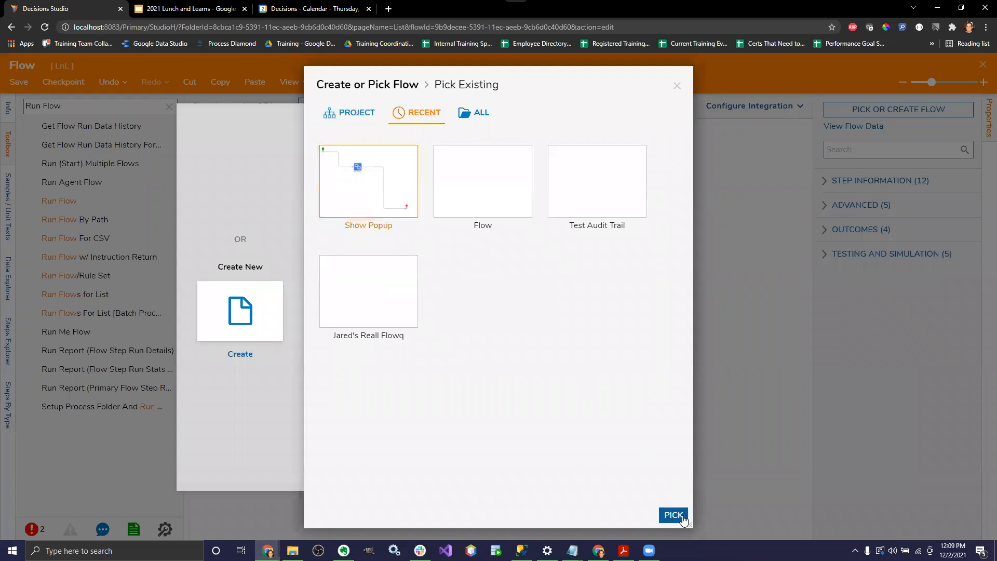
click(674, 515)
drag(385, 196, 634, 419)
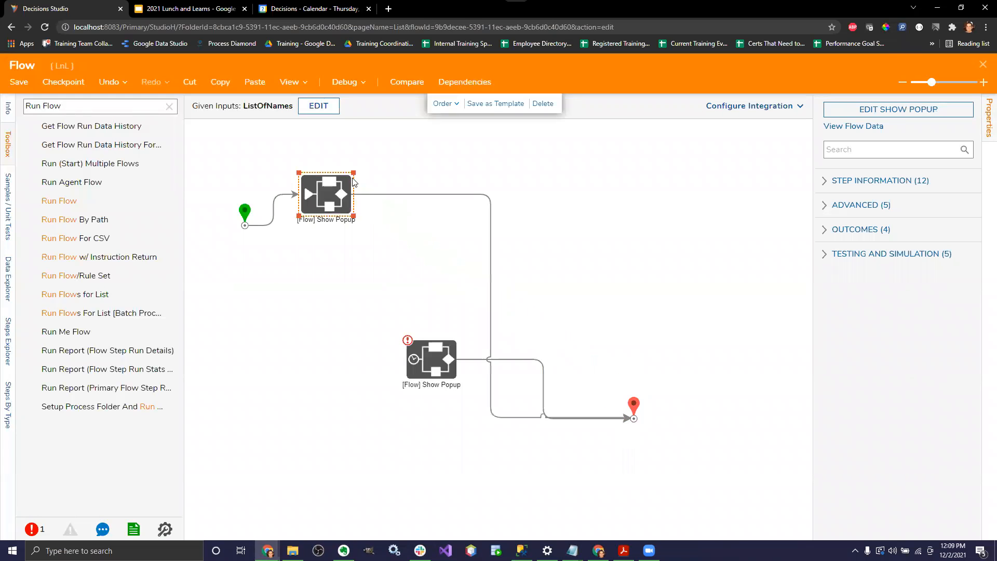
Debug the flow with the Run Flow step connected and close the debugger.
click(344, 81)
click(755, 255)
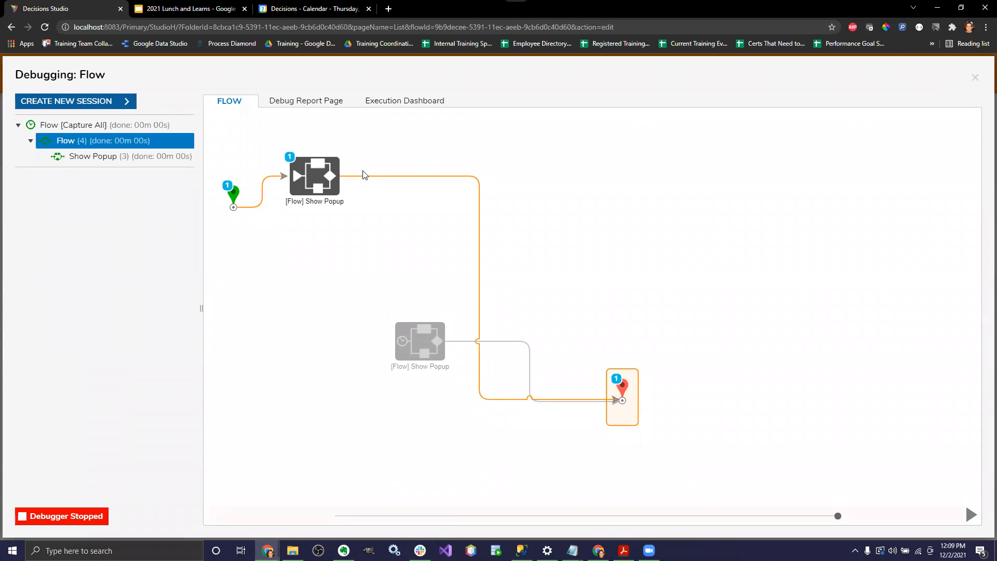
click(975, 78)
Debug the flow again and examine the Show Popup subflow entry in the debug session tree.
click(326, 211)
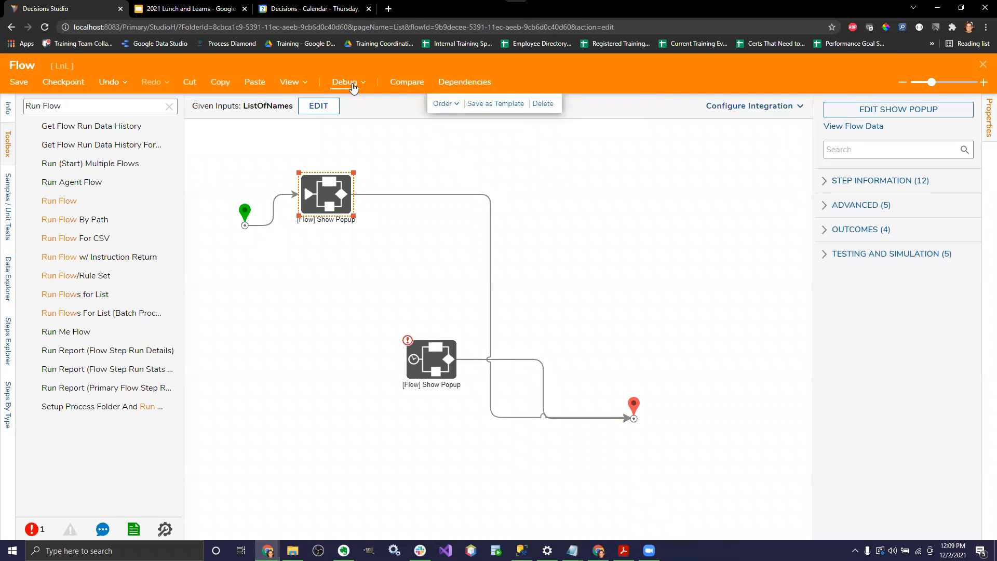
click(345, 82)
click(758, 263)
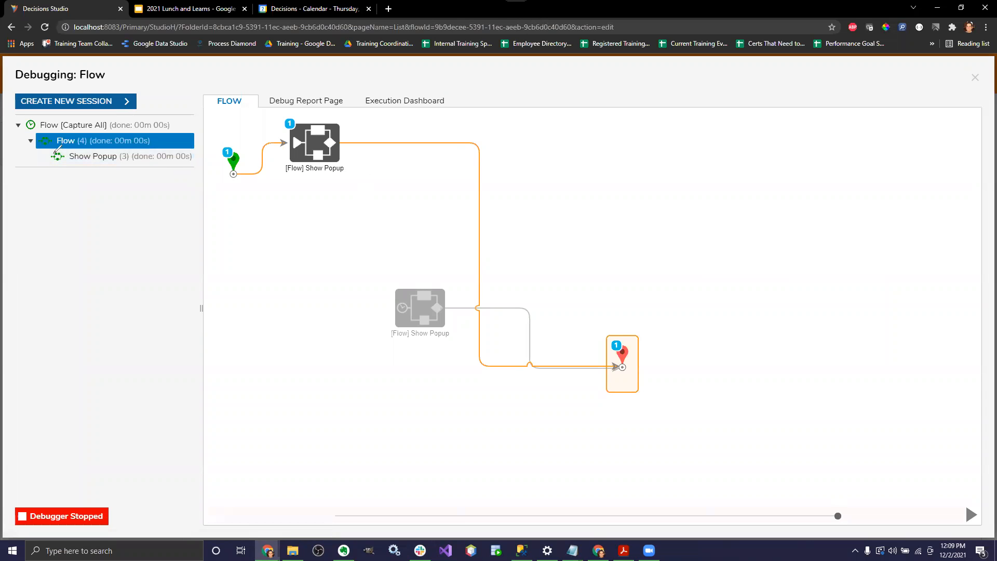
mouse_move(54, 151)
mouse_down()
mouse_move(203, 148)
mouse_move(155, 130)
mouse_up()
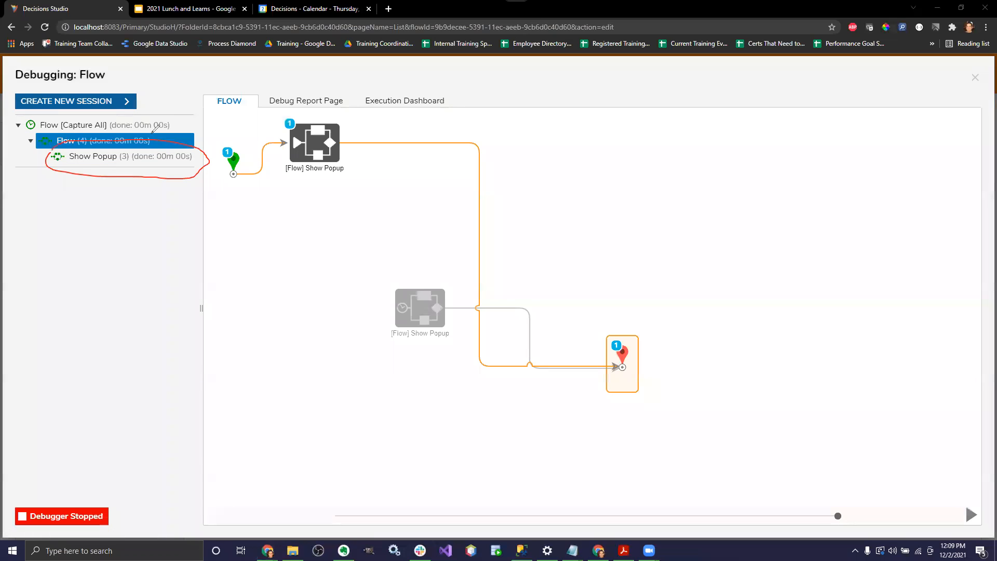
View the input and output data of the popup step in the debugged Show Popup subflow and close the debugger.
click(104, 156)
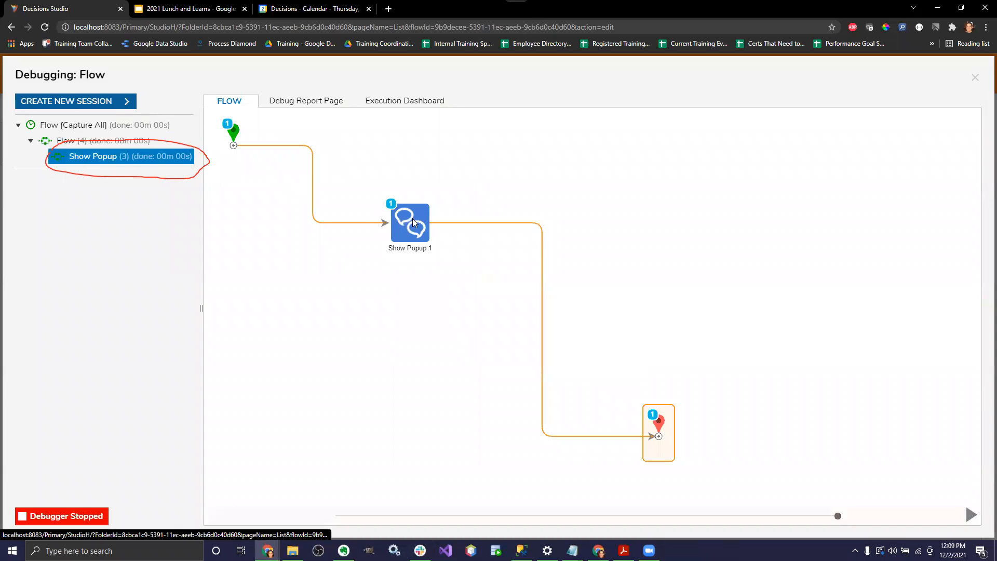
click(410, 223)
click(537, 241)
click(587, 248)
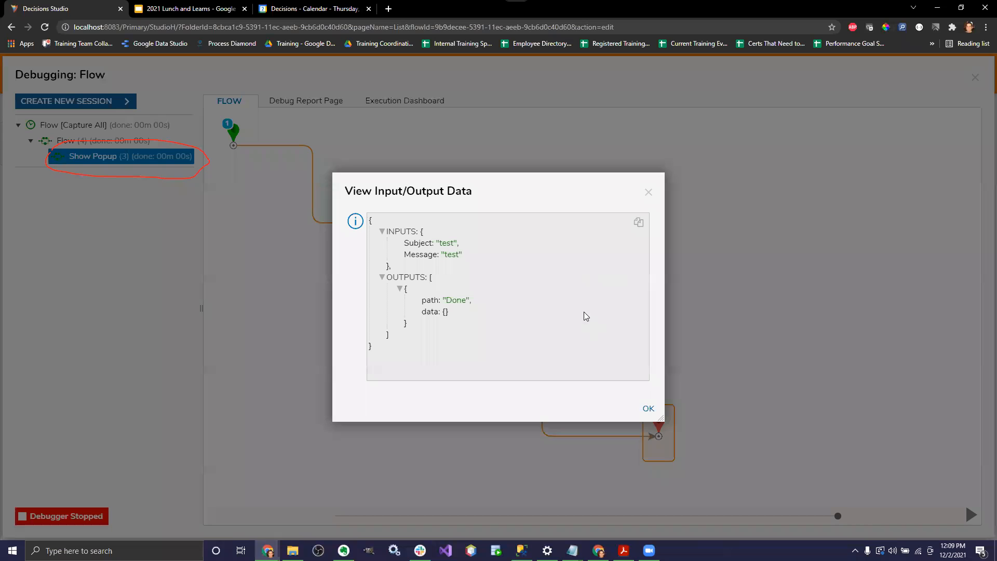
click(649, 193)
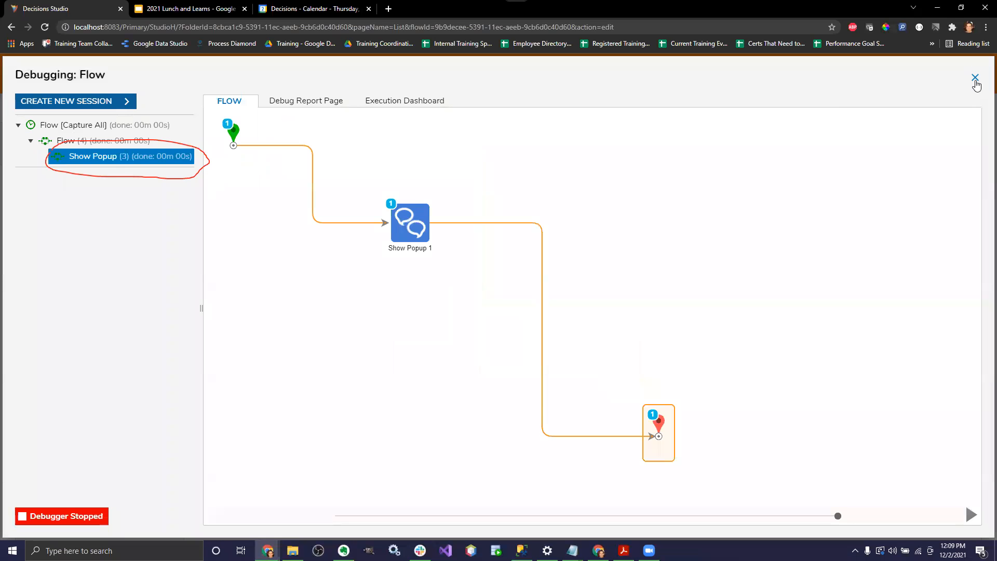
click(975, 78)
Reconnect the start to the asynchronous Show Popup step and debug the flow.
mouse_move(274, 208)
drag(273, 237, 407, 362)
click(346, 82)
click(717, 246)
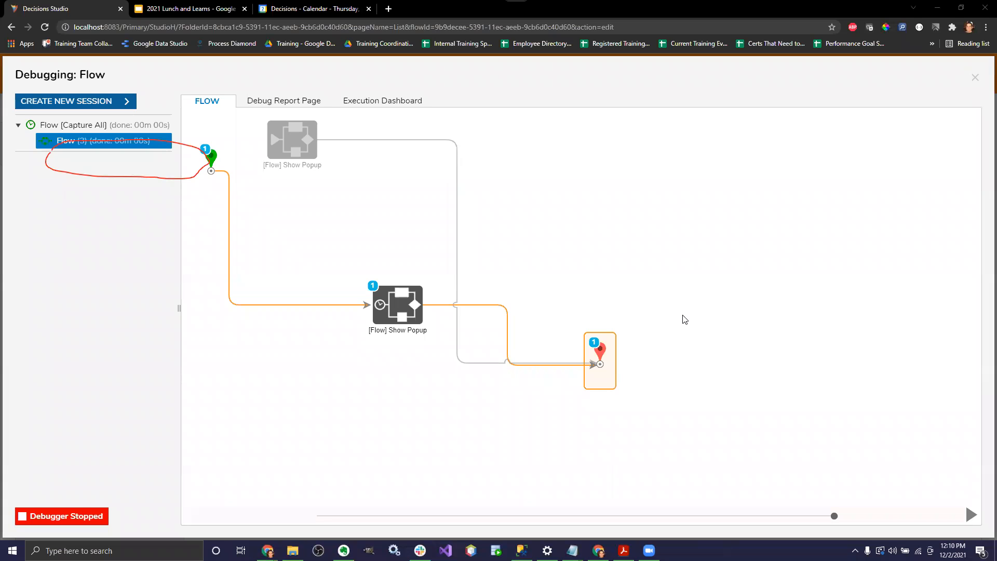
click(975, 77)
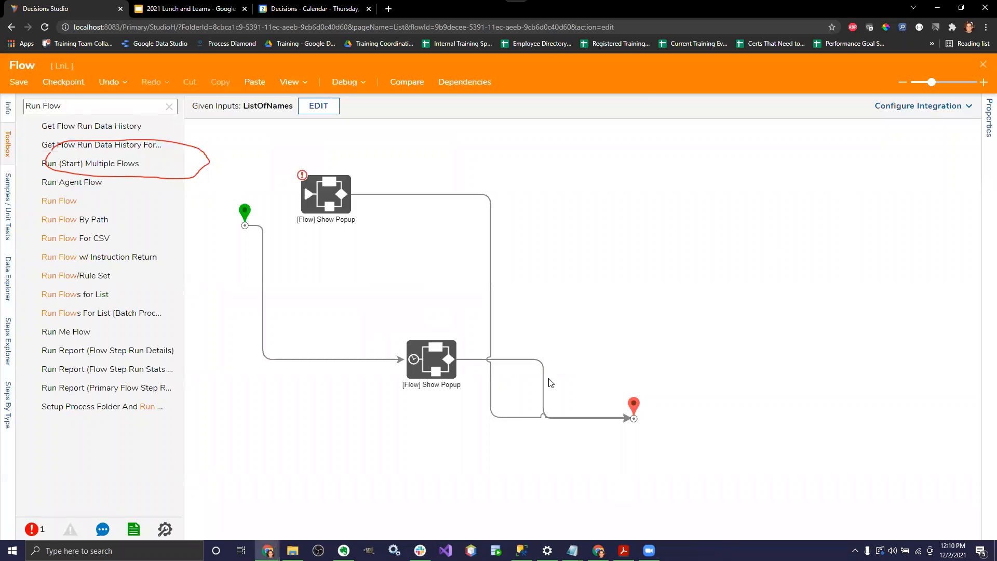
Add a Run Flows for List step to the flow and move the asynchronous Show Popup step lower.
click(427, 375)
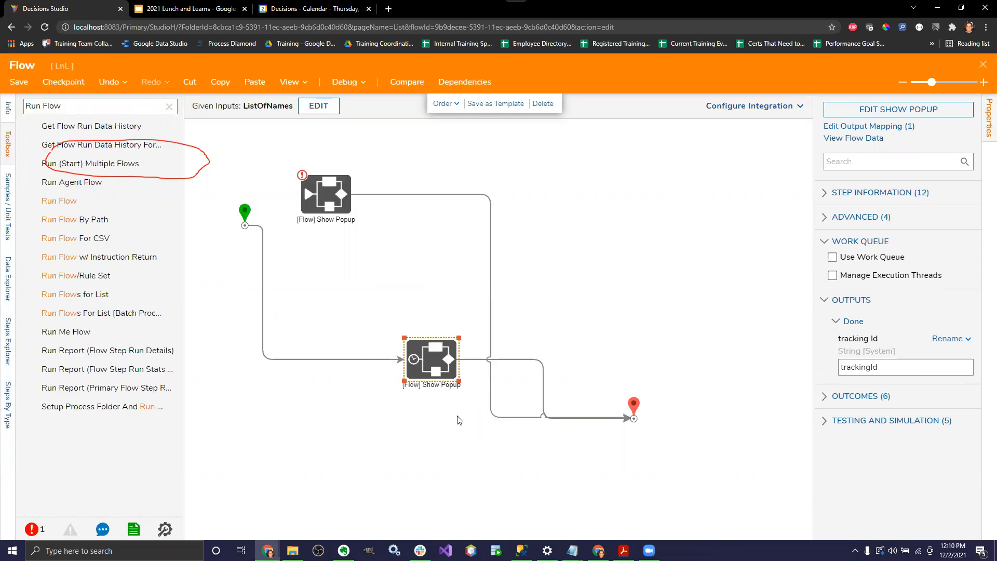
triple_click(42, 108)
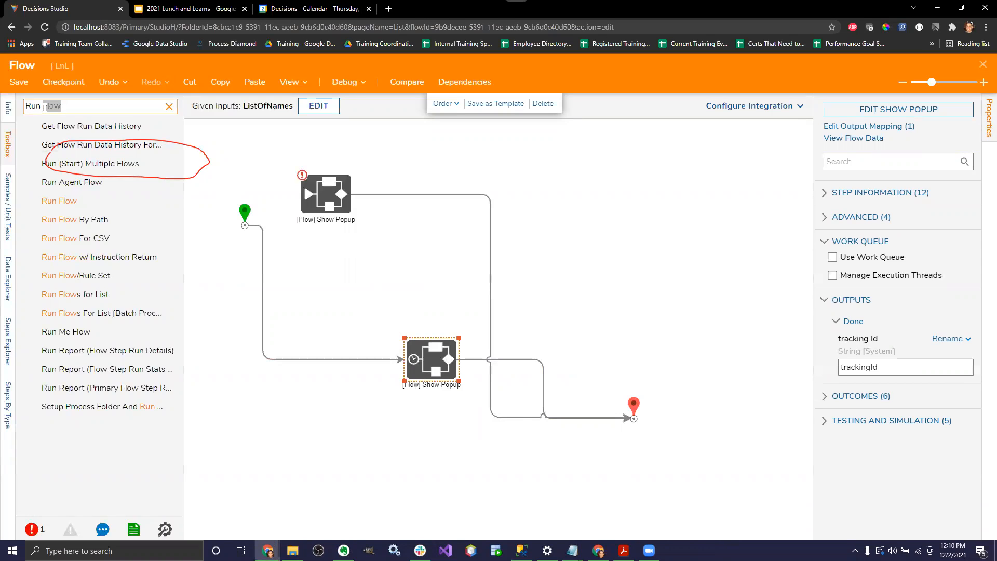
text(Run Flow For List)
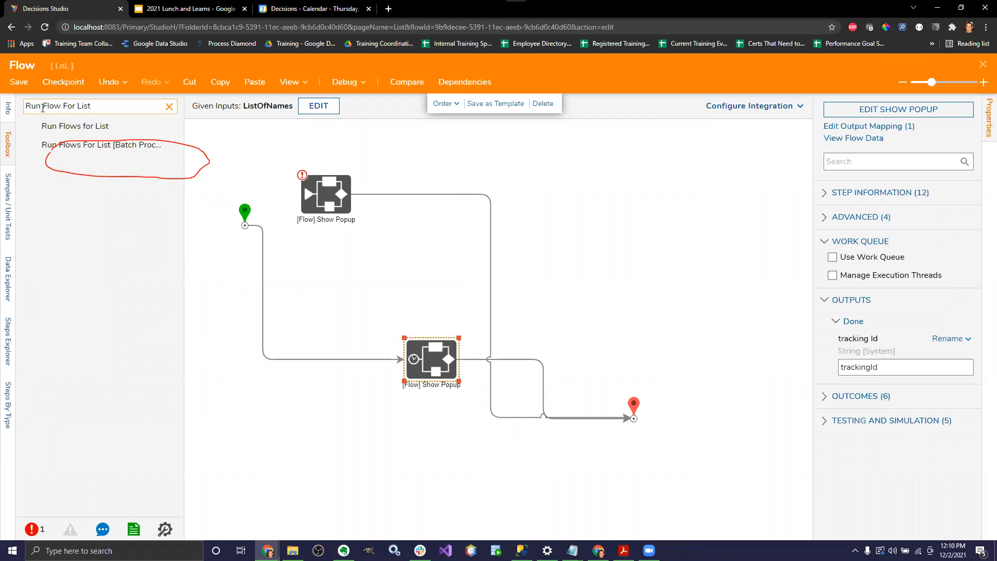
drag(378, 215, 635, 296)
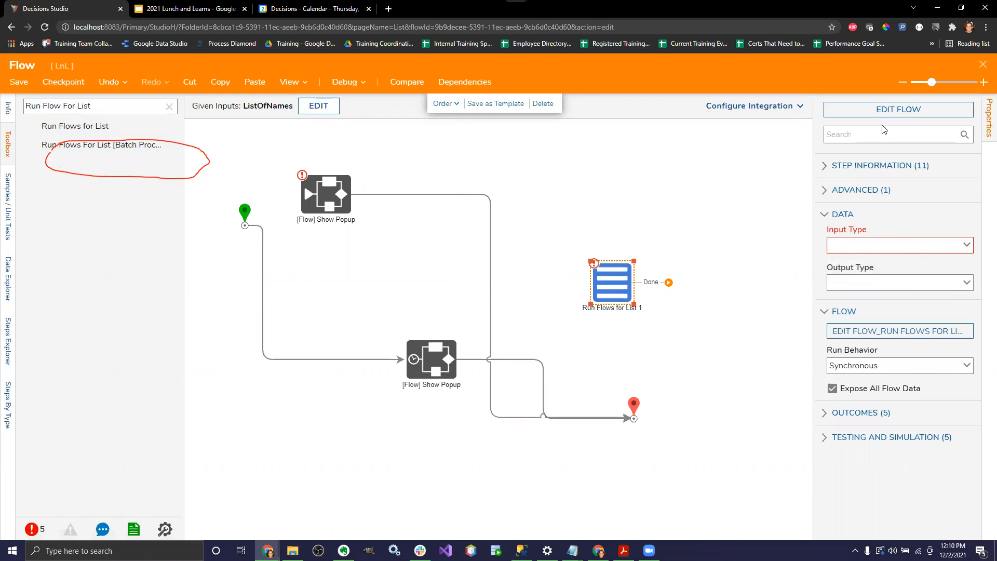
drag(422, 375, 378, 453)
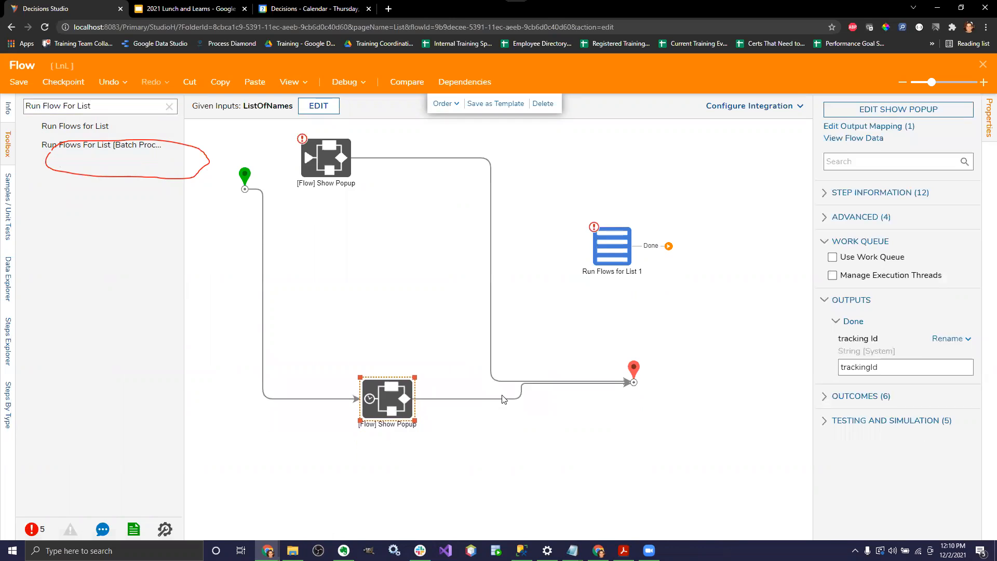
click(621, 248)
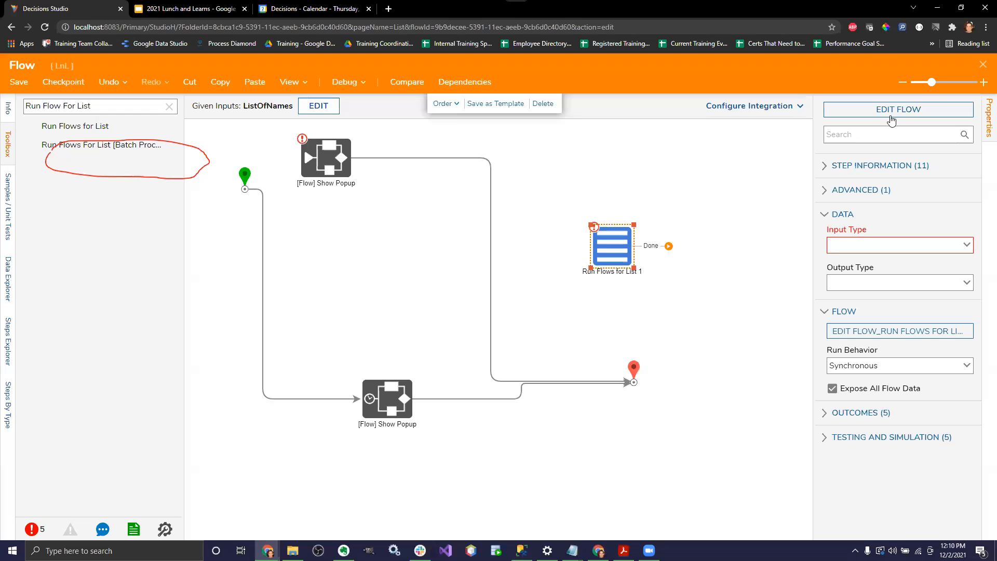
Look at the inner flow of the Run Flows for List step and set the step's run behavior to AsyncAndWait.
click(709, 47)
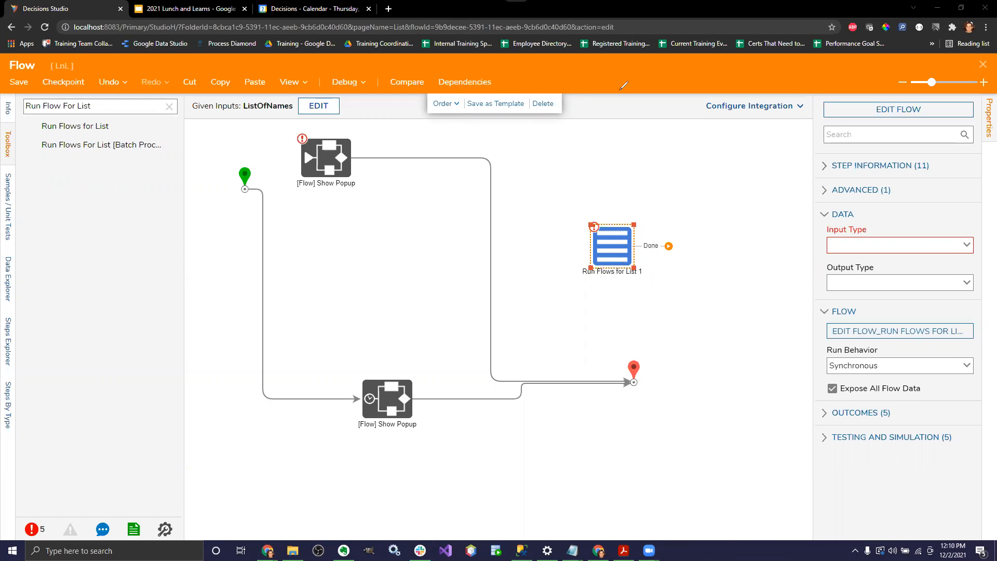
mouse_move(831, 123)
mouse_down()
mouse_move(958, 119)
mouse_move(979, 99)
mouse_move(818, 119)
mouse_move(829, 127)
mouse_up()
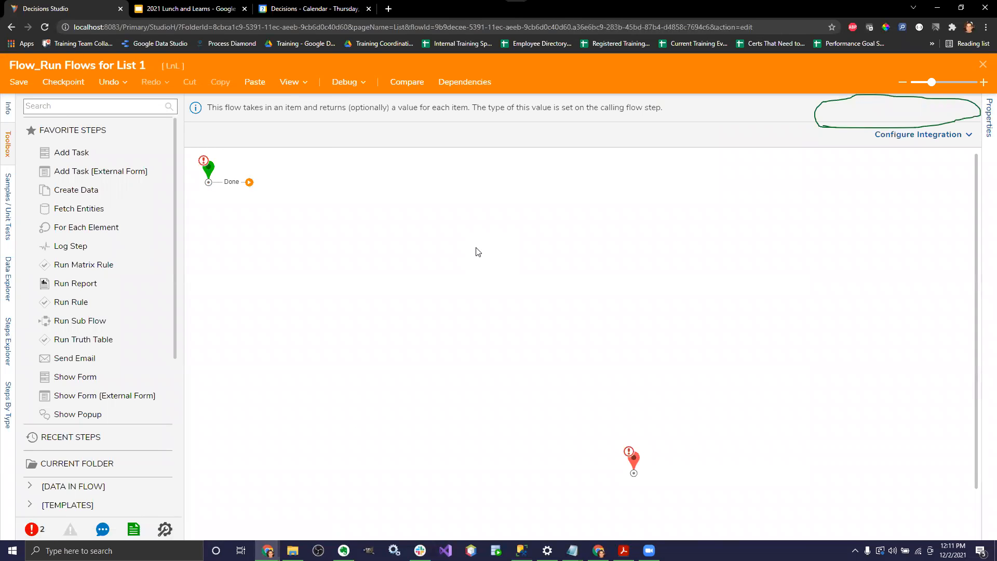
click(983, 65)
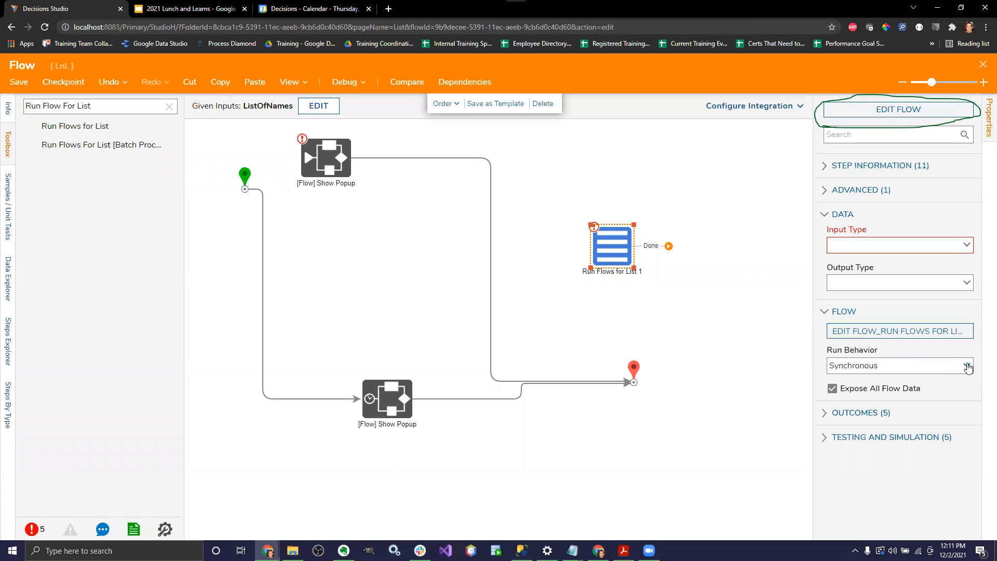
click(967, 366)
click(880, 464)
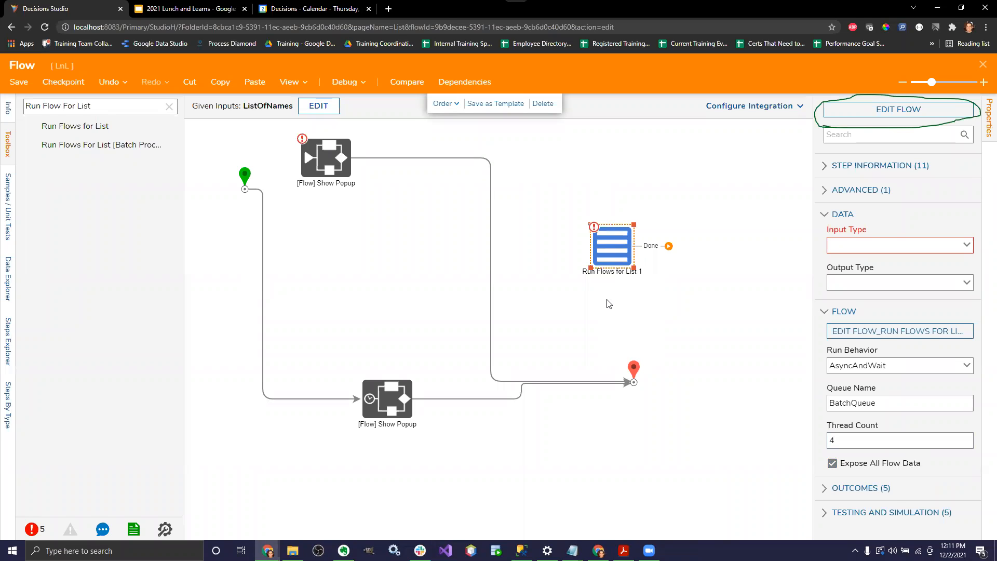
Add a Run Flow step inside the Run Flows for List inner flow, and close that flow without saving.
click(932, 108)
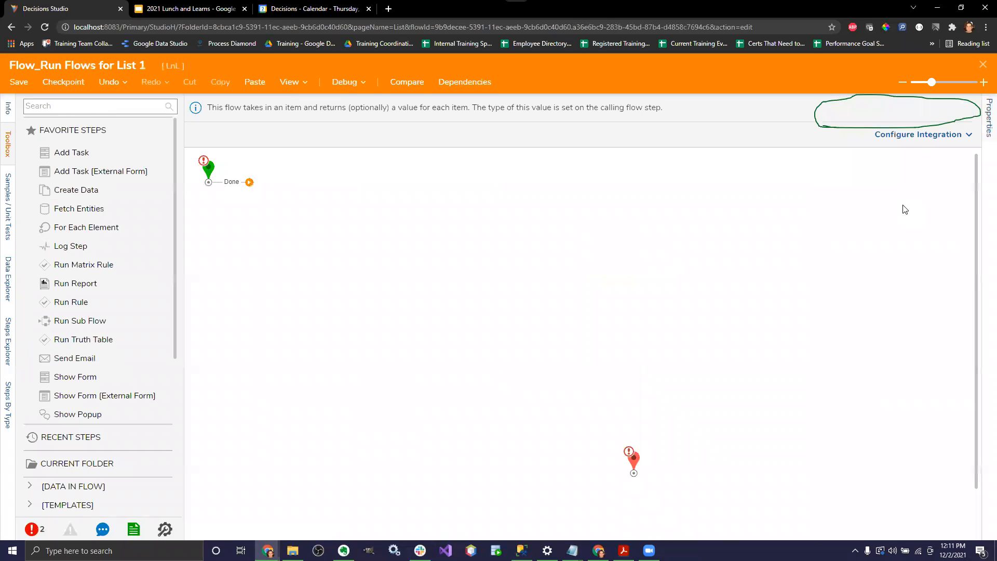
click(101, 104)
text(Run Flow)
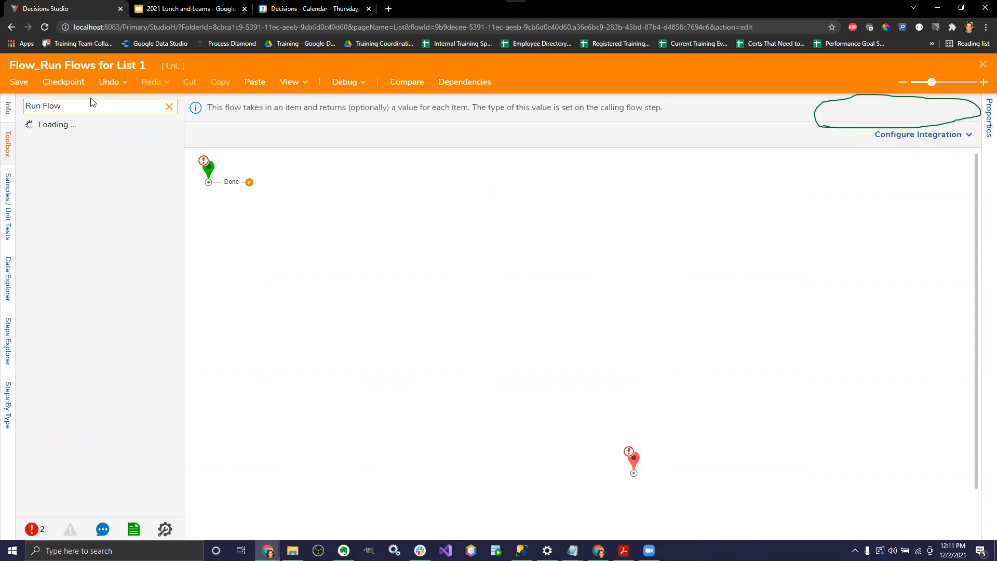
drag(59, 201, 327, 207)
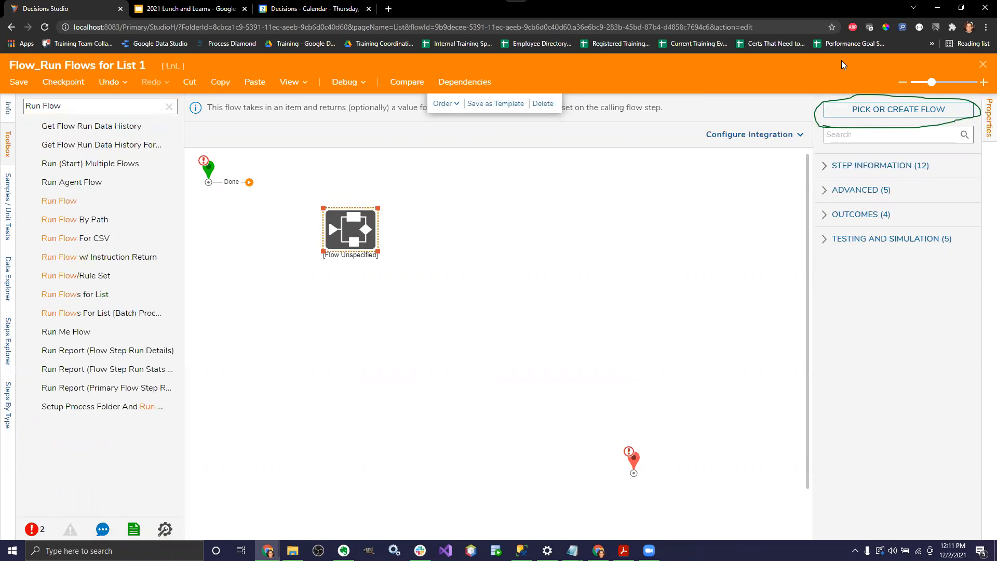
click(982, 65)
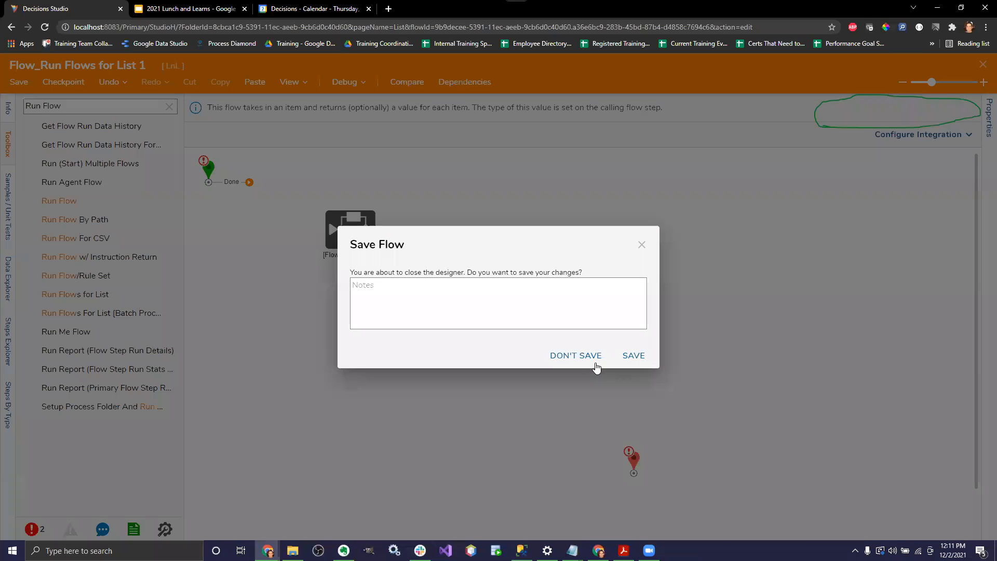
click(574, 357)
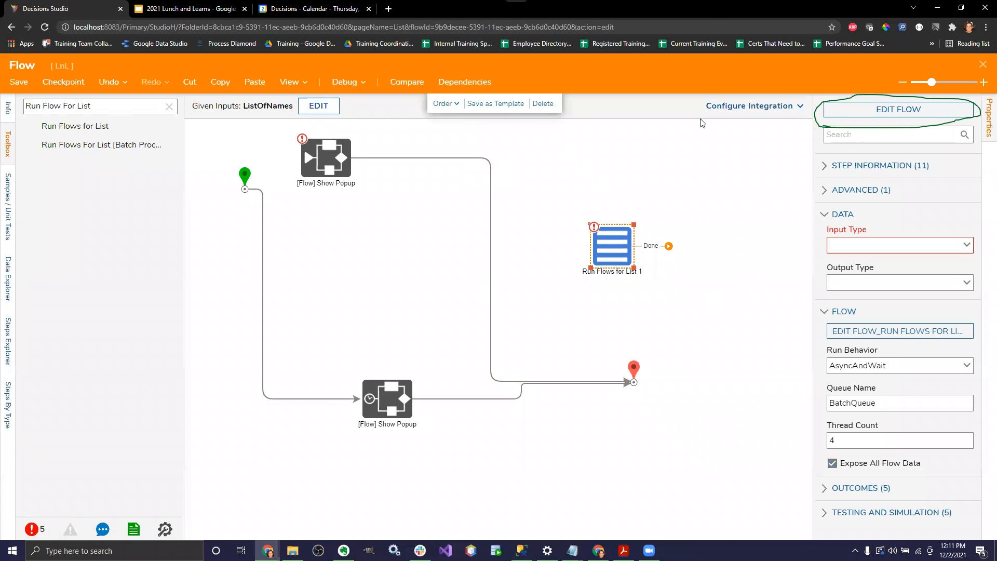
Delete the unconnected Run Flow step and line up the start with the asynchronous Show Popup step.
click(493, 54)
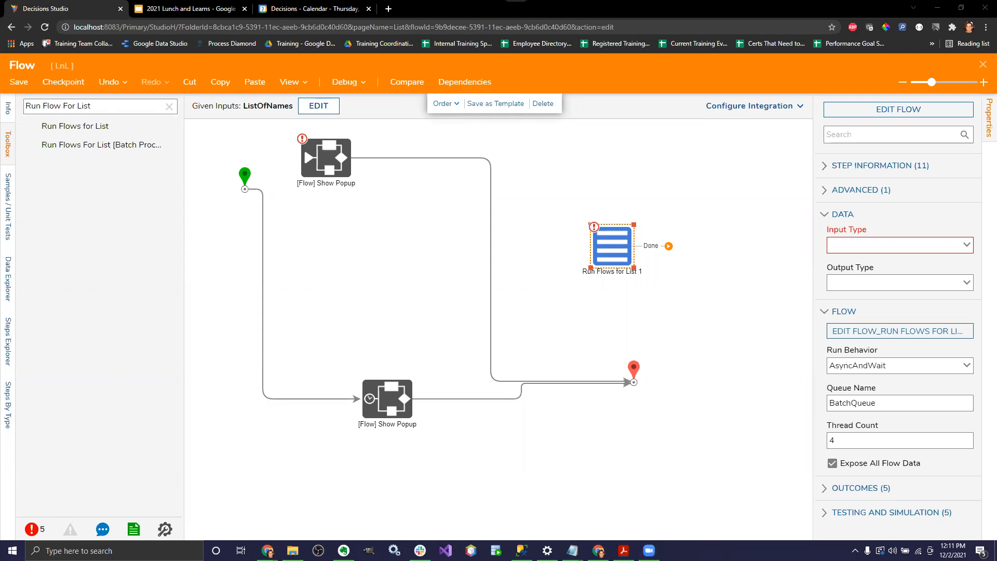
right_click(315, 166)
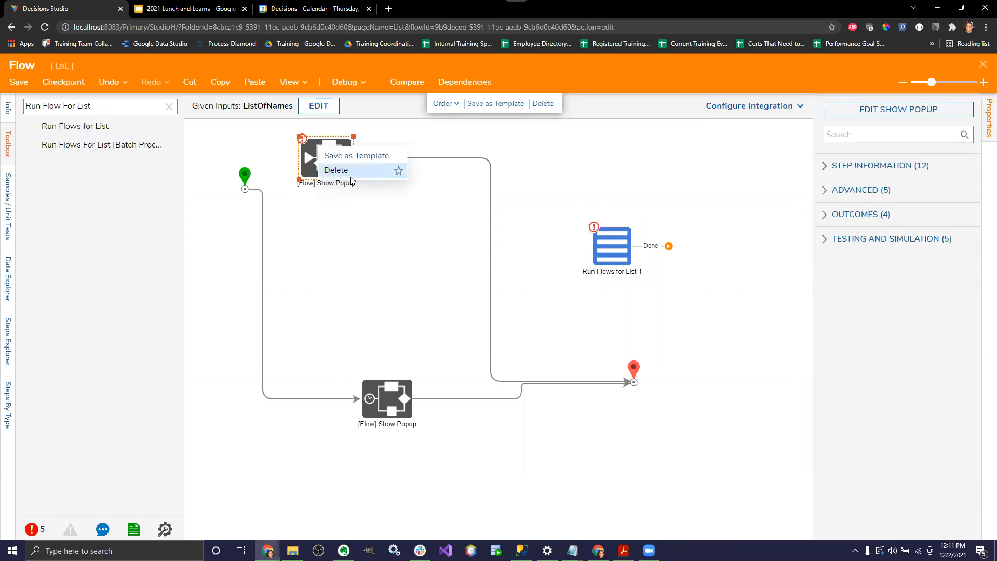
click(351, 171)
click(395, 392)
drag(395, 392, 387, 298)
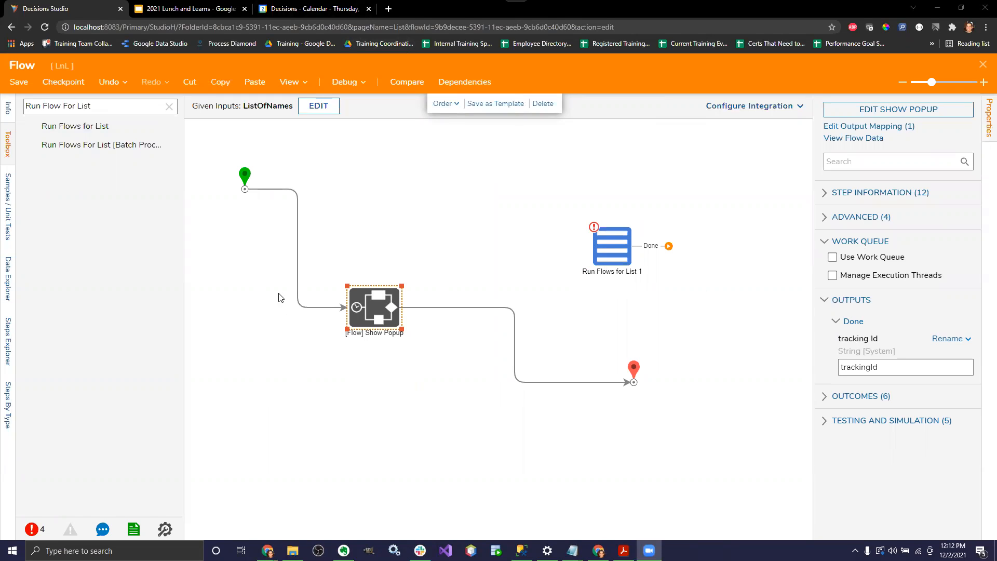
drag(244, 180, 273, 290)
drag(358, 303, 365, 304)
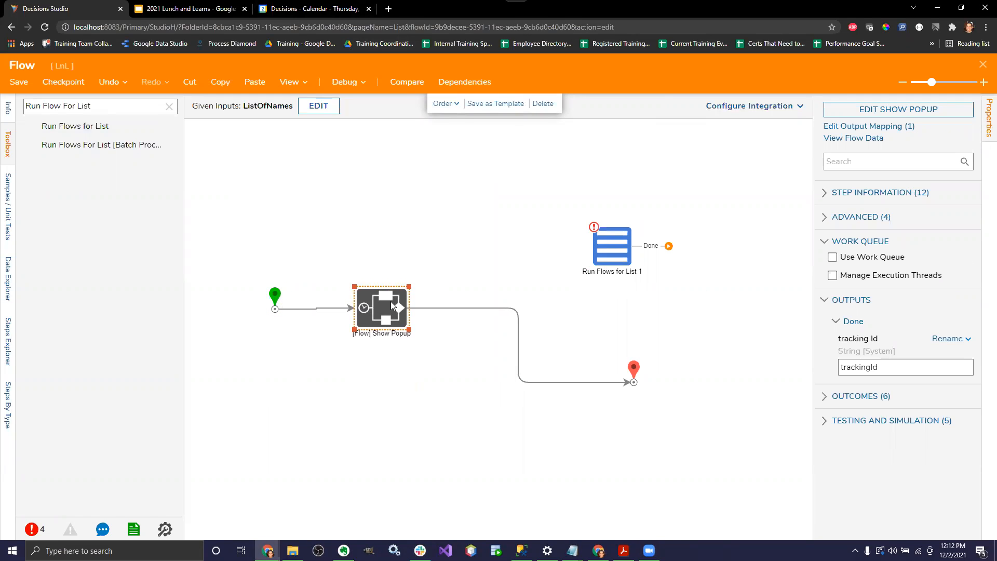
Clear the step search and look through the favorite steps available for the flow.
click(277, 294)
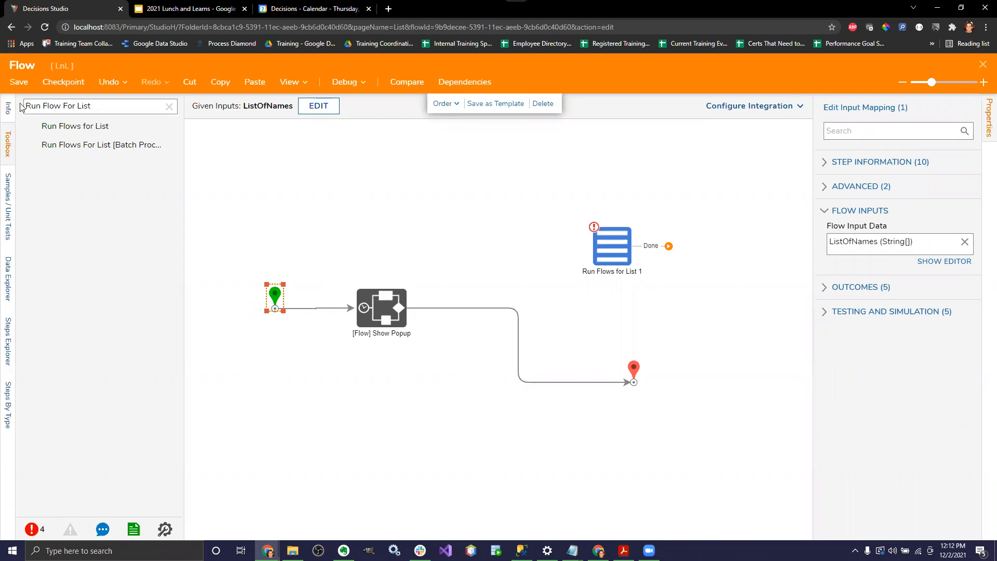
click(169, 106)
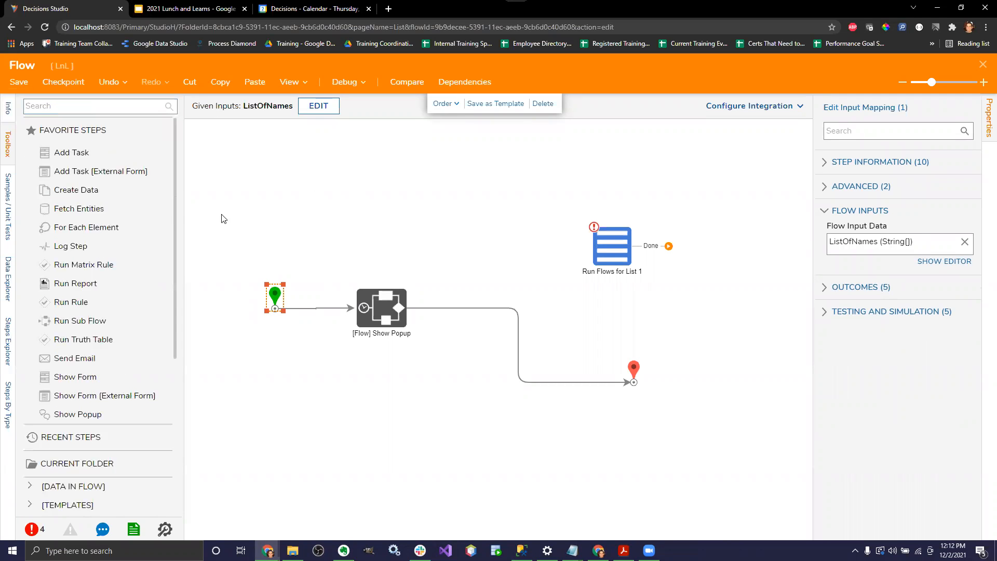
scroll(133, 273, down, 3)
scroll(132, 272, up, 3)
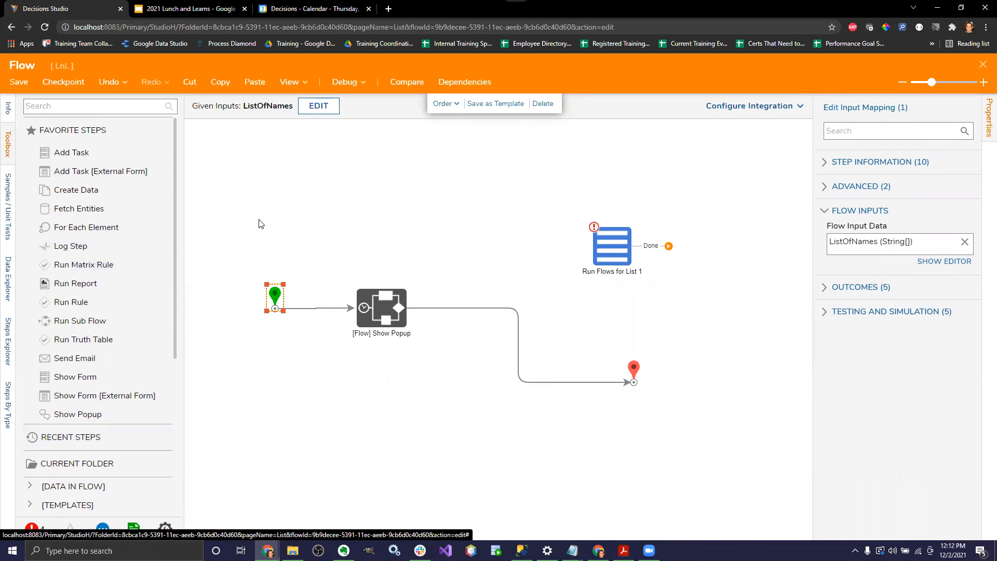
scroll(137, 246, down, 2)
scroll(136, 245, up, 2)
mouse_move(174, 252)
mouse_down()
mouse_move(175, 284)
mouse_move(174, 270)
mouse_up()
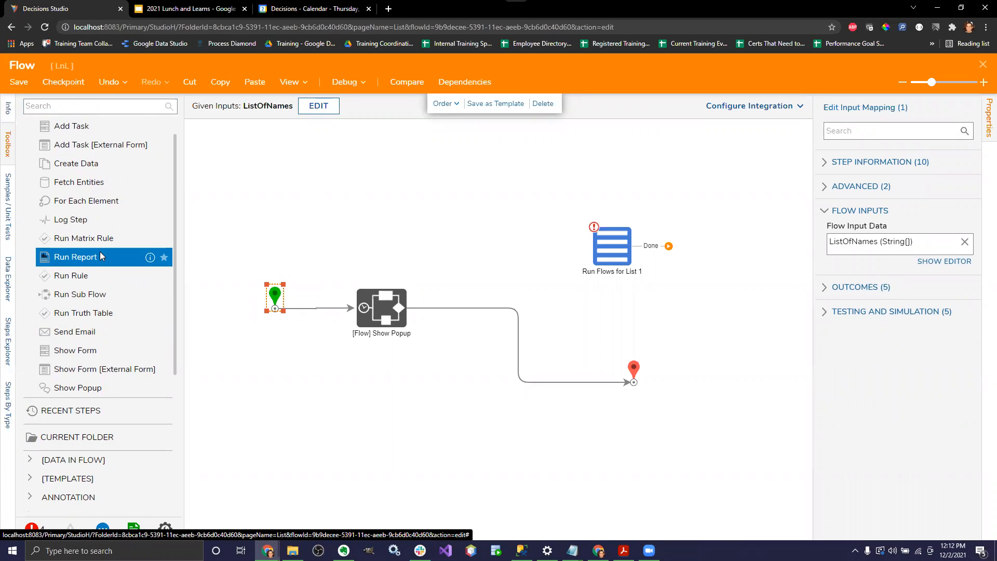
Delete the asynchronous Show Popup and Run Flows for List steps, and save the flow while closing it.
right_click(382, 314)
click(405, 322)
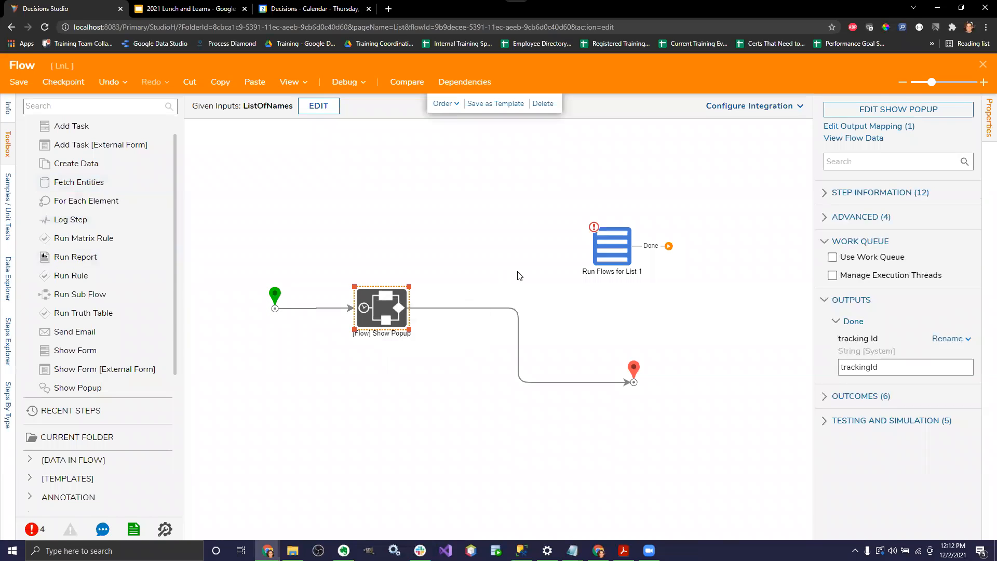
right_click(608, 245)
click(628, 263)
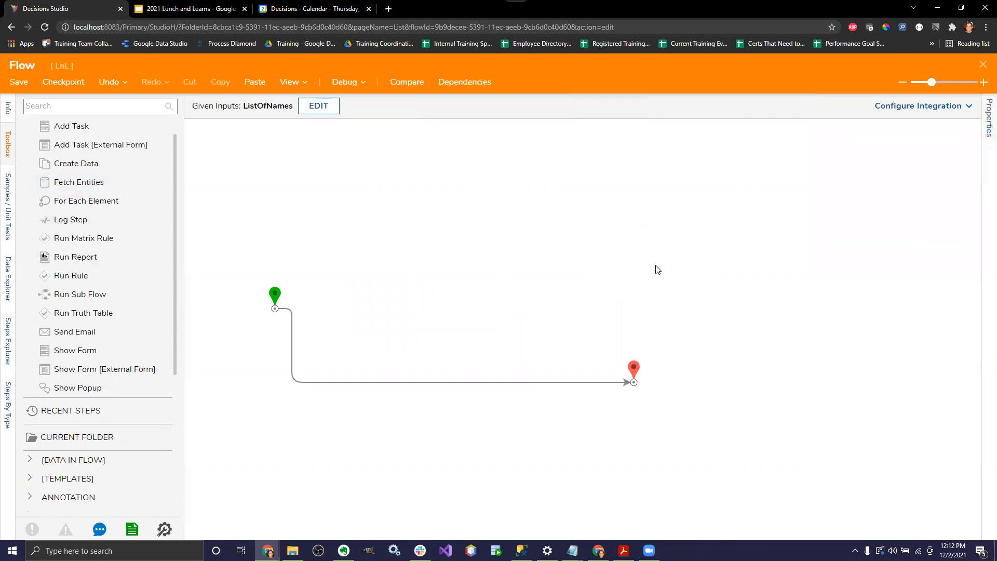
click(983, 64)
click(627, 357)
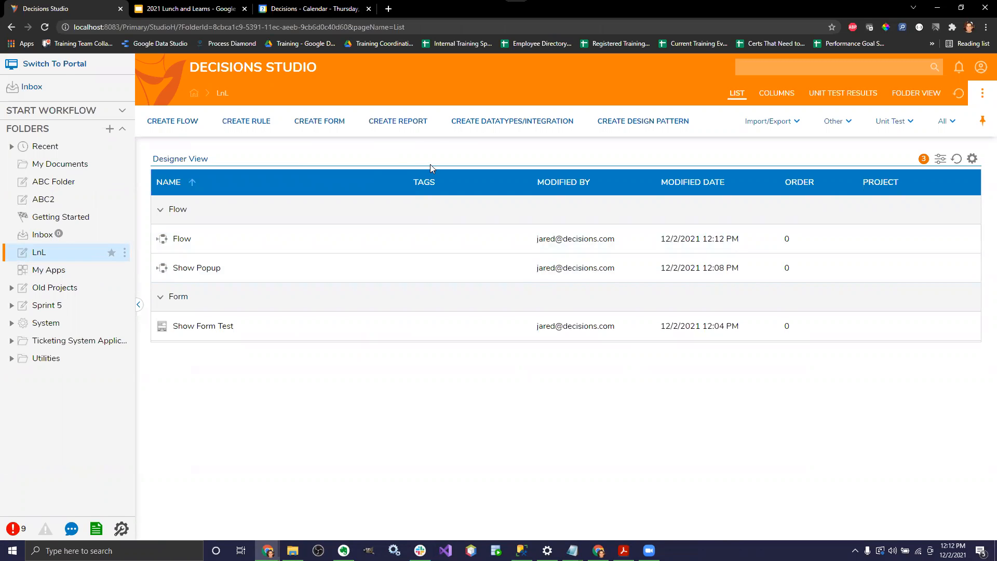
Create a report named Report Testing in the LnL folder.
click(393, 121)
click(414, 187)
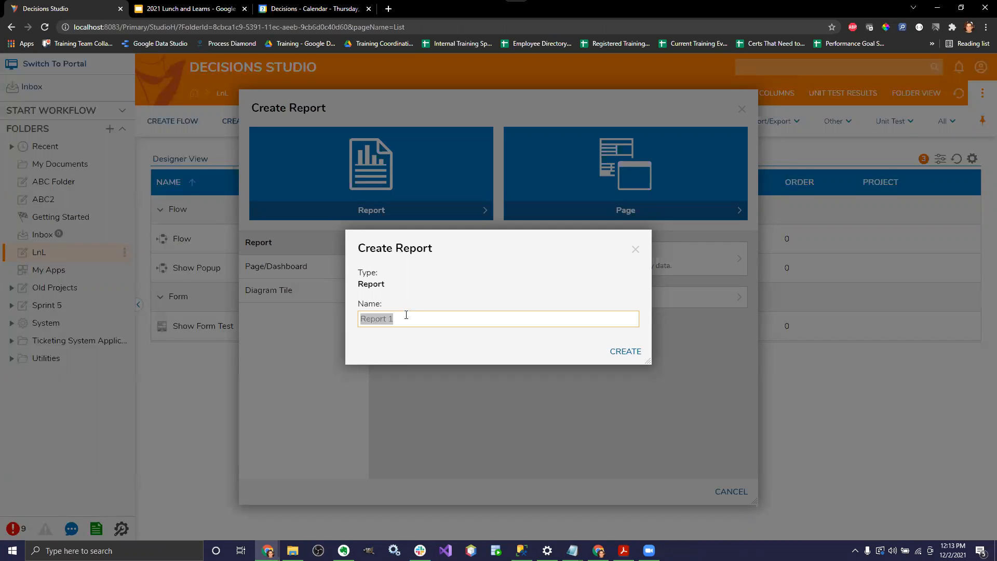
text(Re)
key(BackSpace)
key(BackSpace)
text(Report Tes)
key(BackSpace)
text(Testing)
click(635, 351)
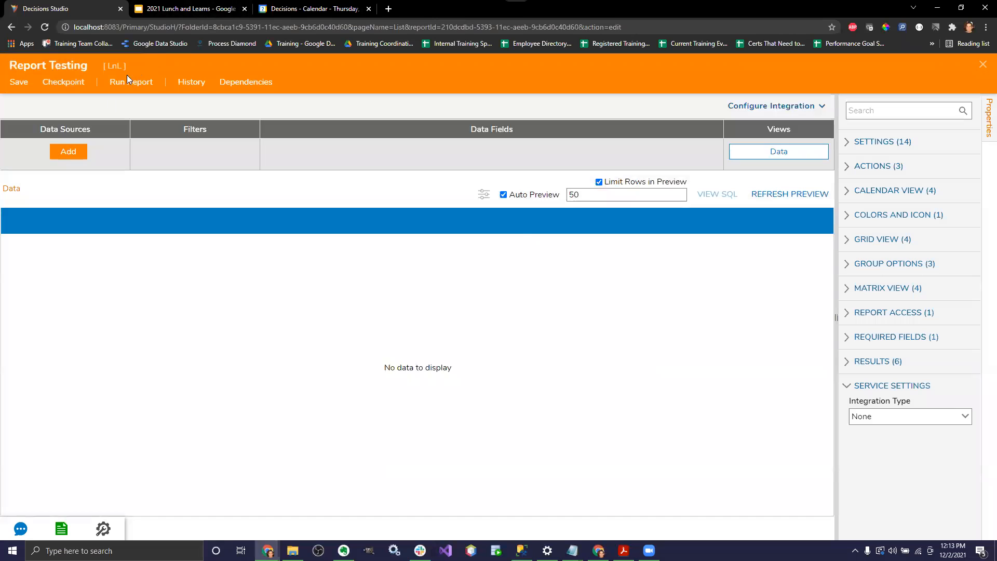
Add the Account Data Source to the report.
click(69, 153)
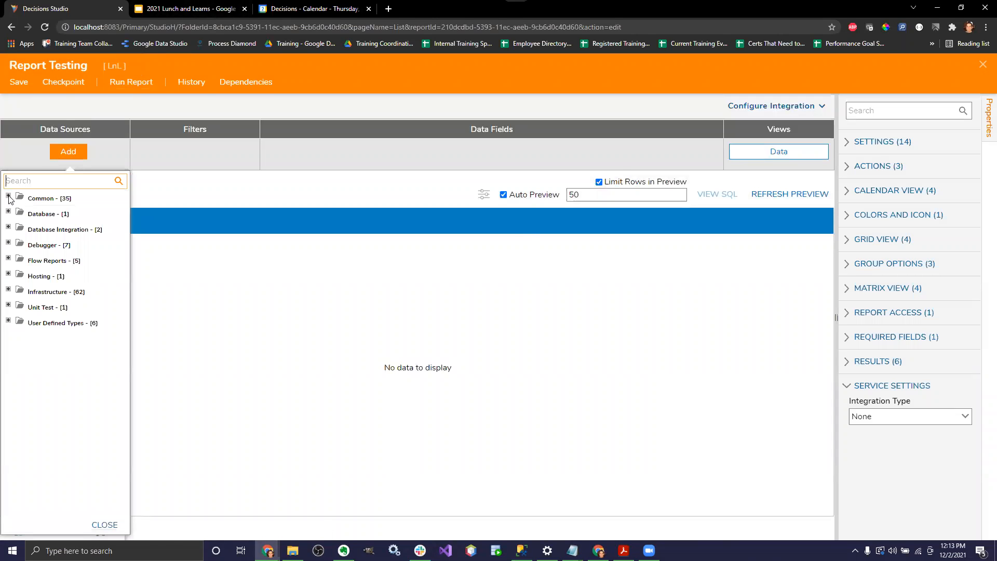
click(70, 291)
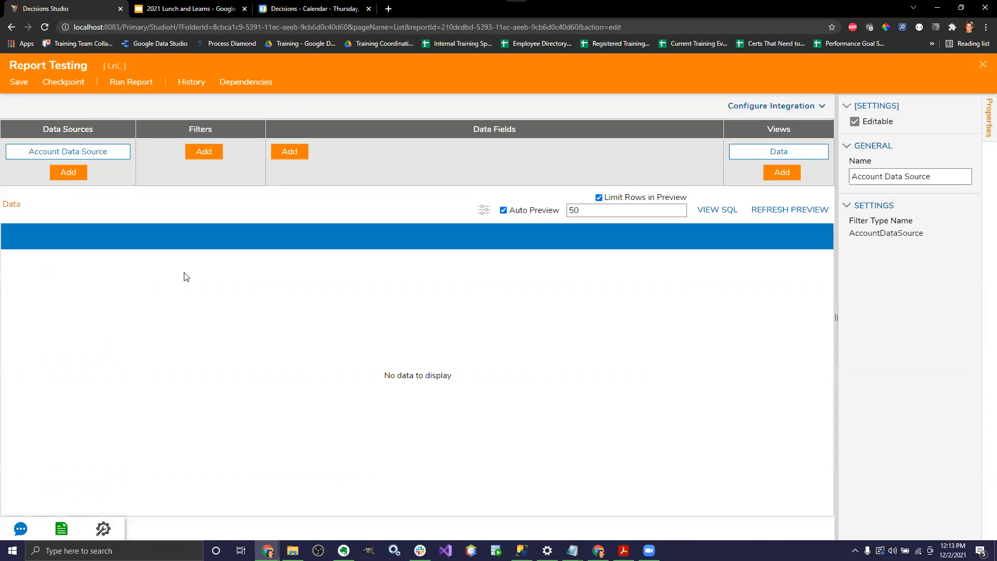
Add the Created By, Created On Date and Email Address data fields to the report.
click(291, 153)
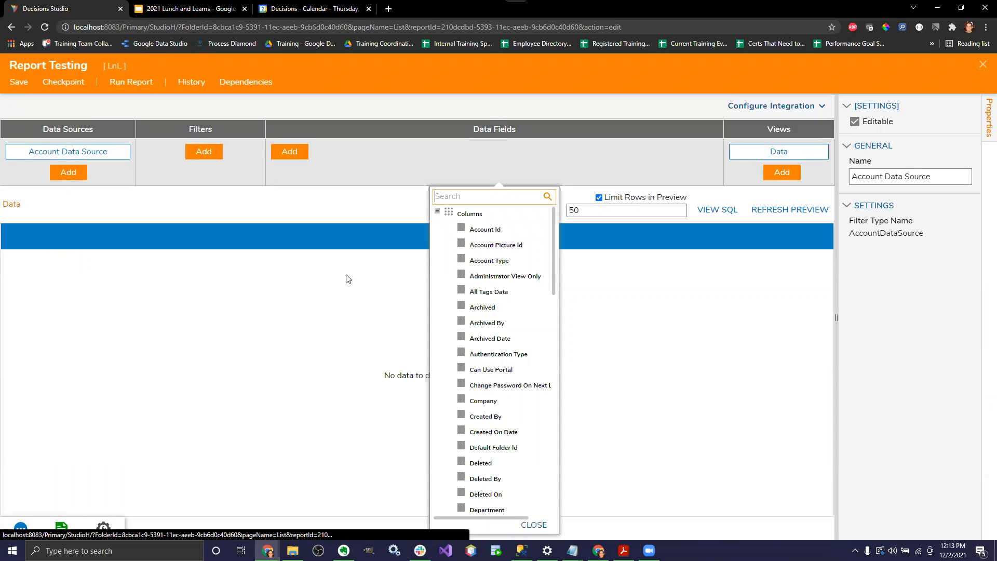
click(461, 415)
click(462, 431)
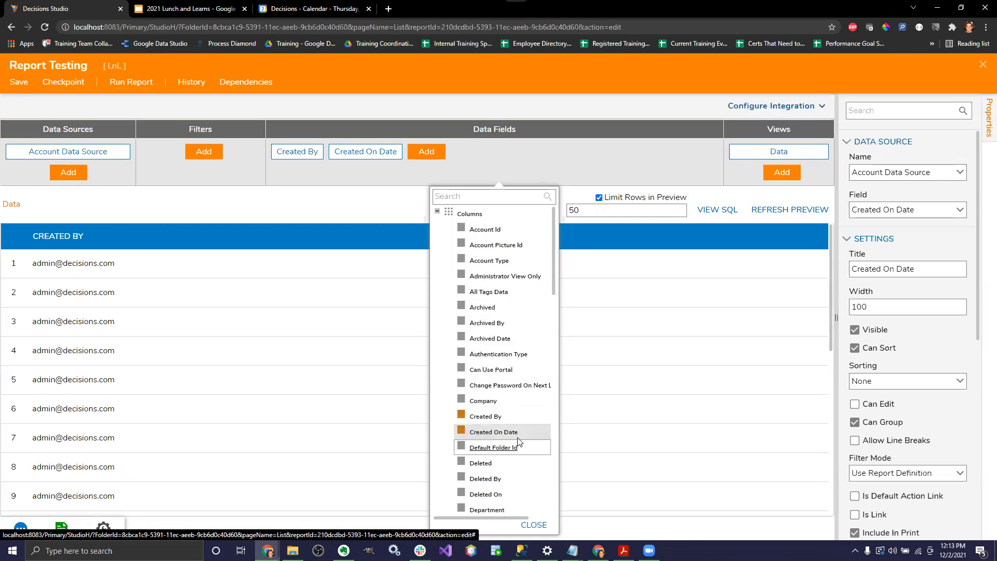
scroll(493, 395, down, 3)
click(474, 402)
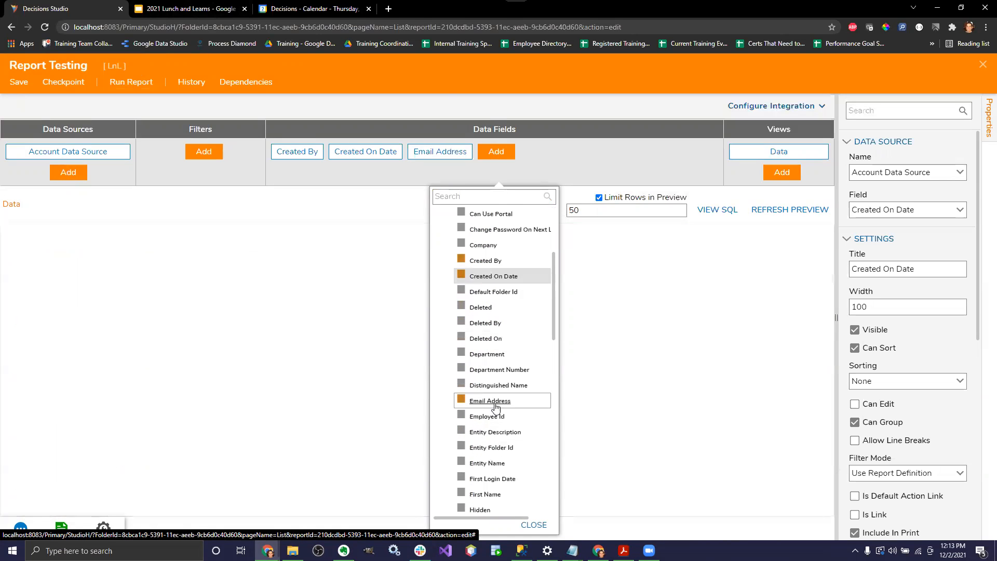
click(578, 173)
Reorder the report columns so that Email Address comes first, ahead of Created By and Created On Date.
click(484, 212)
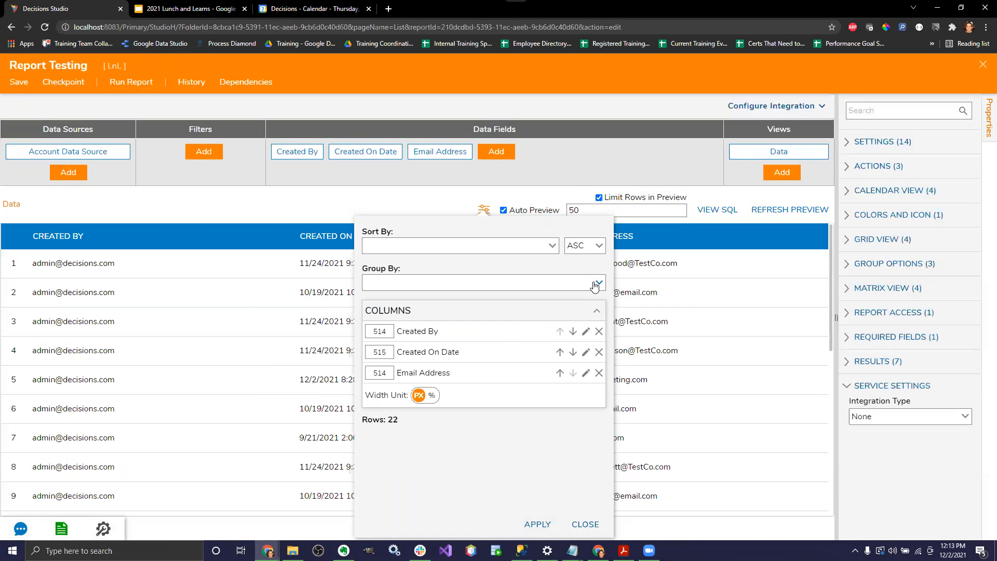
click(560, 372)
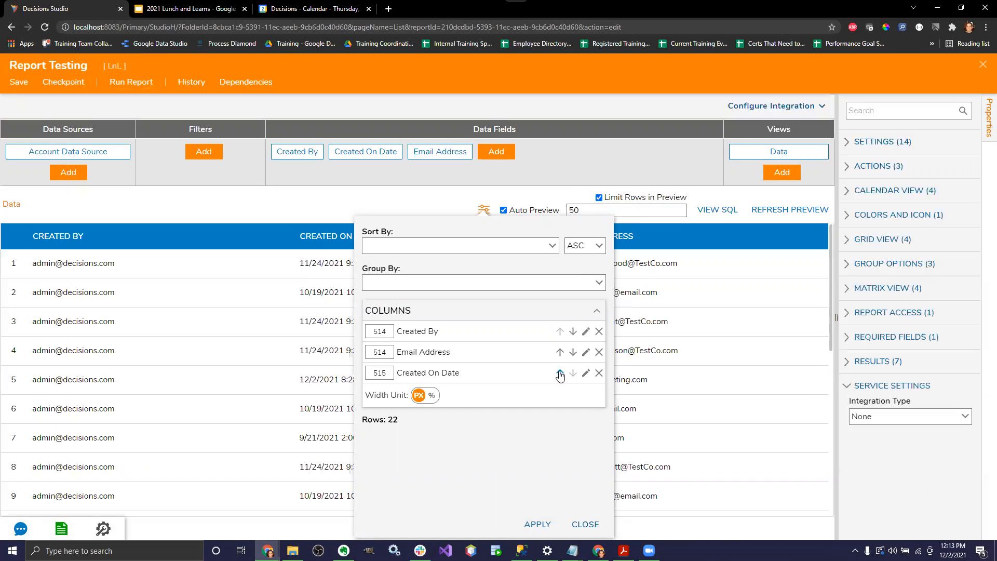
click(560, 352)
click(530, 524)
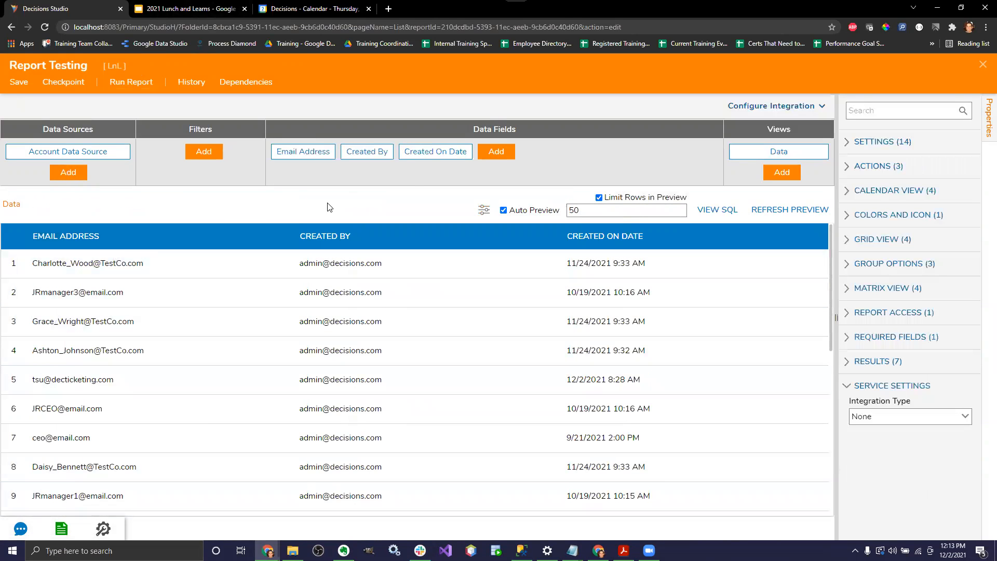
Look through the report's Grid View and Colors and Icon settings, including the Grid Settings Type options.
click(849, 241)
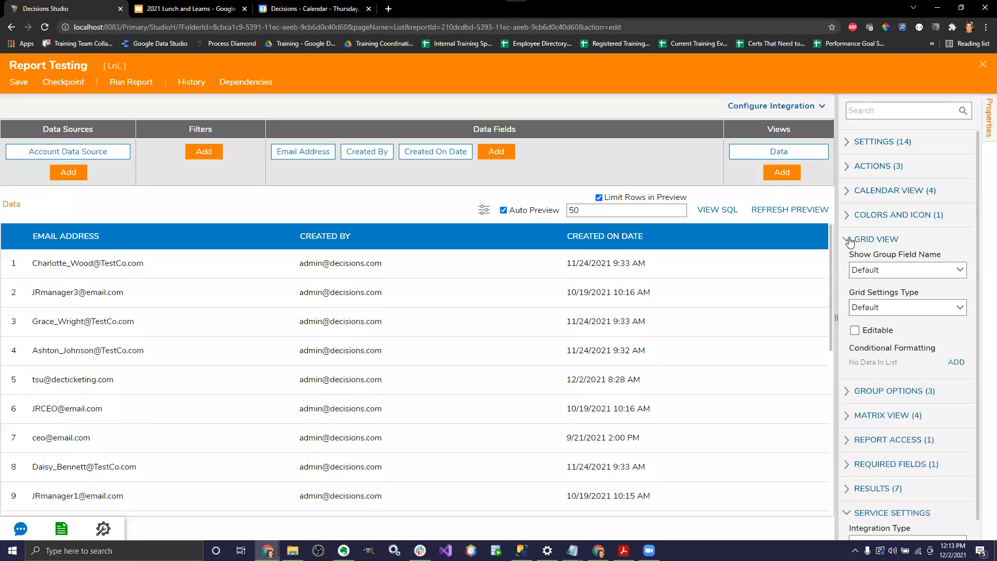
click(961, 312)
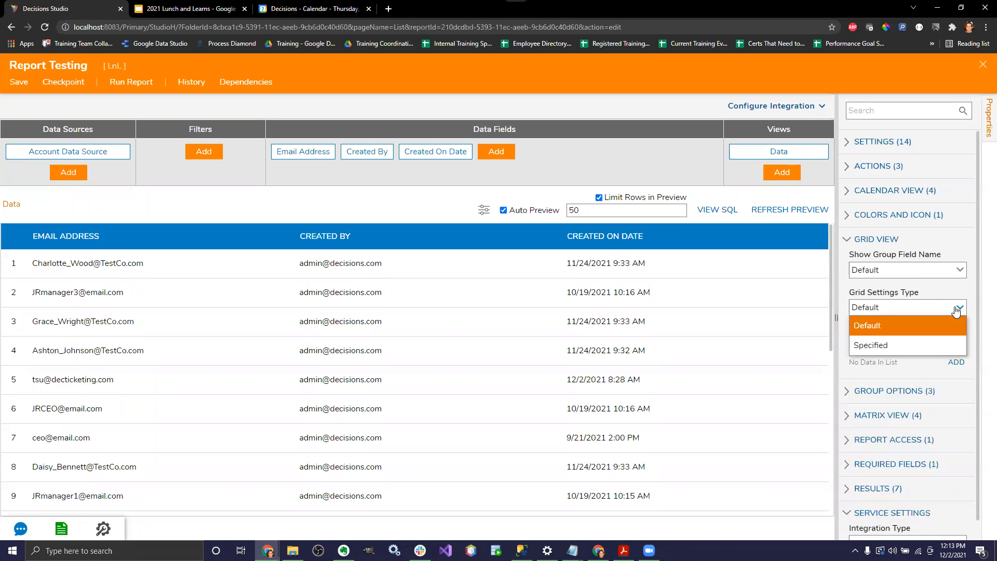
click(303, 210)
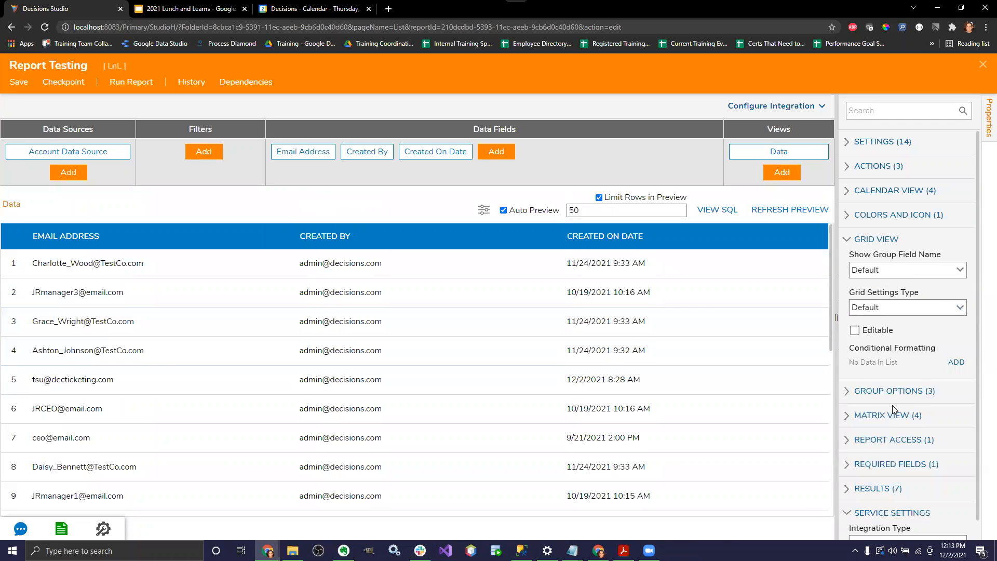
click(851, 214)
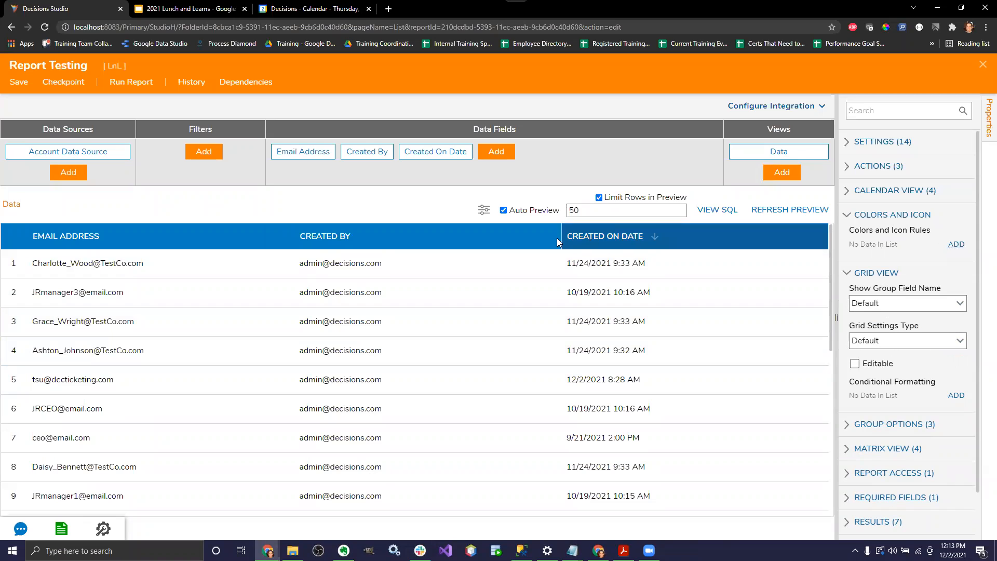
Add the Is Active data field to the report and sort the rows by it in ascending order.
click(505, 153)
scroll(509, 349, down, 8)
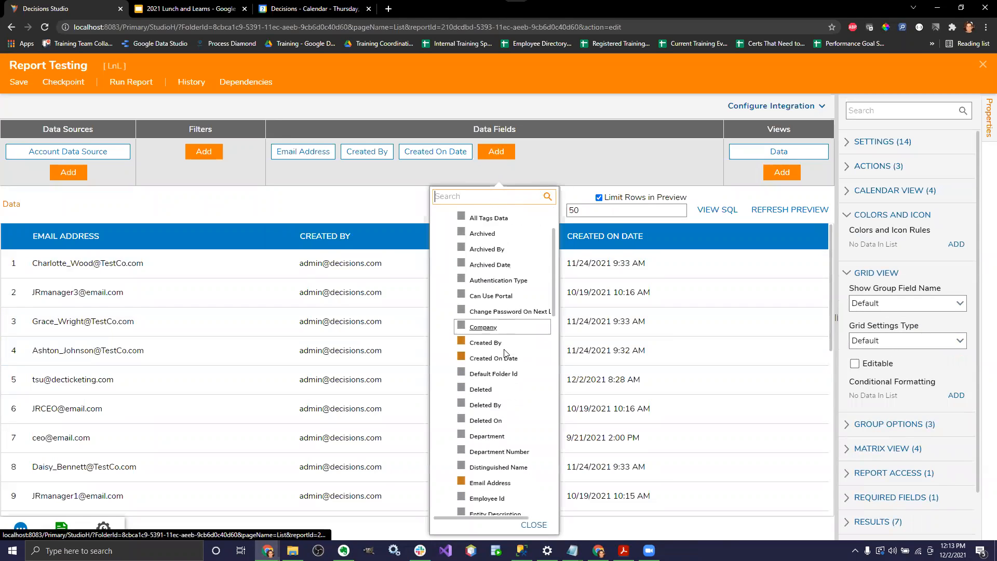
click(462, 312)
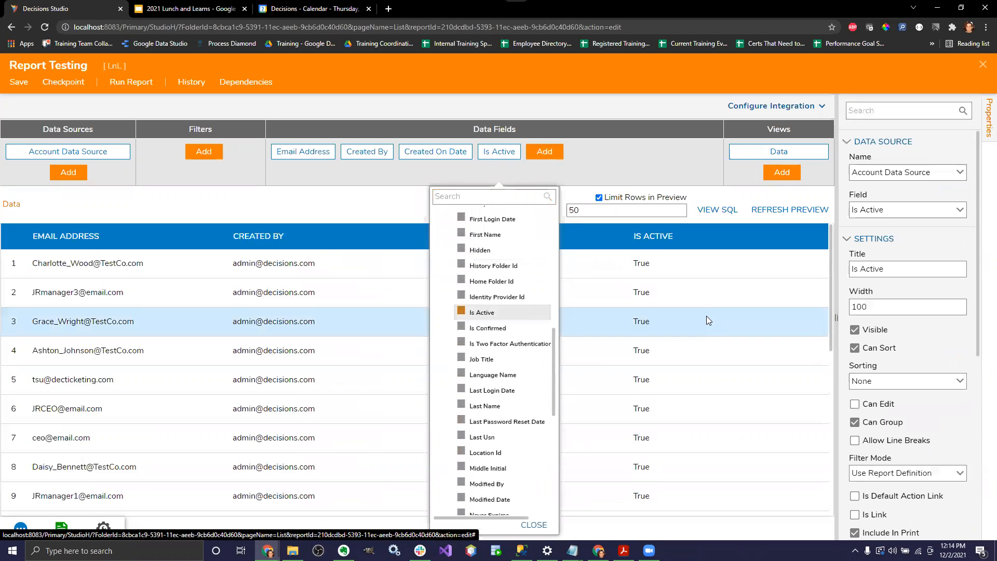
scroll(691, 407, down, 7)
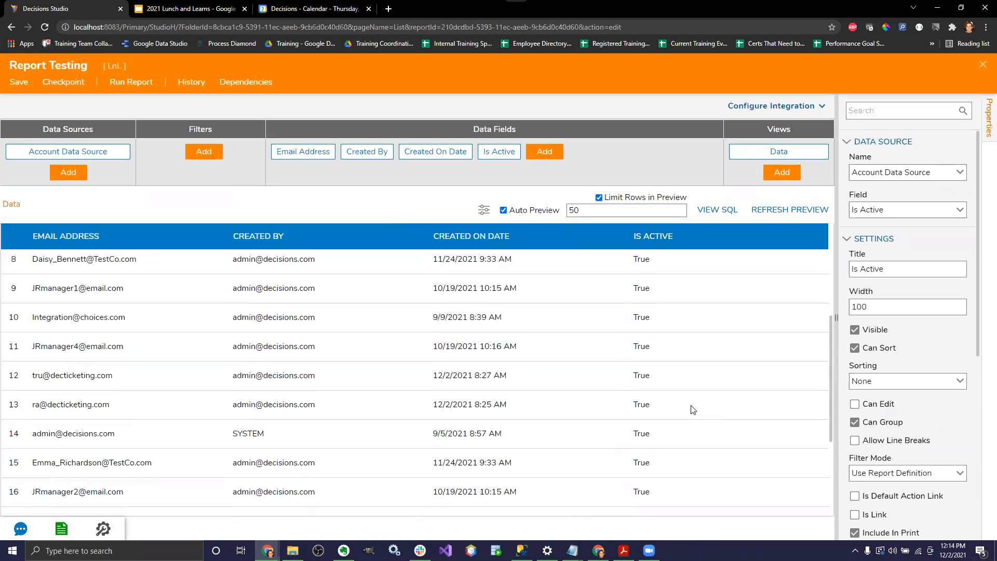
scroll(694, 410, up, 3)
scroll(693, 409, down, 3)
scroll(659, 374, up, 7)
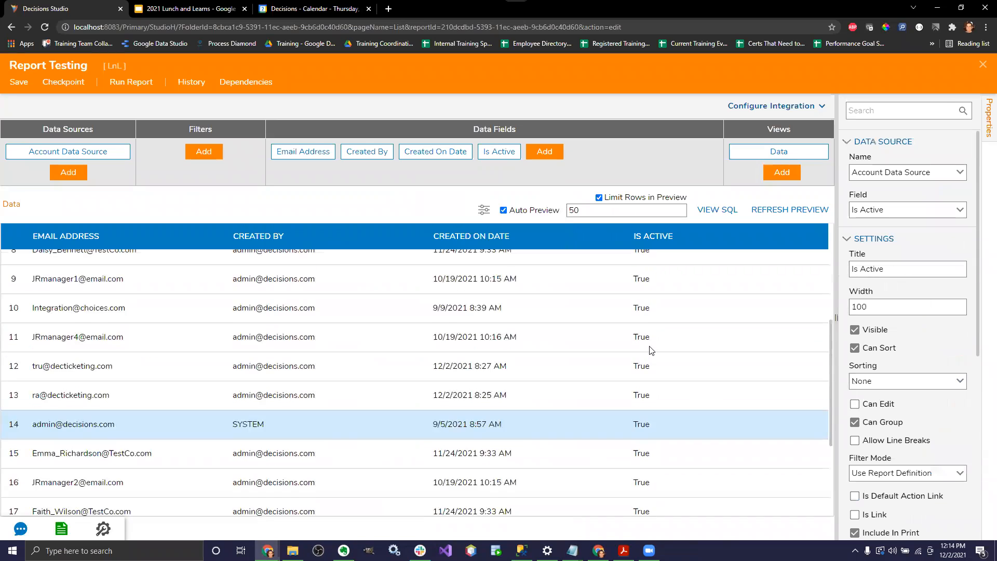
click(682, 238)
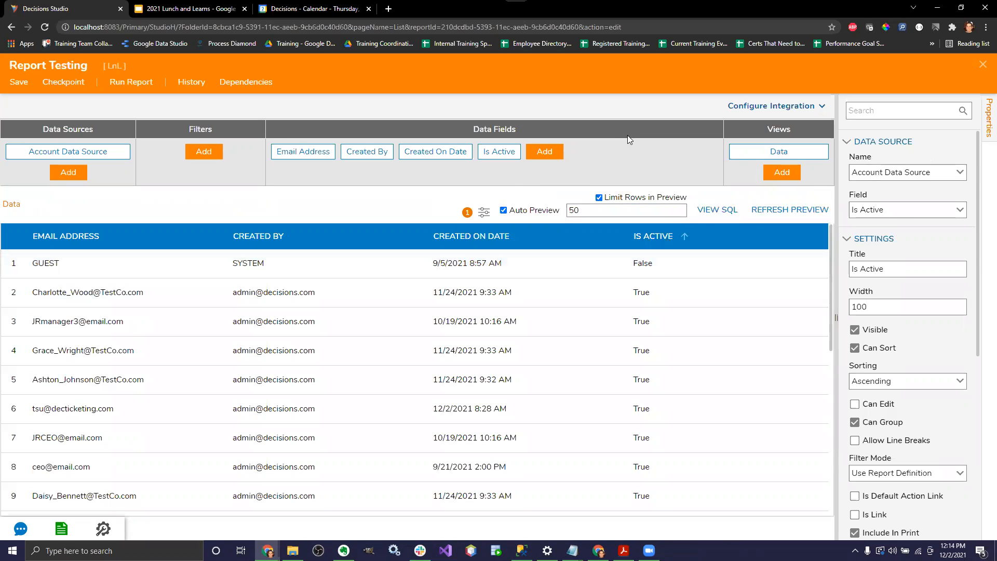
Add a Colors and Icon rule to the report's Data view with Rule as its rule source.
click(736, 154)
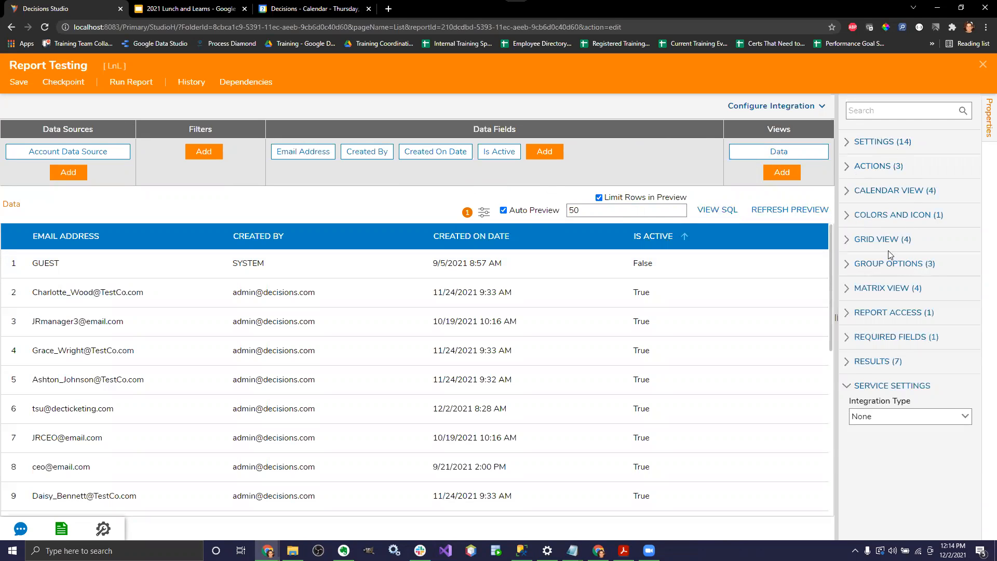
click(849, 217)
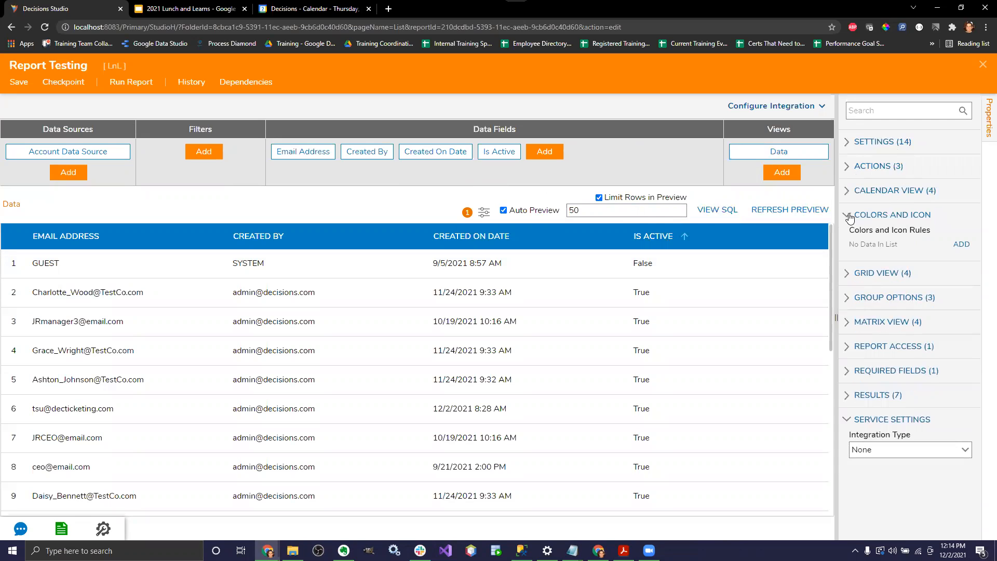
click(961, 246)
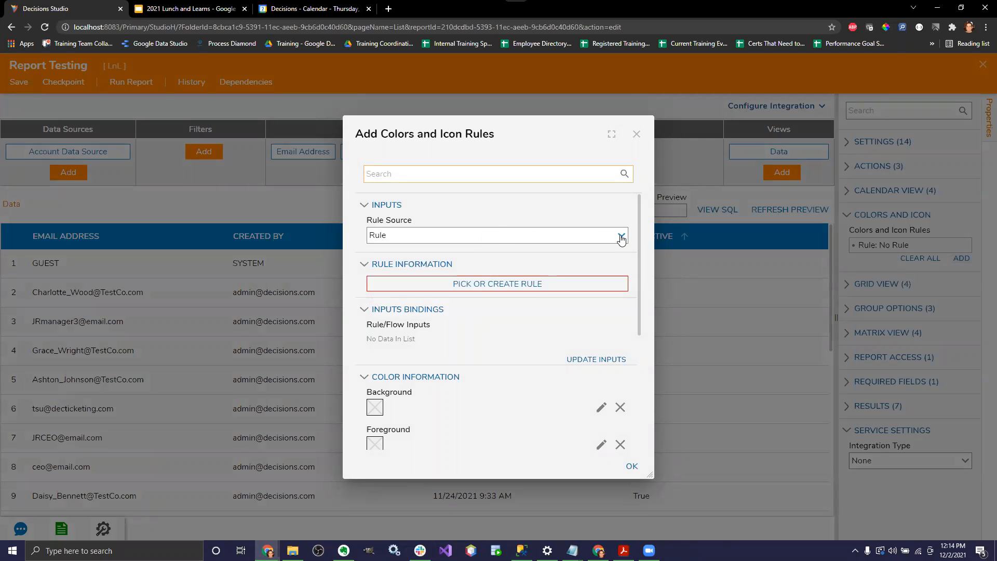
click(620, 236)
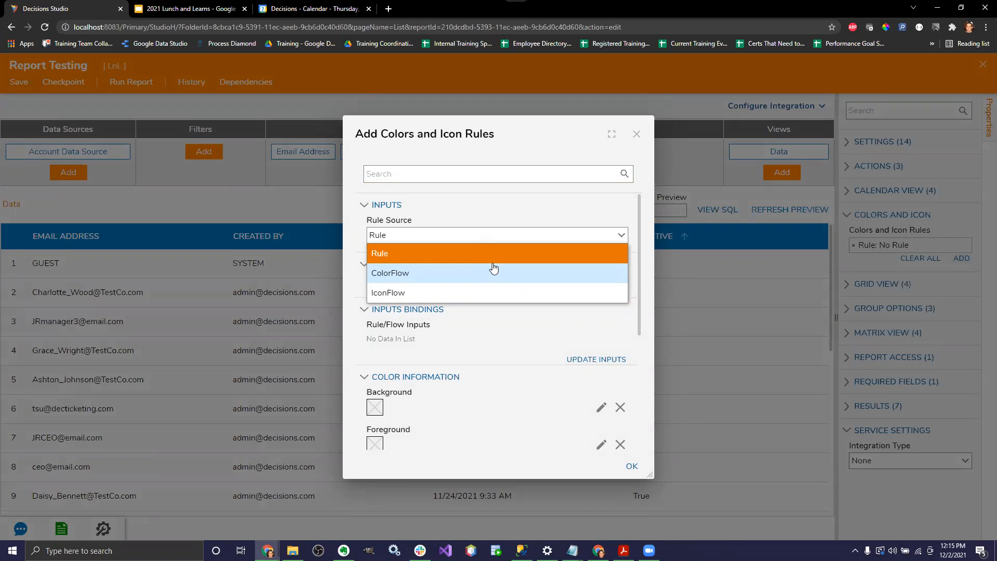
click(474, 254)
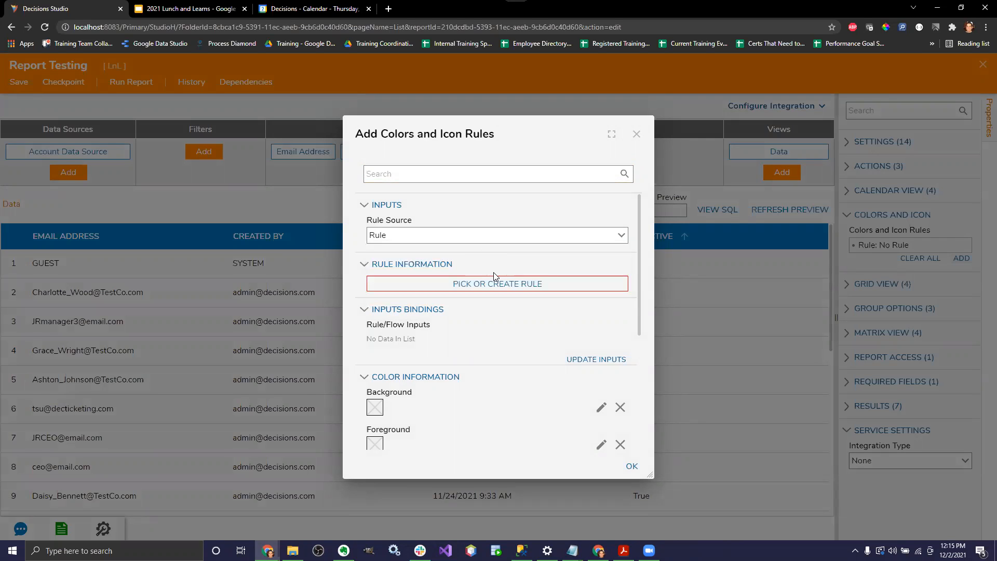
Create a new Statement Rule named "Is Active?" for the color rule.
scroll(501, 322, down, 1)
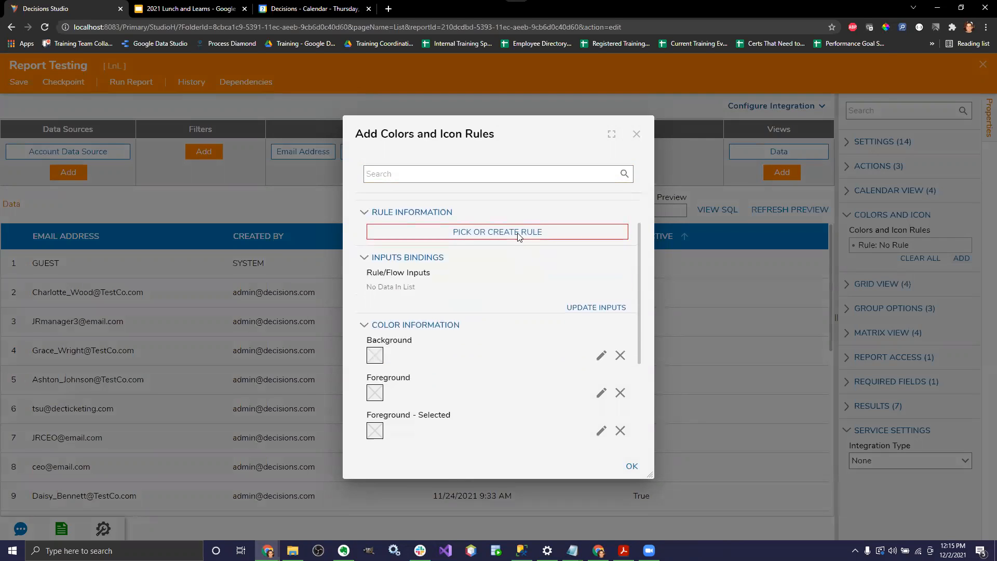
click(518, 231)
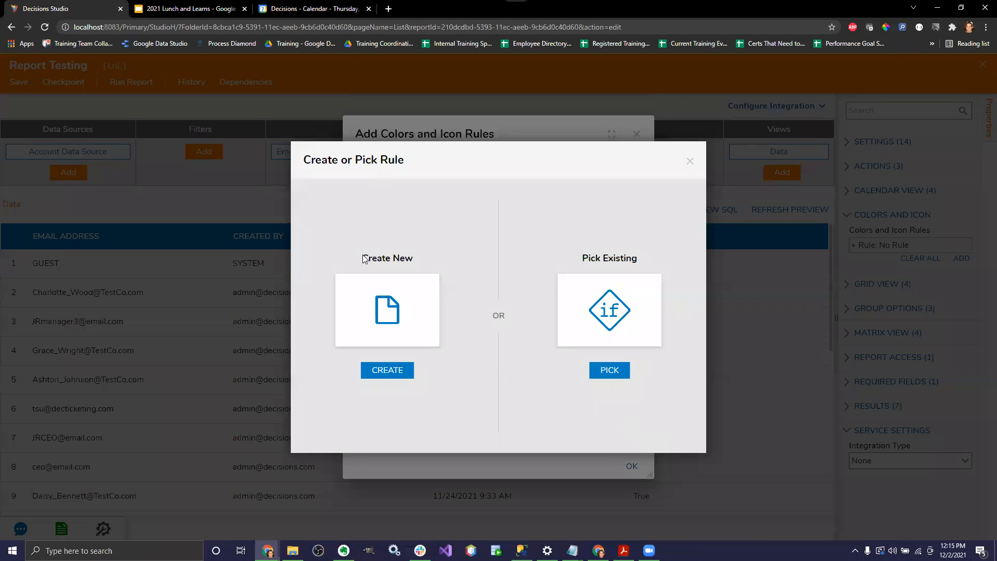
click(390, 367)
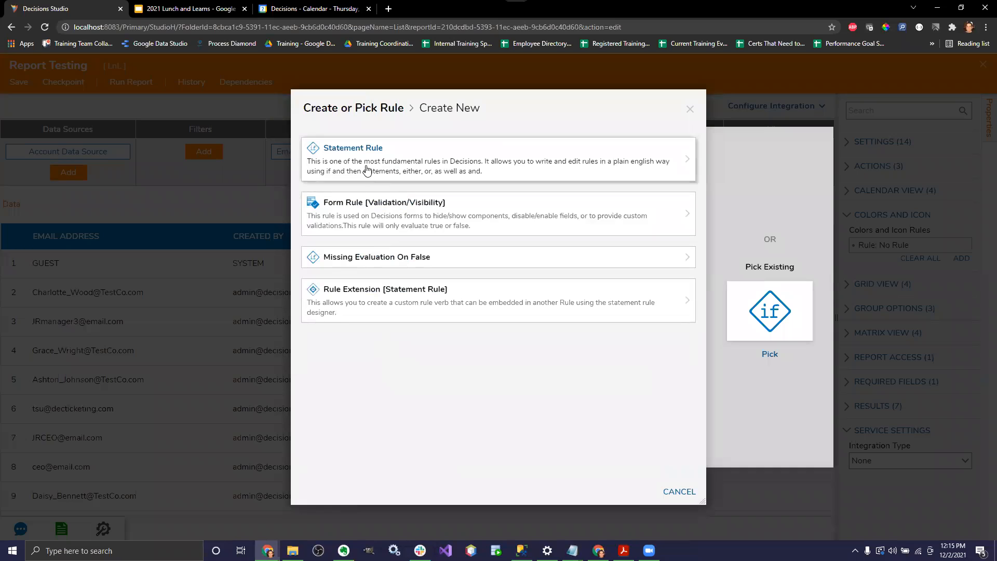
click(390, 164)
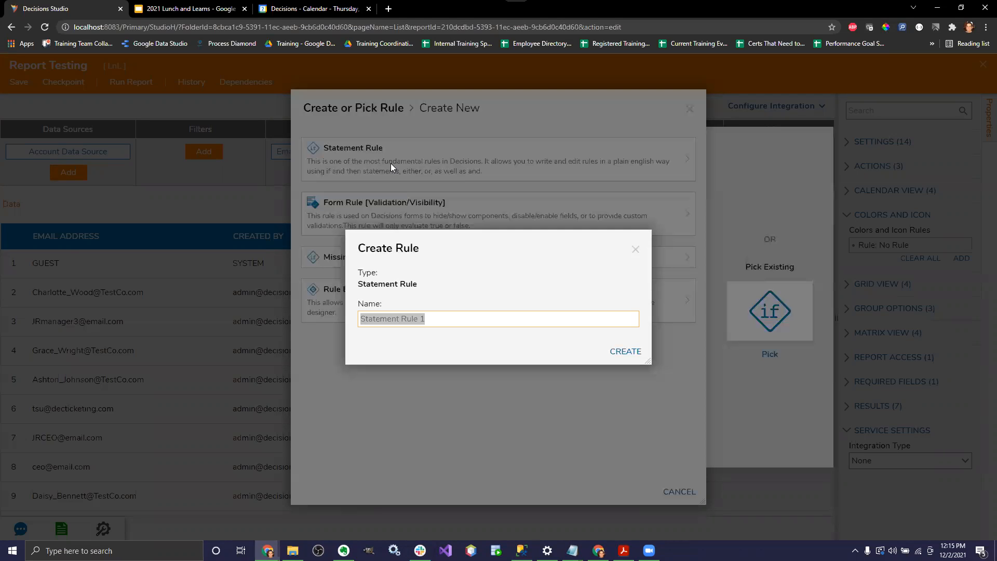
triple_click(450, 315)
text(Is Active?)
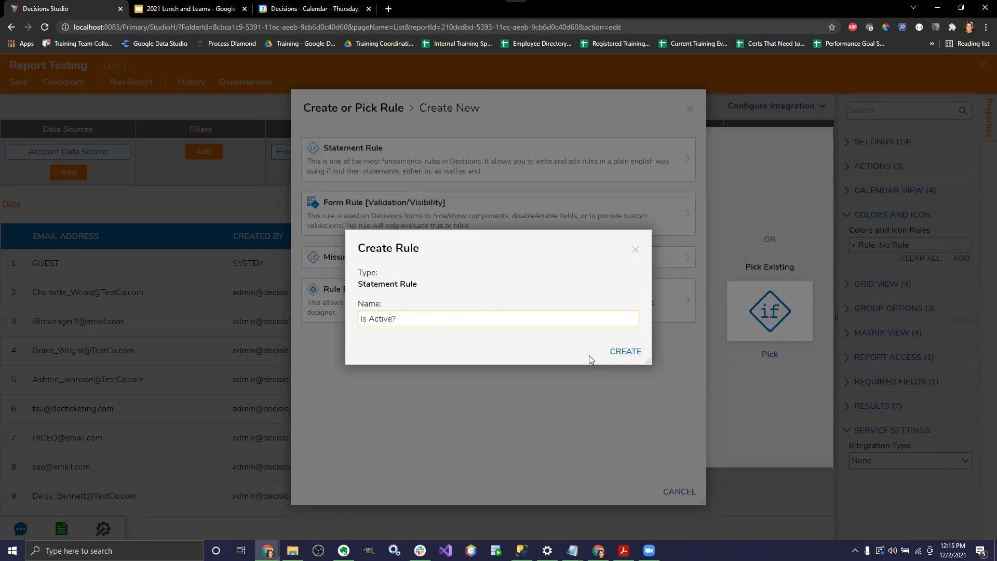
click(623, 351)
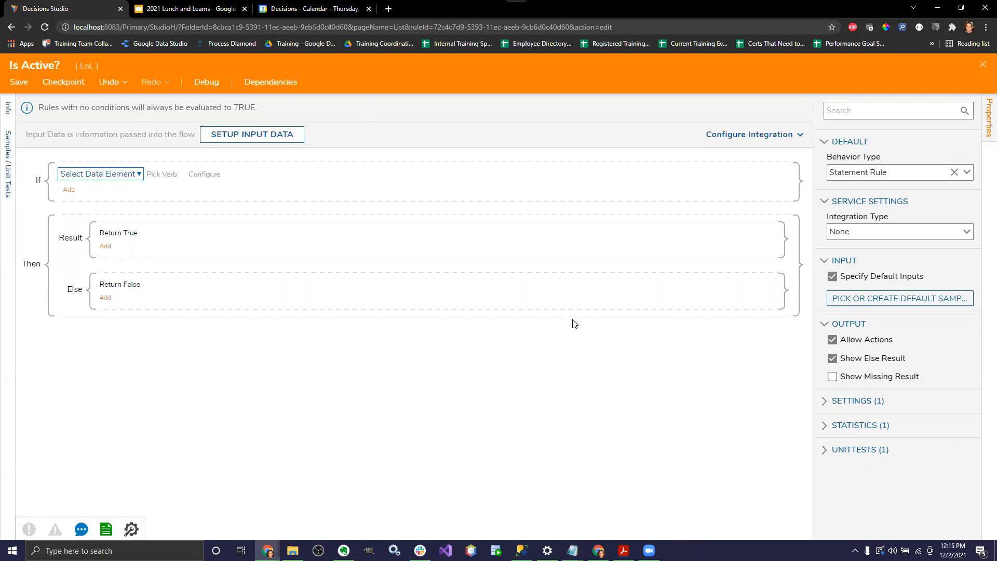
Define a Boolean input named IsActive for the rule and save the input data.
click(258, 143)
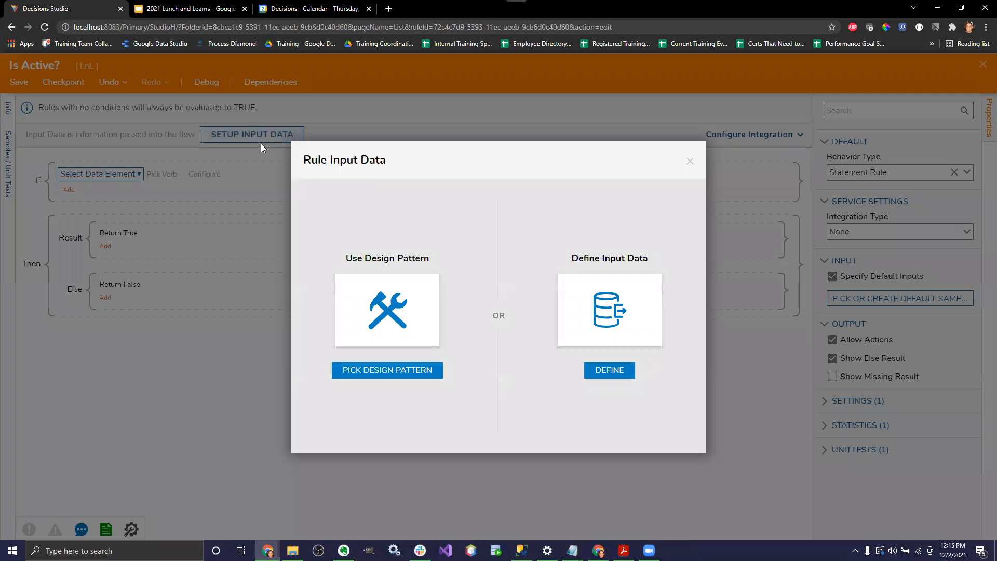
click(601, 375)
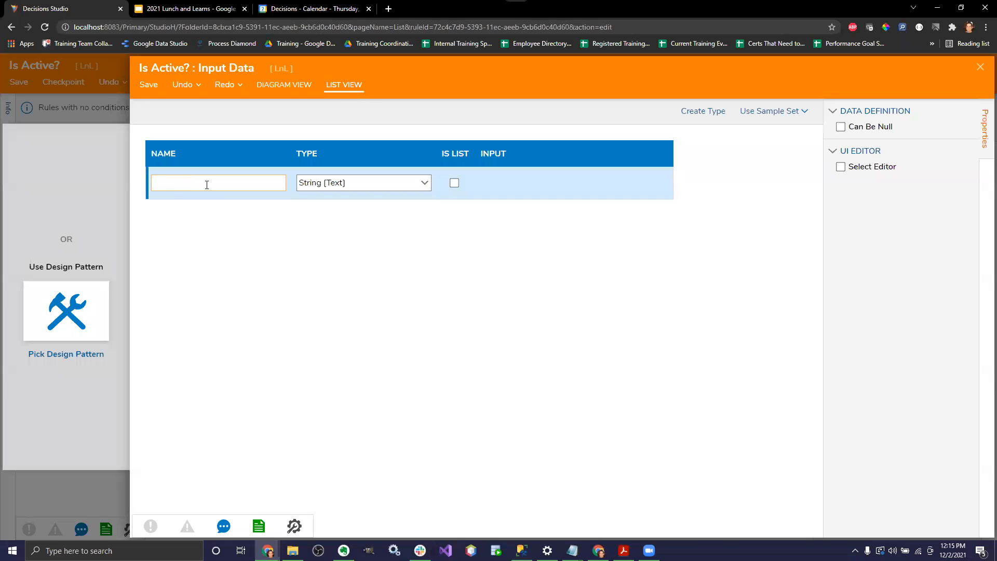
text(IsActive)
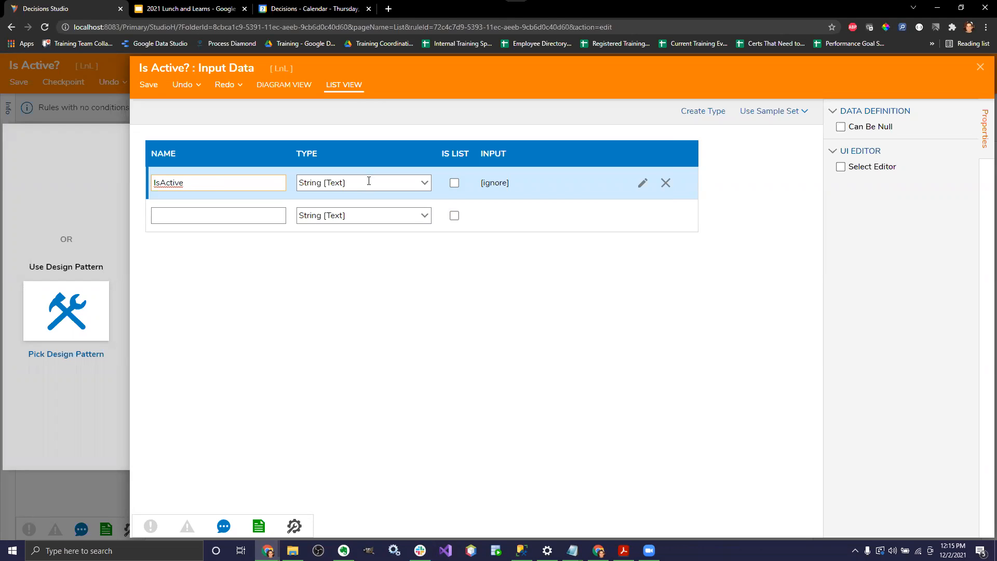
click(424, 183)
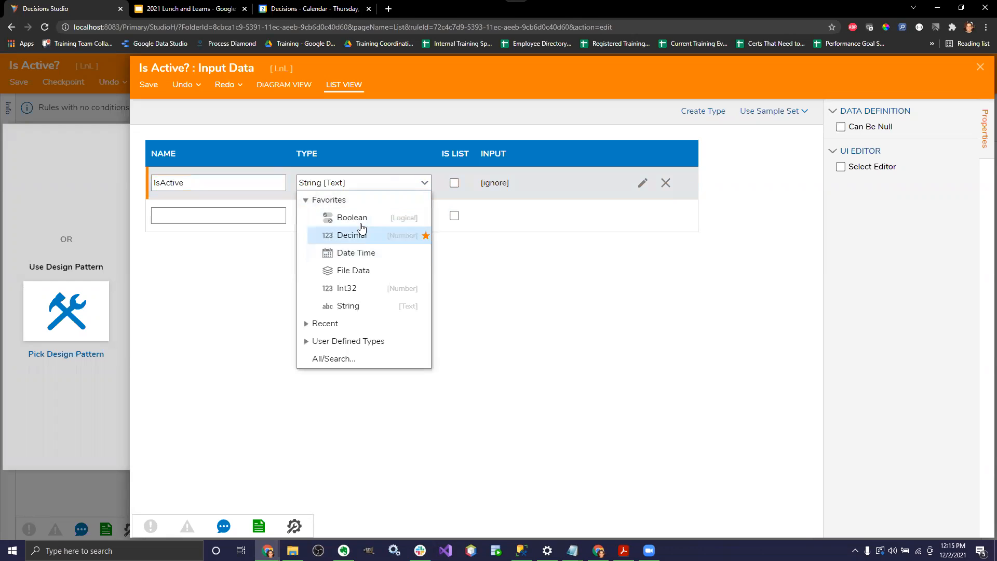
click(359, 219)
click(152, 87)
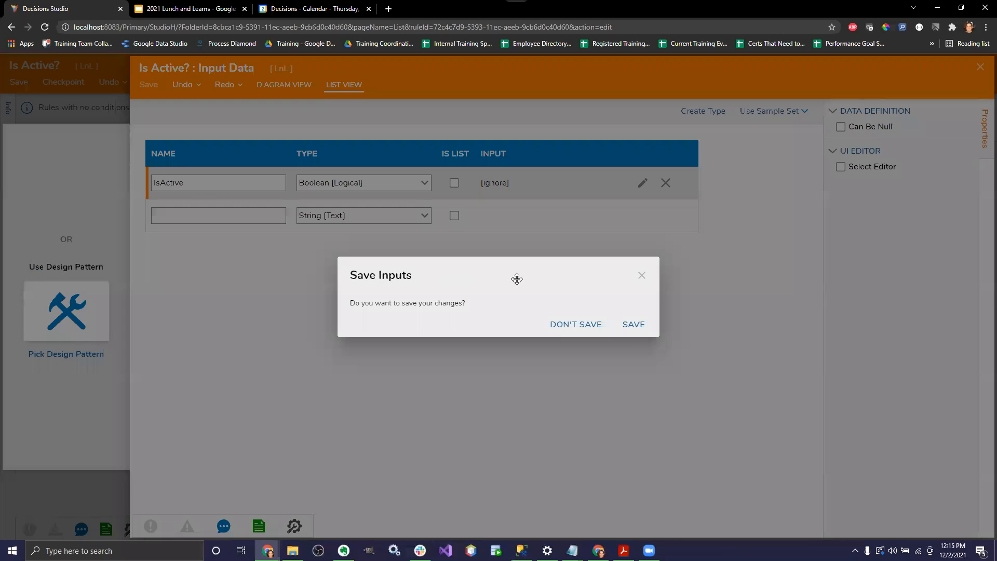
click(634, 324)
click(980, 69)
Set the rule's If condition to IsActive Is True.
click(133, 174)
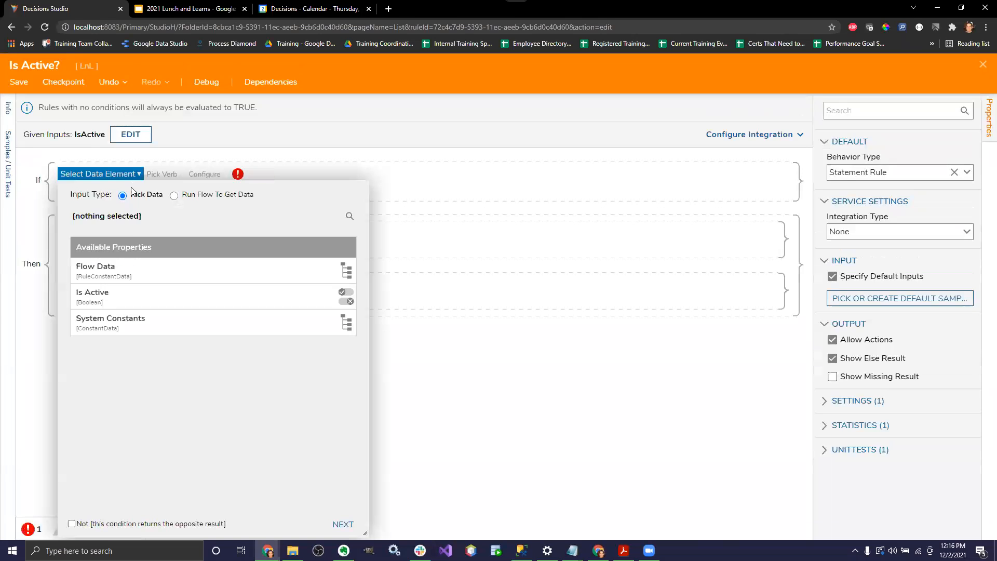
click(130, 305)
click(340, 524)
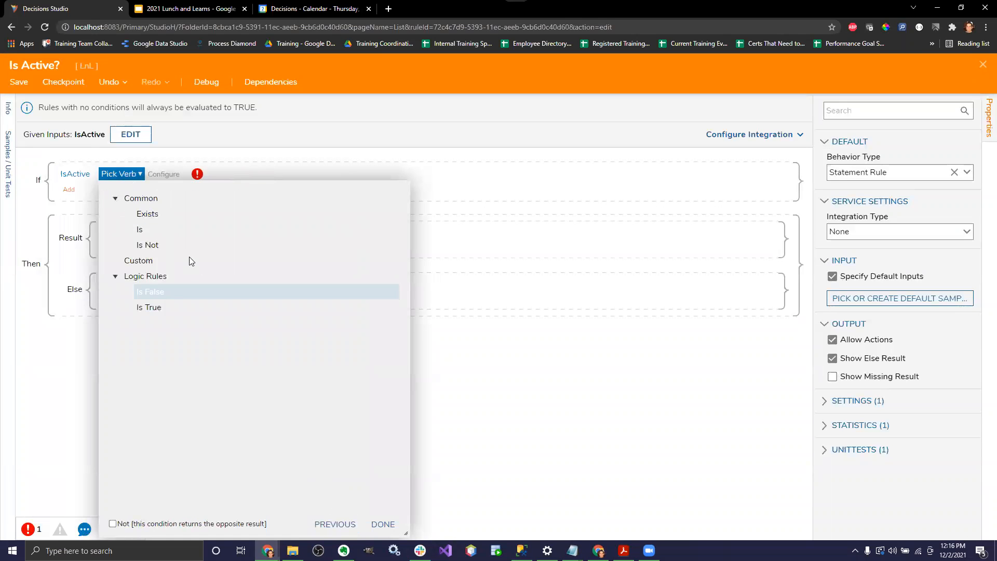
click(176, 307)
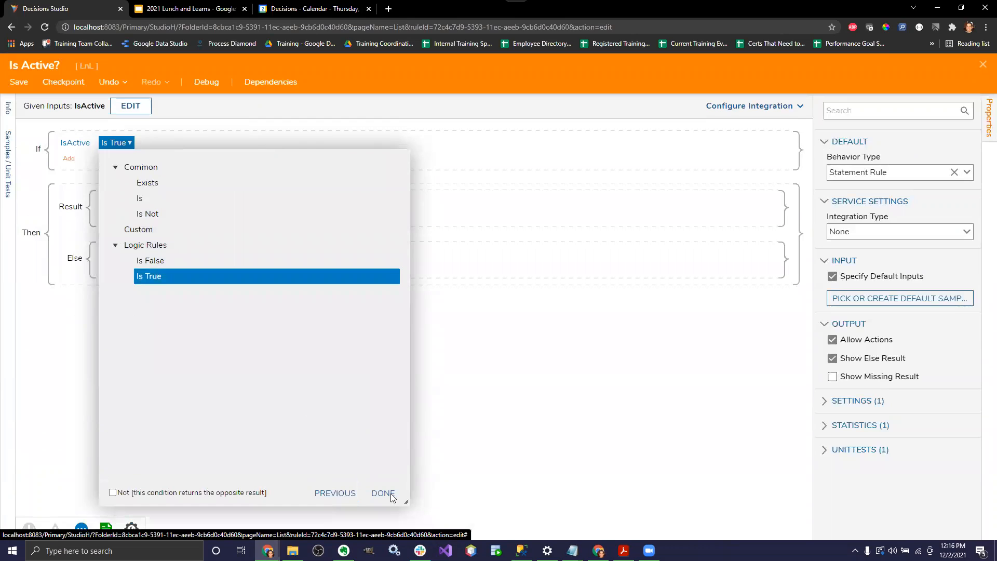
click(383, 493)
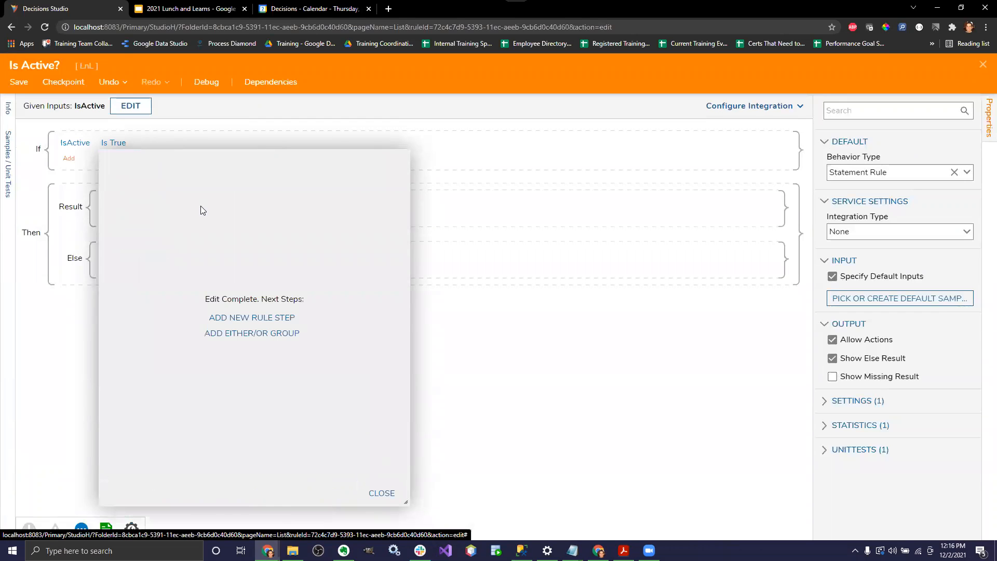
Save and close the Is Active? rule, and update the color rule's inputs so IsActive is available for binding.
click(383, 494)
click(89, 143)
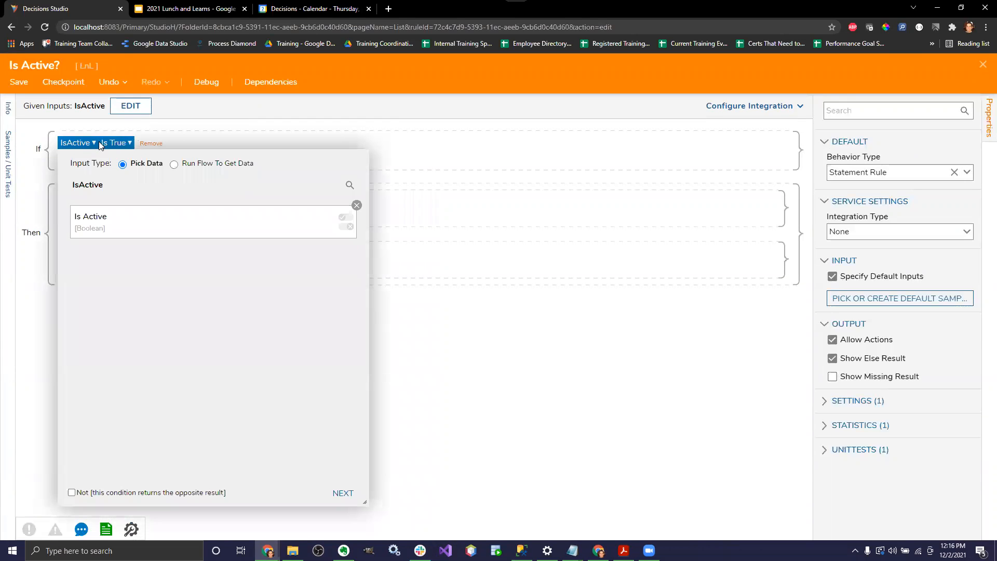
click(343, 492)
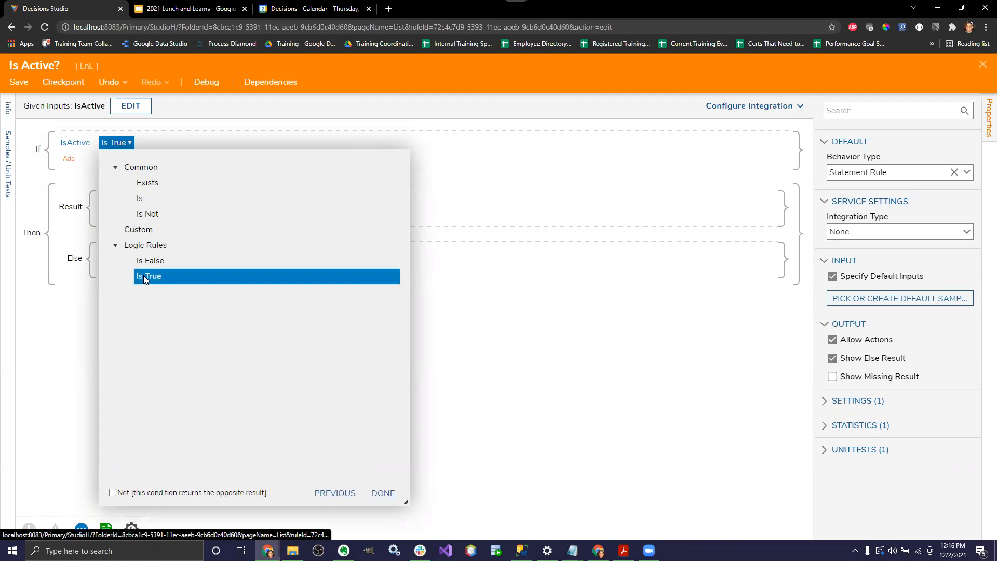
click(400, 498)
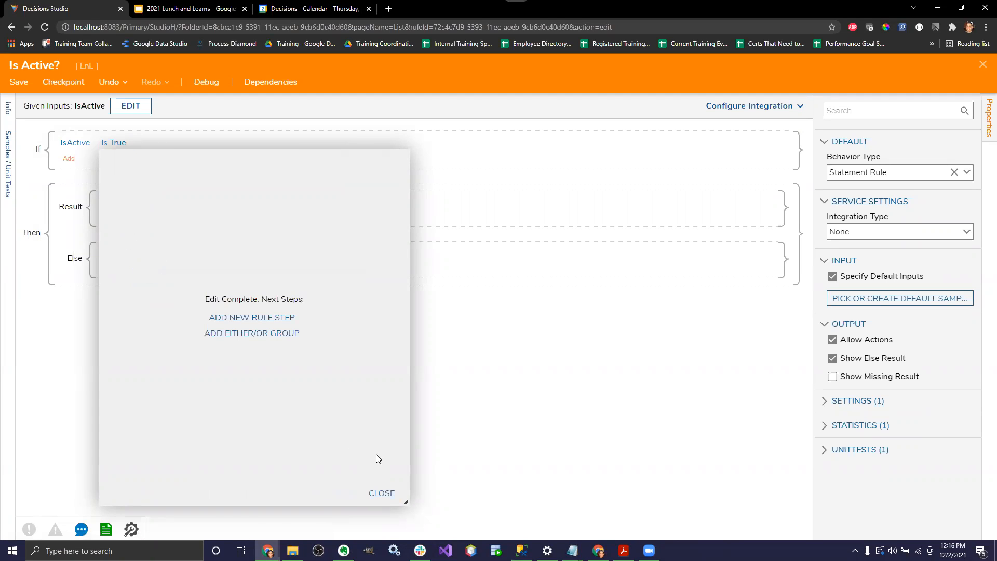
click(385, 497)
click(19, 83)
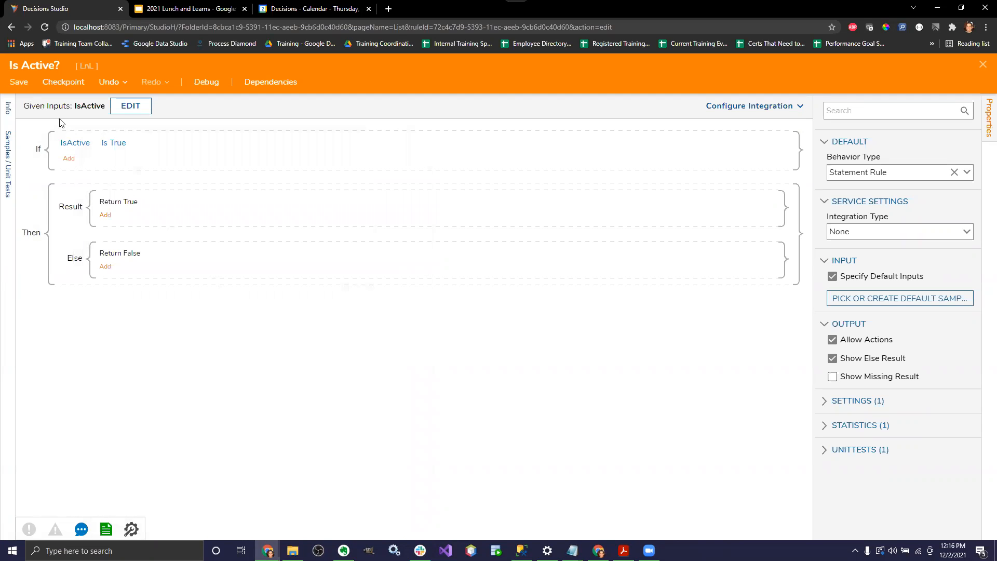
click(633, 350)
click(983, 65)
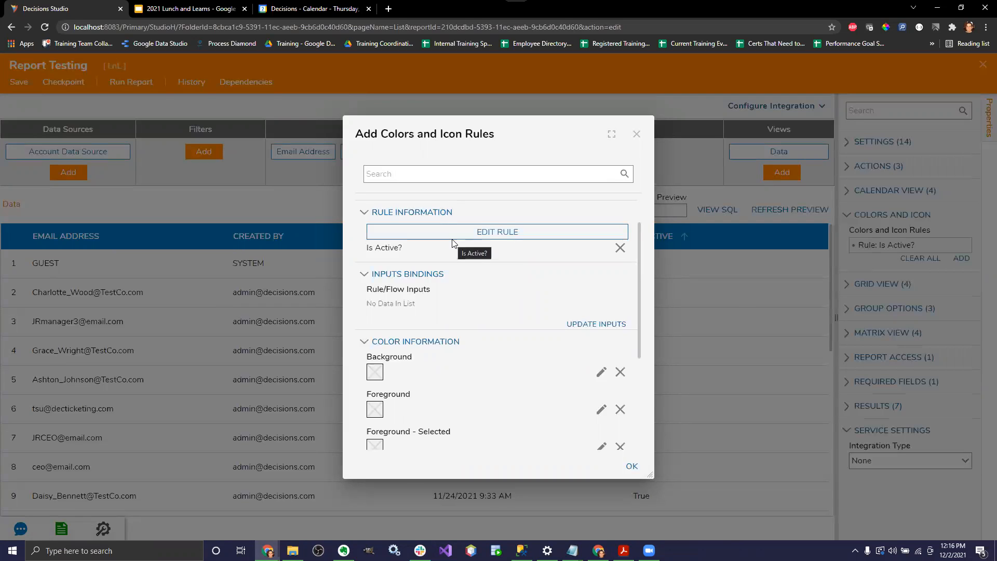
click(577, 327)
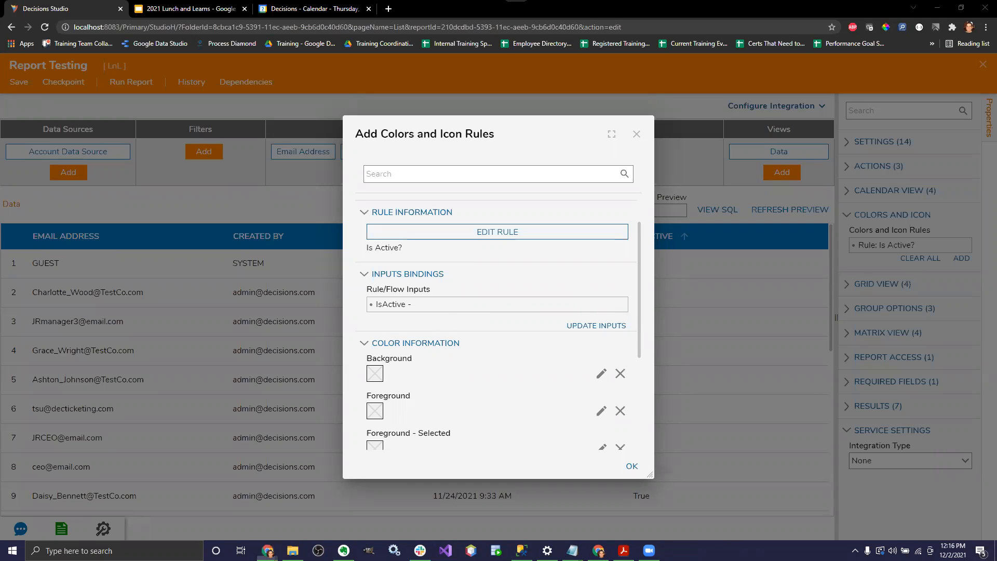
click(625, 300)
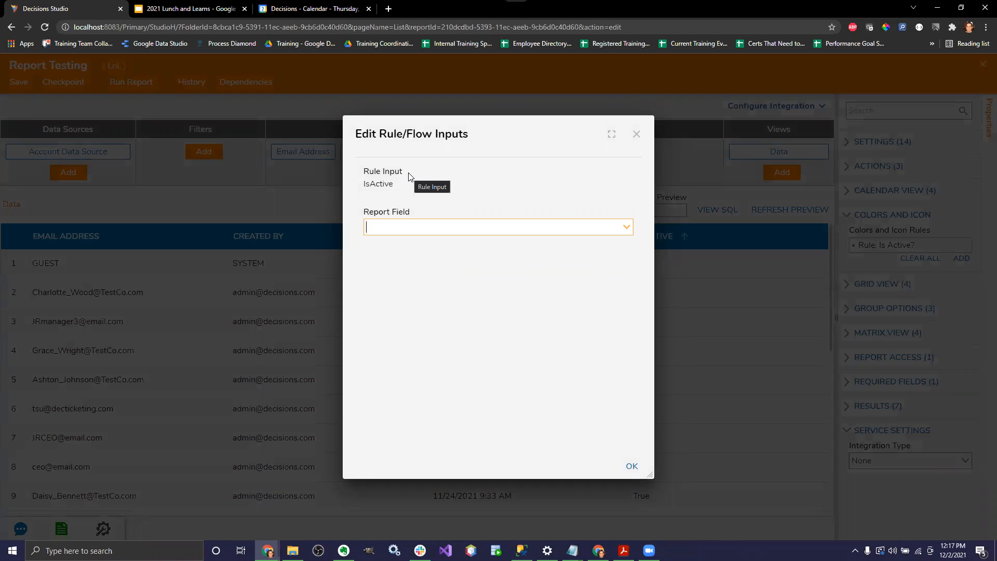
click(626, 229)
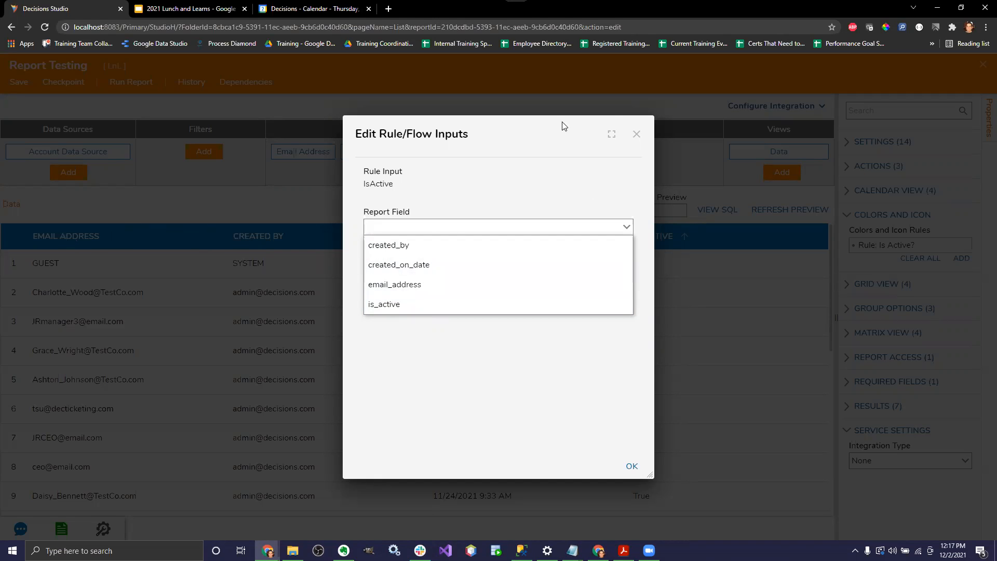
click(636, 134)
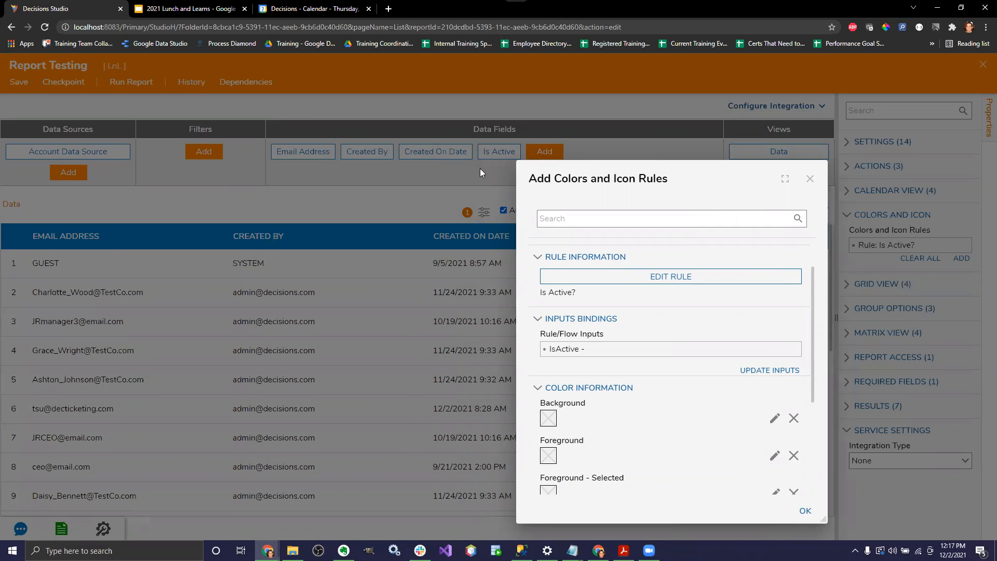
drag(652, 166, 521, 124)
click(664, 306)
click(628, 229)
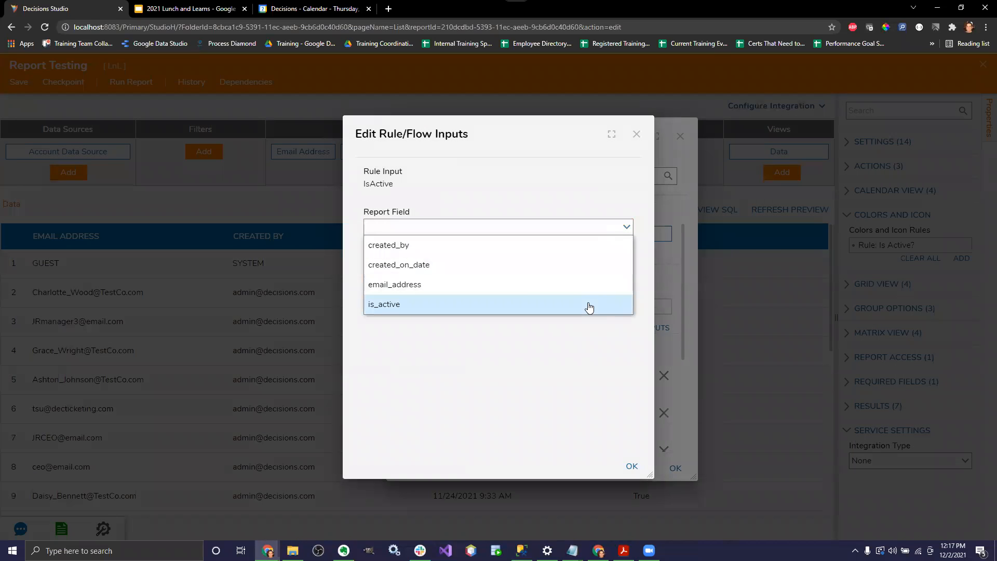
drag(451, 131, 936, 182)
click(804, 169)
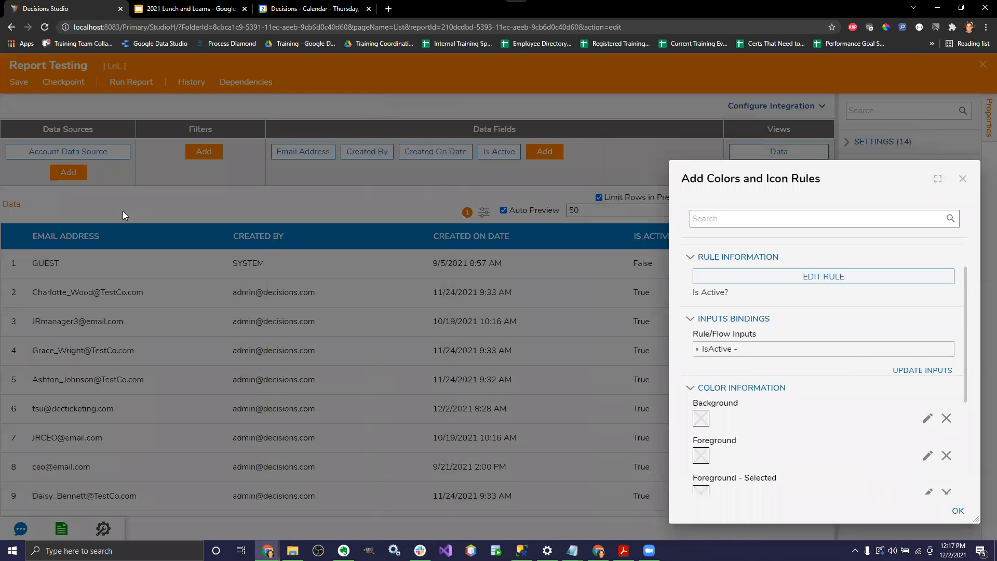
drag(741, 174, 376, 92)
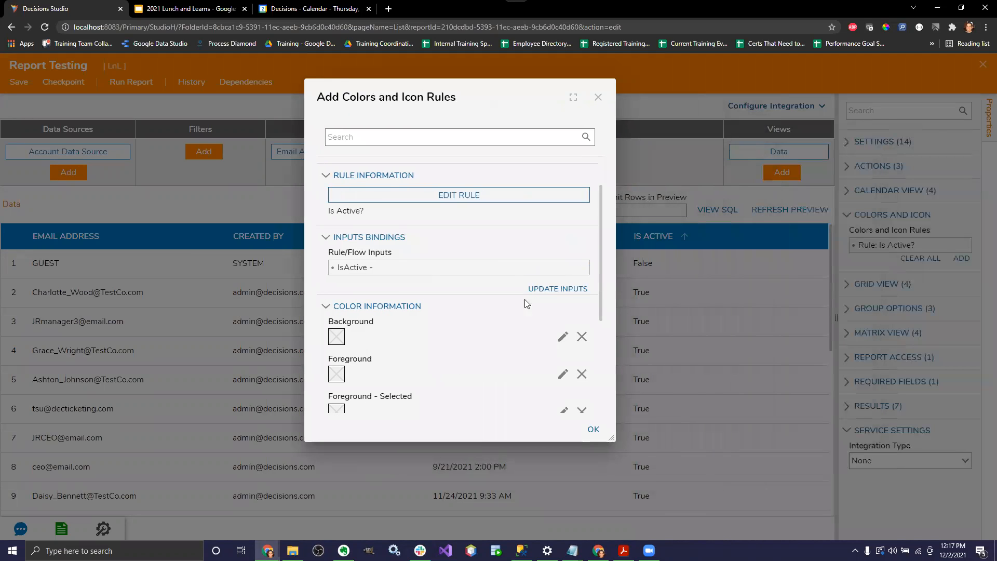
Bind the color rule's IsActive input to the is_active report field.
click(582, 267)
click(627, 228)
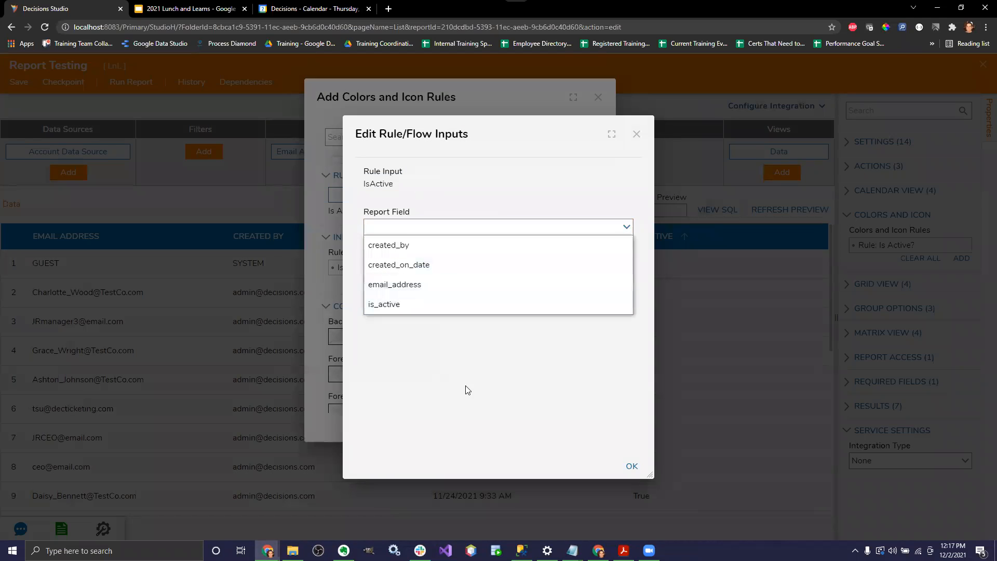
click(386, 304)
click(631, 465)
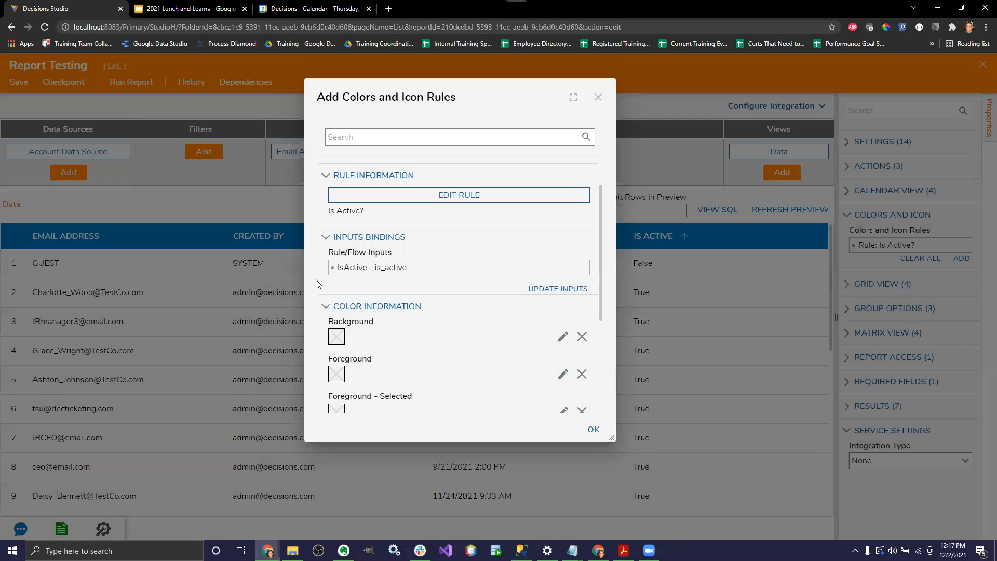
Set the rule's Background color to a light green and confirm the Colors and Icon rule.
scroll(442, 258, down, 1)
scroll(442, 258, down, 1)
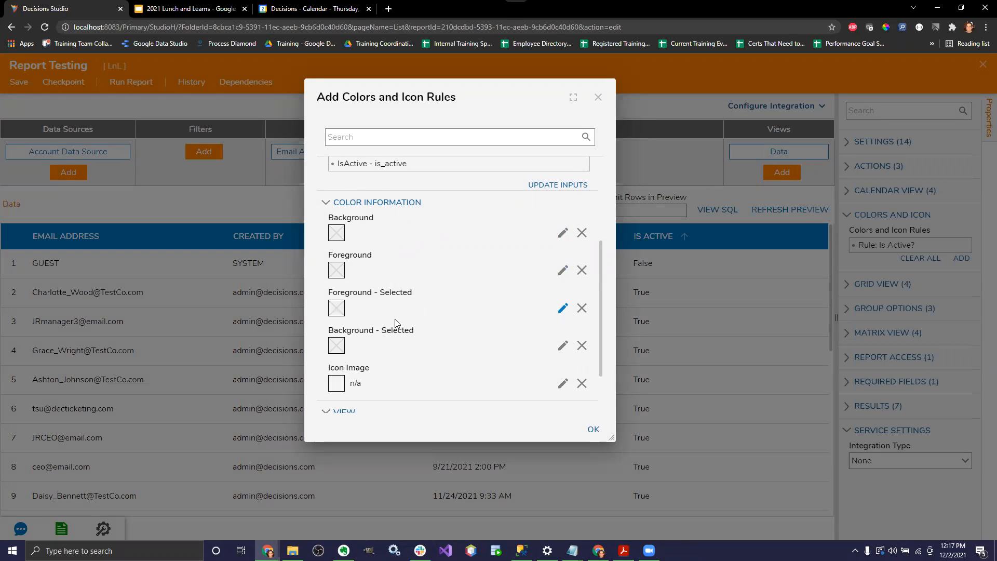
click(563, 232)
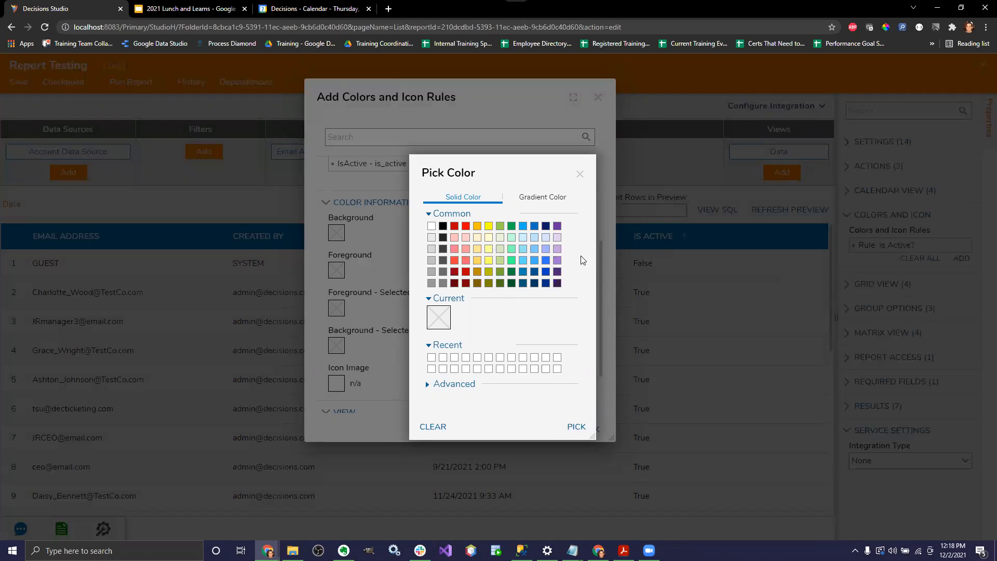
click(502, 238)
click(575, 427)
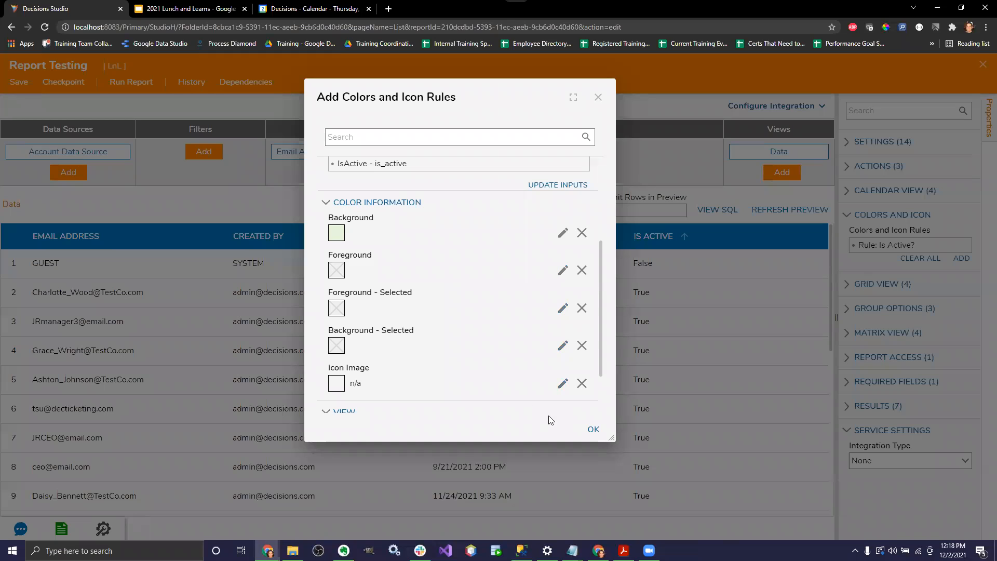
click(583, 433)
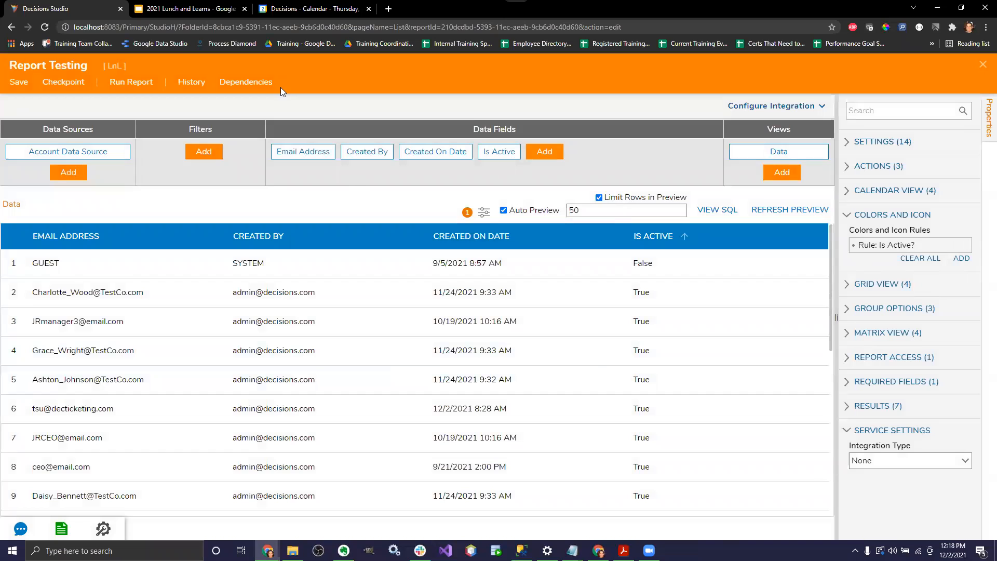
Run the Report Testing report to check the row colors and icons, and return to the report designer.
click(132, 82)
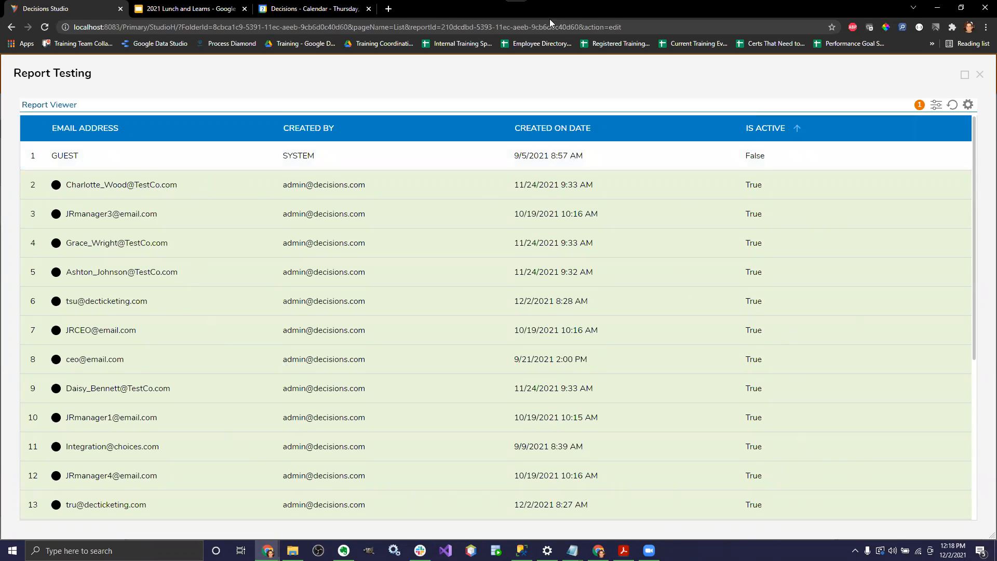
drag(57, 177, 61, 180)
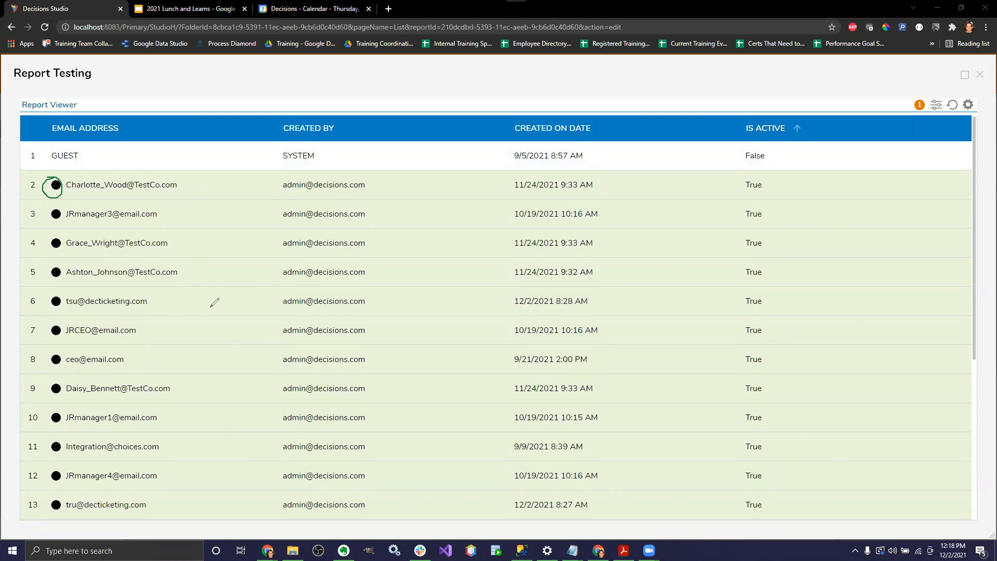
click(980, 74)
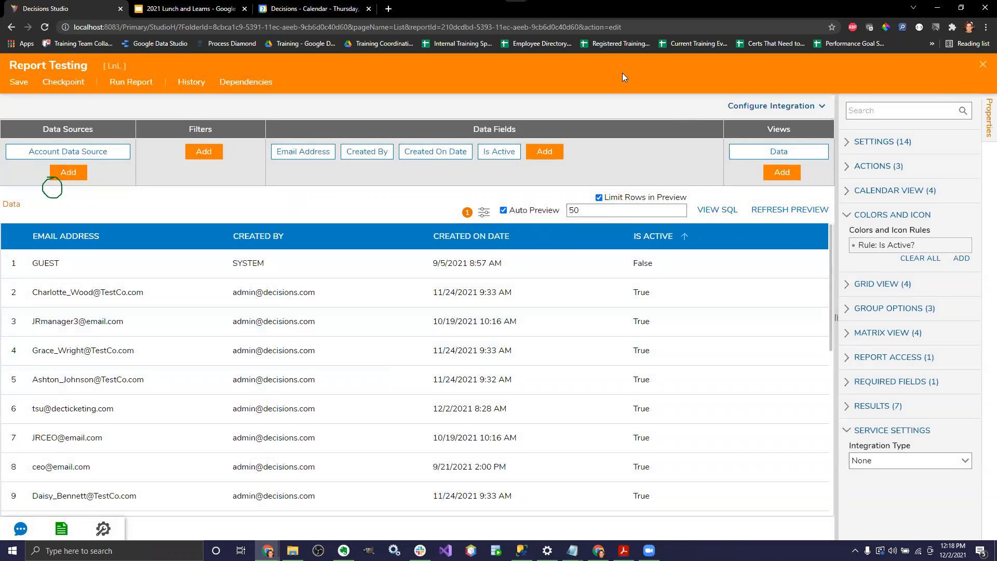
click(584, 32)
Edit the Is Active? color rule's Icon Image, searching the image library for "Check" and selecting the bold check.svg.
mouse_move(882, 245)
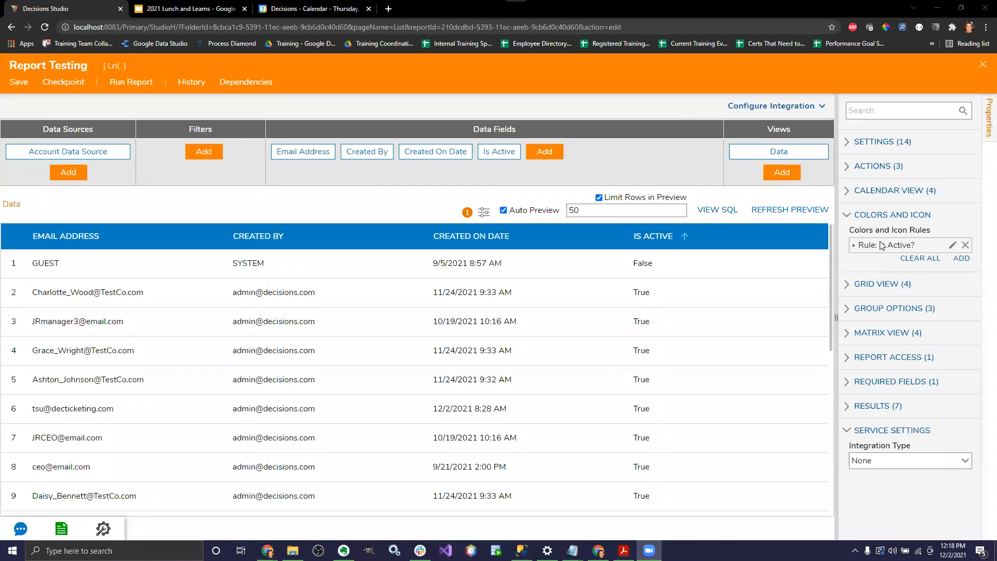
click(950, 246)
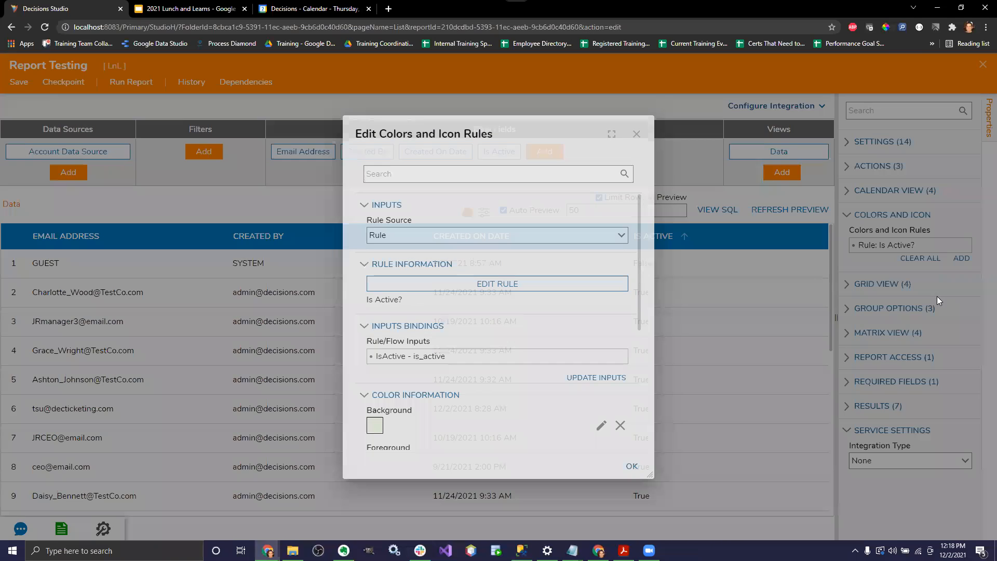
scroll(506, 340, down, 5)
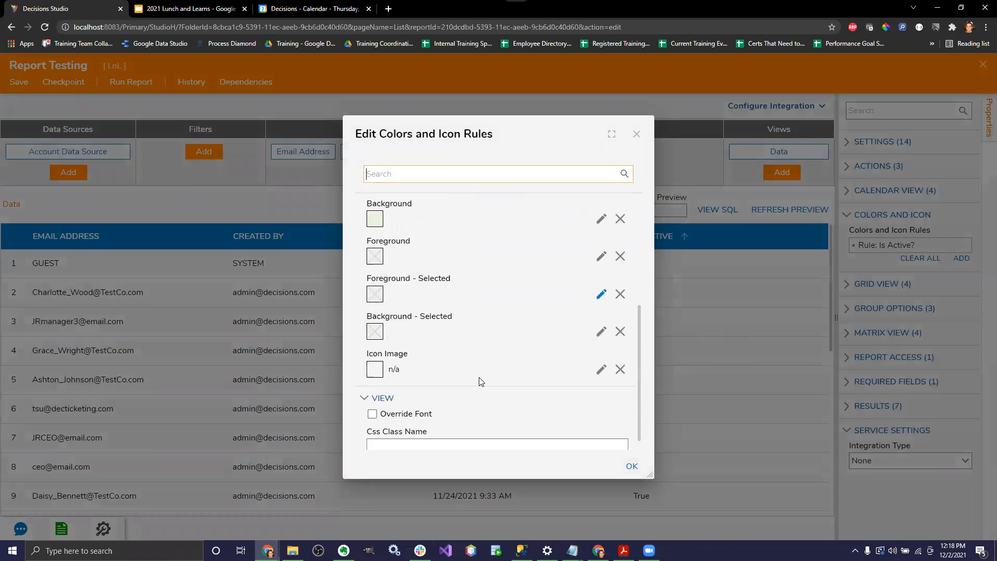
click(601, 356)
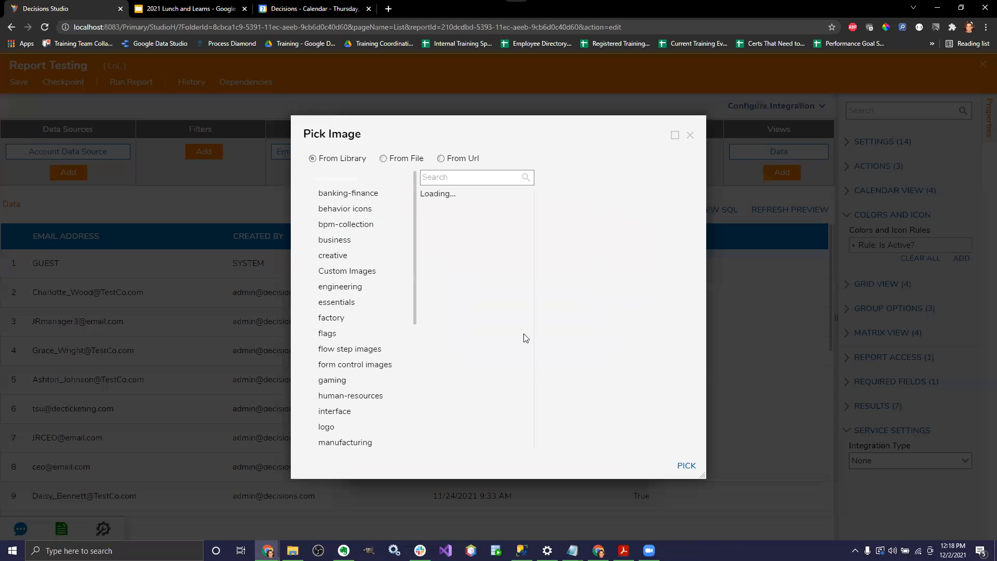
text(Checkmark)
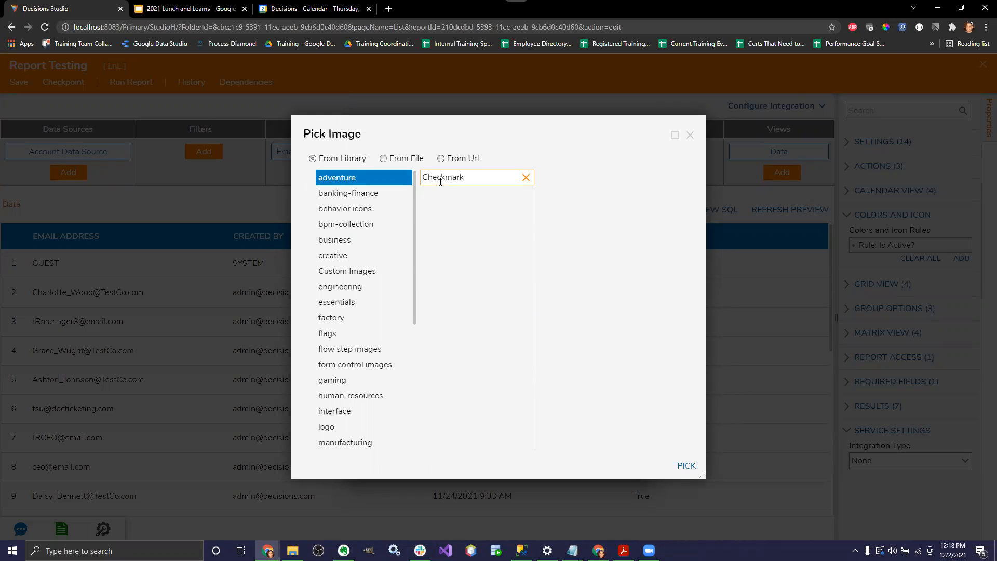
key(BackSpace)
key(BackSpace)
key(BackSpace)
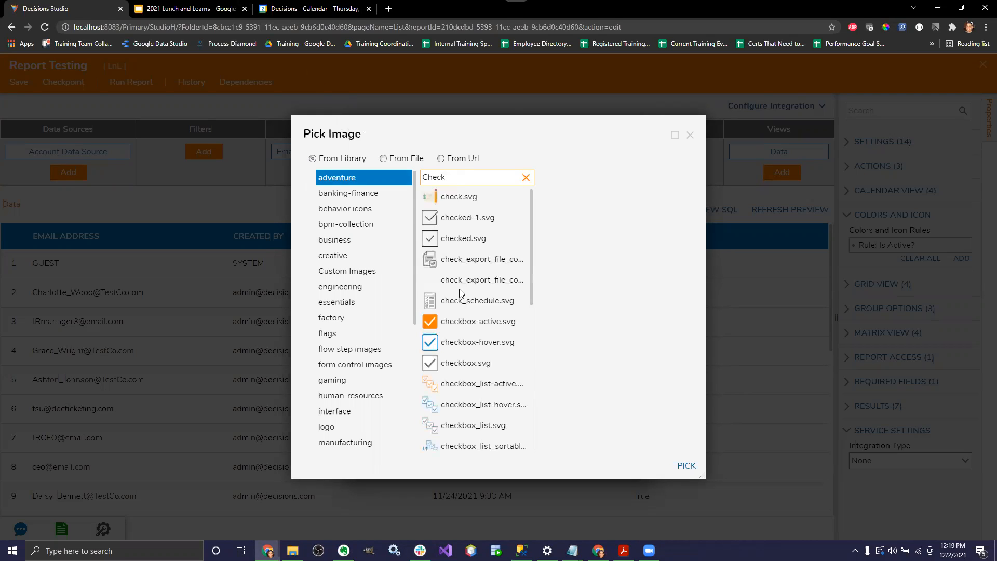
scroll(473, 310, down, 1)
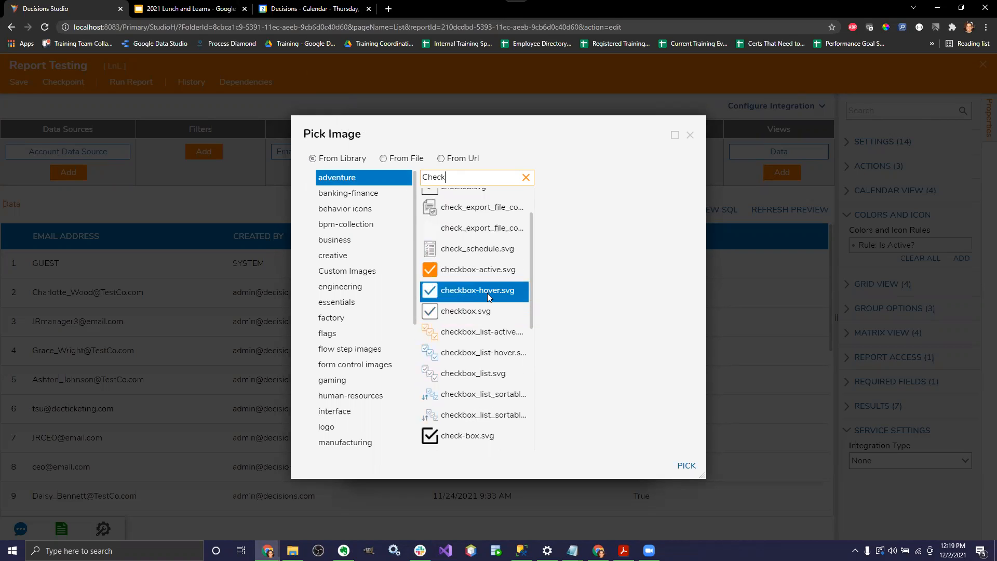
scroll(487, 293, down, 4)
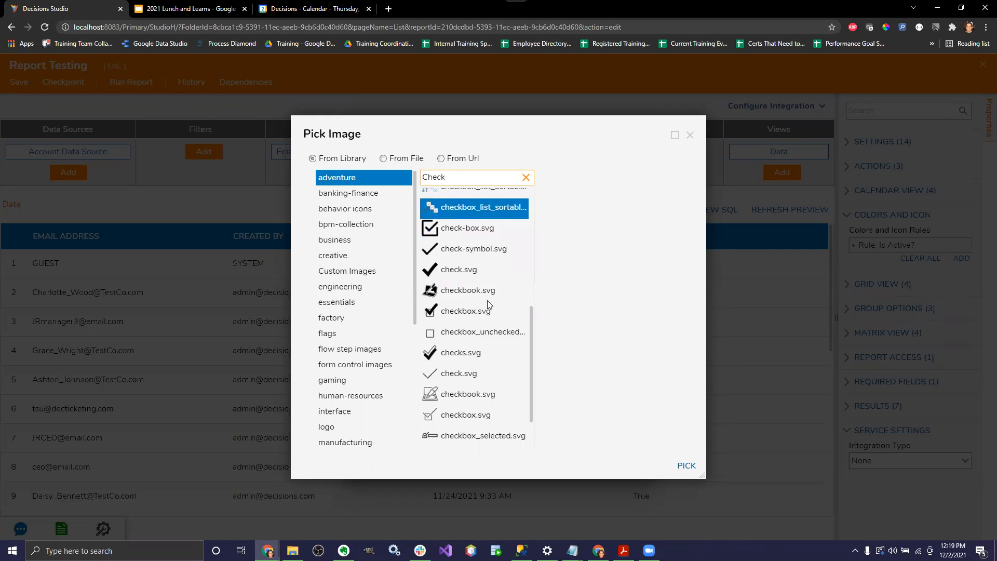
click(446, 270)
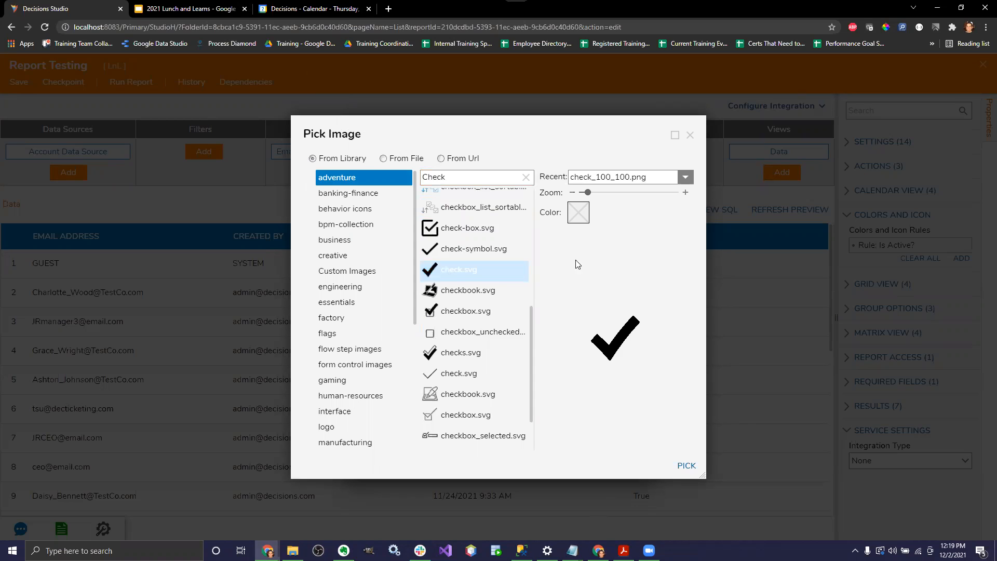
Color the check mark image dark green and apply it as the rule's Icon Image.
click(579, 213)
click(524, 269)
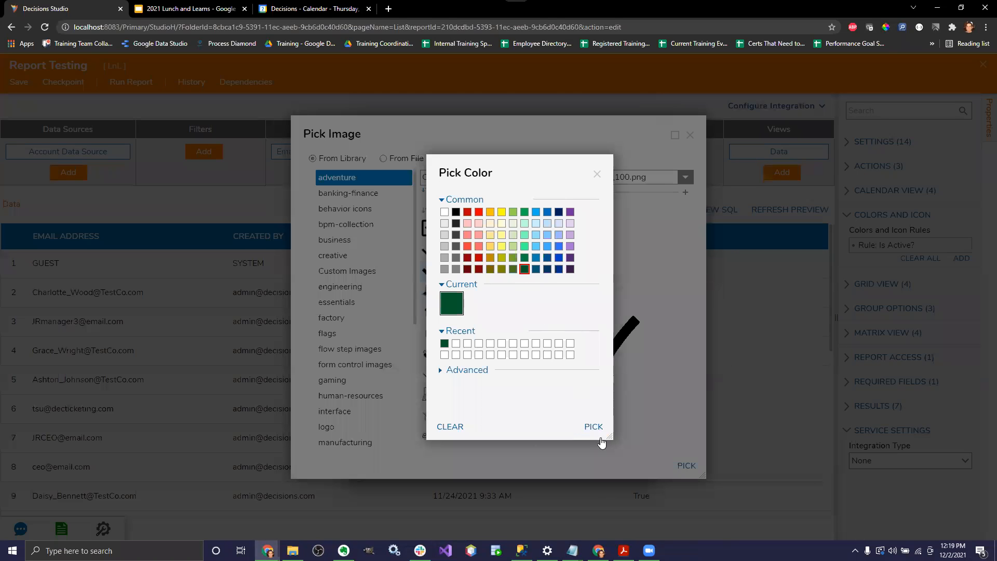
click(594, 427)
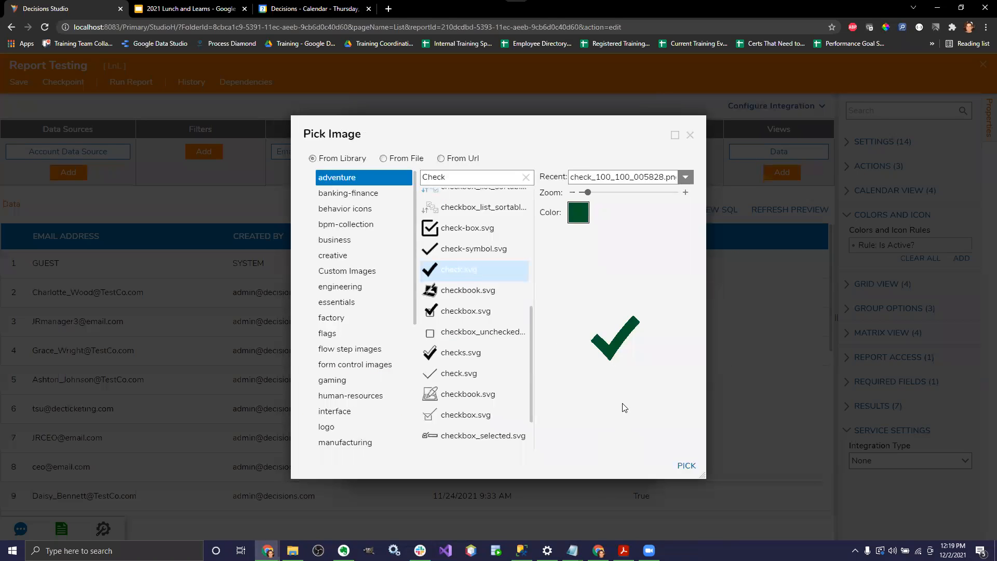
click(687, 465)
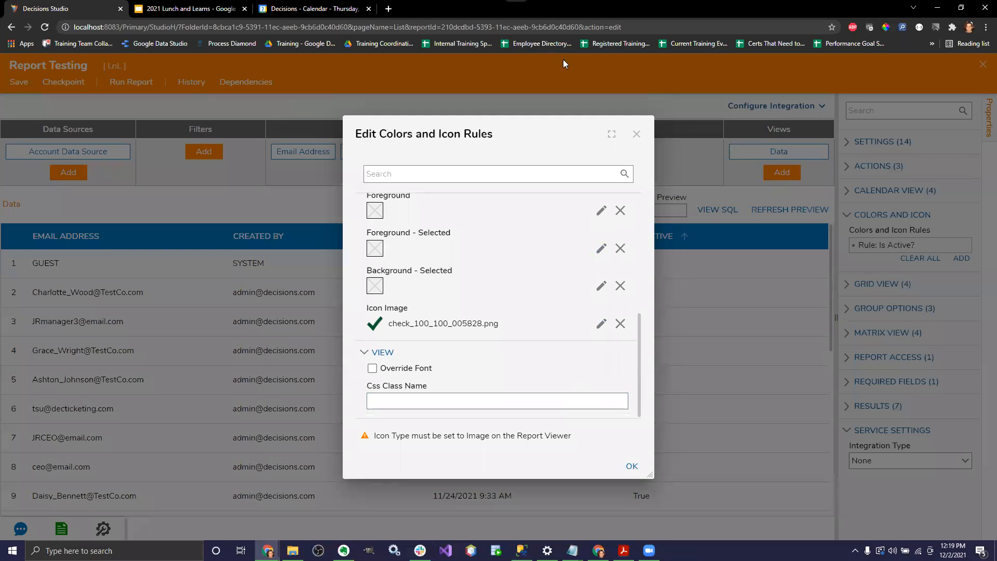
mouse_move(553, 417)
mouse_down()
mouse_move(363, 423)
mouse_move(410, 448)
mouse_up()
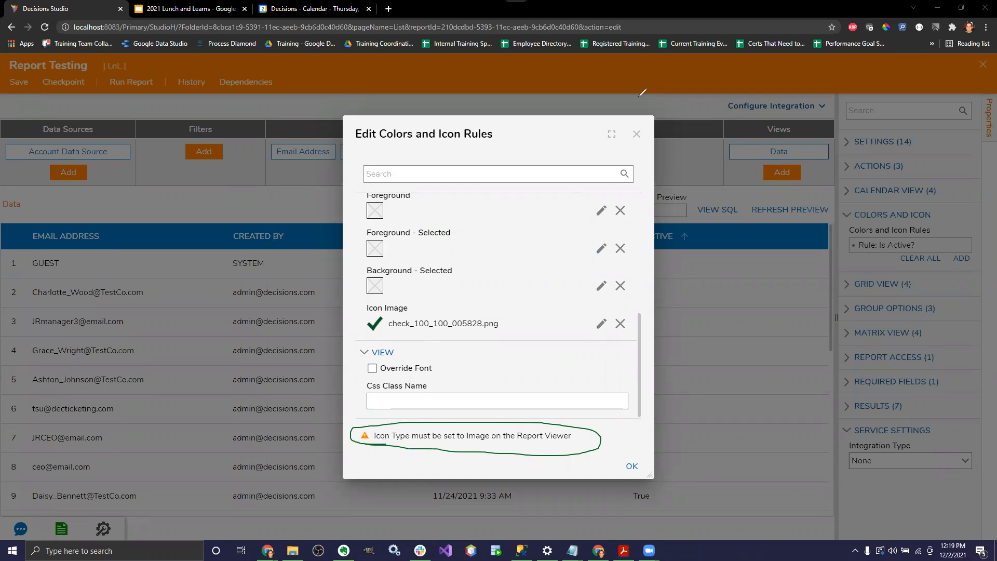
key(ctrl+z)
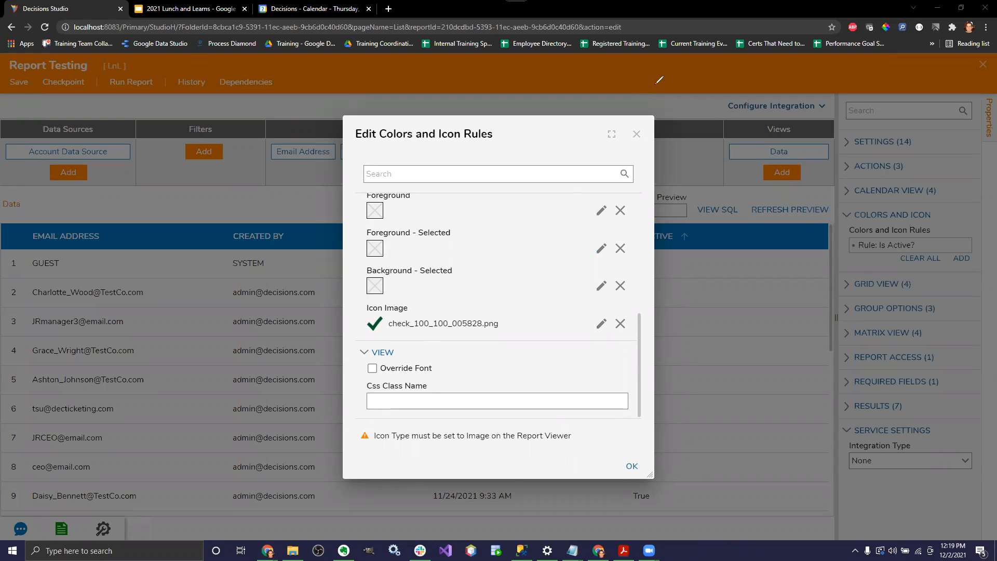
Confirm the Colors and Icon rule and set the report view's Grid Settings Type to Specified.
click(631, 466)
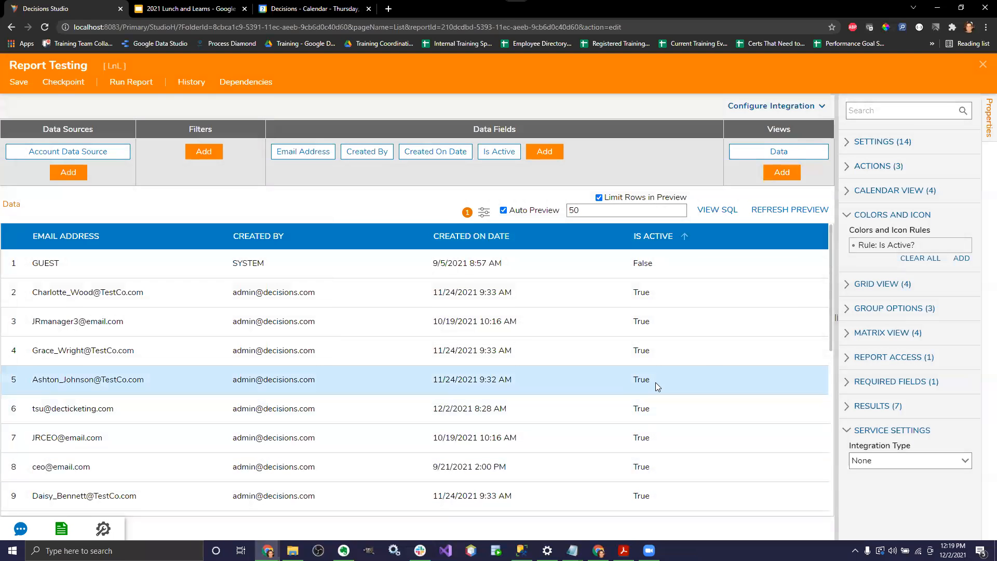
click(847, 284)
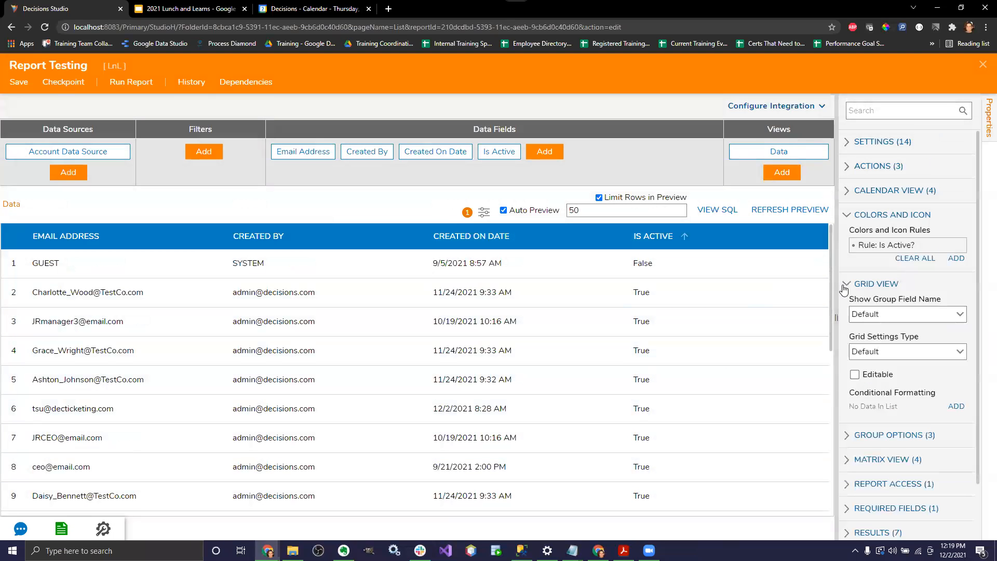
click(959, 353)
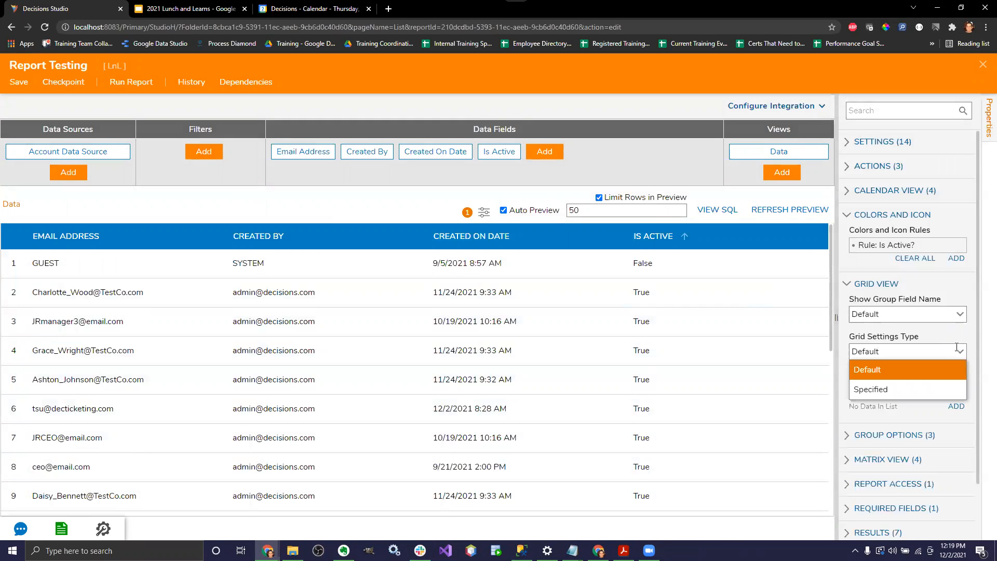
click(897, 390)
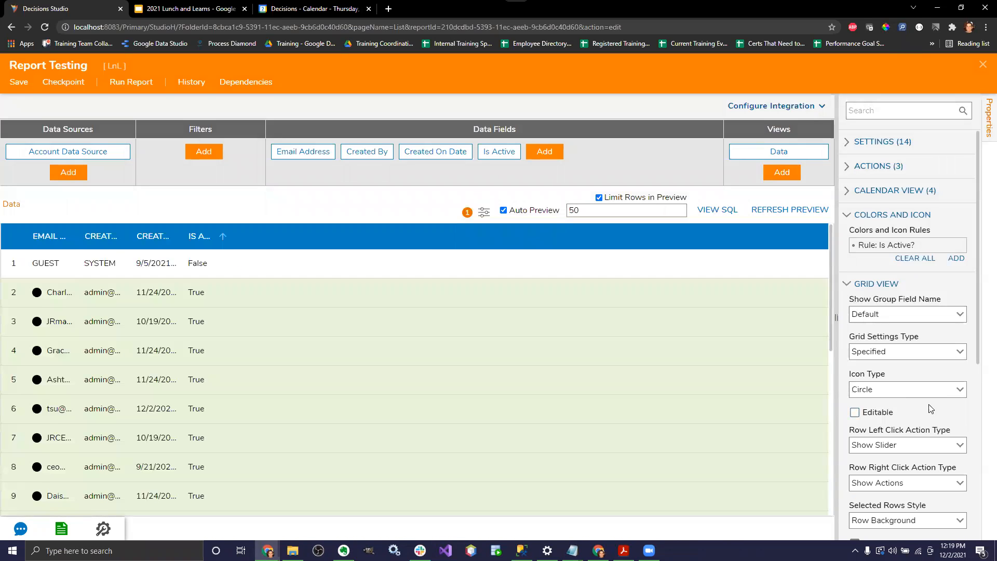
Set the grid's Icon Type to Image.
scroll(941, 400, down, 1)
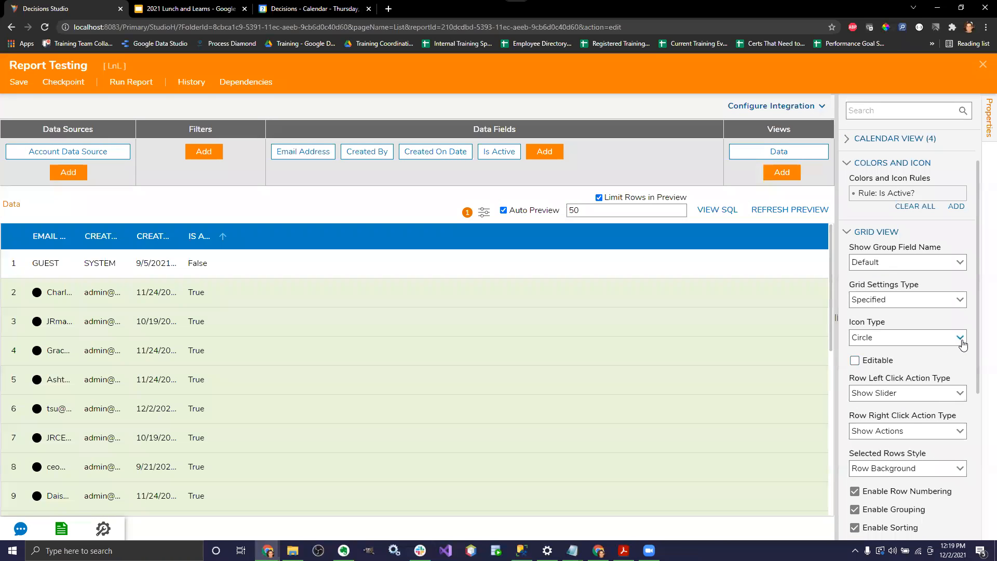
click(961, 338)
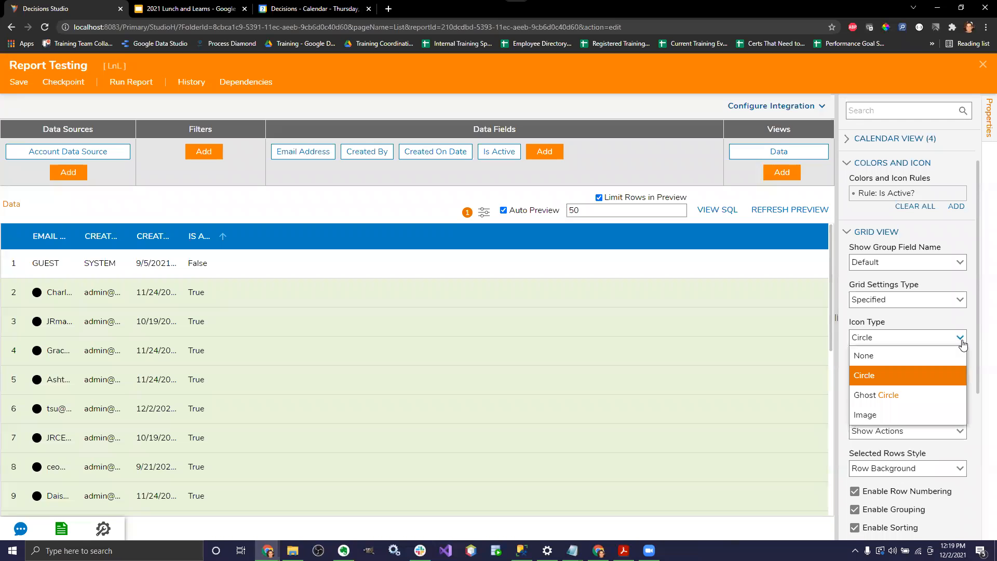
click(883, 419)
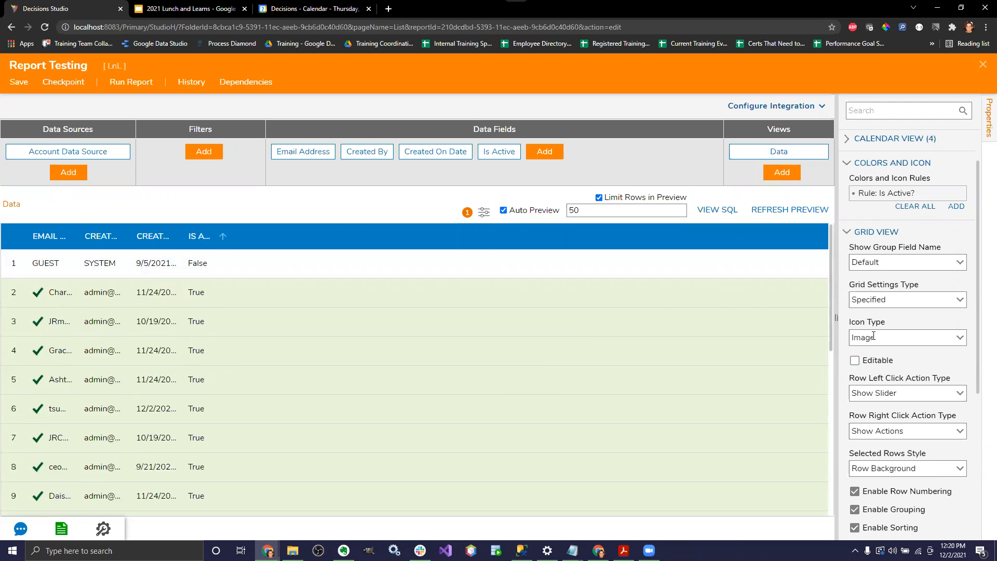
Set the grid's Icon Type to None.
scroll(913, 294, up, 1)
scroll(913, 294, down, 3)
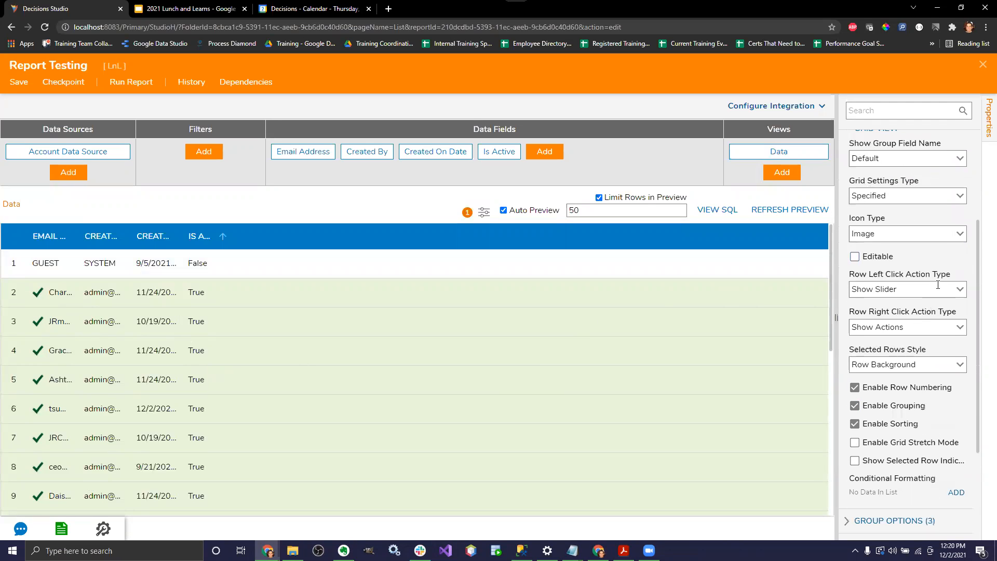
click(958, 235)
click(922, 251)
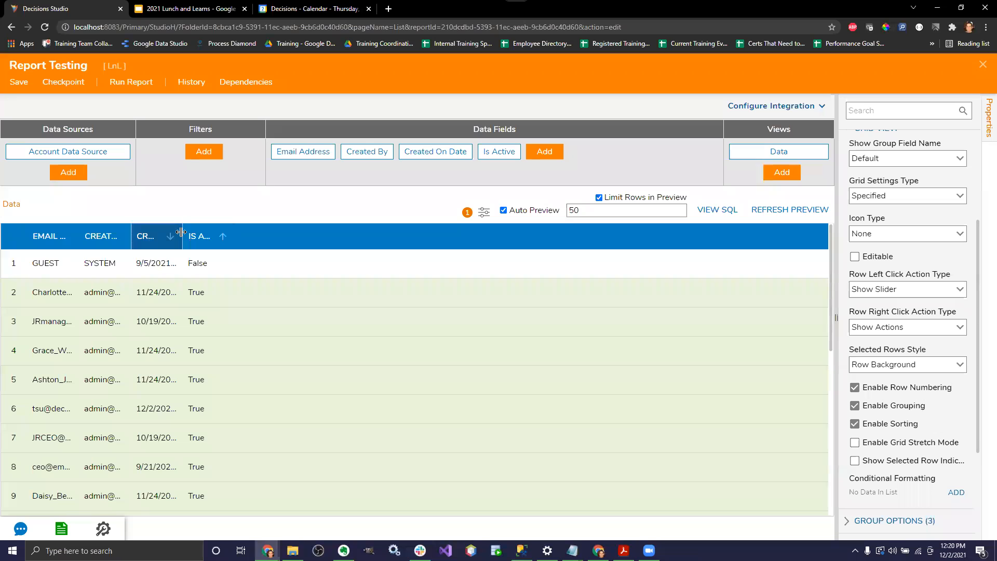
Widen the Created On Date, Created By and Email Address columns in the report preview.
drag(182, 233, 228, 238)
drag(130, 236, 223, 238)
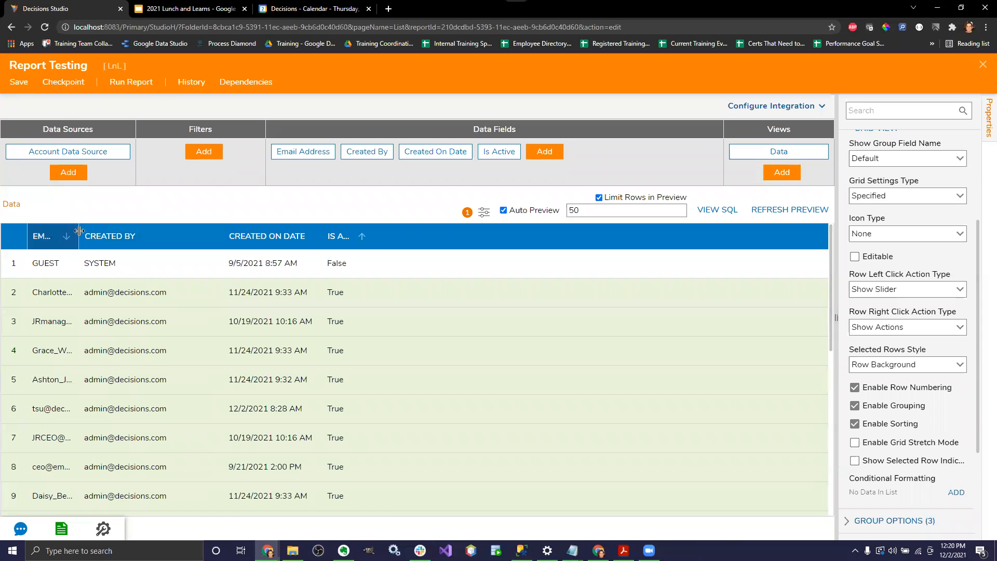
drag(93, 236, 123, 235)
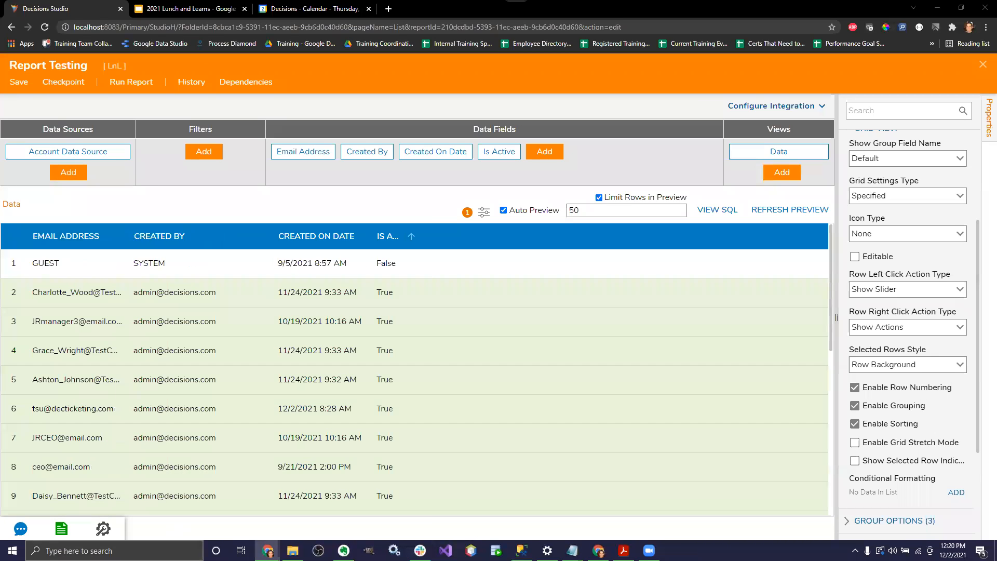
Switch to a new blank Notepad window and move it off the report designer.
click(45, 550)
text(note)
key(Return)
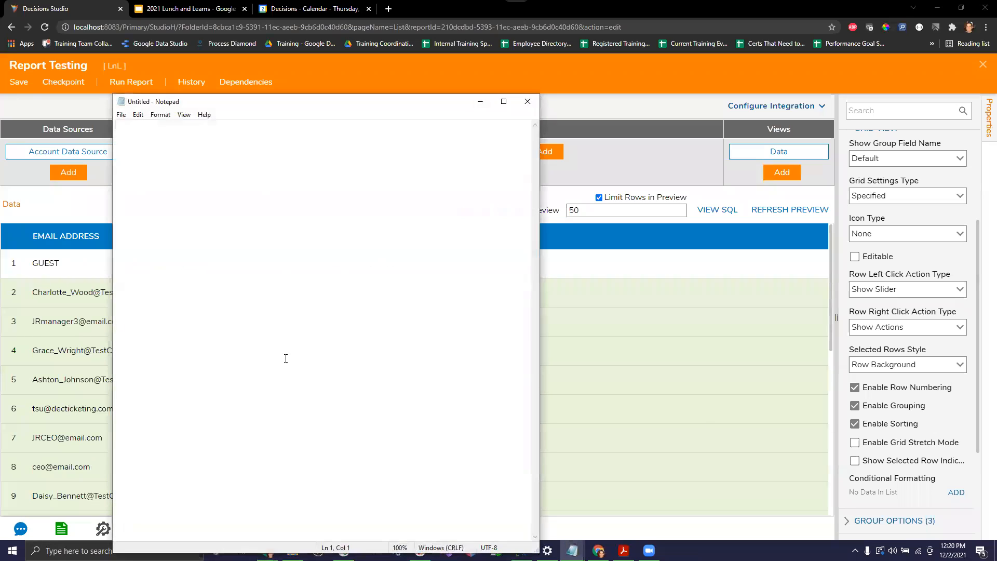
drag(283, 105, 0, 234)
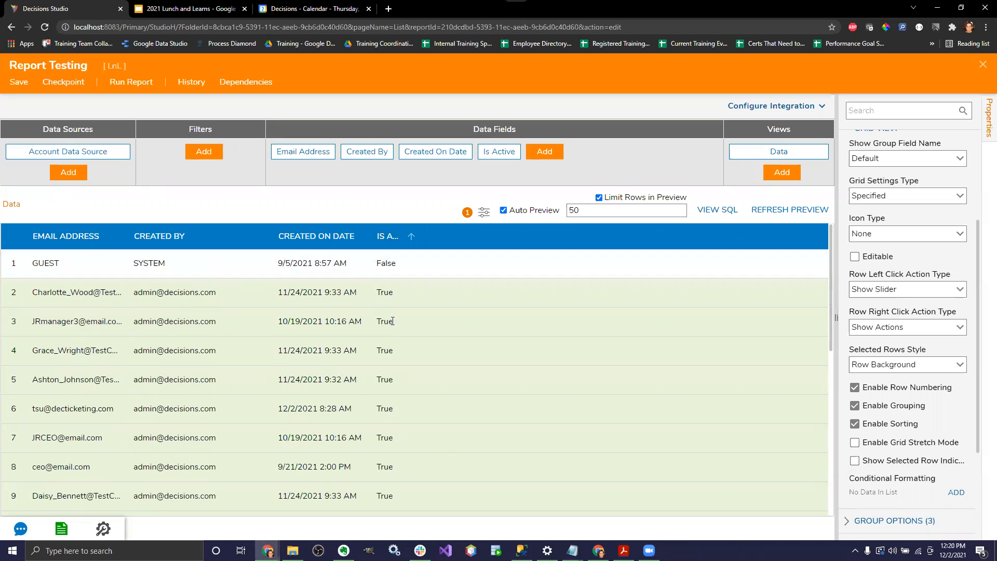
Widen the Email Address column further until full addresses fit, and enlarge the Created By column.
drag(129, 236, 242, 238)
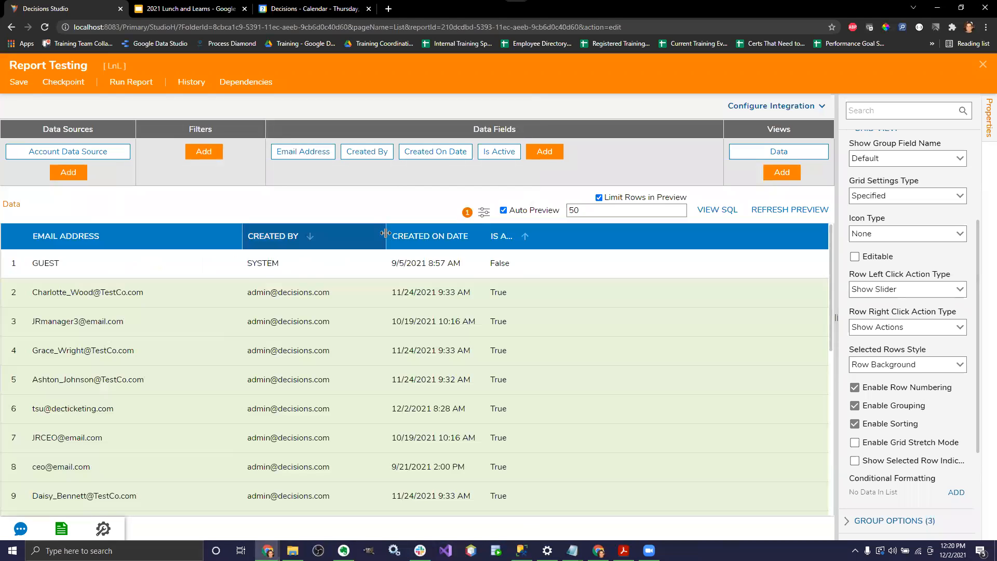
drag(385, 232, 427, 235)
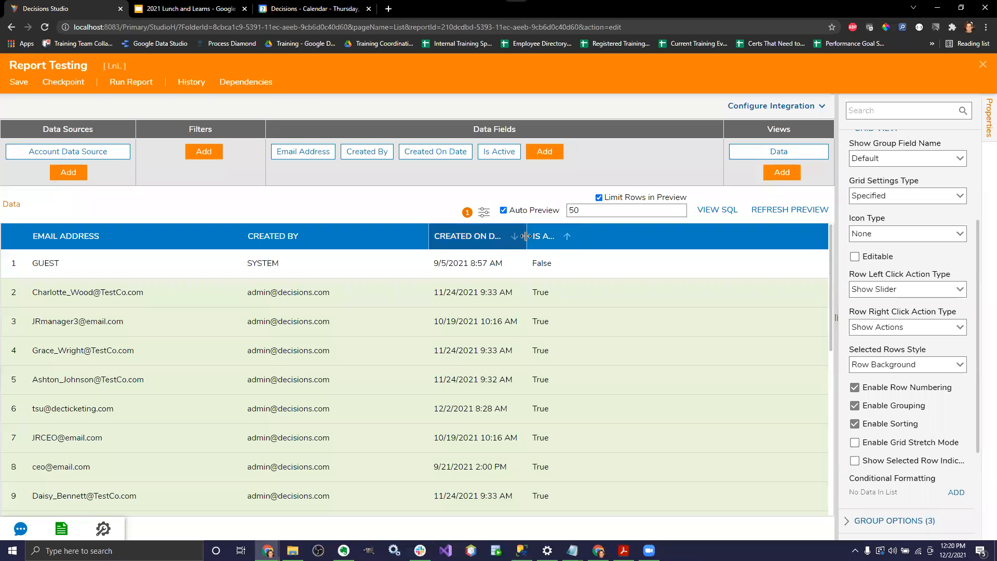
Toggle the Is Active sort order to descending and back to ascending, and set the Is Active field's width to 200.
click(542, 237)
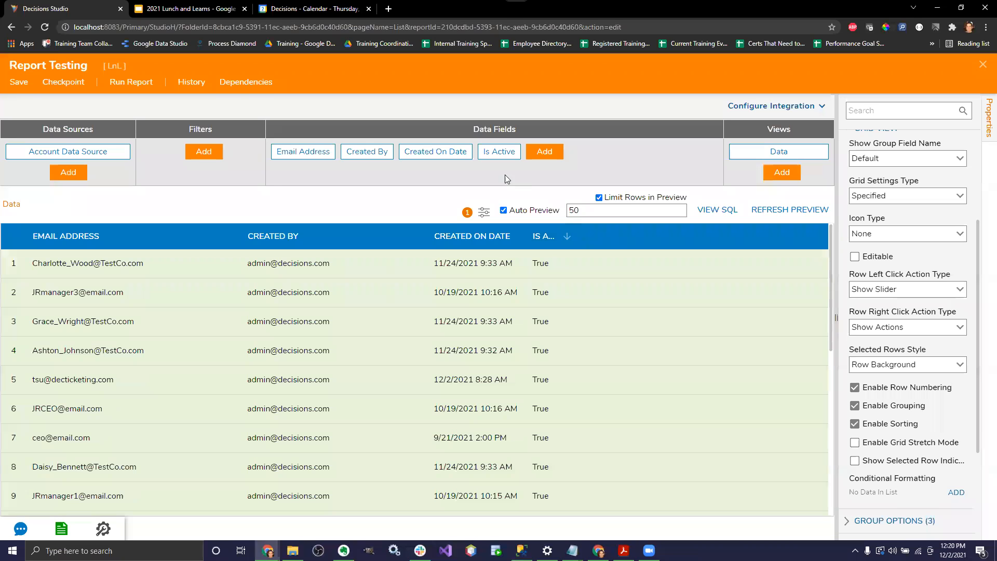
click(552, 235)
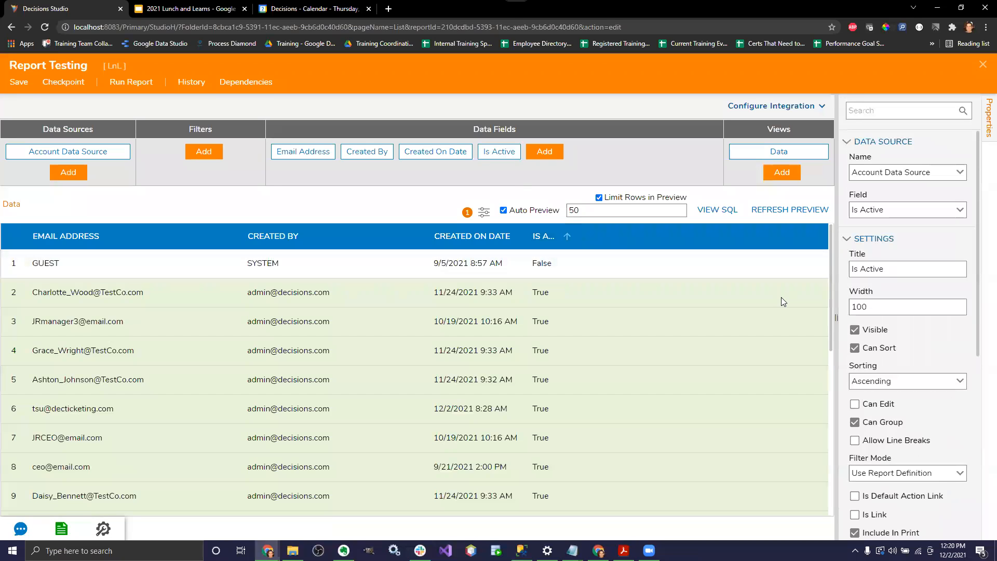
double_click(862, 307)
text(200)
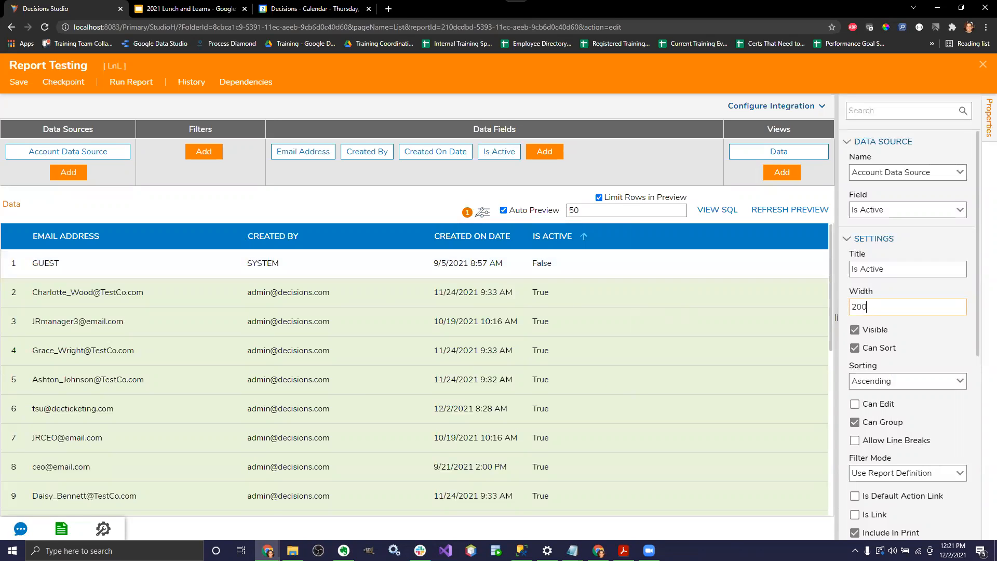
Move the Created On Date column to the first position in the preview's column settings and apply the order.
drag(476, 201, 478, 203)
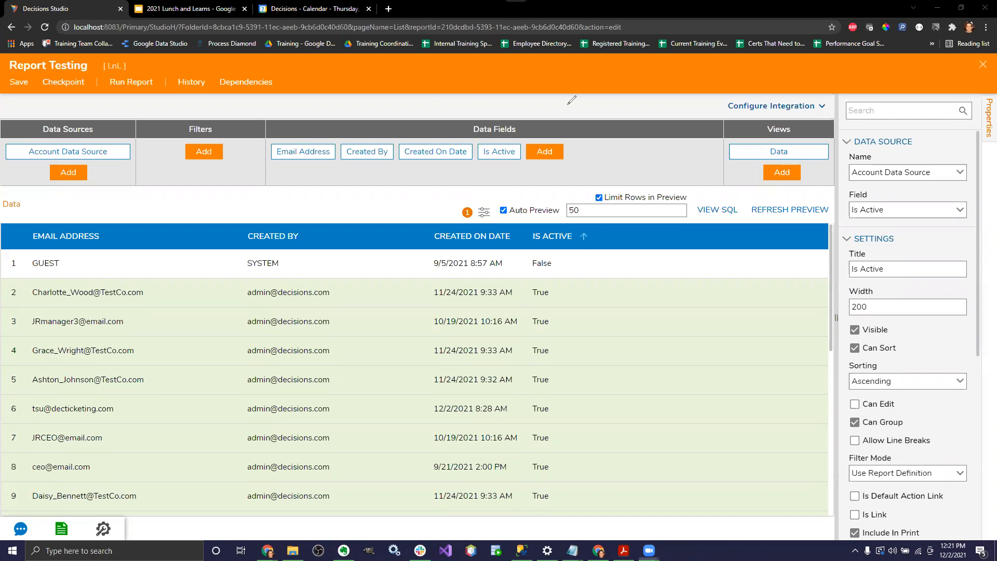
click(484, 212)
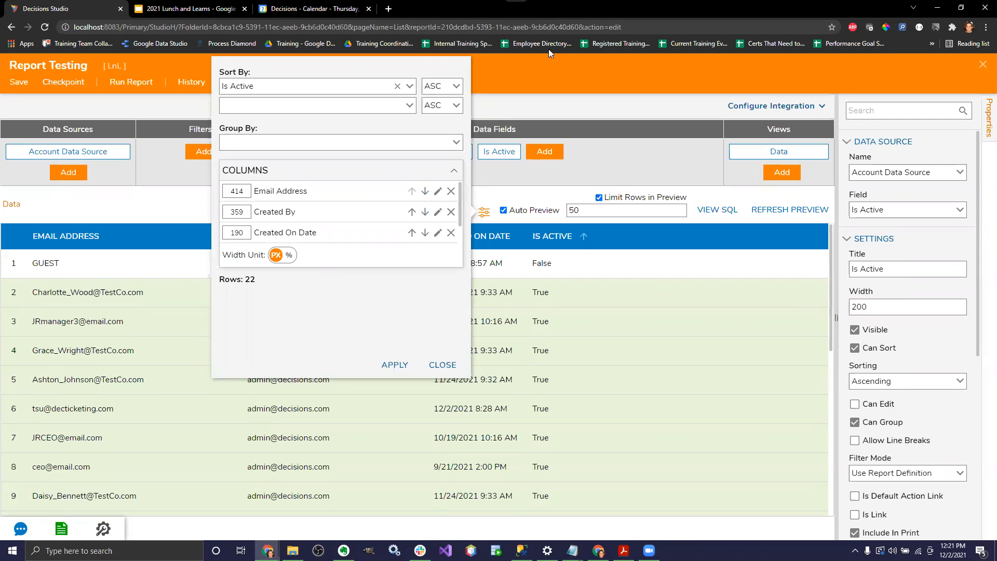
drag(412, 183, 408, 184)
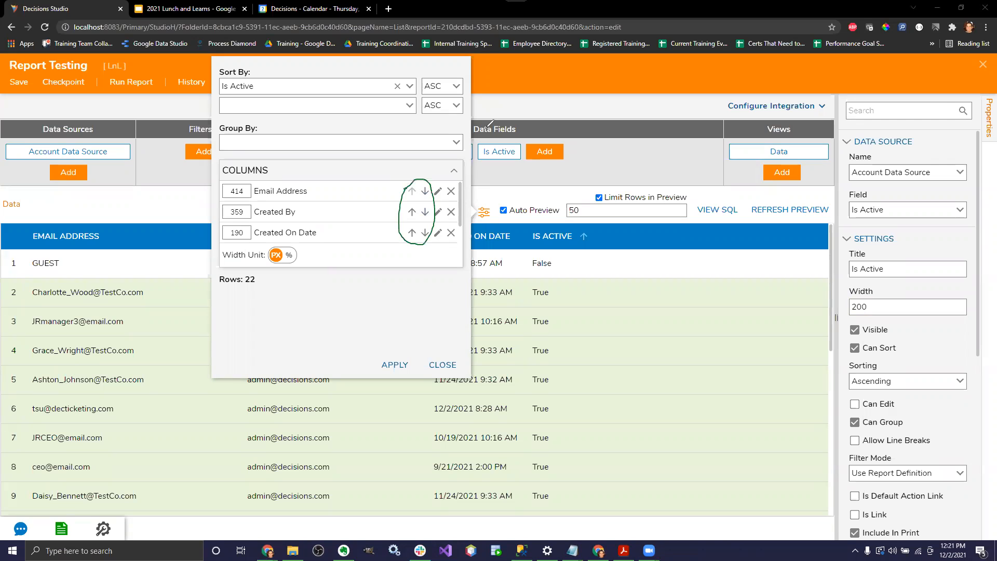
key(Escape)
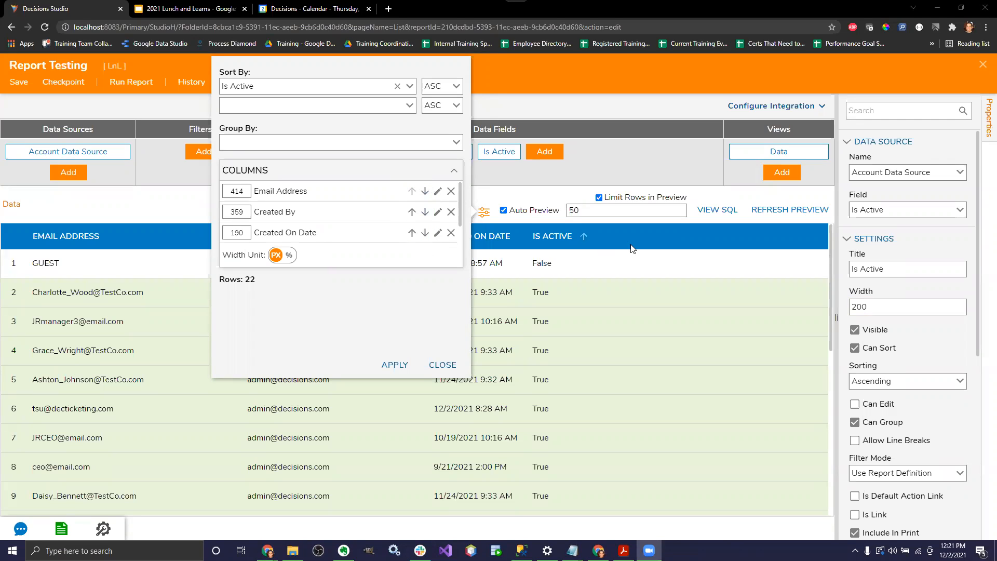
click(412, 232)
click(411, 212)
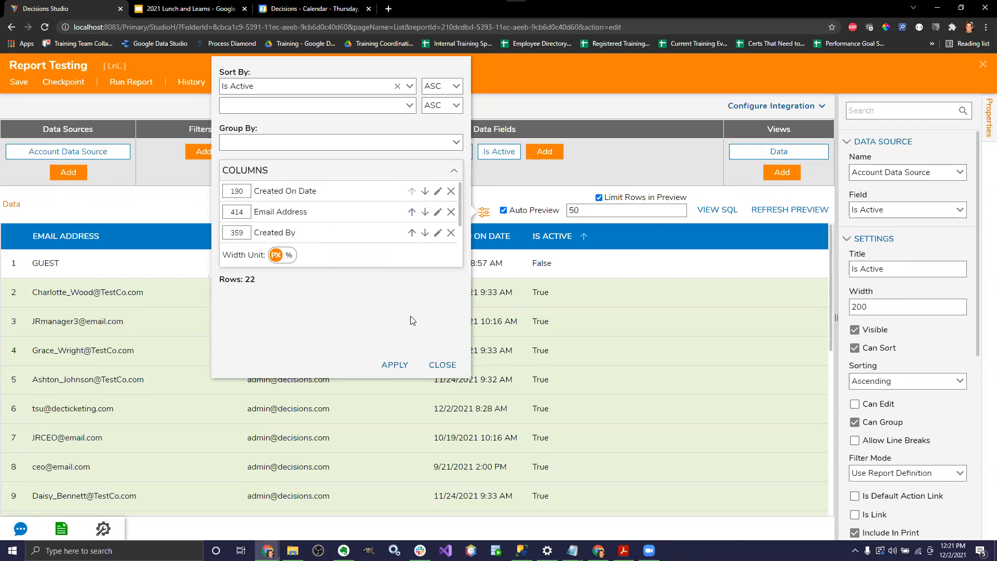
click(394, 365)
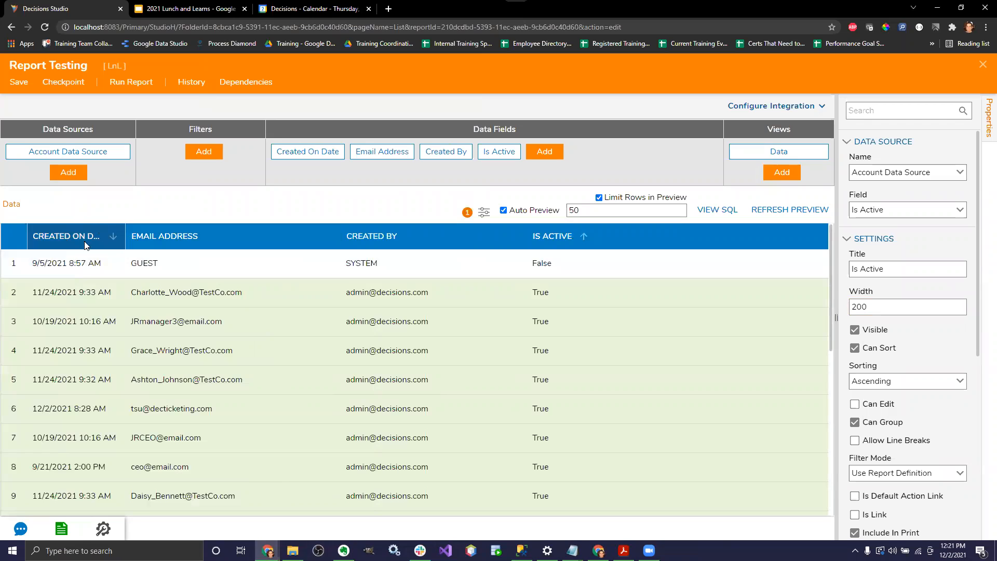
click(484, 212)
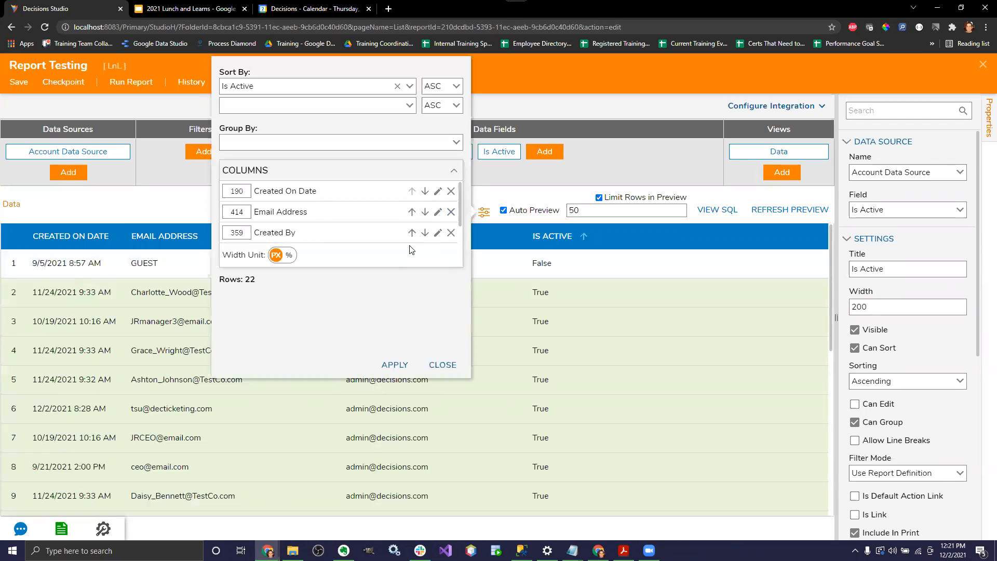
click(412, 212)
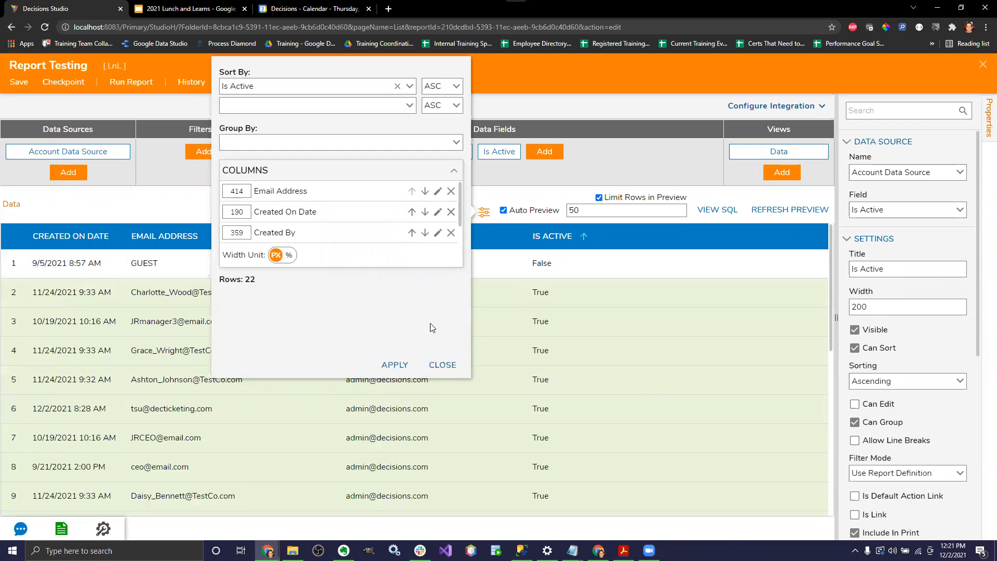
click(443, 365)
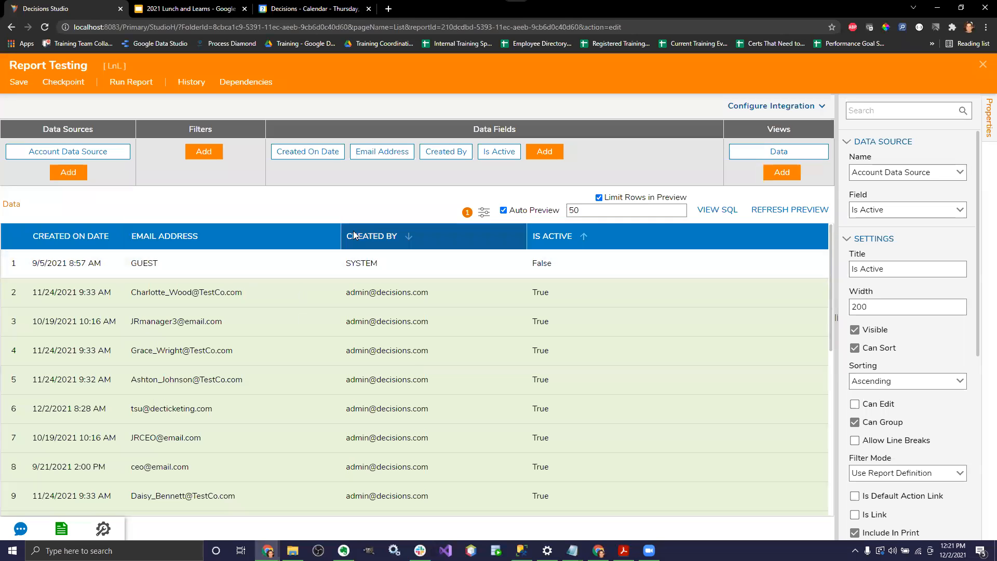
Narrow the Email Address column to about 297 px and move it ahead of Created On Date, applying the new order.
drag(340, 233, 279, 232)
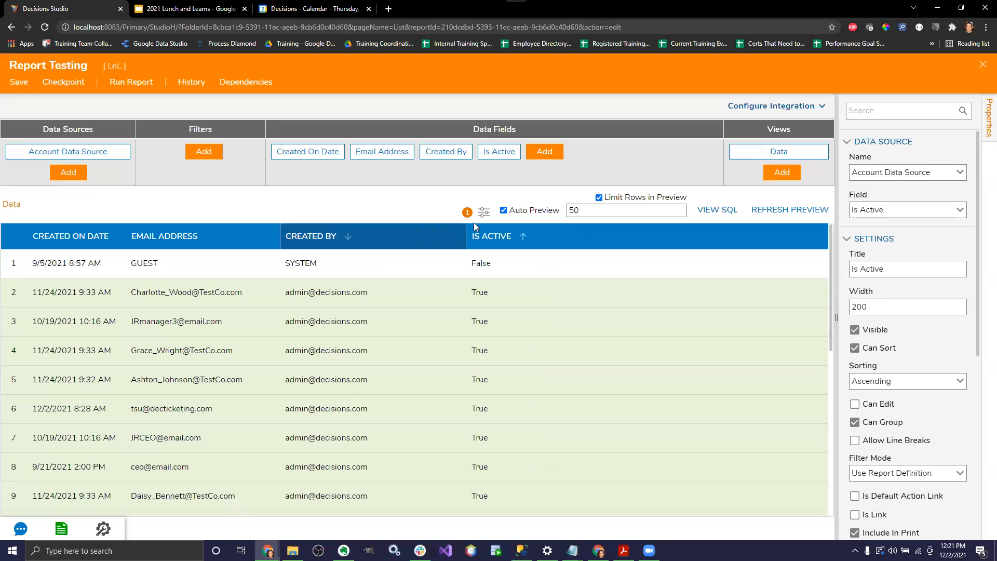
click(483, 213)
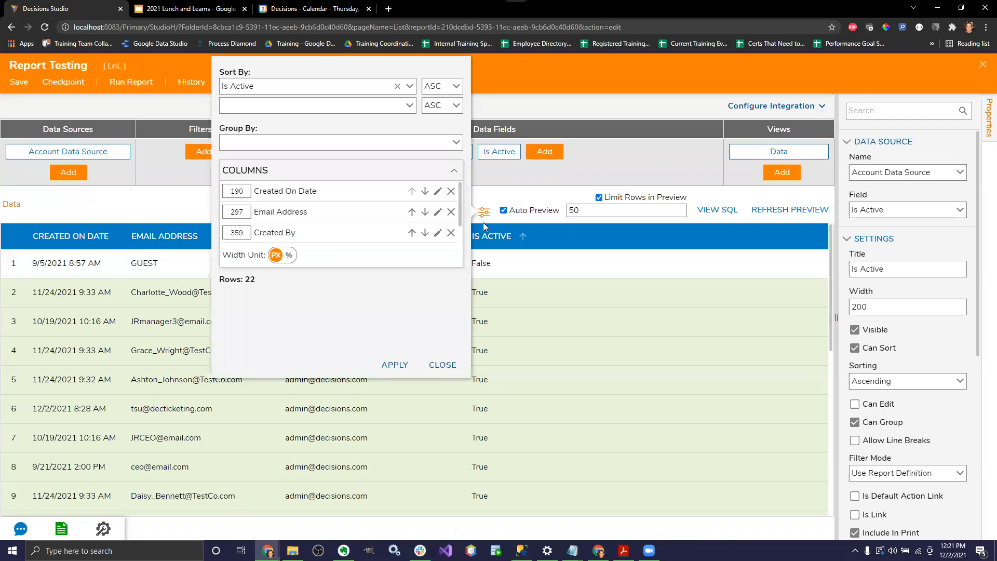
click(411, 211)
click(395, 365)
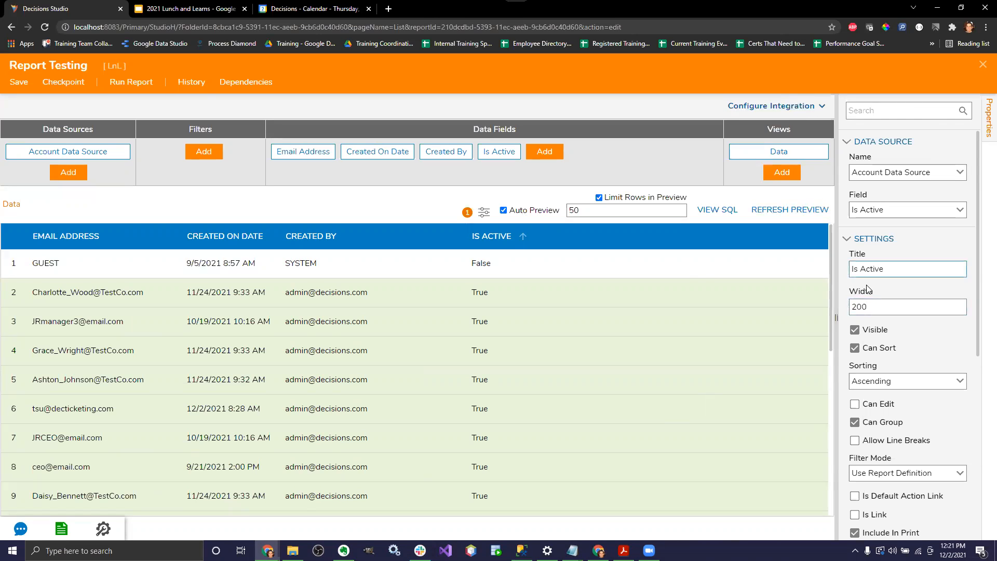
Examine the Is Active field's Settings and Formatting properties.
scroll(868, 291, down, 1)
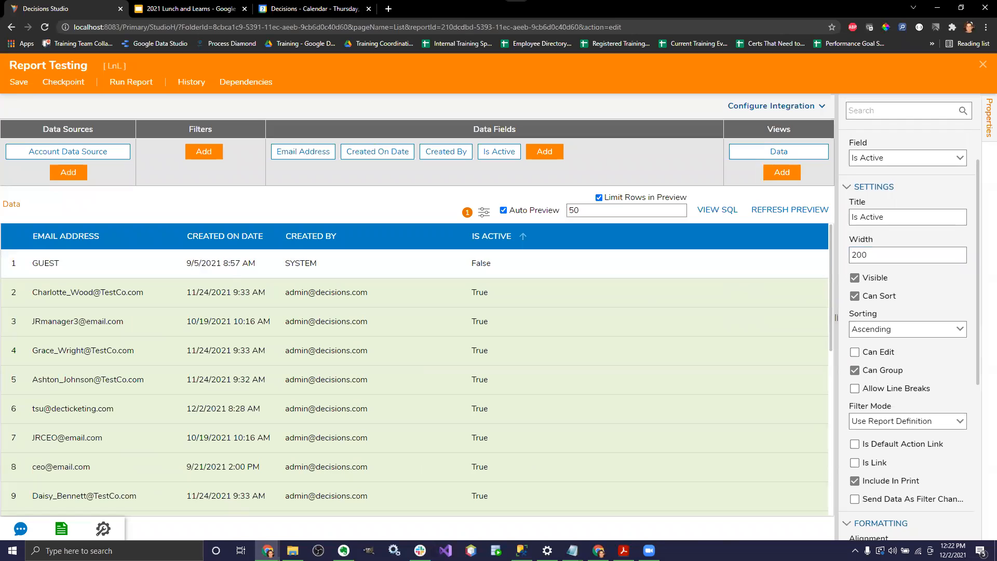
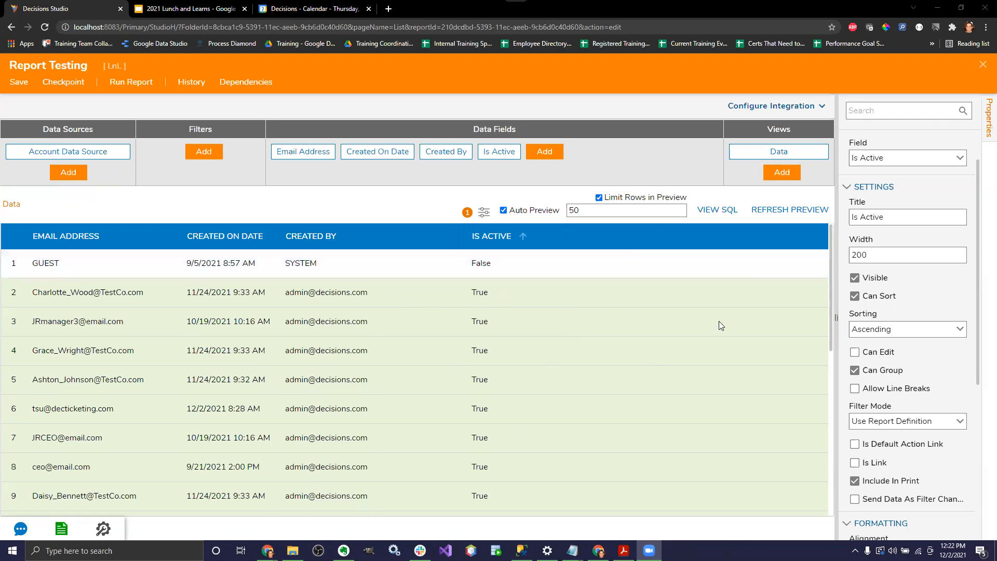
click(852, 260)
scroll(868, 257, down, 3)
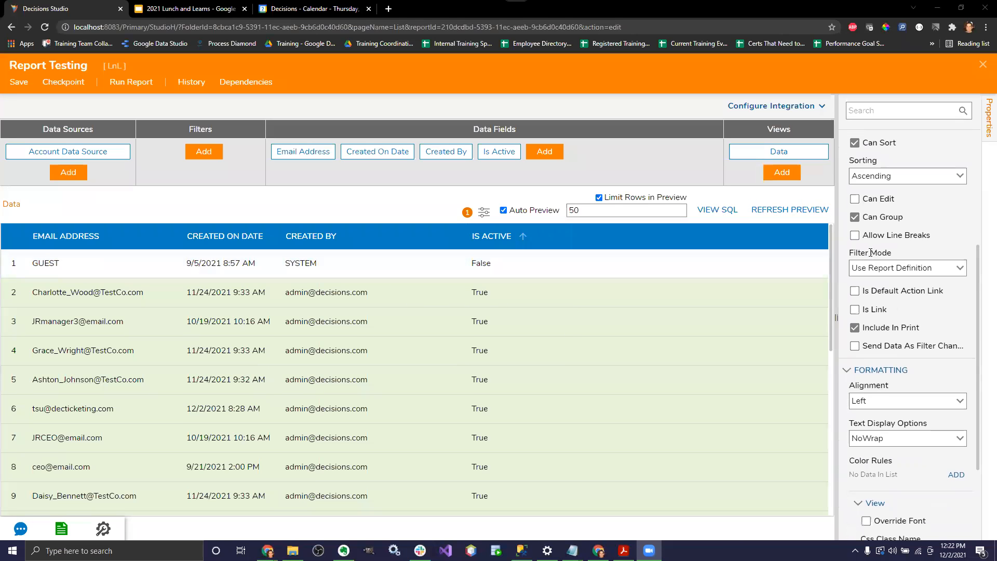
scroll(871, 253, up, 4)
click(578, 256)
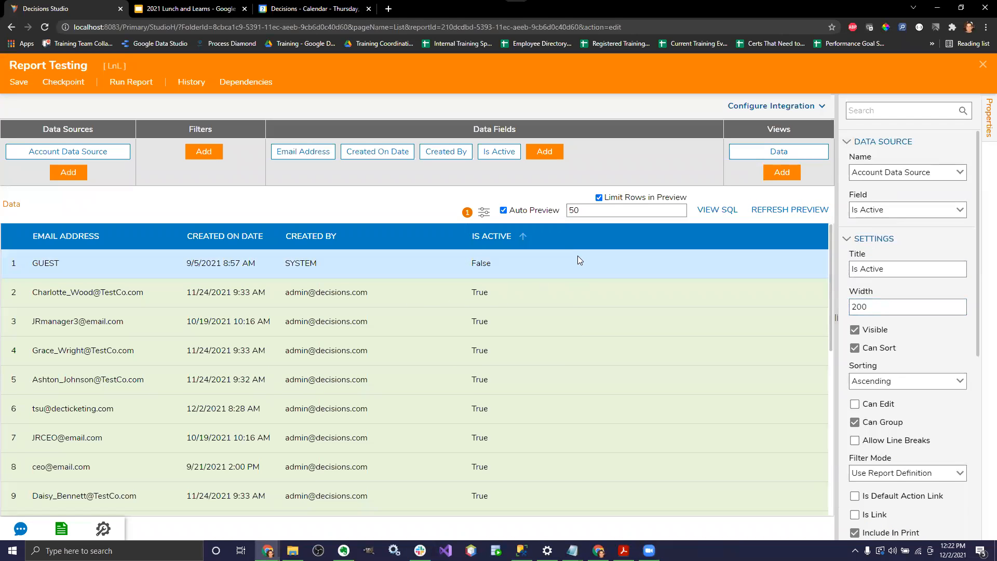
scroll(930, 206, down, 4)
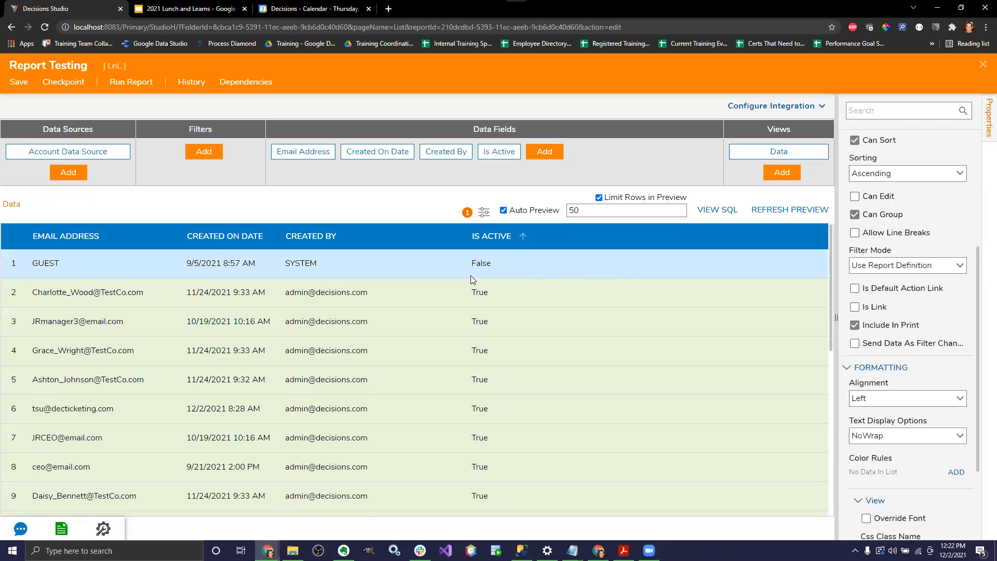
Leave the Is Active field's properties and show the report's Colors and Icon rules.
scroll(917, 281, down, 2)
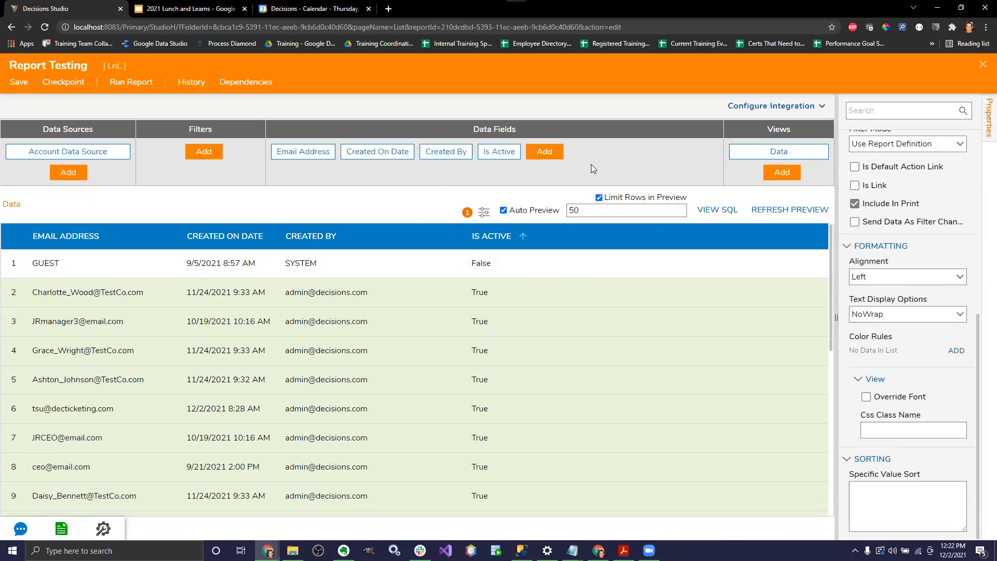
click(618, 132)
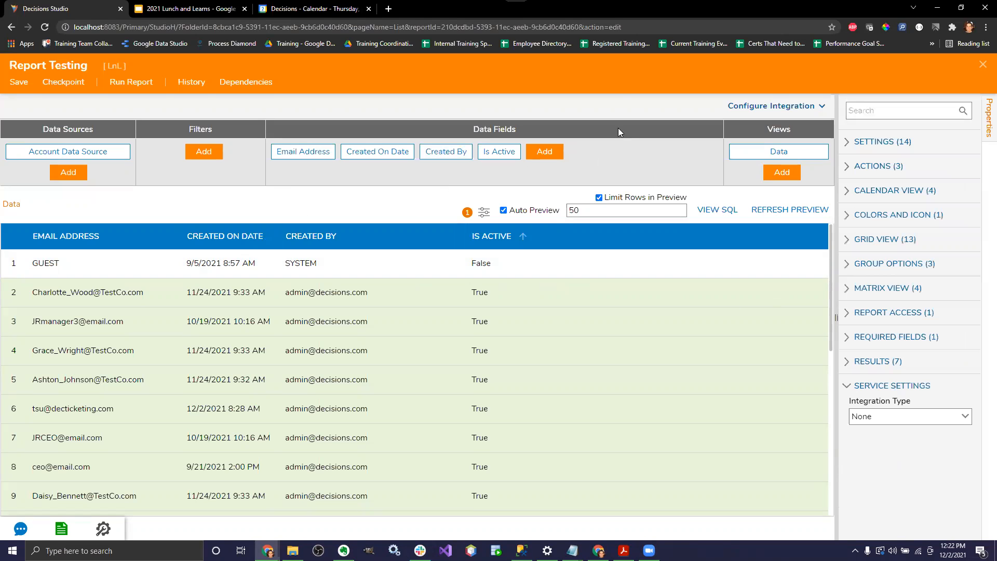
click(844, 217)
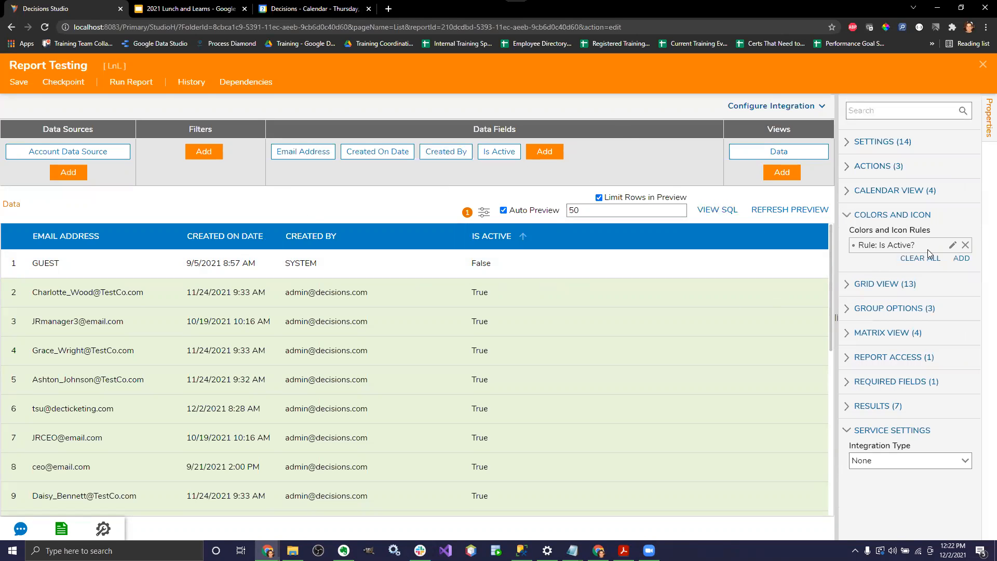
click(961, 258)
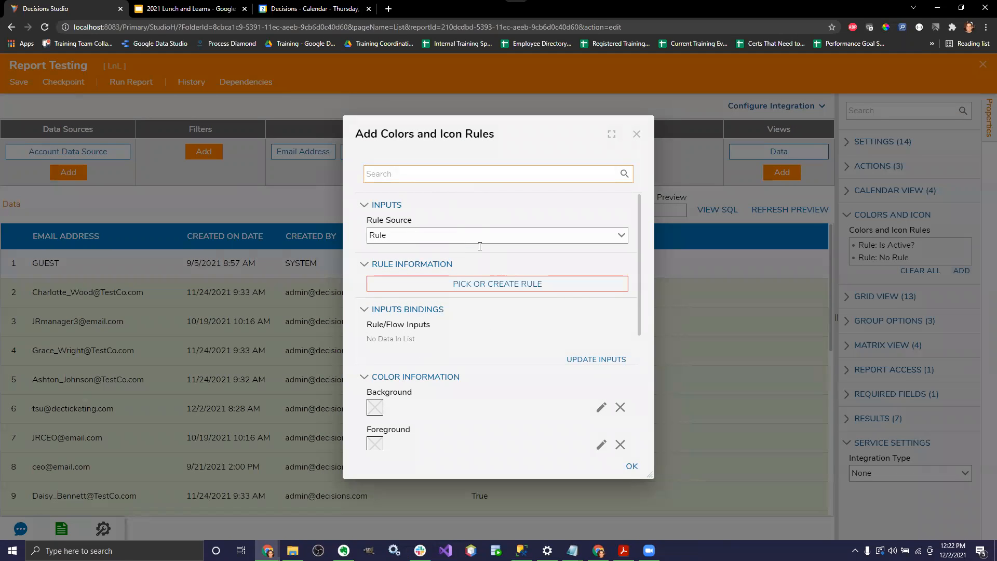
scroll(588, 286, down, 4)
scroll(587, 286, up, 4)
click(637, 136)
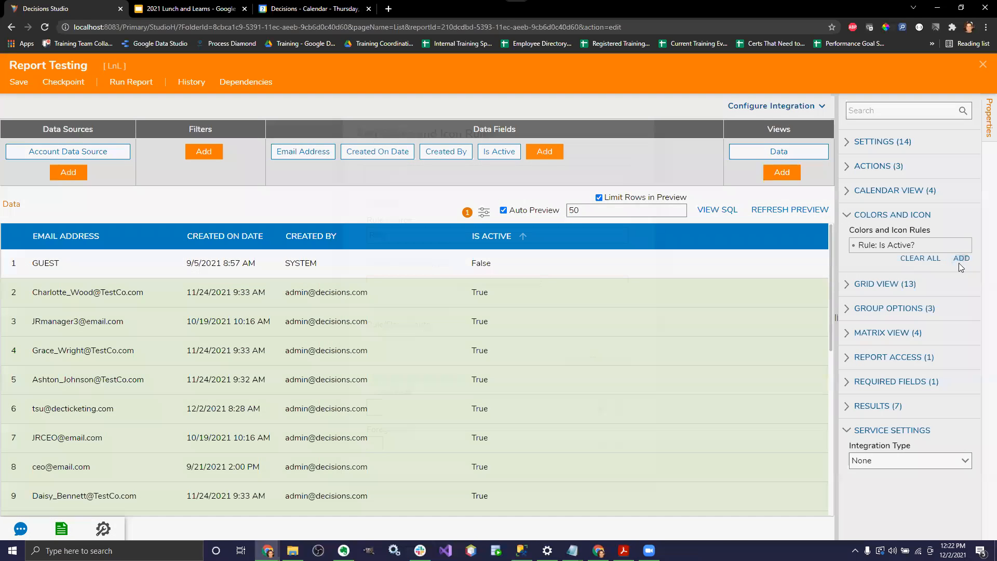
Add a second colors and icon rule and create a new statement rule named "Is Deactivated?" for it.
click(961, 271)
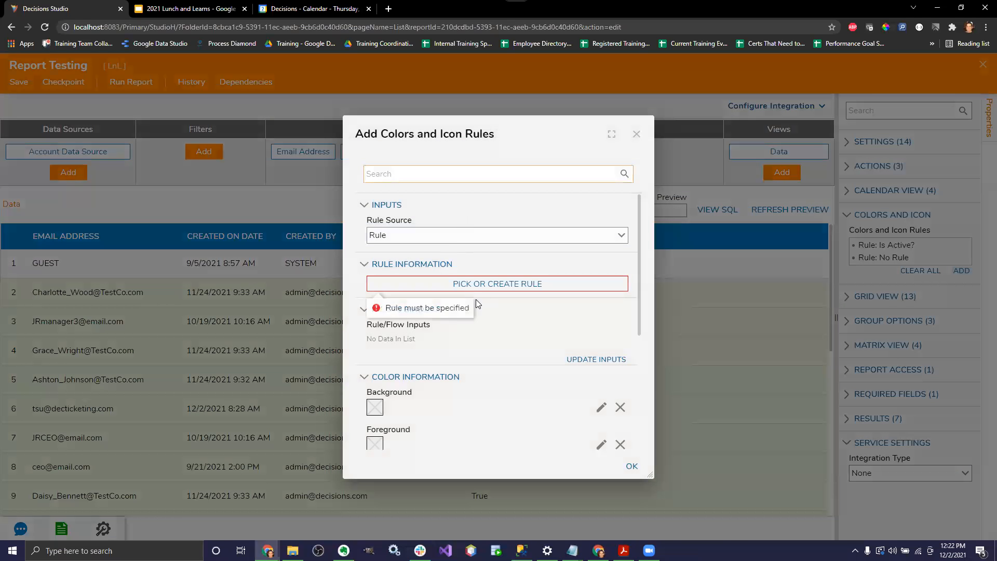
scroll(507, 288, down, 3)
scroll(508, 288, up, 3)
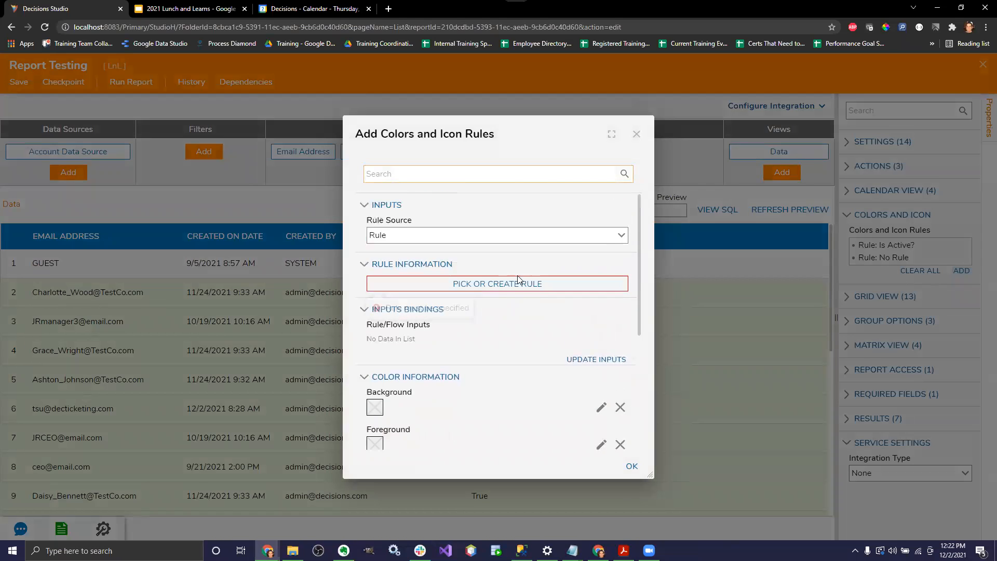
click(520, 282)
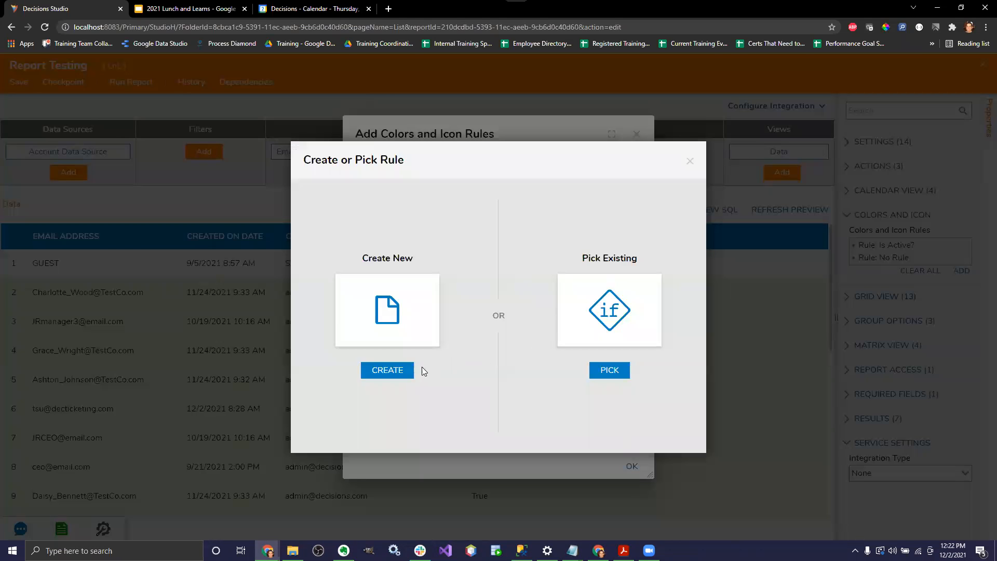
click(396, 371)
click(410, 168)
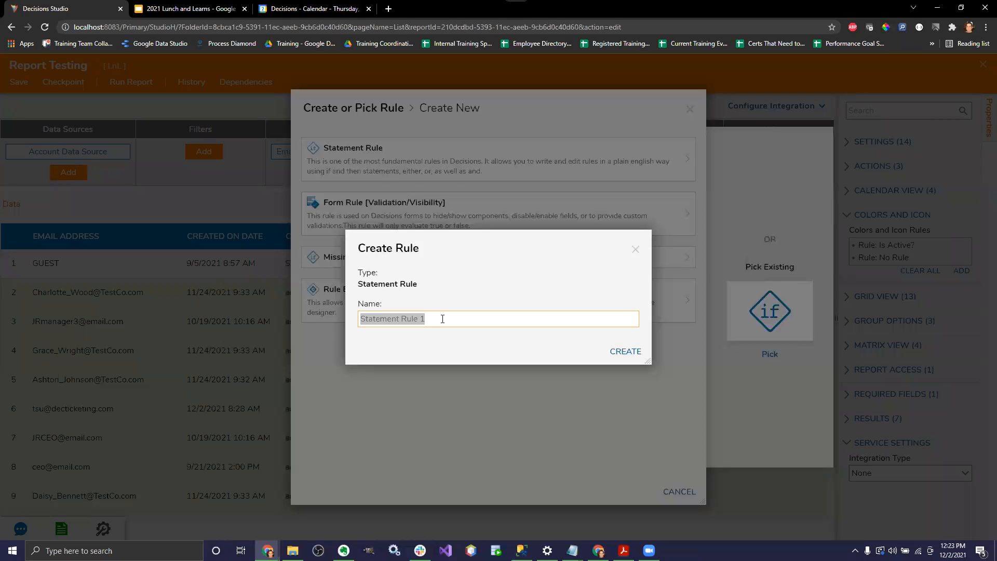
text(Is Deactivat)
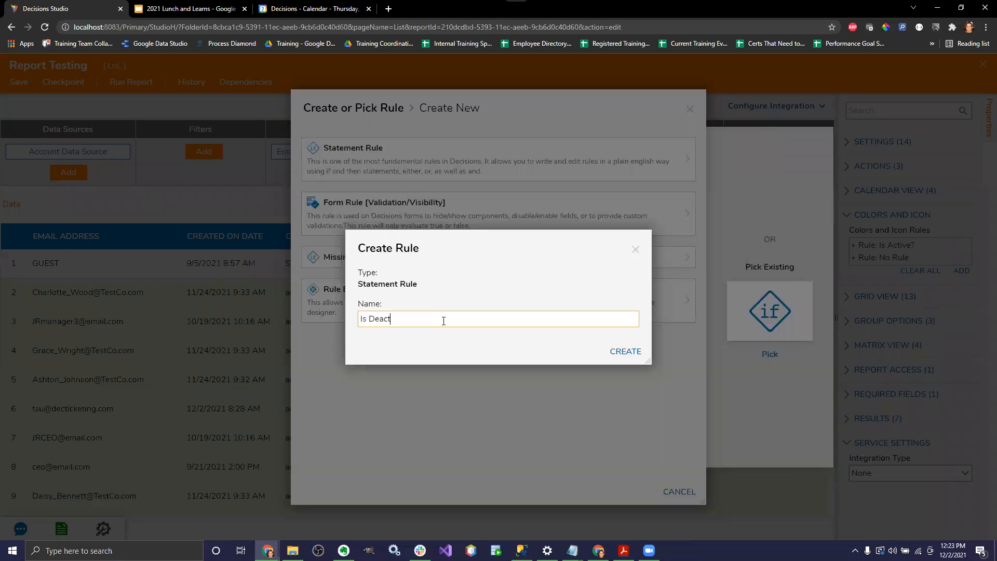
key(BackSpace)
key(BackSpace)
text(ated?)
click(608, 354)
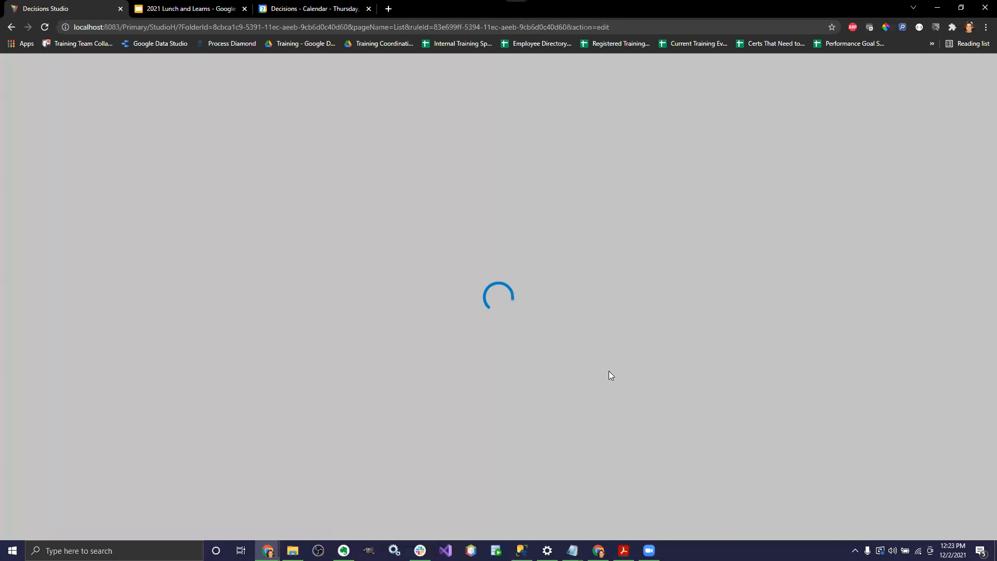
Define a Boolean input named IsActive for the Is Deactivated? rule and save the input data.
click(276, 138)
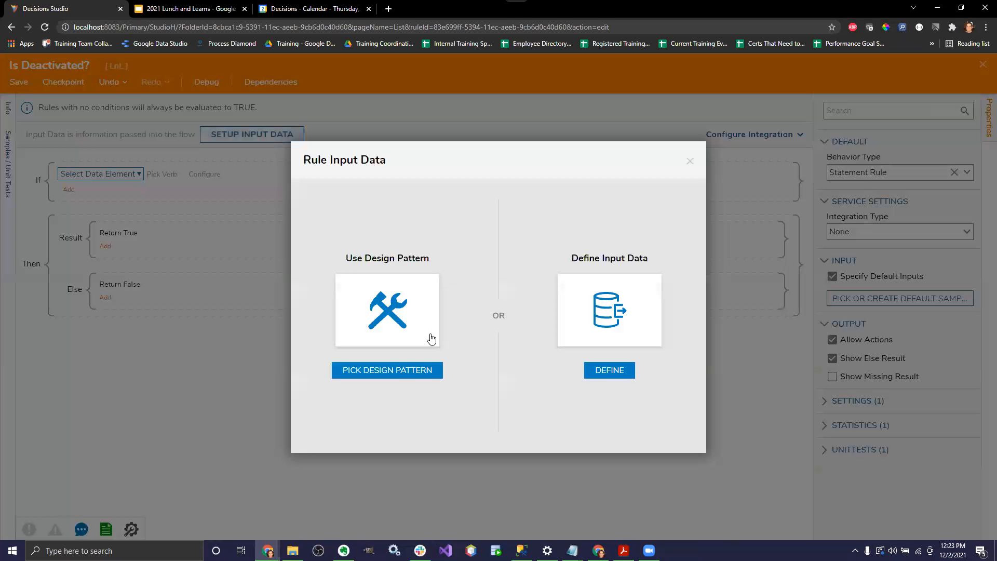
click(597, 372)
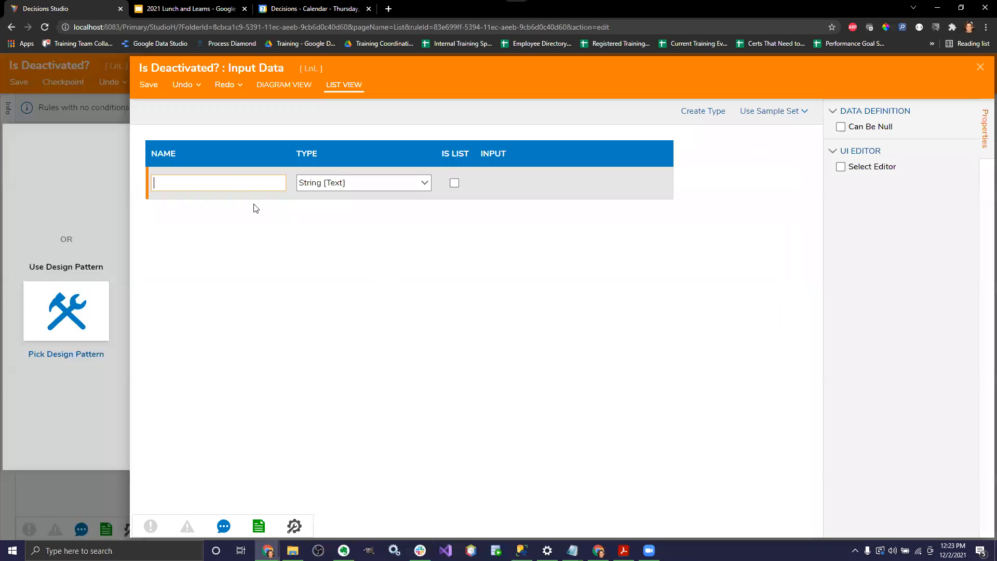
text(IsActive)
click(408, 195)
click(421, 187)
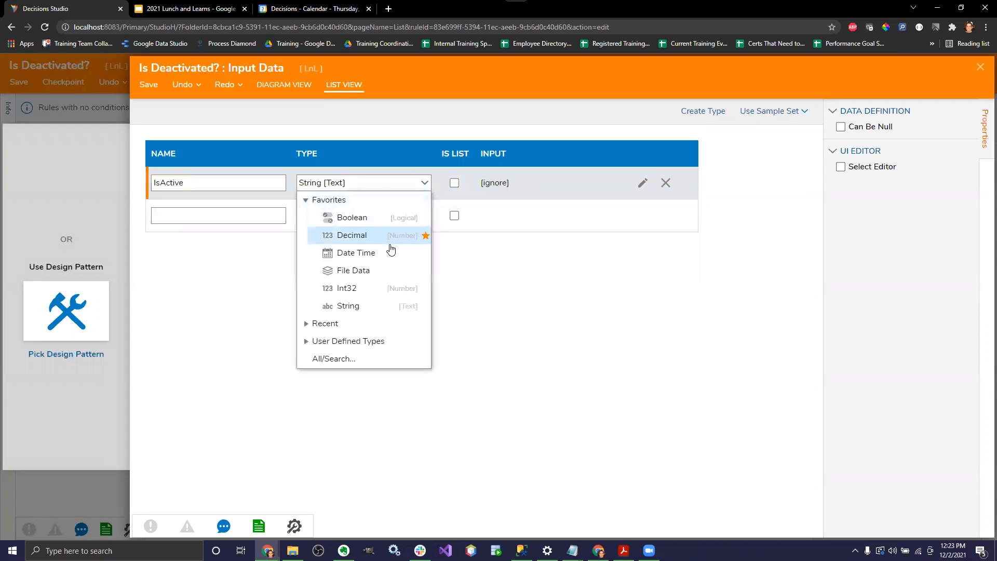
click(422, 216)
click(149, 84)
click(630, 325)
click(983, 71)
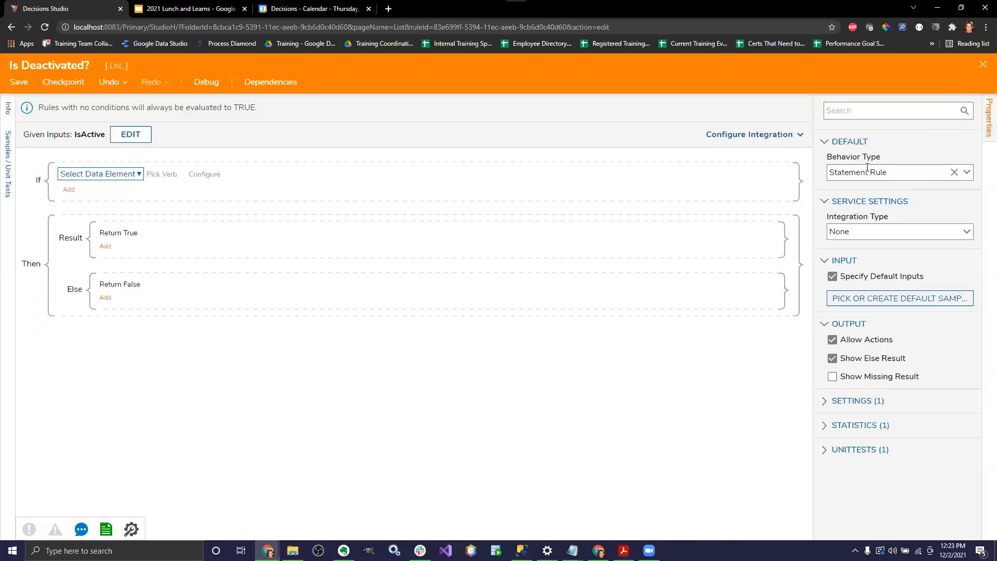
Set the rule's condition to IsActive Is False, then save and close the rule.
click(96, 174)
click(113, 291)
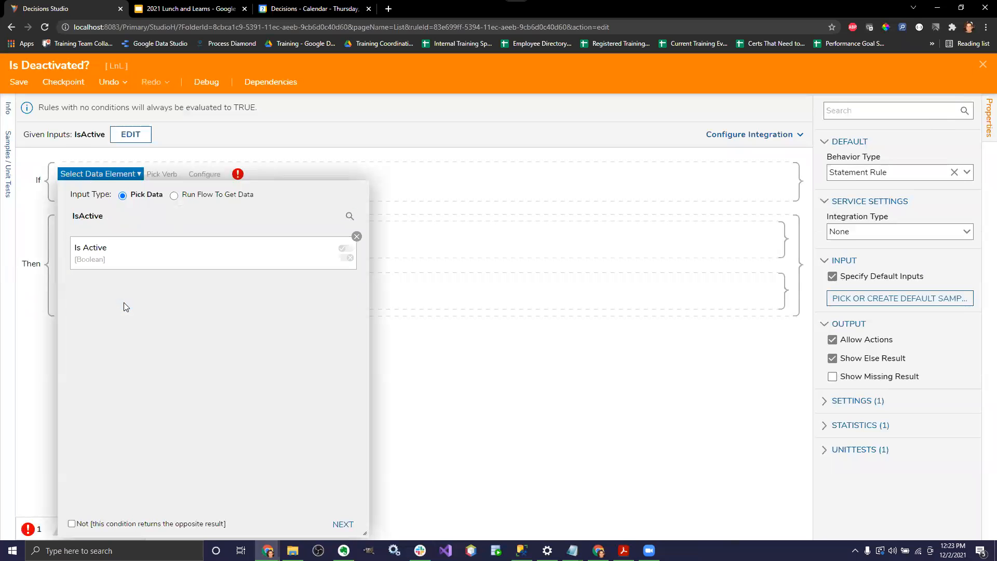
click(341, 524)
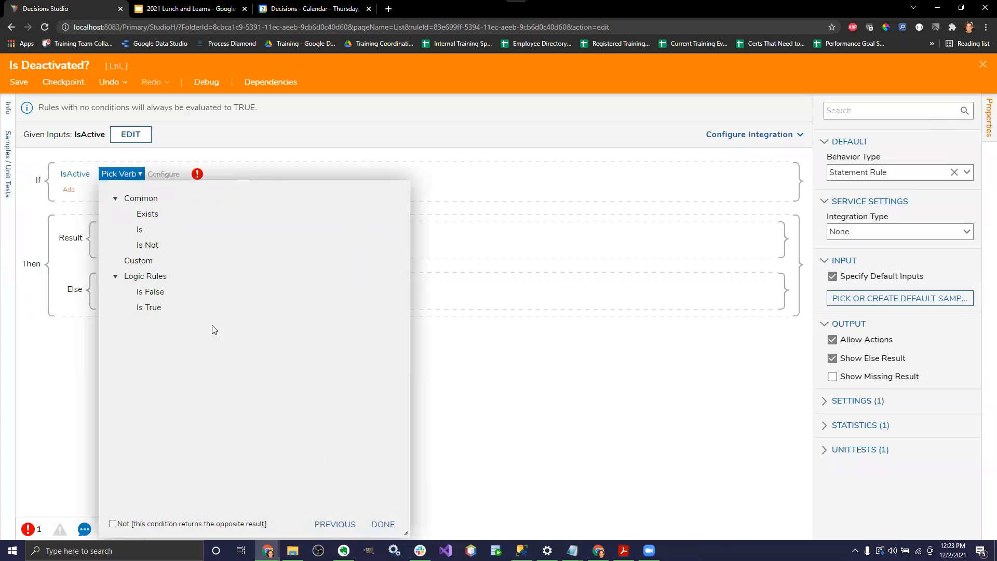
click(155, 297)
click(383, 494)
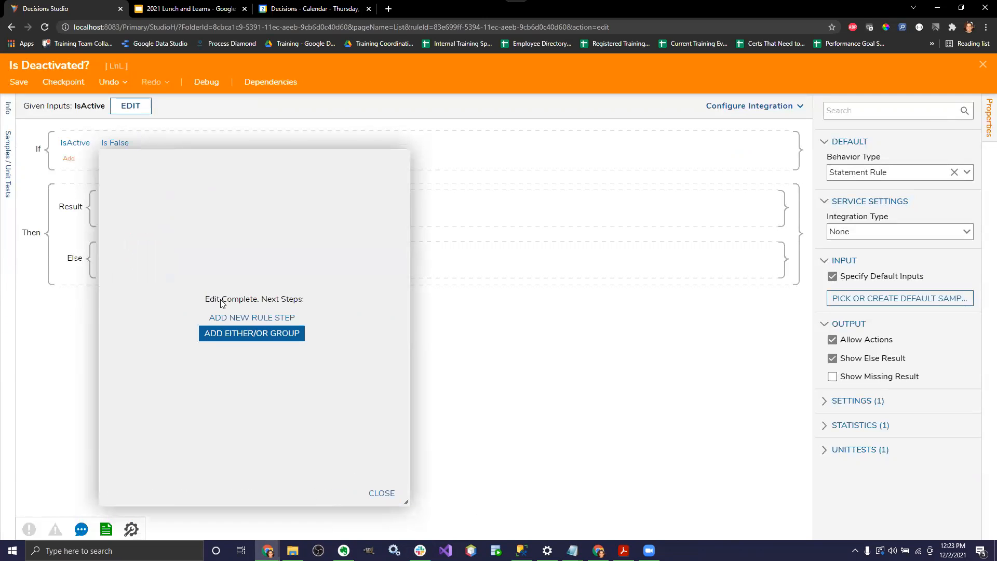
click(378, 492)
click(19, 83)
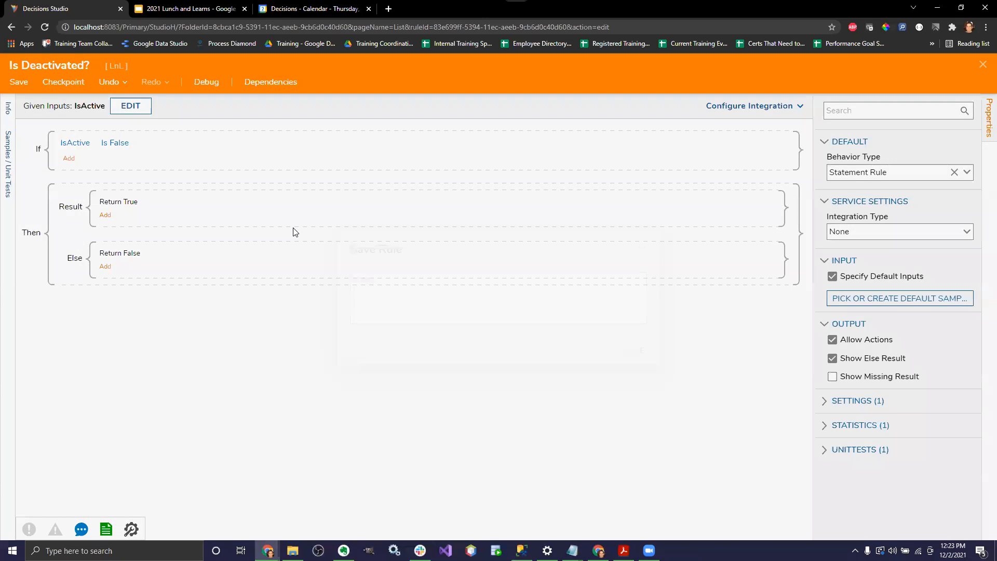
click(626, 350)
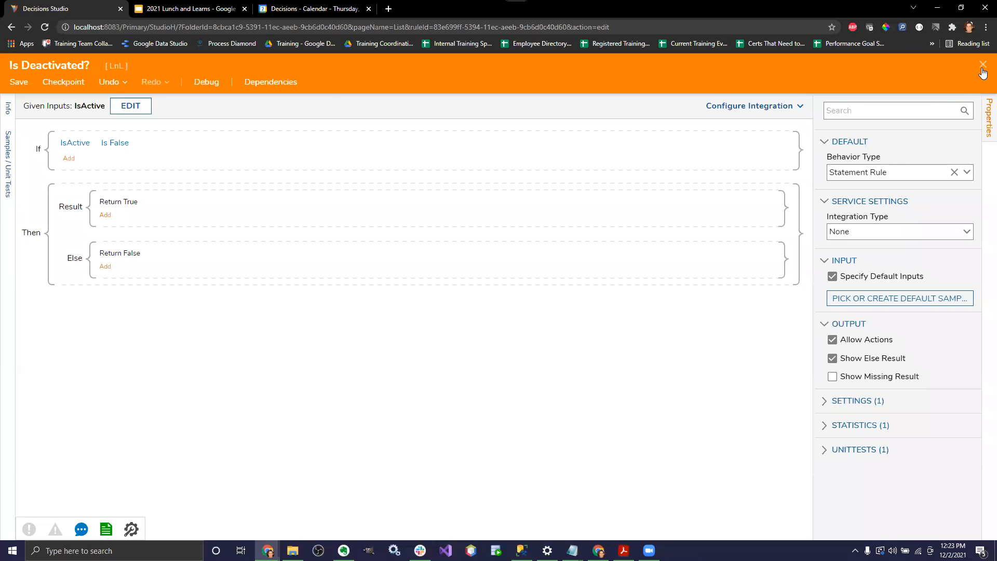
click(982, 65)
Bind the rule's IsActive input to the is_active report field.
scroll(489, 316, down, 1)
scroll(498, 351, up, 1)
click(592, 378)
scroll(534, 375, down, 1)
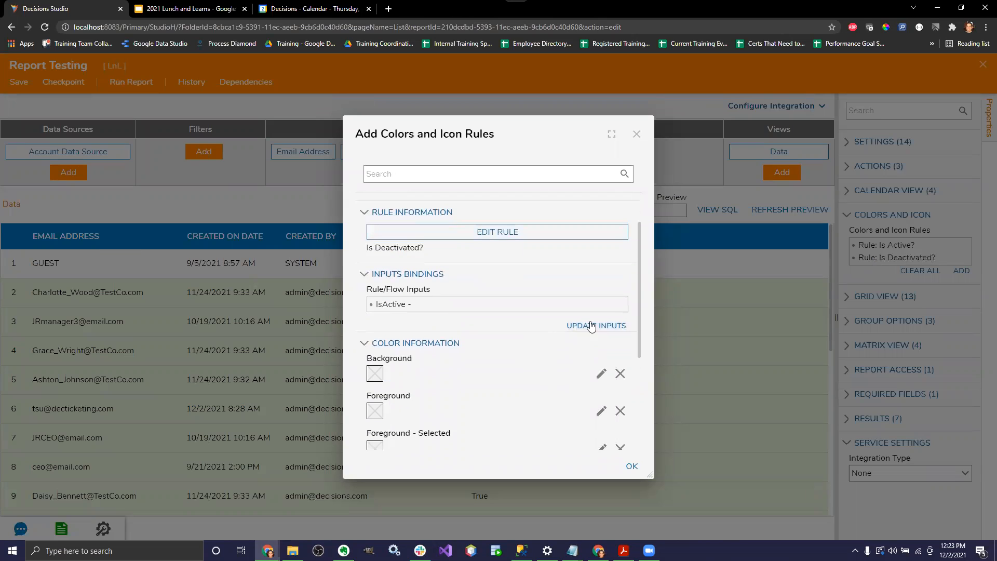
click(620, 305)
click(620, 227)
click(434, 306)
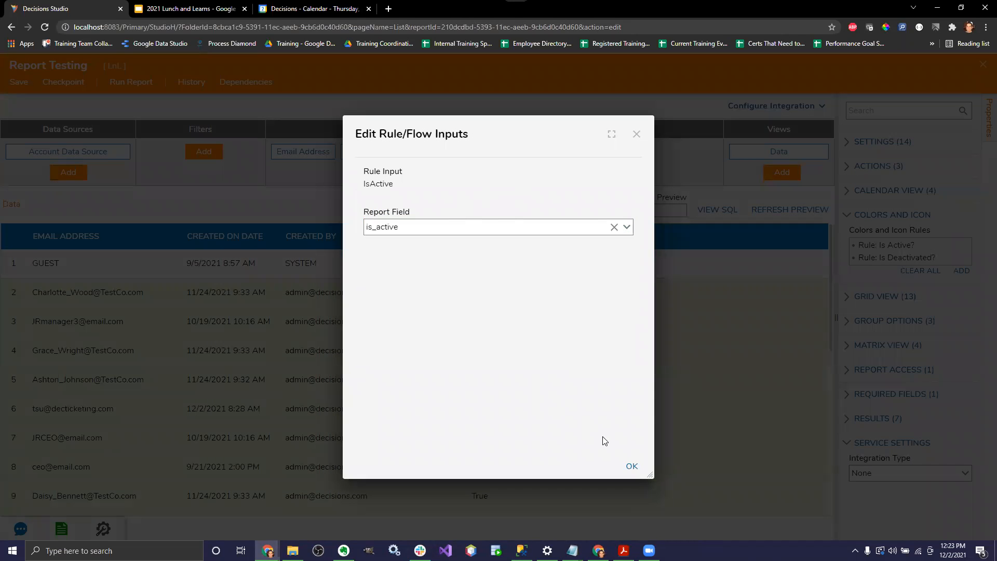
click(631, 466)
Set the Is Deactivated? rule's background color to light red.
click(601, 322)
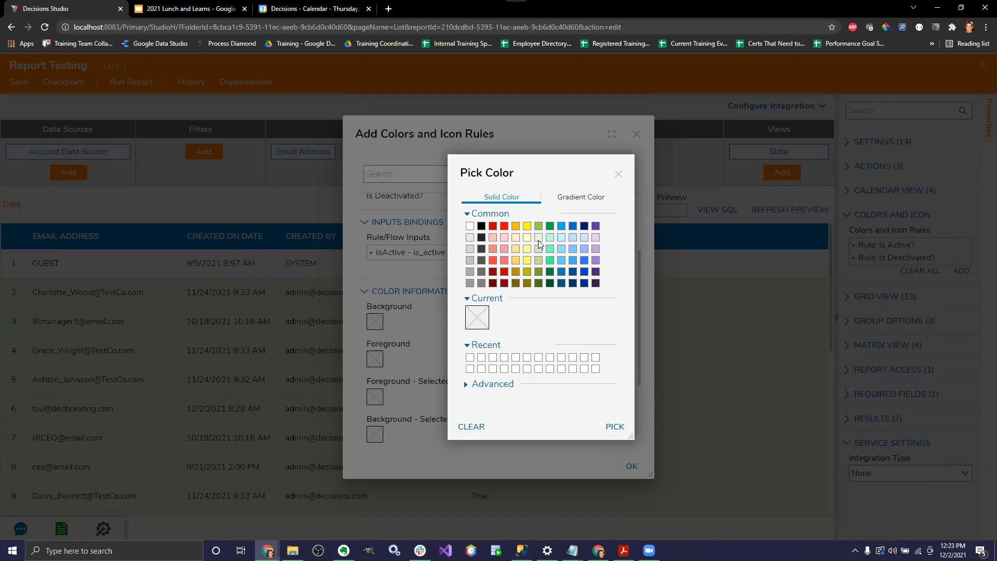
click(493, 238)
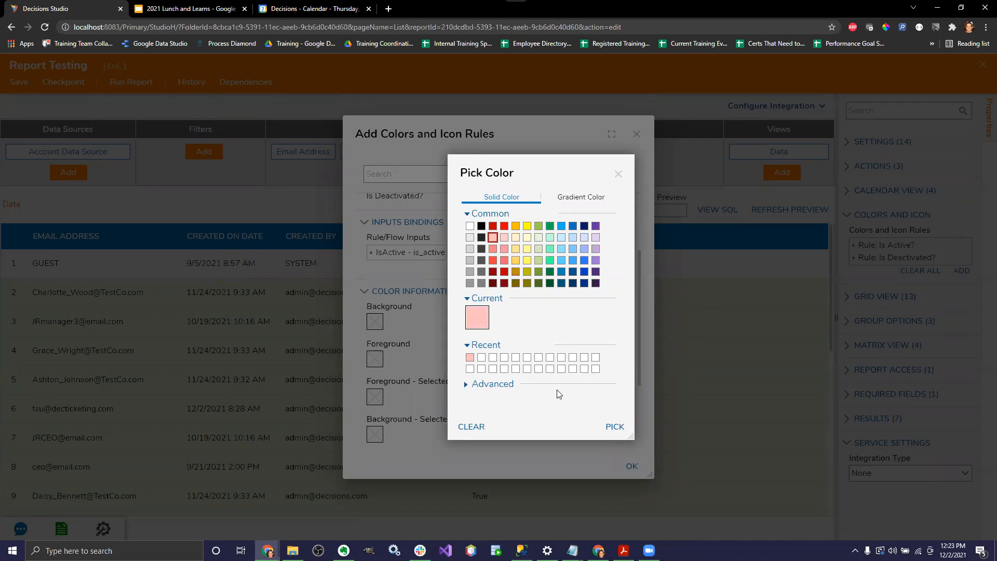
click(613, 430)
Search the image library for "Cancel" and select cancel-button.svg as the rule's icon image.
scroll(515, 451, down, 3)
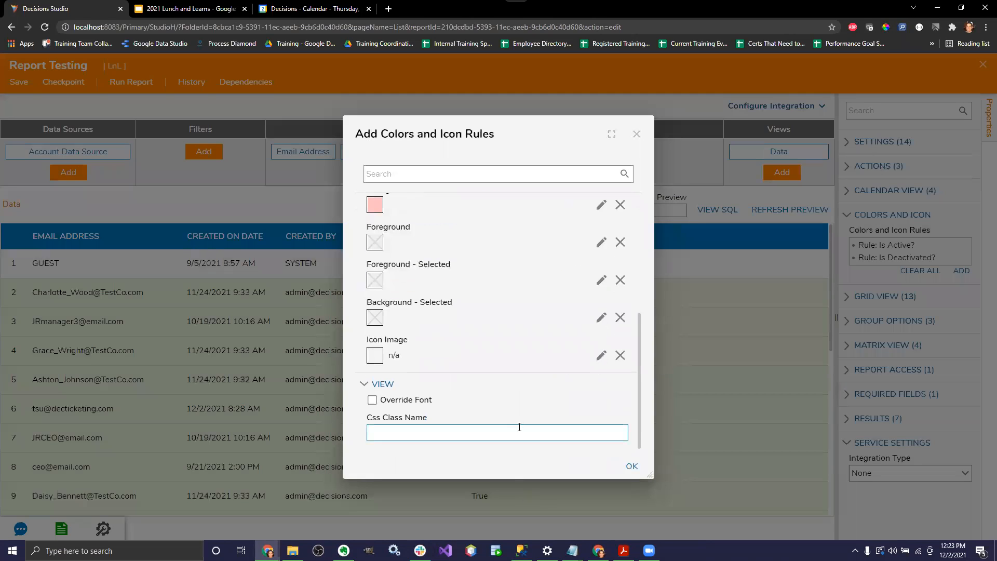
click(601, 355)
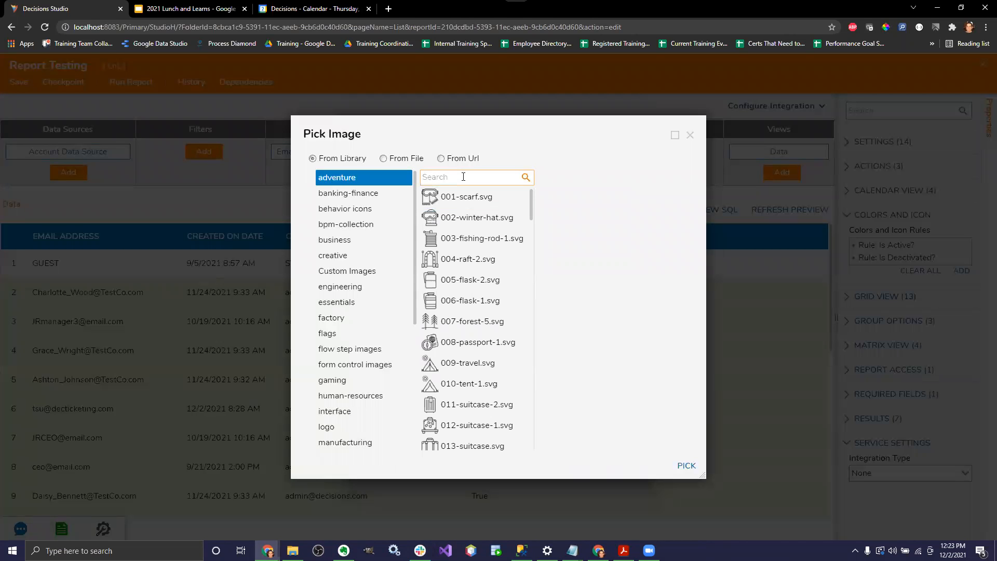
text(X)
key(BackSpace)
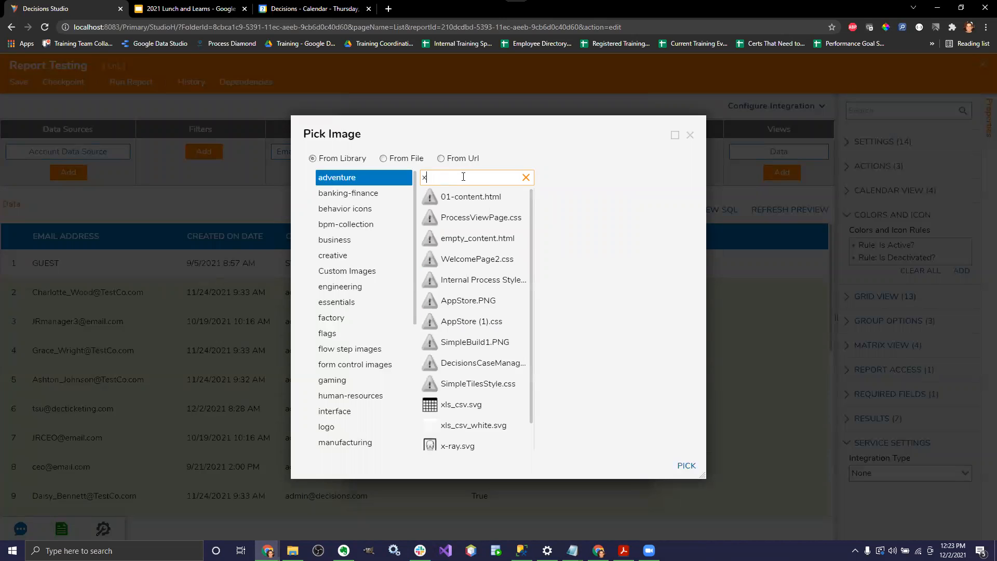
scroll(468, 333, down, 12)
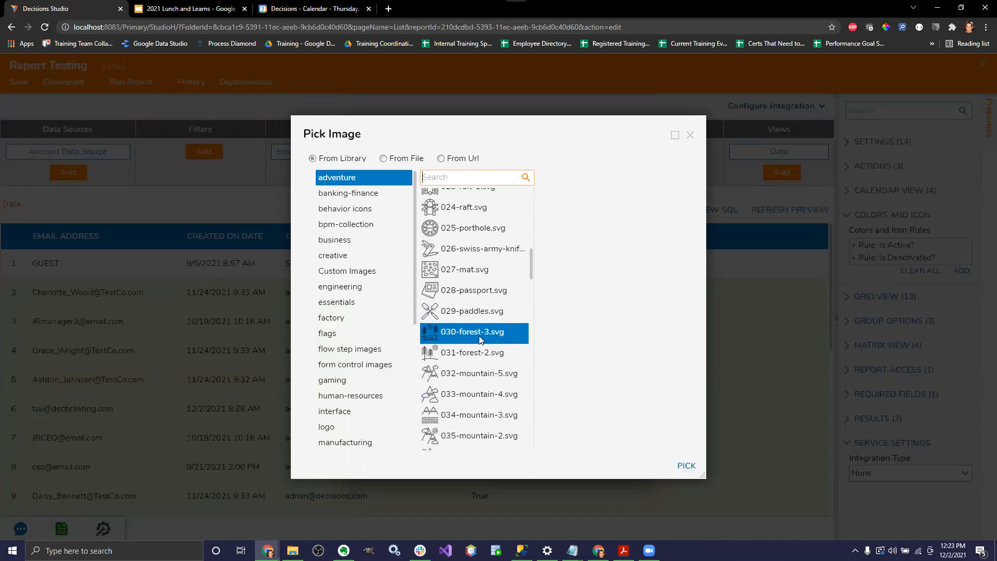
text(Cancel)
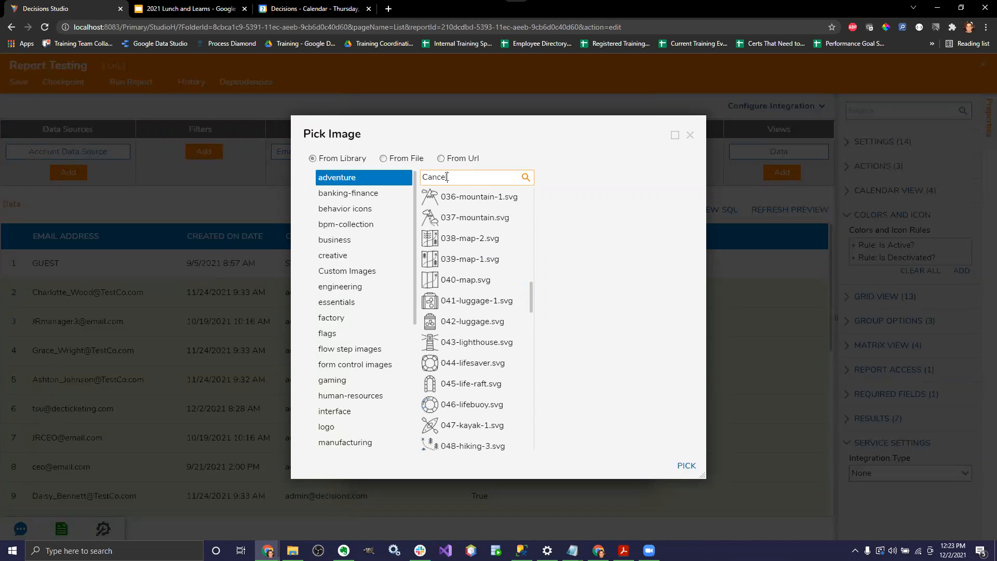
click(456, 217)
click(450, 240)
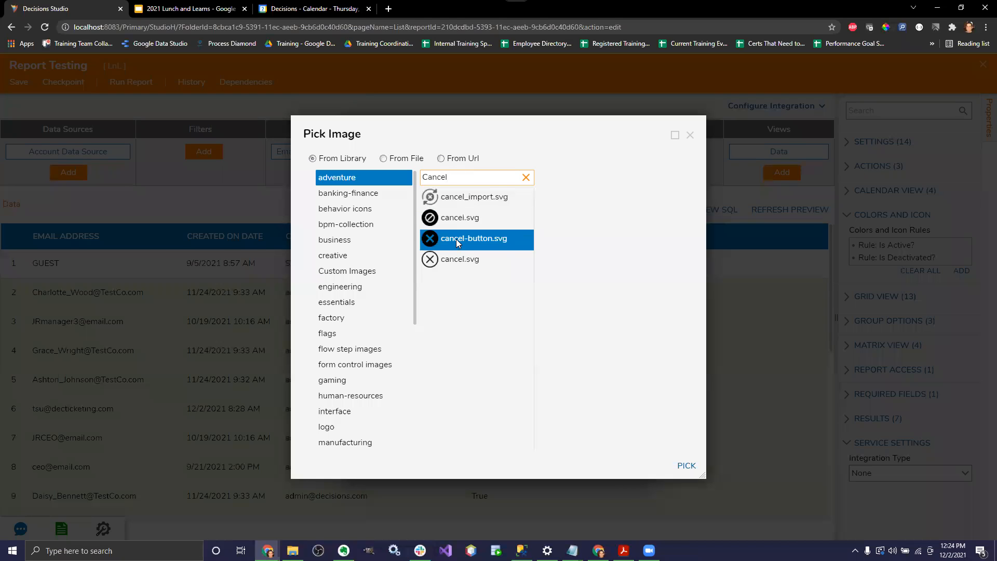
Color the cancel icon red, apply it as the icon image, and confirm the Is Deactivated? color and icon rule.
click(575, 207)
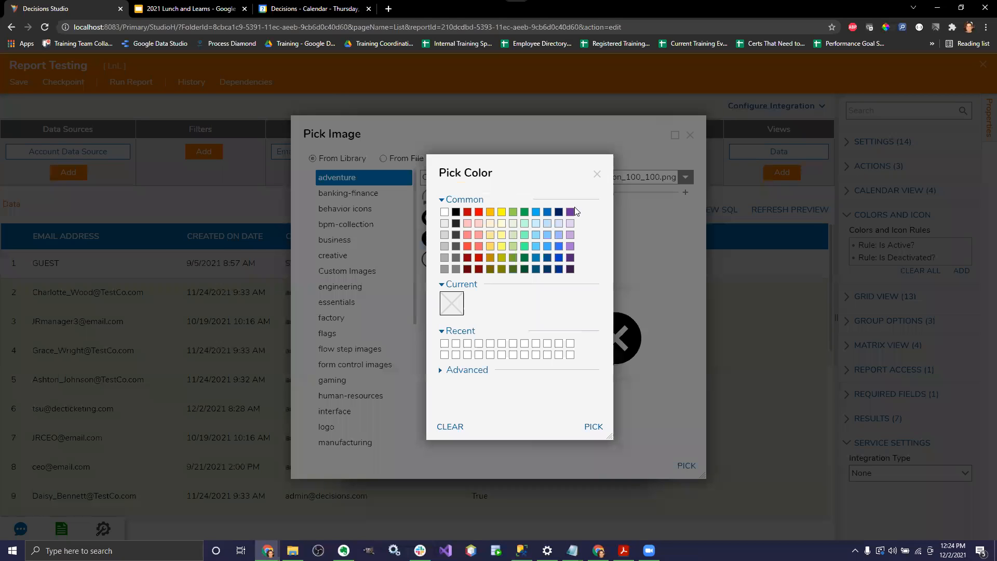
click(468, 211)
click(593, 426)
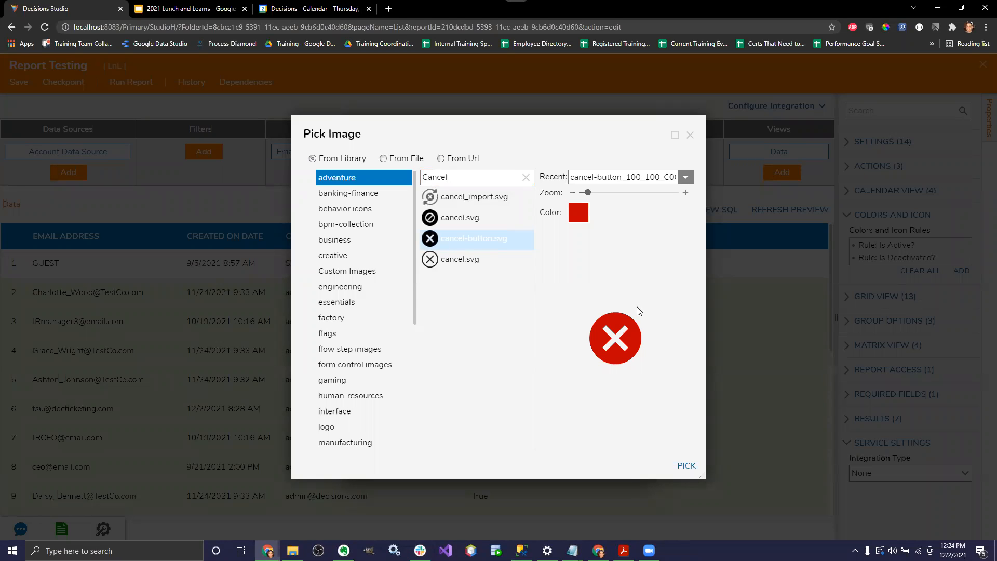
click(685, 466)
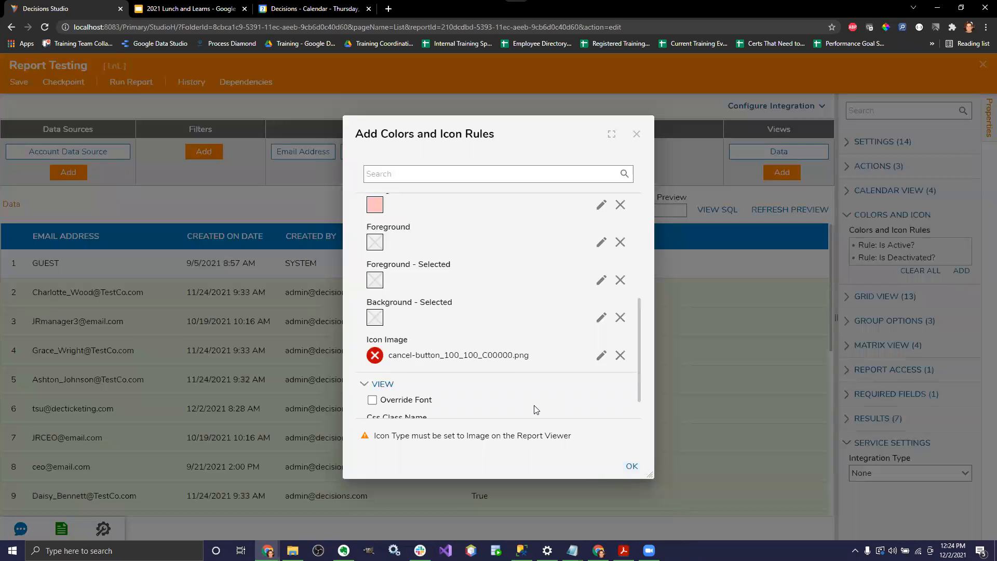
scroll(537, 410, down, 1)
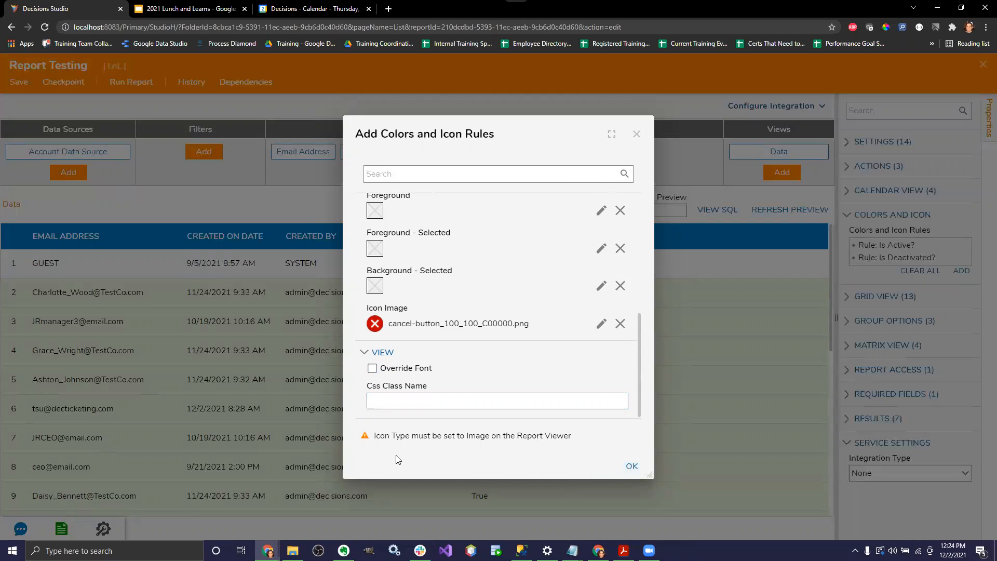
click(629, 467)
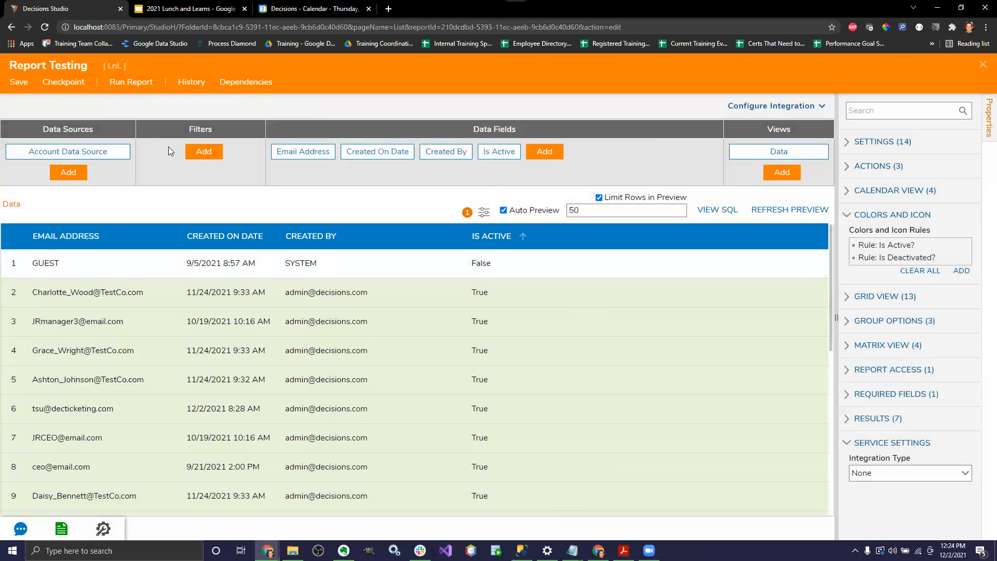
Refresh the report preview and set the grid view's Icon Type to Image.
click(789, 209)
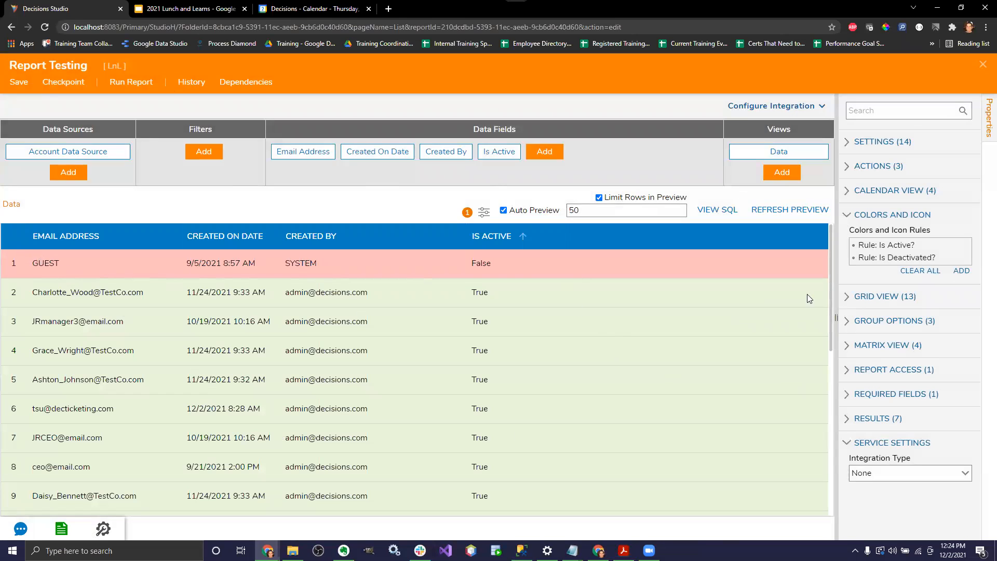
click(848, 301)
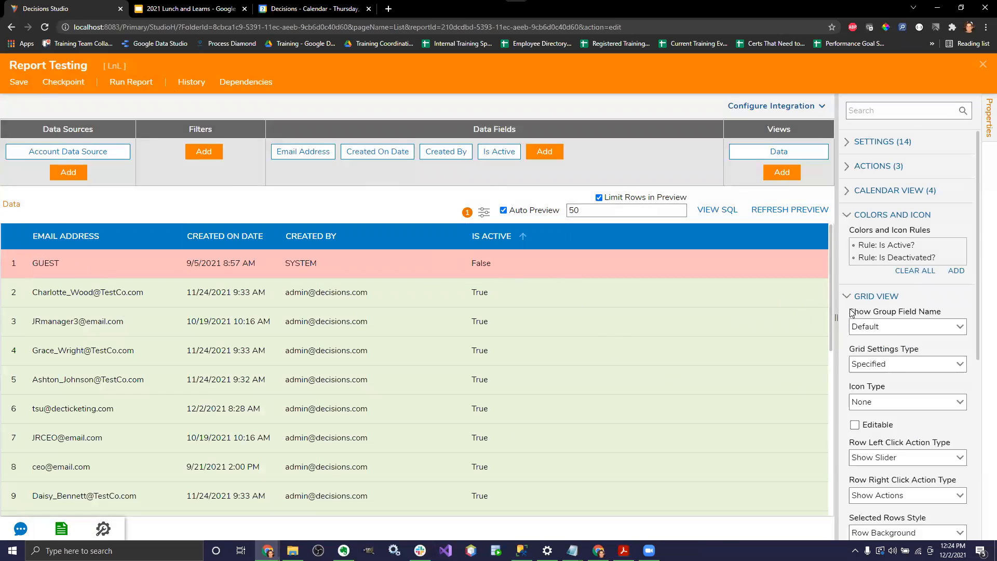
click(960, 401)
click(907, 477)
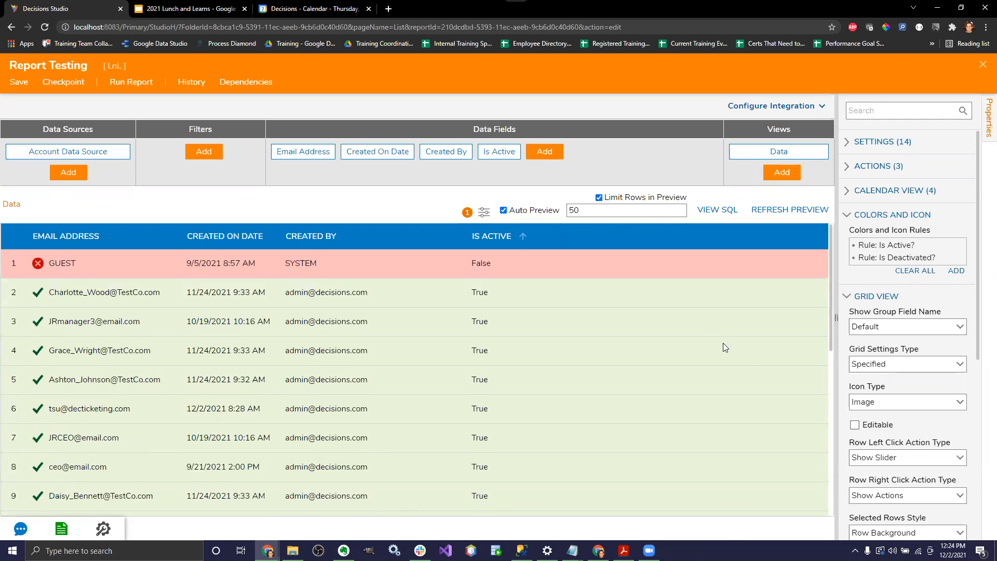
Narrow the Created By column in the report grid.
scroll(900, 483, down, 4)
scroll(900, 483, up, 2)
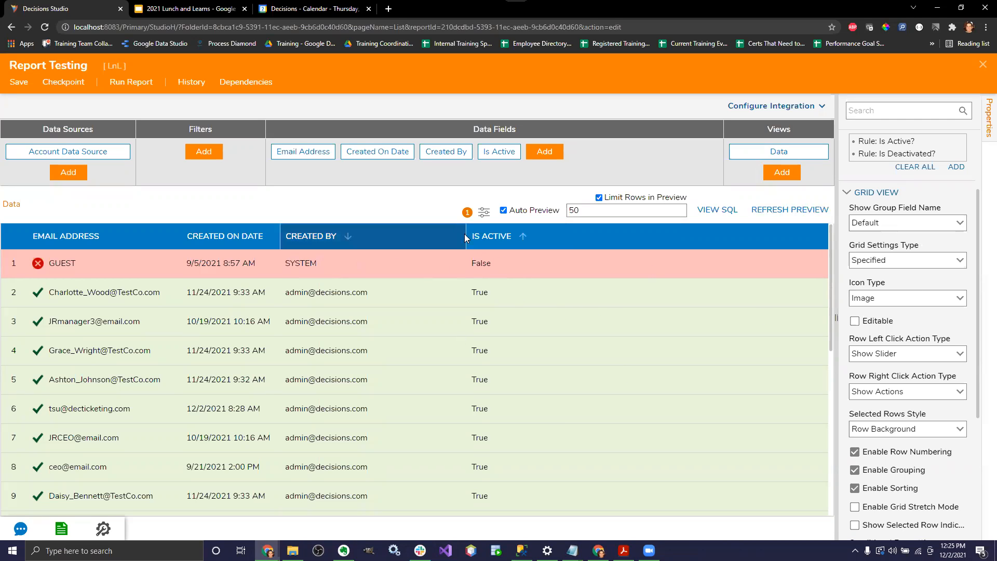
drag(464, 235, 432, 236)
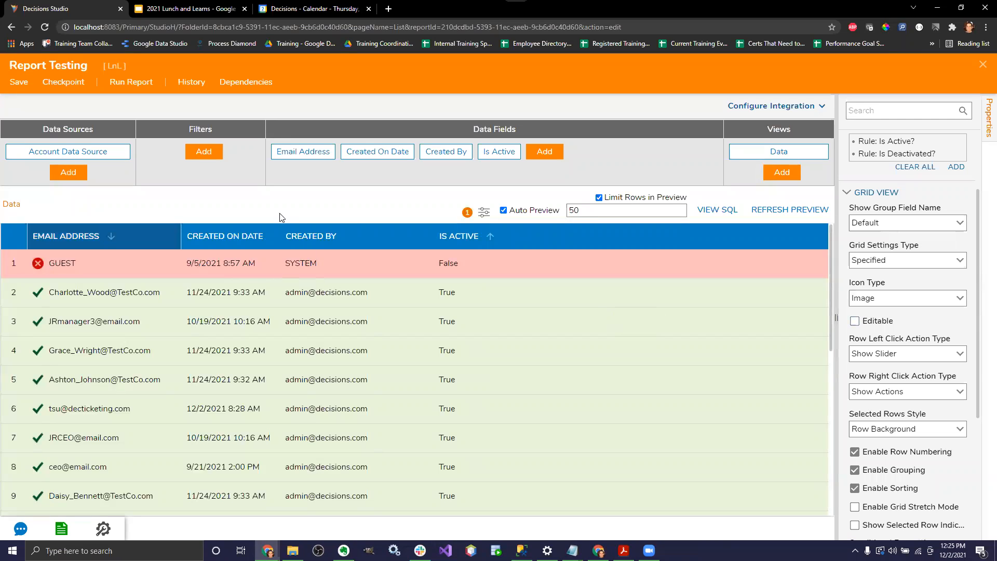
scroll(862, 281, down, 4)
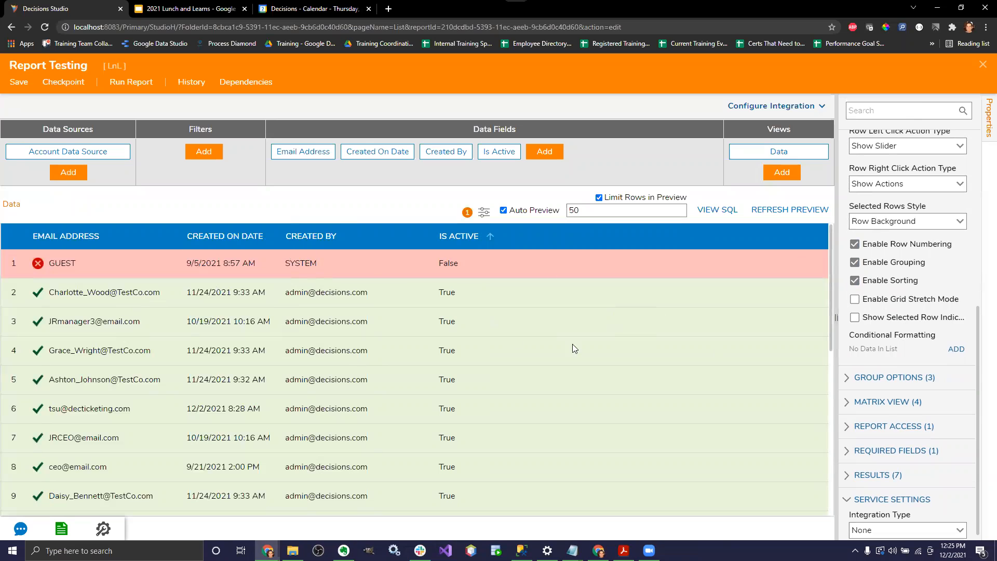
Clear the background color from the Is Active? color and icon rule and confirm the rule.
scroll(921, 346, up, 6)
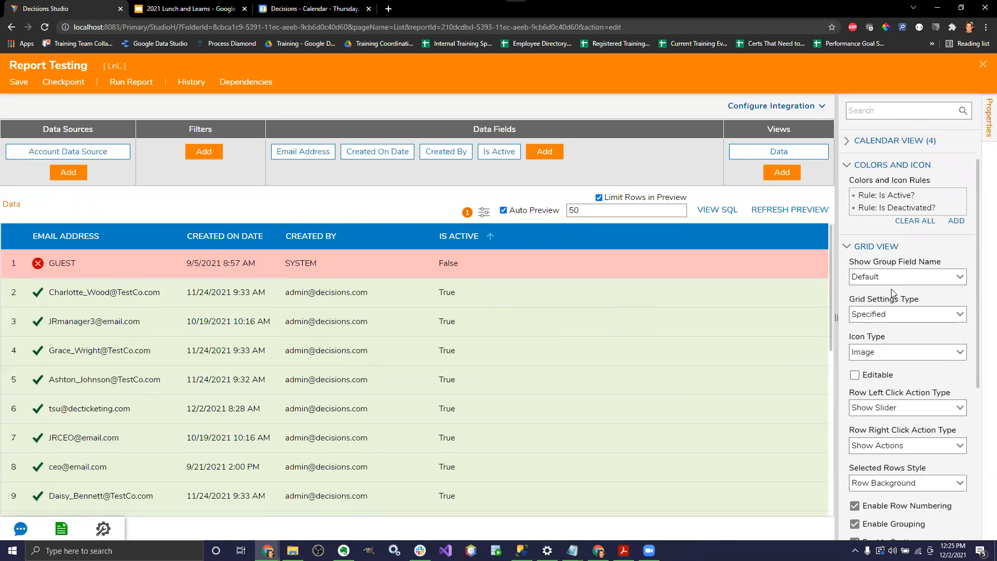
click(955, 246)
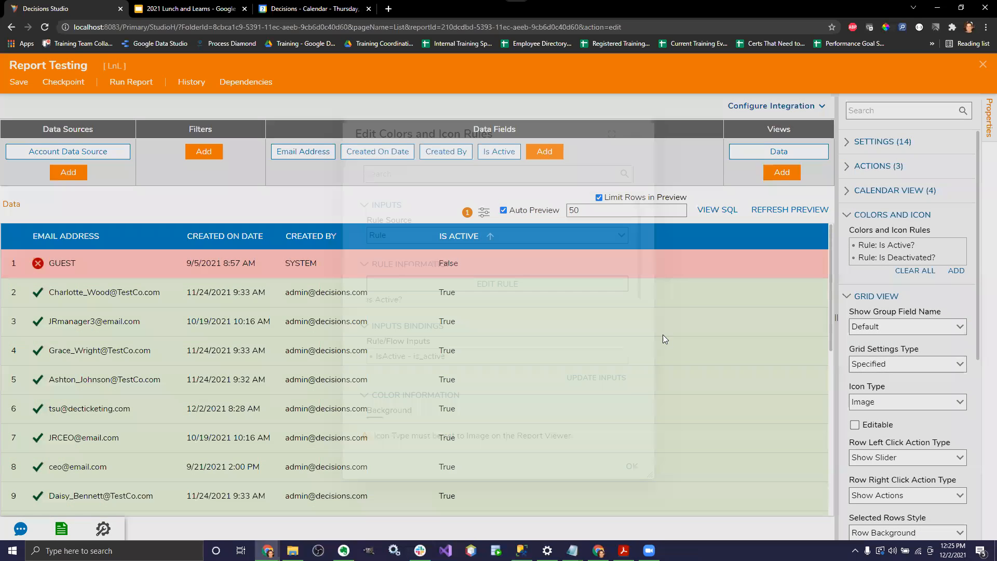
scroll(572, 291, down, 4)
scroll(582, 280, up, 1)
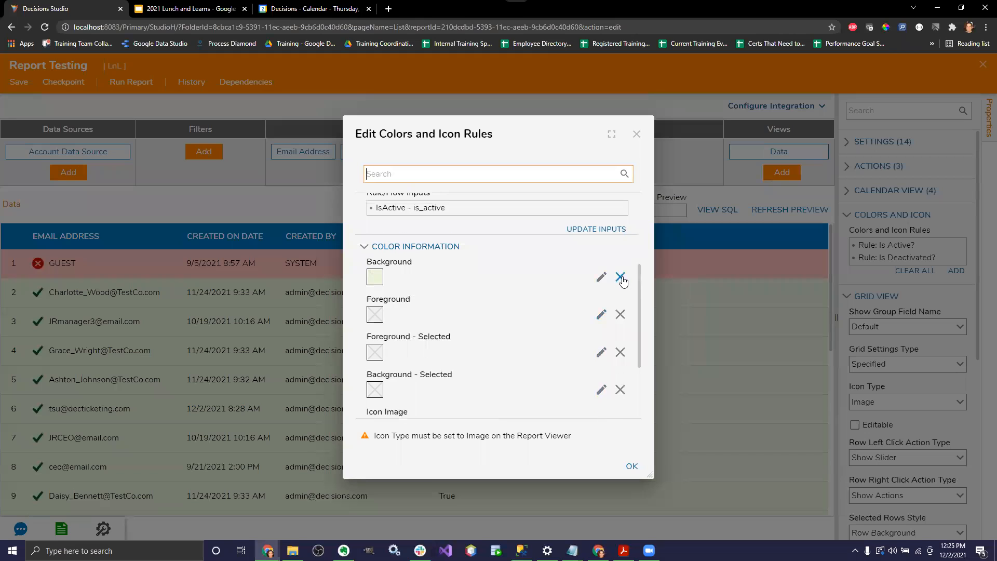
click(631, 467)
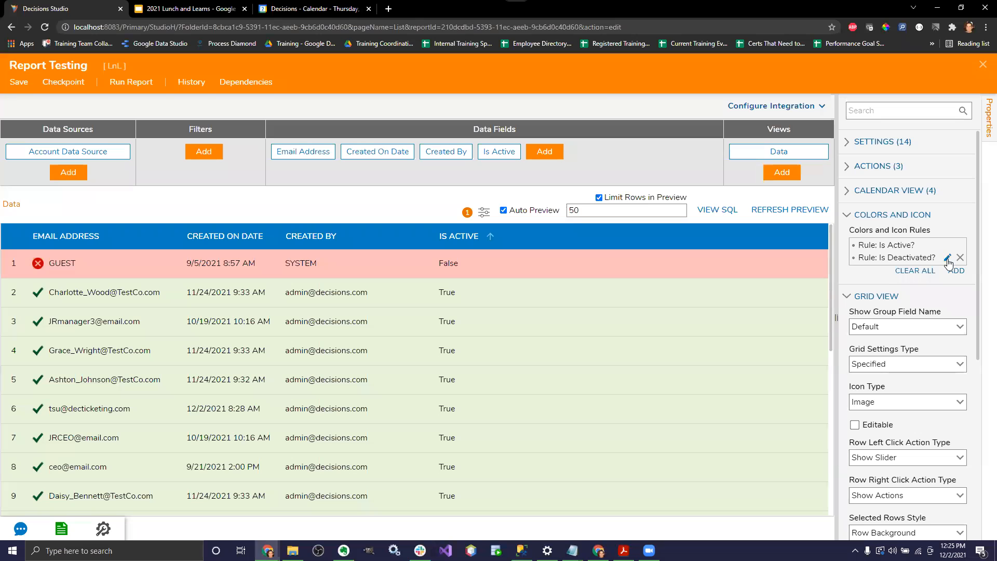
Clear the background color from the Is Deactivated? color and icon rule and confirm the rule.
click(948, 258)
scroll(550, 356, down, 3)
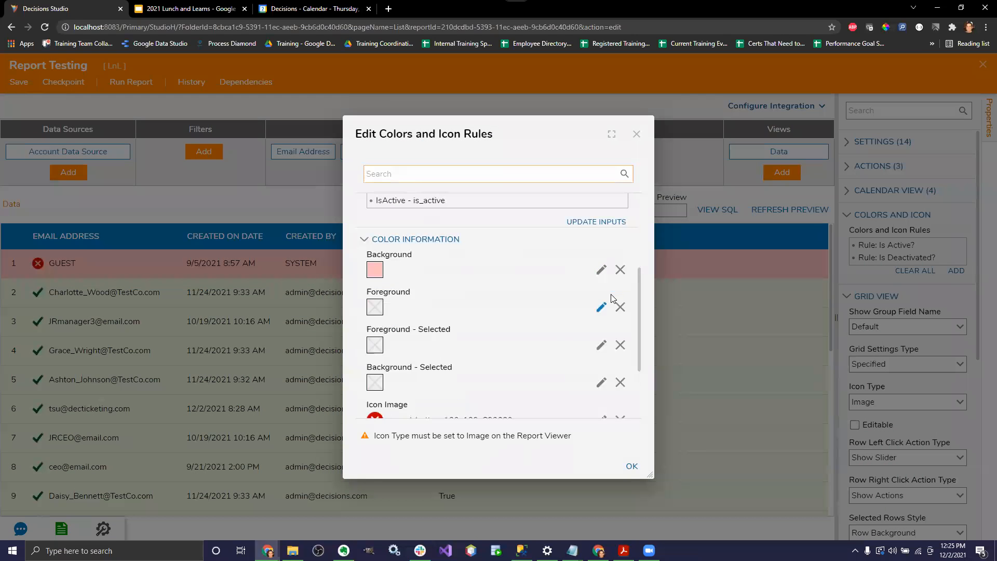
click(632, 466)
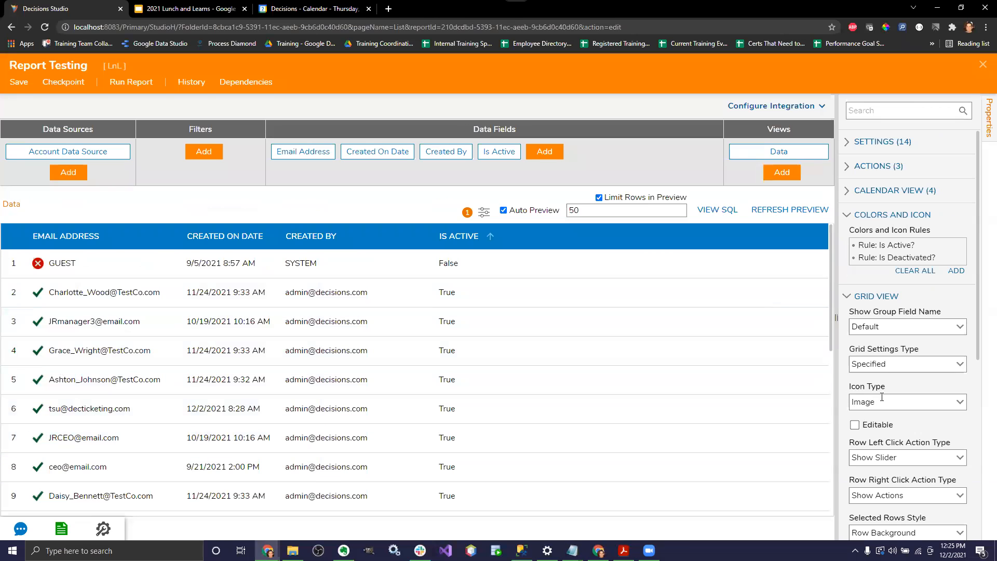
Save the Report Testing report and close it to return to the LnL folder.
scroll(896, 399, down, 4)
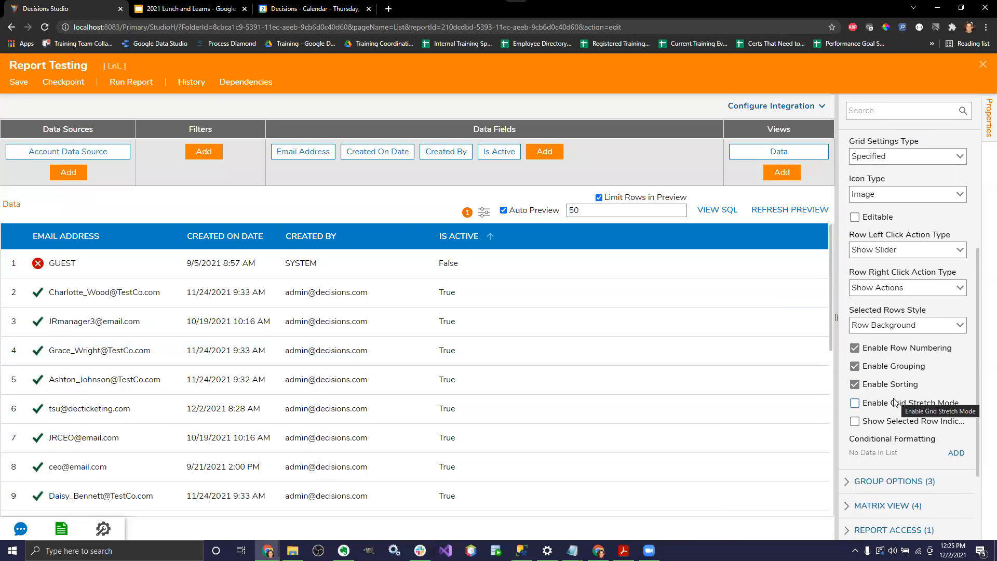
scroll(894, 403, up, 1)
scroll(895, 401, up, 2)
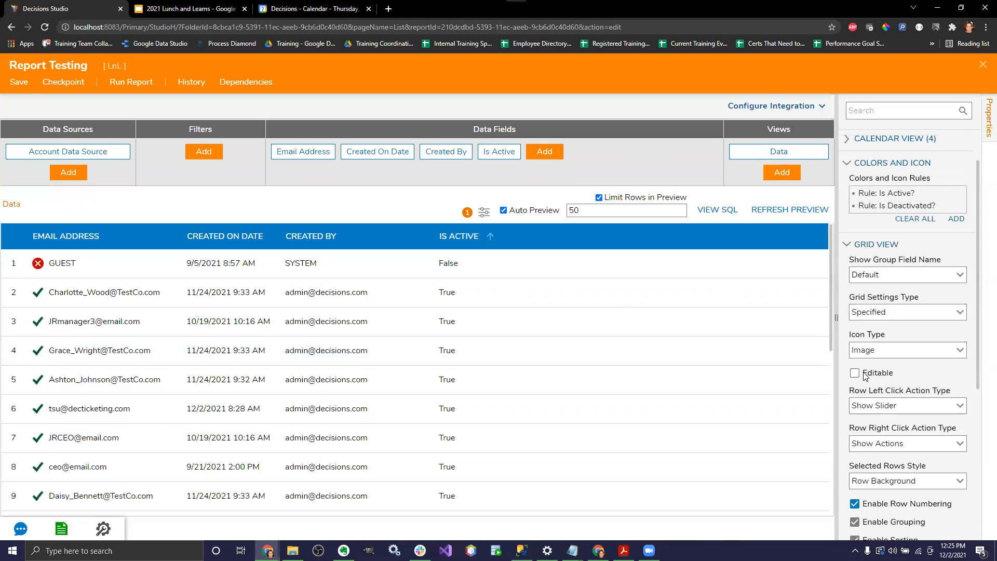
click(16, 85)
click(631, 348)
click(983, 67)
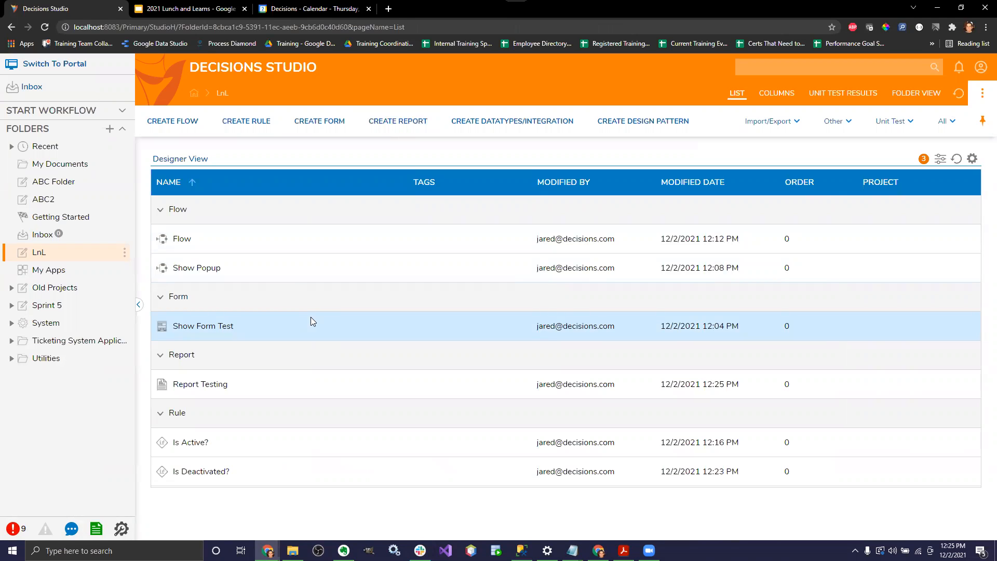
Open the Show Popup flow from the LnL folder, run it in the debugger, and close the debugger.
click(437, 36)
double_click(205, 269)
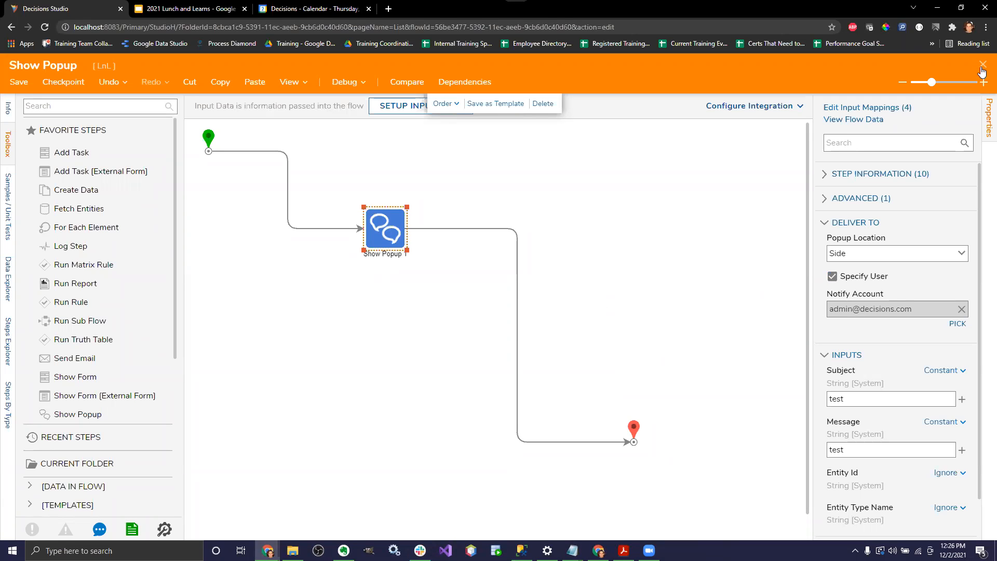
mouse_move(333, 226)
click(349, 84)
click(483, 238)
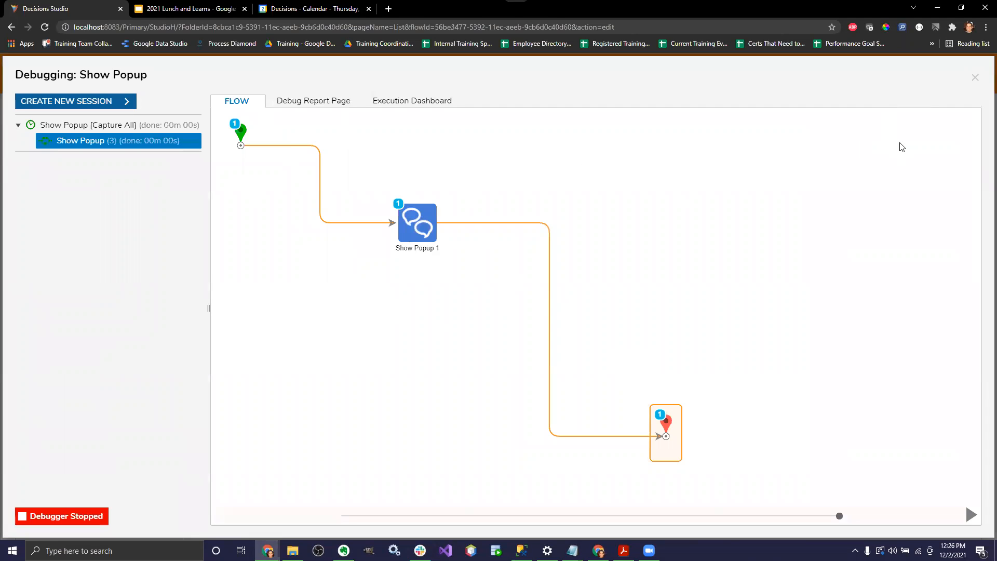
click(975, 77)
Move the Show Popup 1 step slightly down and right, and check the accounts available for Notify Account.
click(387, 238)
drag(387, 238, 409, 269)
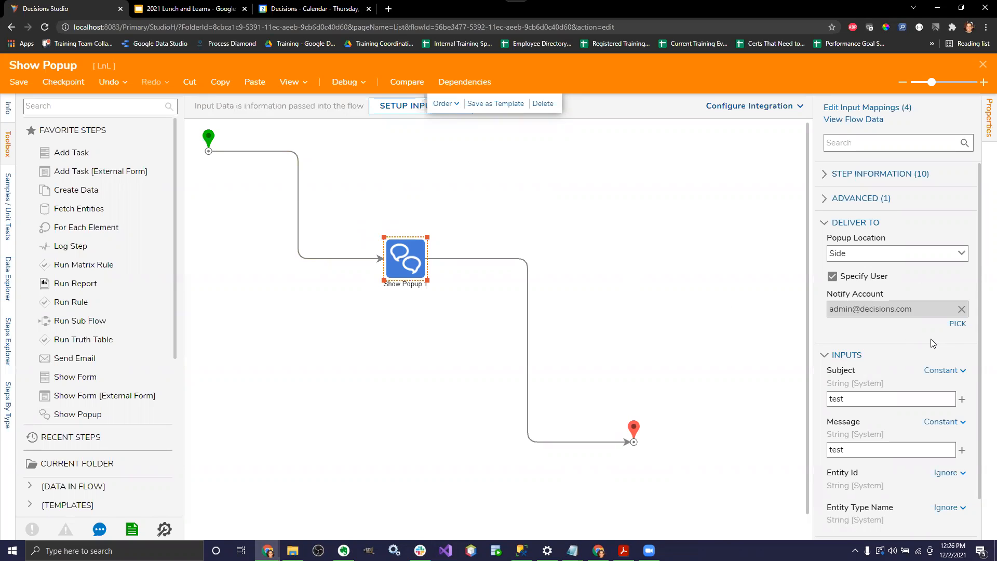
click(957, 323)
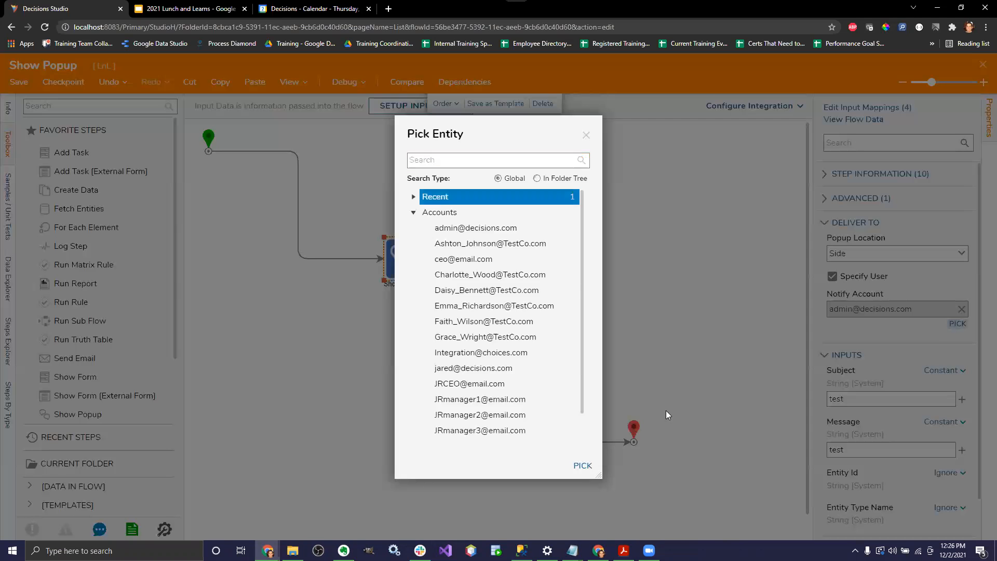
click(586, 135)
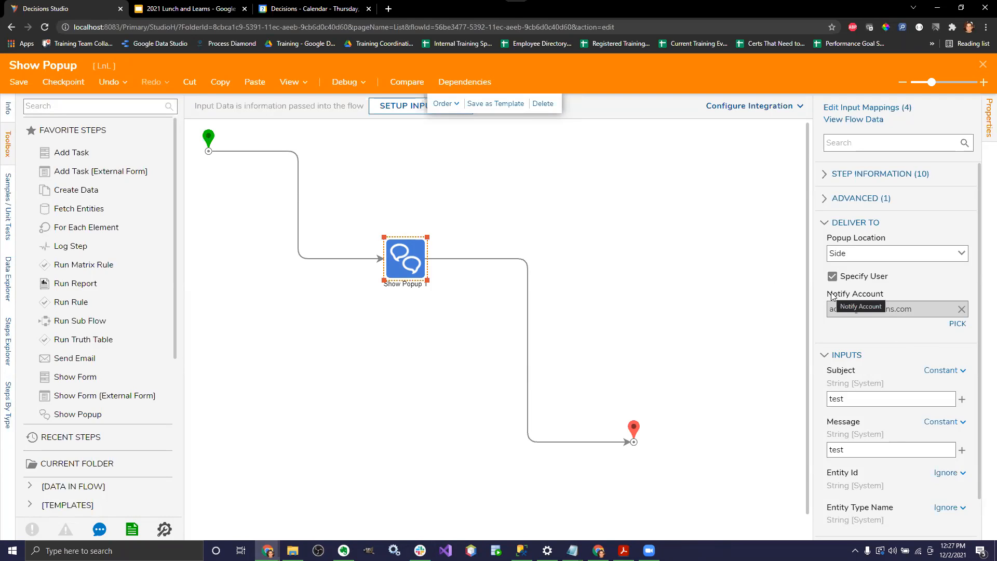
Save and close the Show Popup flow, and check which account is signed in to the studio.
click(983, 64)
click(643, 357)
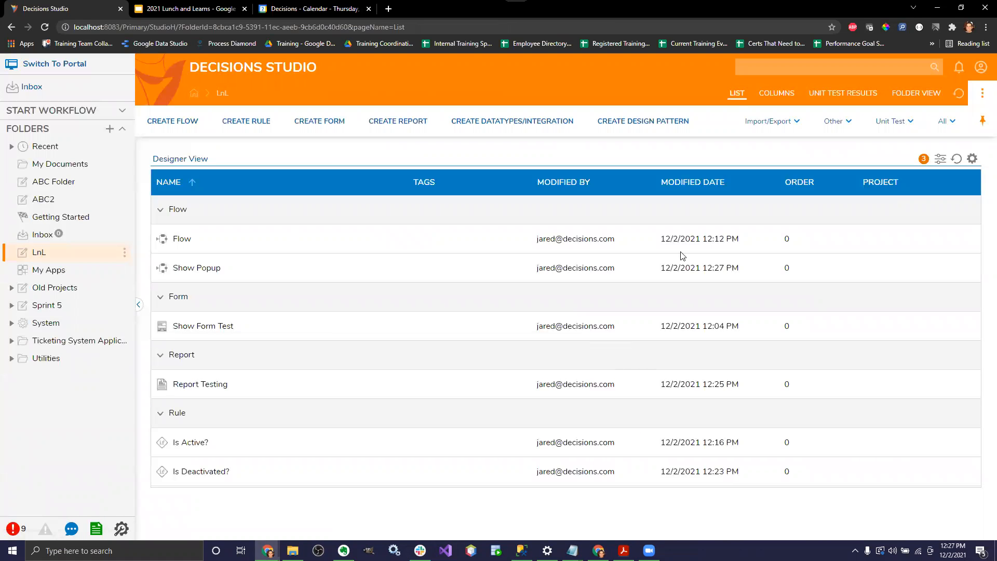
click(980, 68)
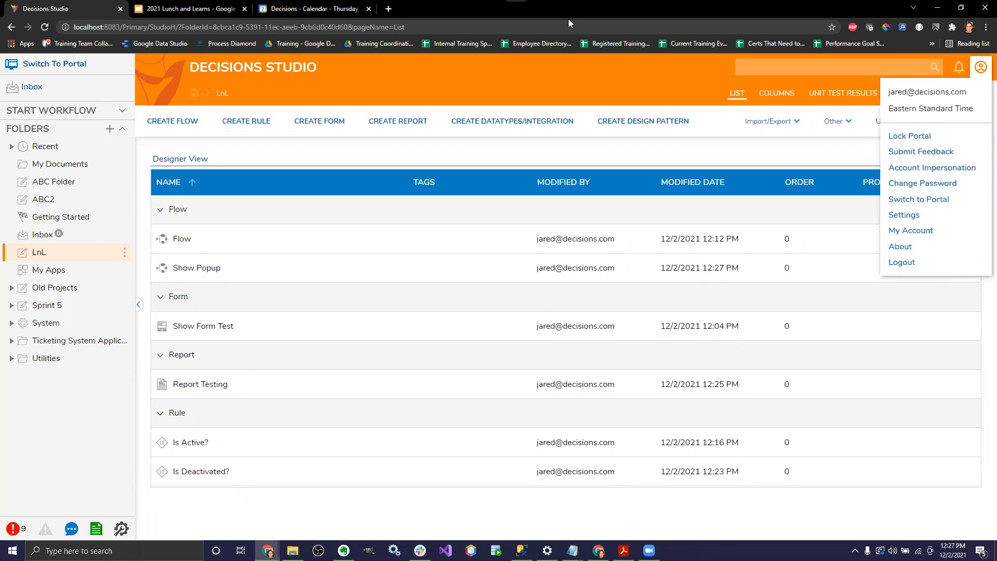
mouse_move(940, 97)
mouse_down()
mouse_move(894, 86)
mouse_move(888, 107)
mouse_up()
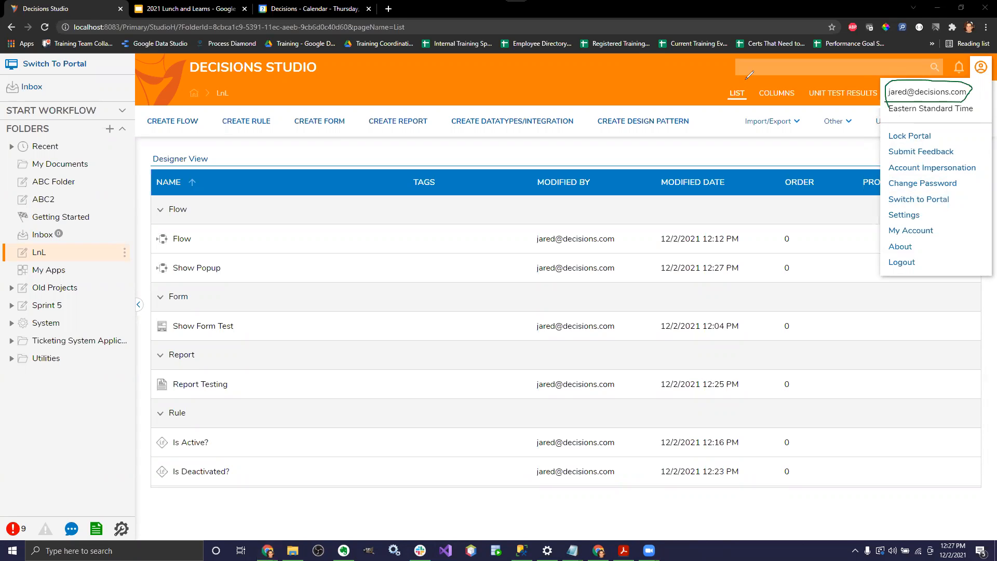
key(ctrl+z)
Reopen the Show Popup flow and set the Show Popup 1 step's Notify Account to the signed-in user's account.
double_click(205, 269)
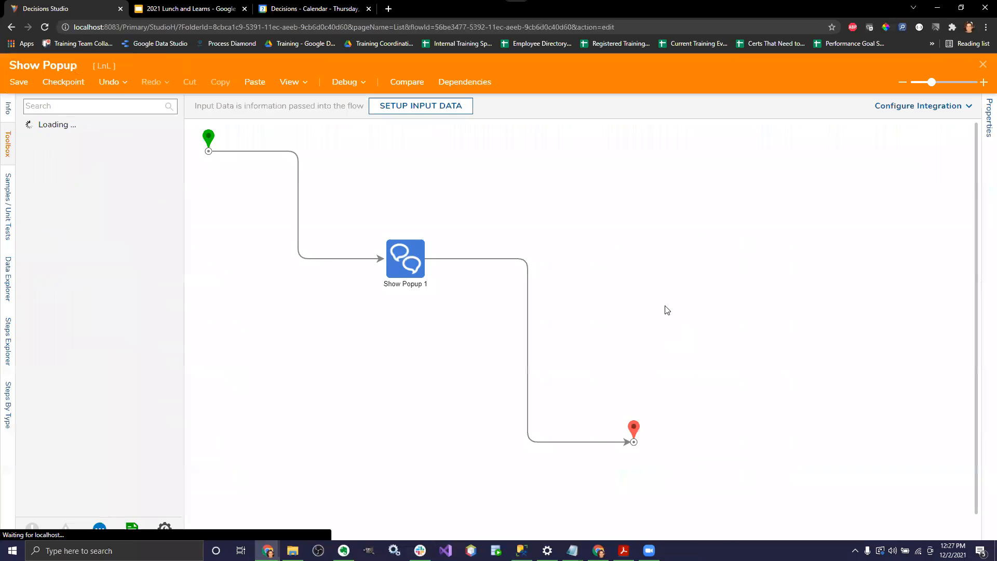
click(414, 265)
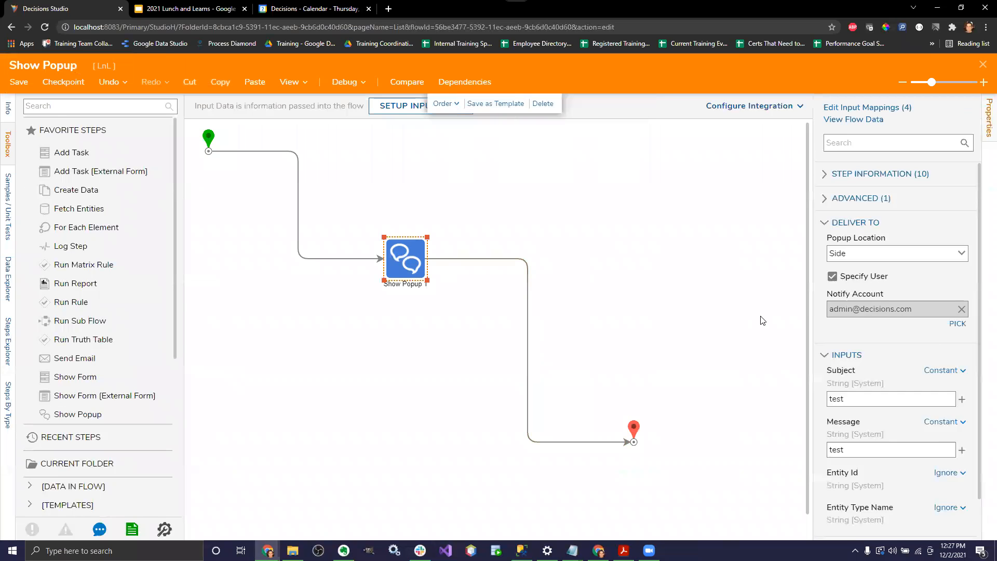
click(957, 324)
click(479, 163)
text(jared)
click(477, 196)
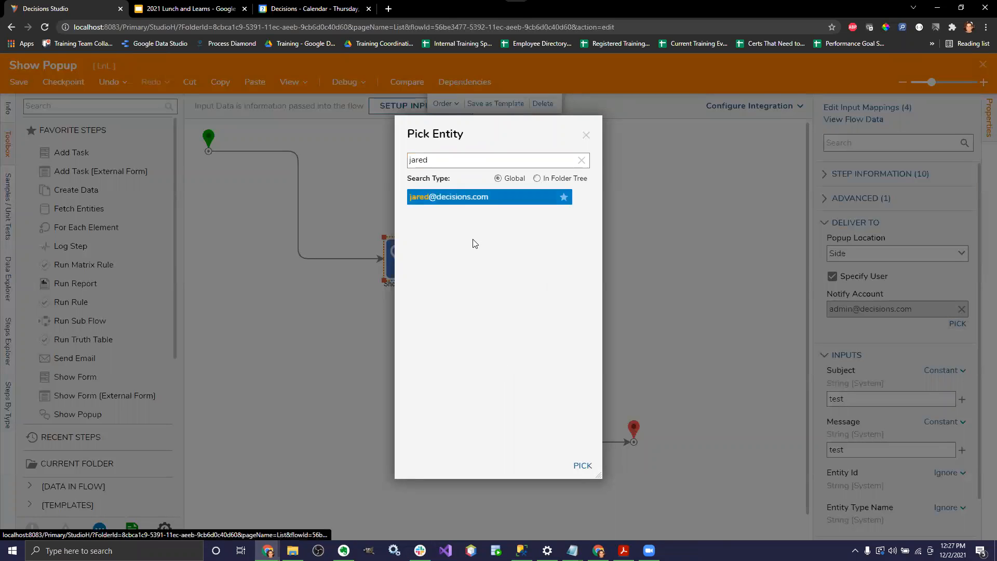
click(583, 466)
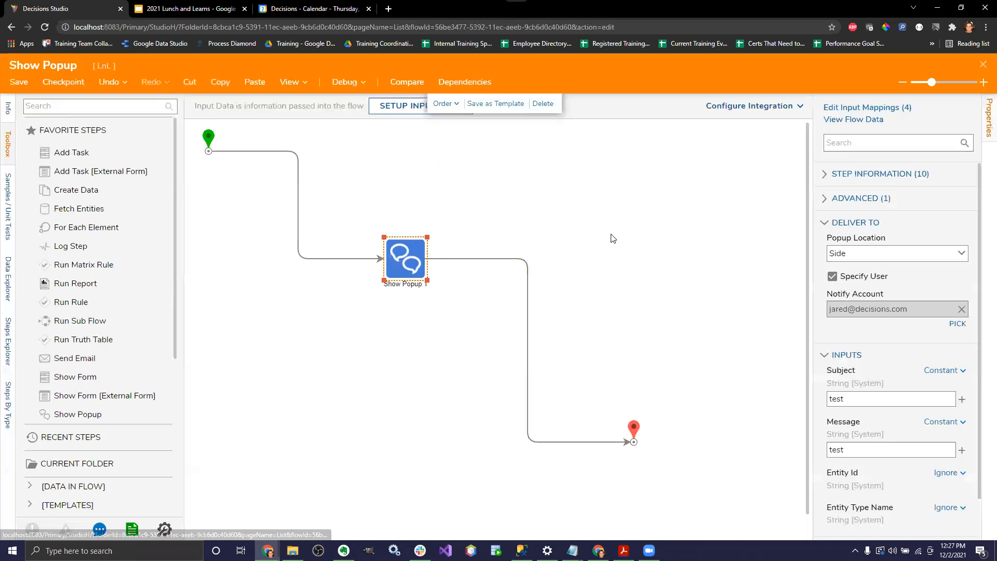
Debug the Show Popup flow to test the popup delivery, and close the debugger.
click(344, 81)
click(469, 246)
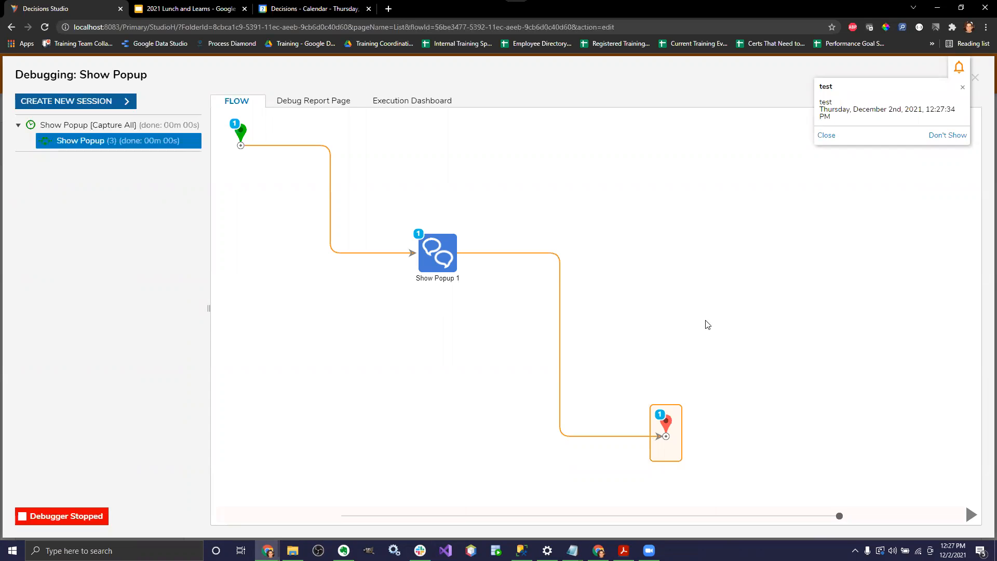
click(974, 79)
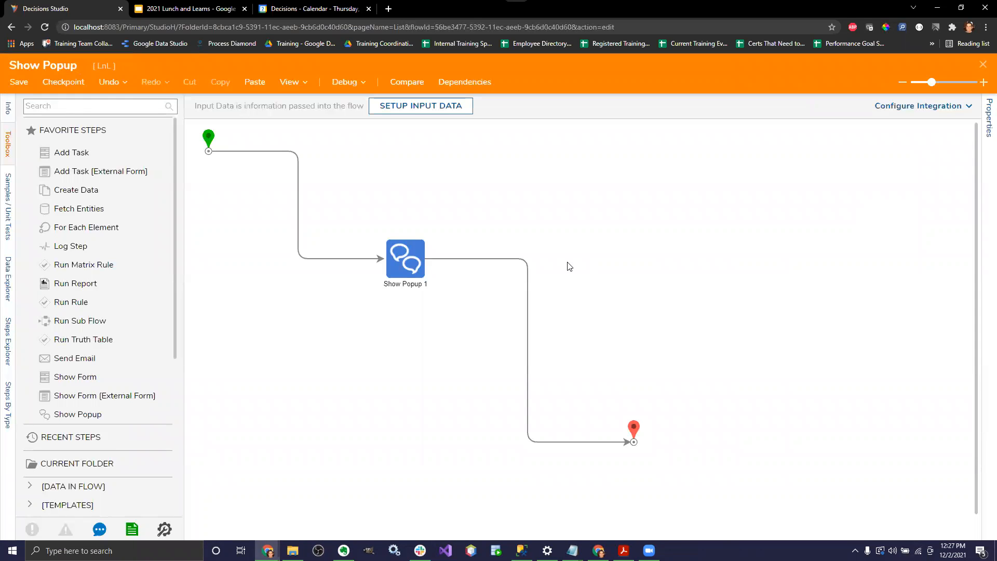
Review the Show Popup 1 step's Notify Account and search the toolbox for "Send Notifcation To Accounts".
click(404, 269)
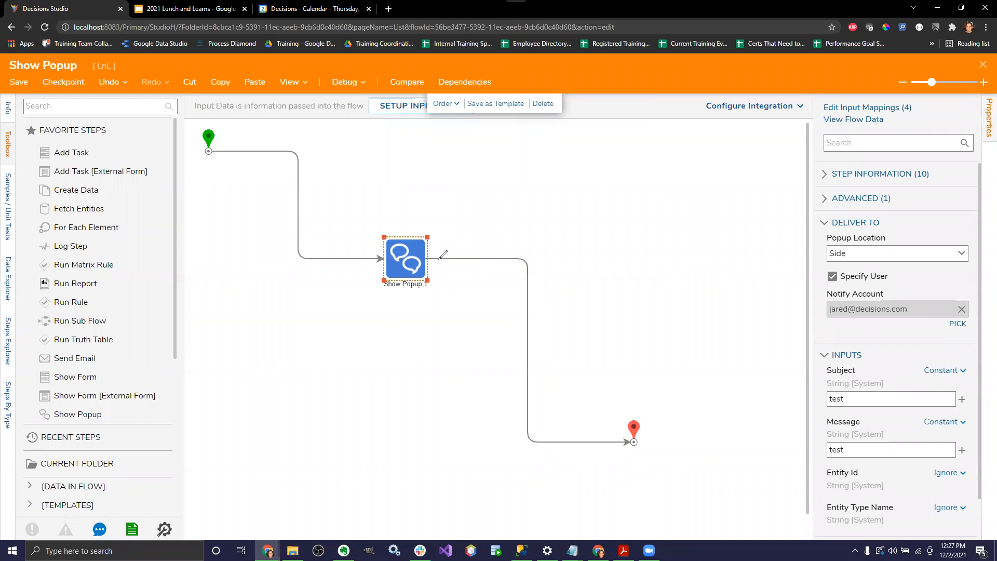
mouse_move(831, 325)
mouse_down()
mouse_move(913, 343)
mouse_move(976, 303)
mouse_move(849, 288)
mouse_move(834, 326)
mouse_up()
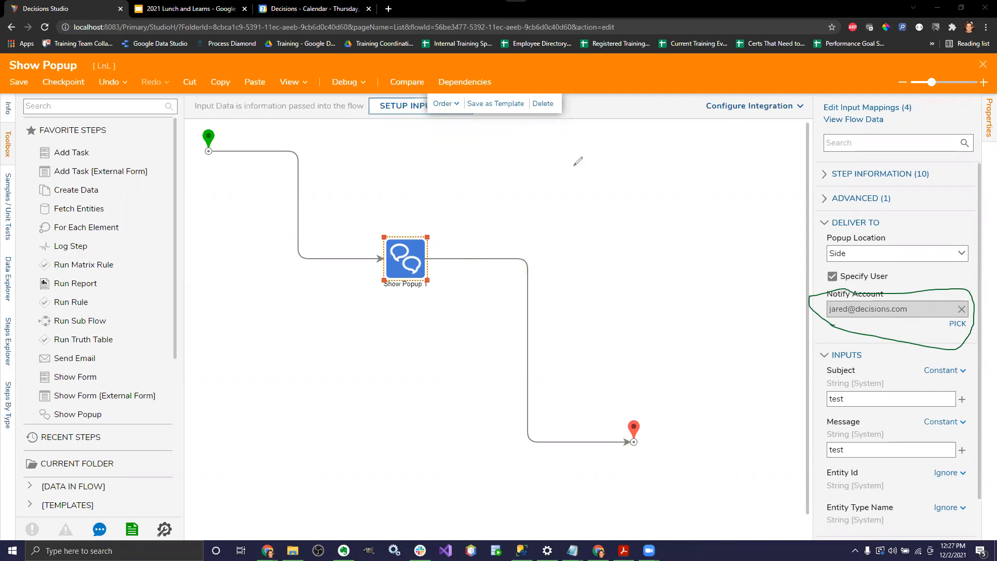
click(82, 112)
text(Send Notifcation)
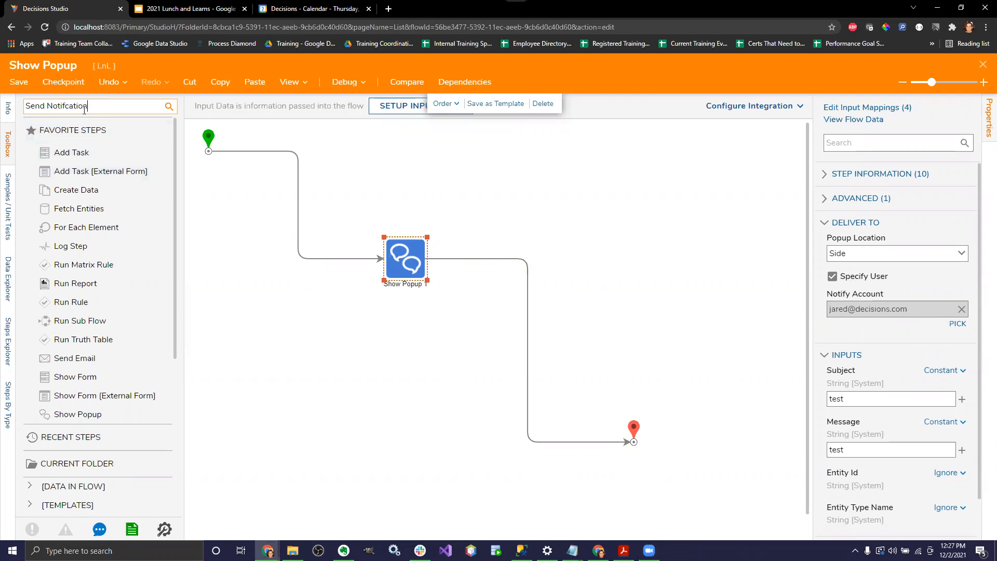
text(s TO  ACC)
key(BackSpace)
key(BackSpace)
text(ccounts)
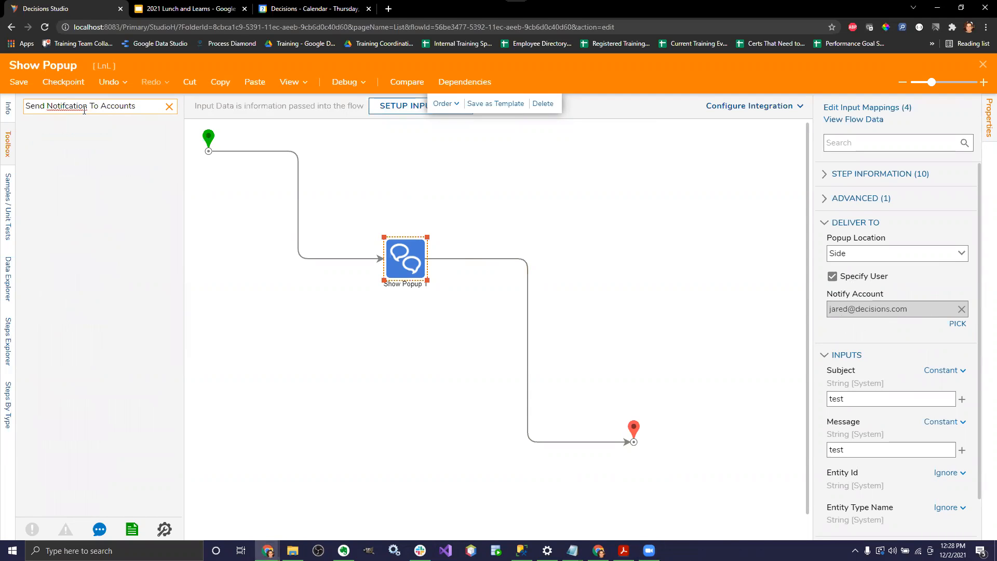
Correct the toolbox search term to "Send Notifications".
key(BackSpace)
key(BackSpace)
key(BackSpace)
key(BackSpace)
key(BackSpace)
key(BackSpace)
key(BackSpace)
key(BackSpace)
key(BackSpace)
key(BackSpace)
key(BackSpace)
key(BackSpace)
key(BackSpace)
key(BackSpace)
key(BackSpace)
key(BackSpace)
text(ications)
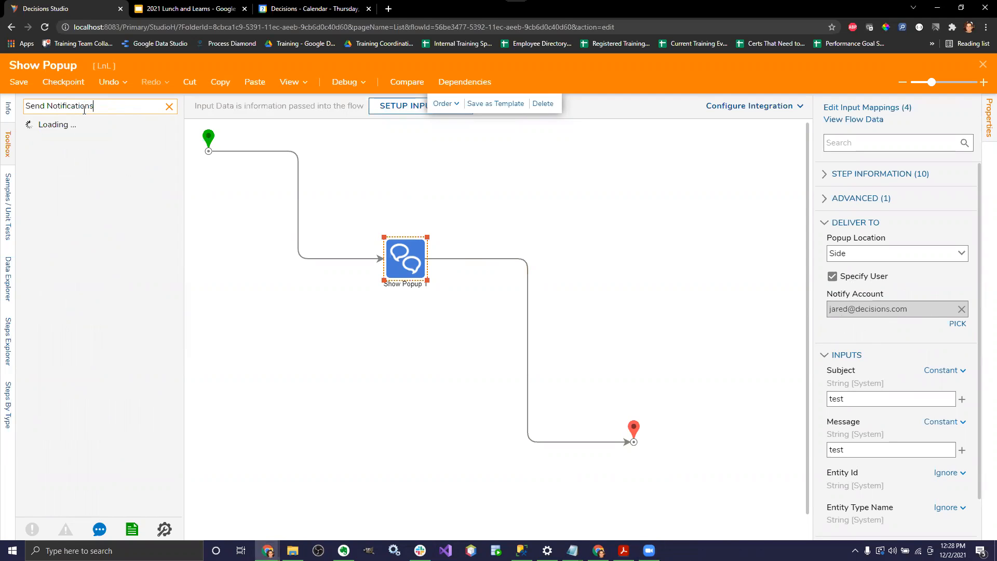
Search the toolbox for "Send", add a Send Notification To Accounts and Groups step, and position it above Show Popup 1.
key(BackSpace)
key(BackSpace)
key(BackSpace)
key(BackSpace)
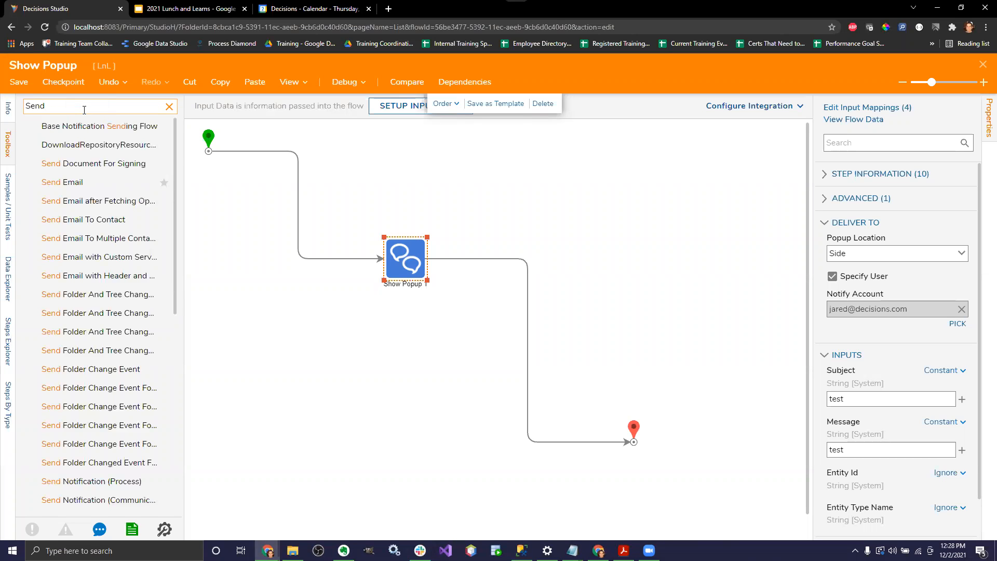
scroll(174, 374, down, 3)
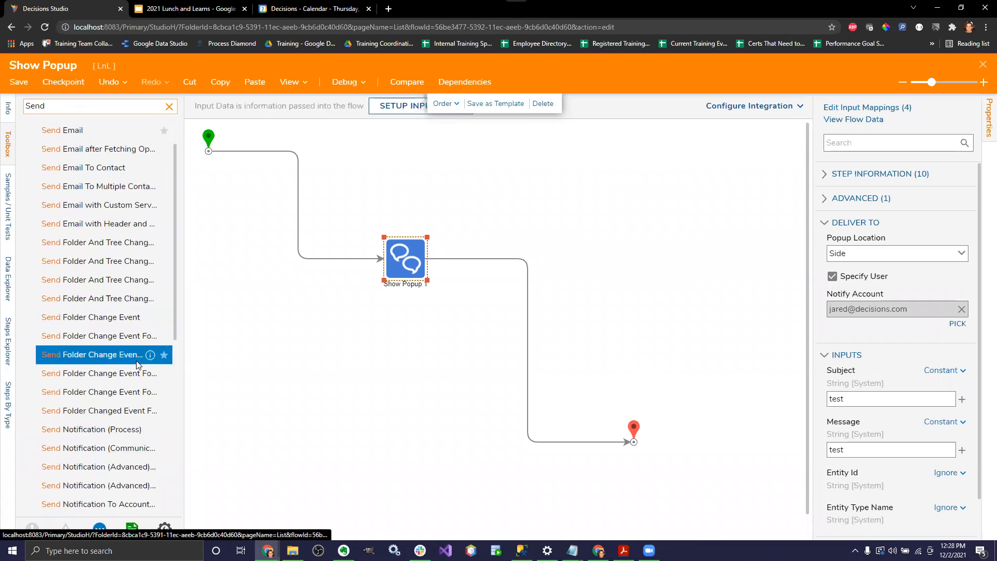
drag(176, 381, 426, 372)
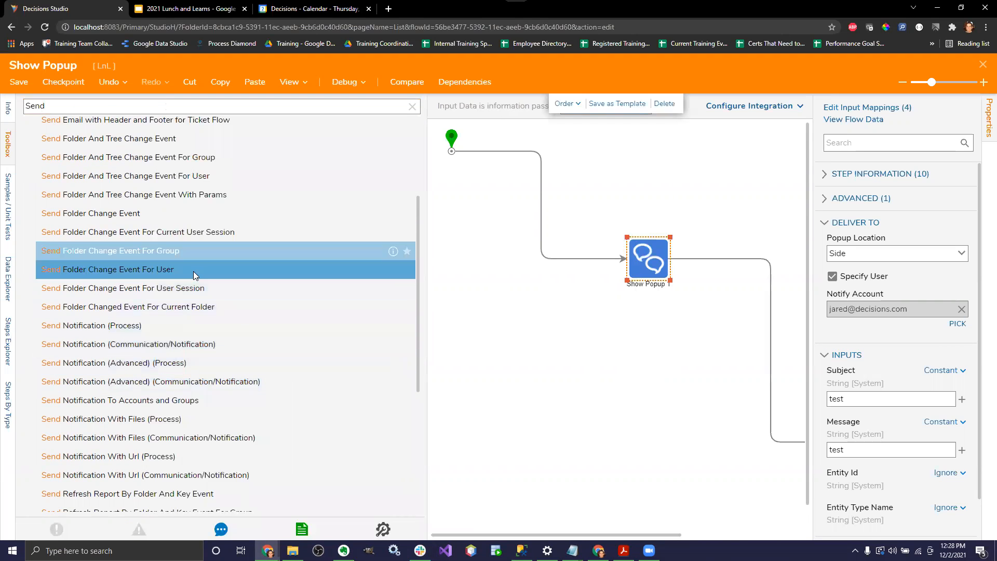
click(131, 349)
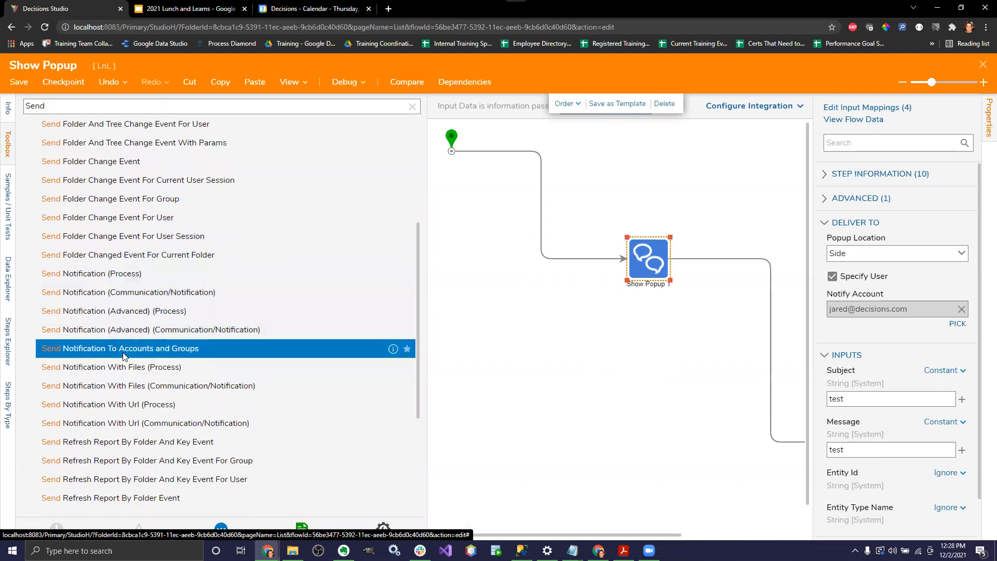
drag(392, 344, 570, 328)
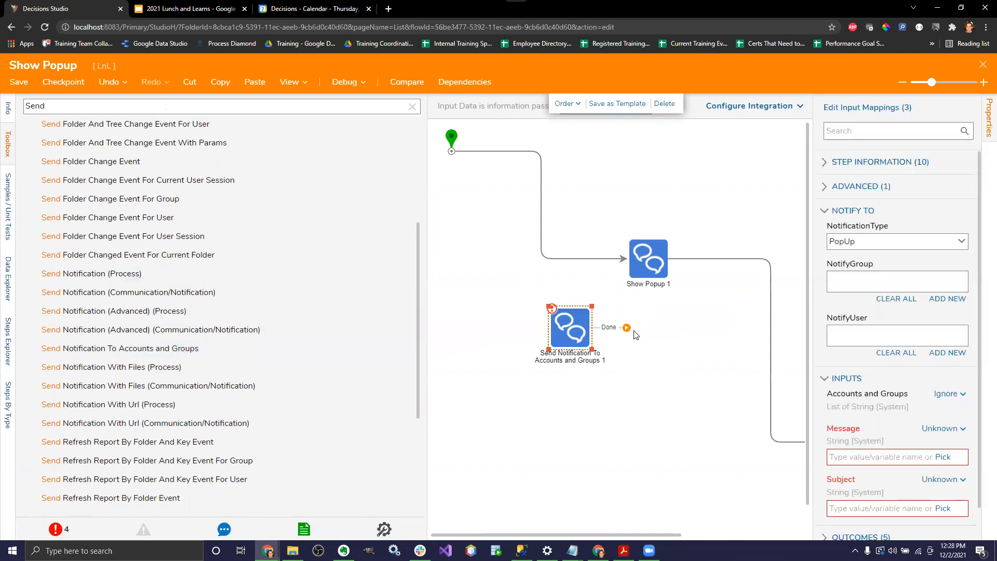
drag(427, 282, 268, 283)
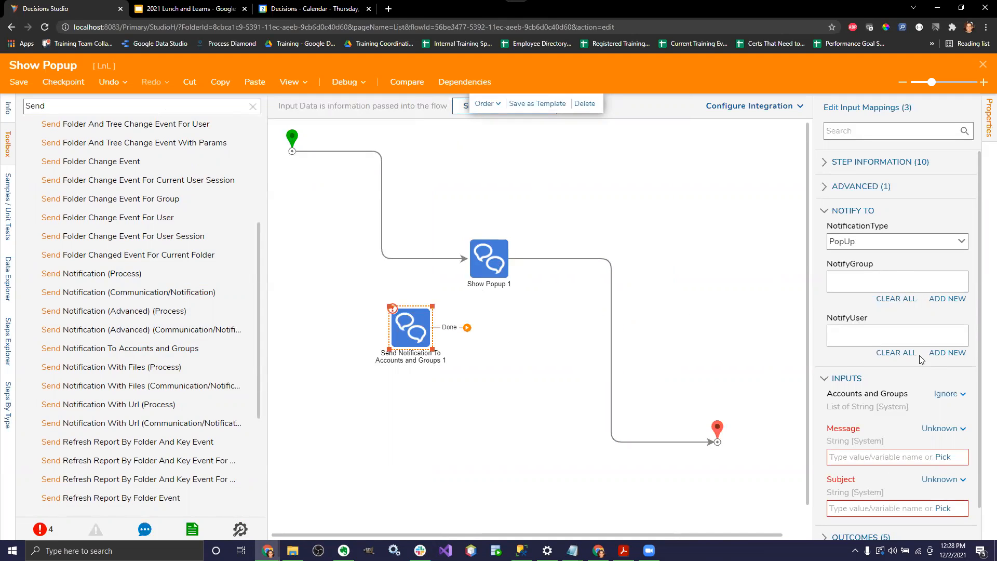
drag(416, 334, 611, 204)
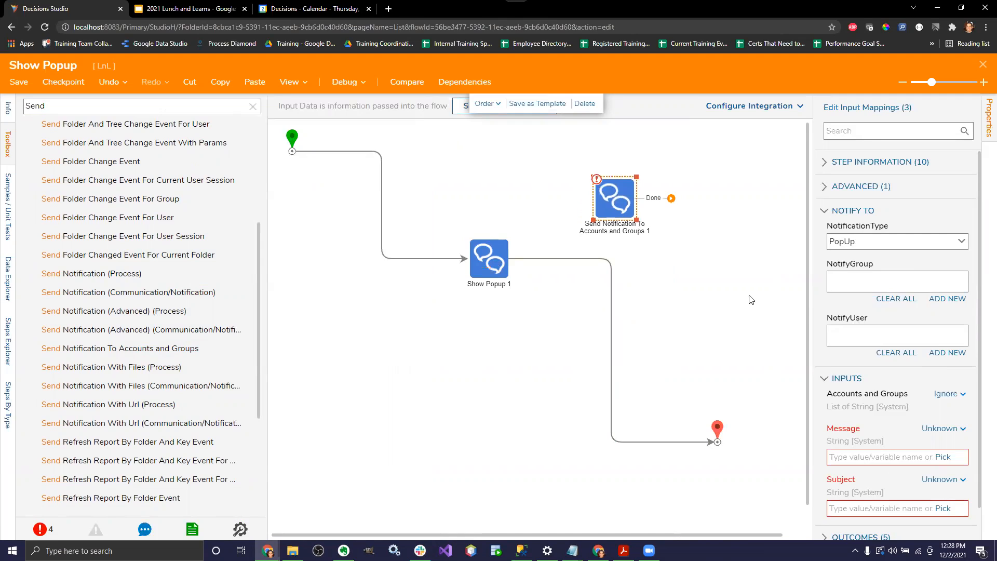
Delete the Show Popup 1 step and connect Send Notification To Accounts and Groups 1 between the start and end steps.
scroll(898, 382, down, 1)
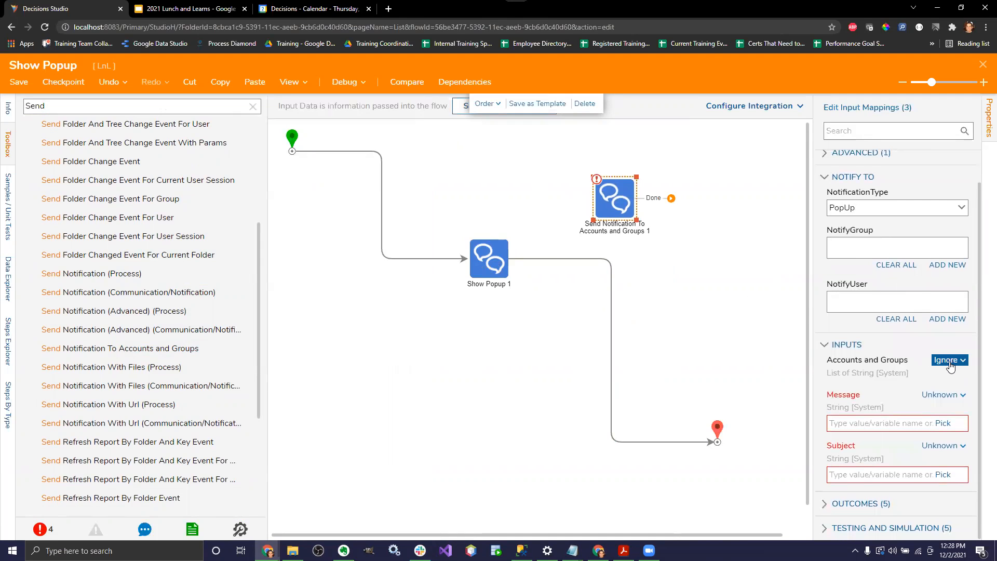
click(945, 360)
right_click(500, 283)
click(513, 279)
drag(614, 200, 525, 273)
click(342, 441)
drag(332, 155, 482, 323)
drag(544, 314, 716, 441)
drag(496, 321, 471, 272)
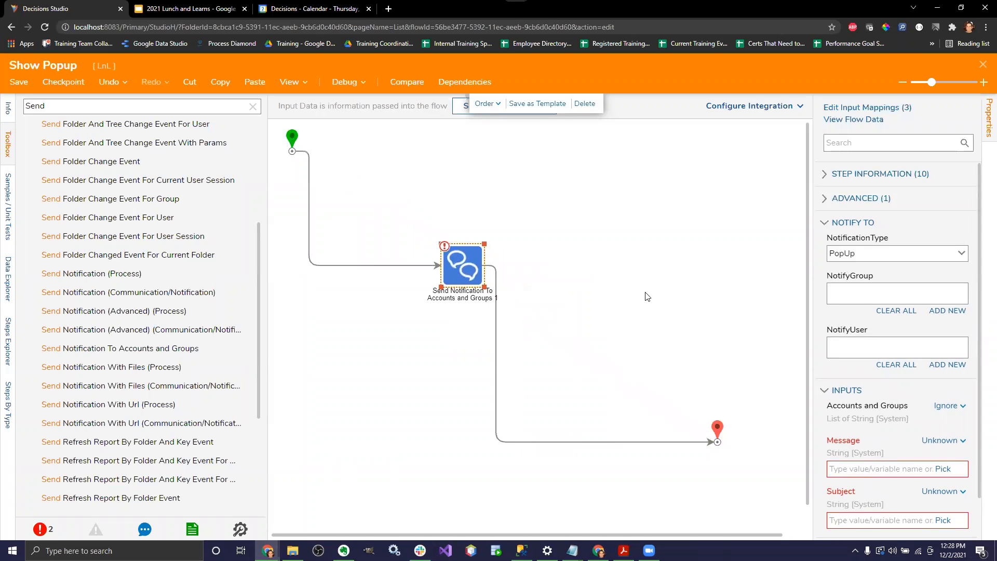
drag(709, 420, 684, 385)
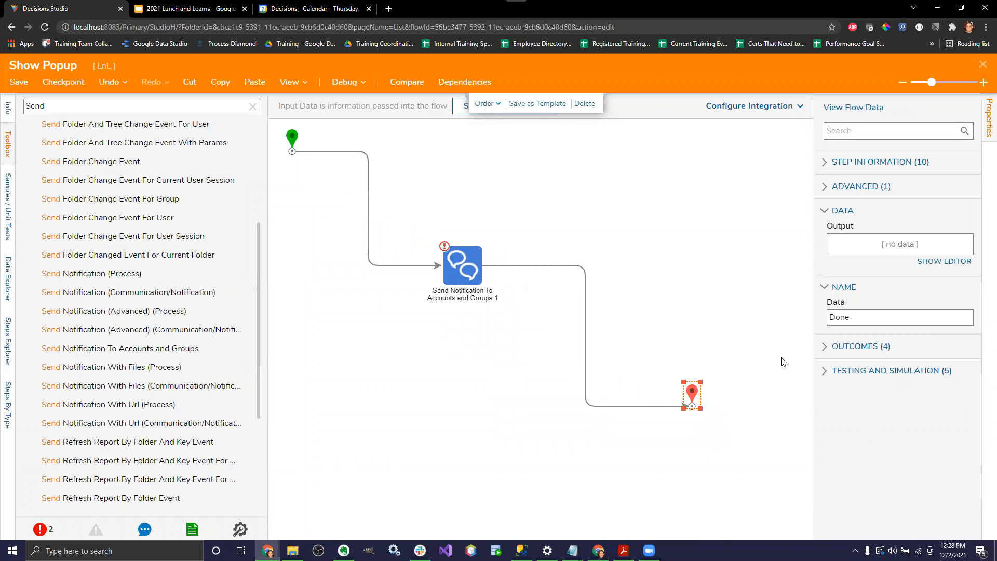
Set the Accounts and Groups input mapping of the Send Notification To Accounts and Groups 1 step to Select From Flow.
click(468, 278)
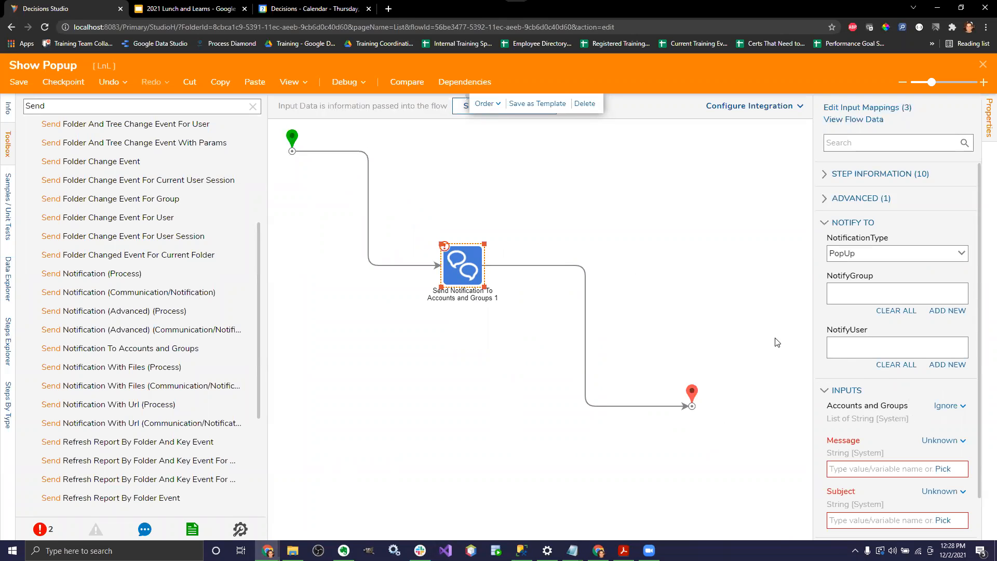
scroll(917, 402, down, 1)
scroll(917, 402, down, 2)
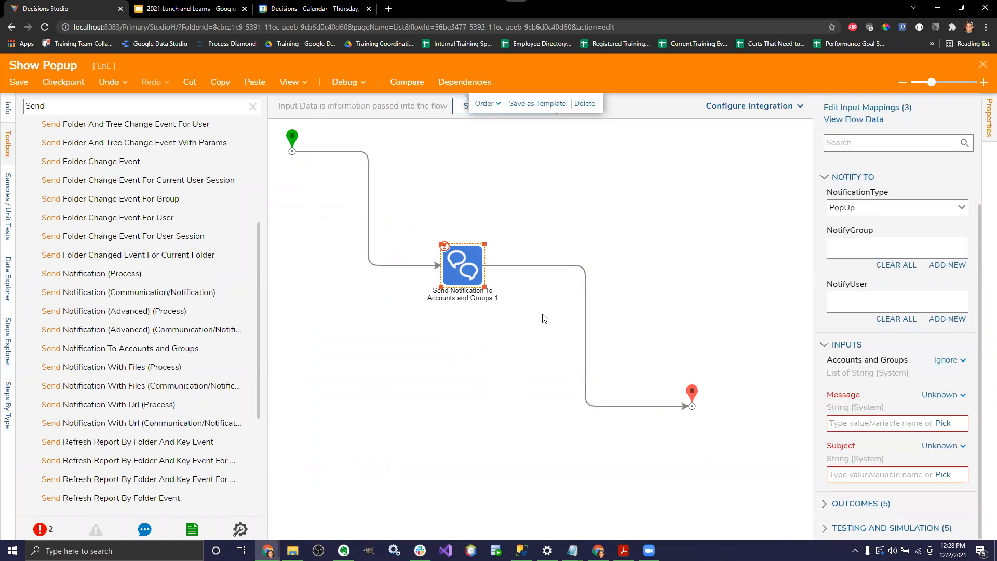
click(945, 361)
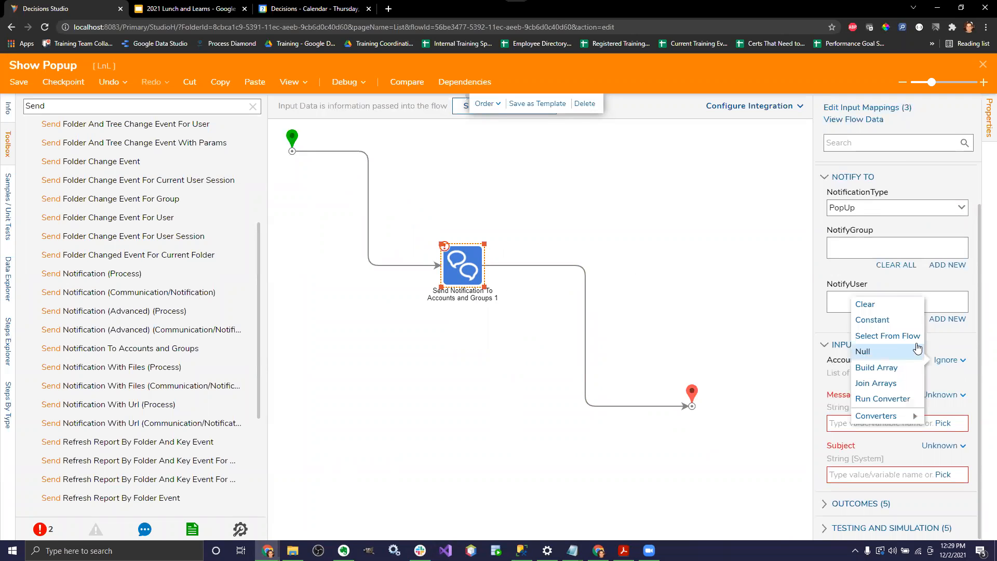
click(905, 340)
click(739, 79)
Map the Message input as the constant "I am a cool step!".
click(941, 423)
click(870, 370)
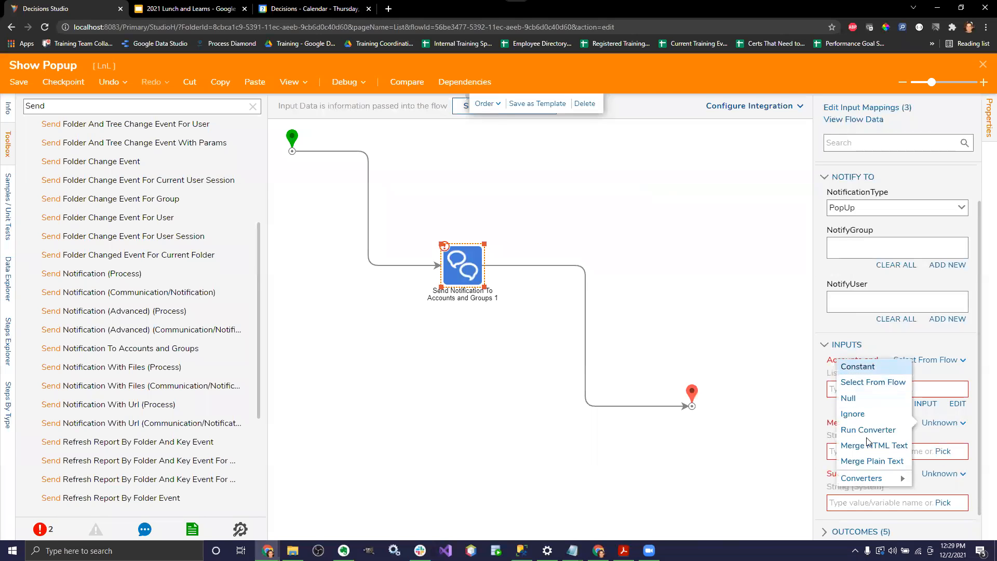
text(I a)
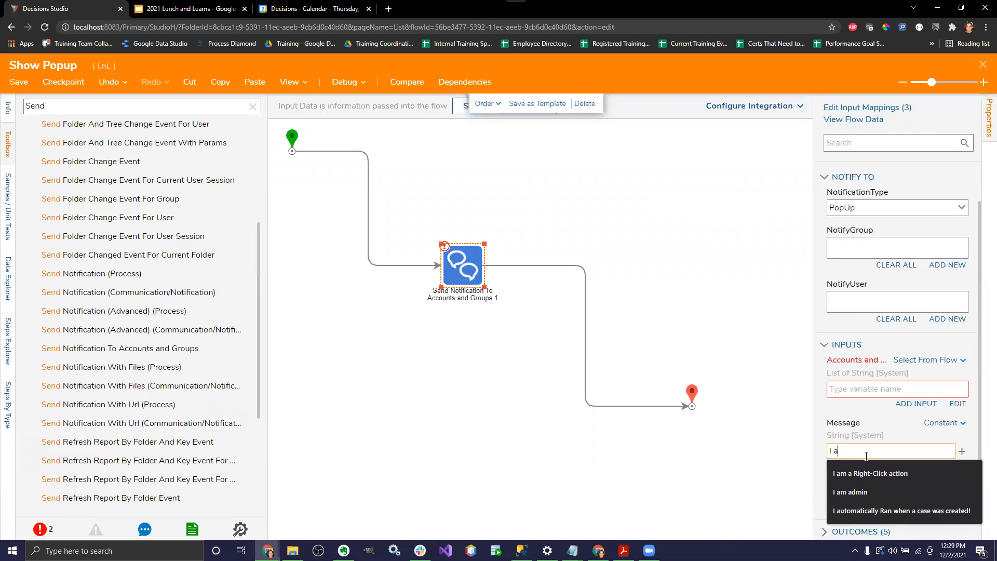
text(m a cool step!)
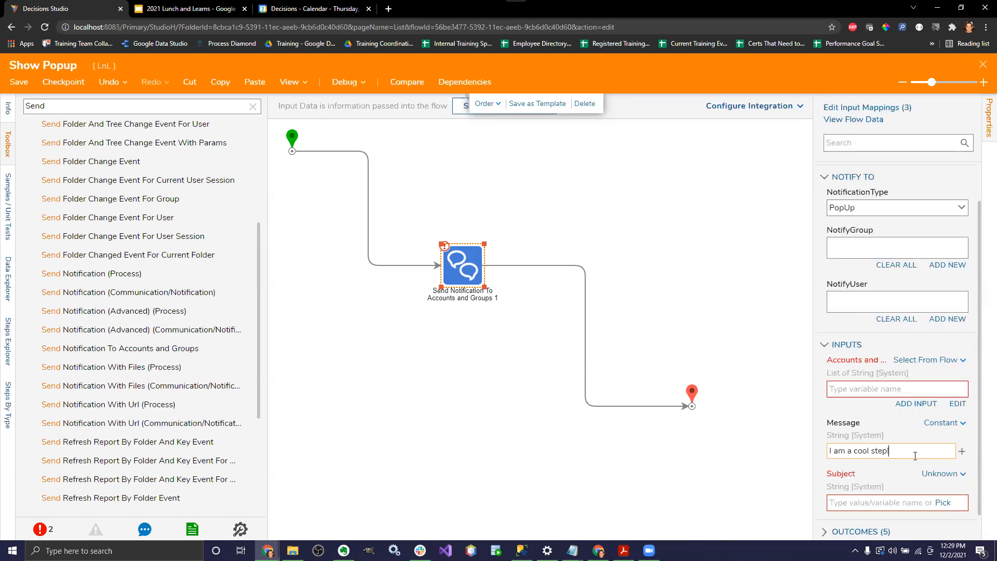
Map the Subject input as the constant "Dynamically Sending message to different groups".
click(943, 474)
click(868, 418)
click(861, 503)
text(Dy)
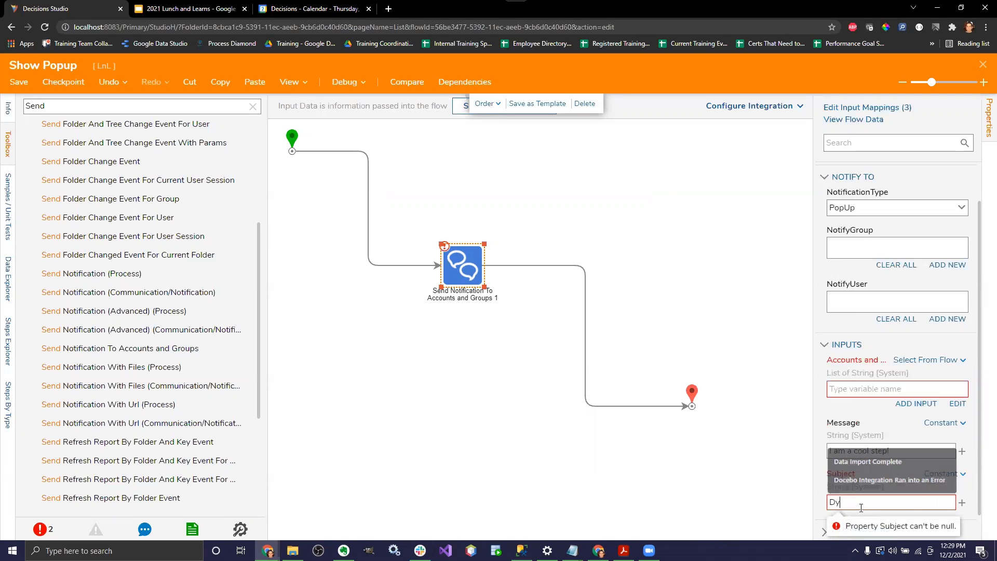
text(namically Seendik)
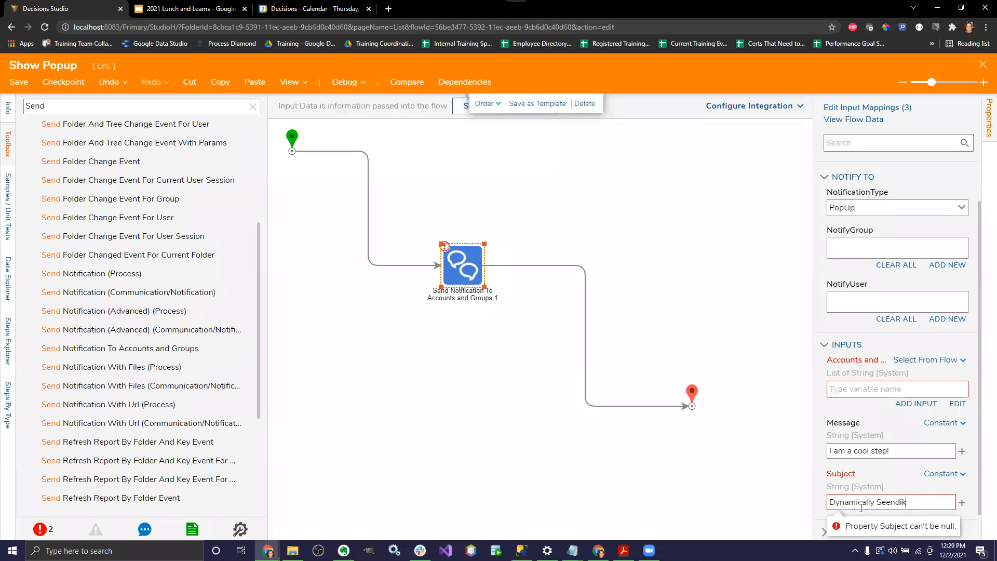
text(nding mEessage to different groups)
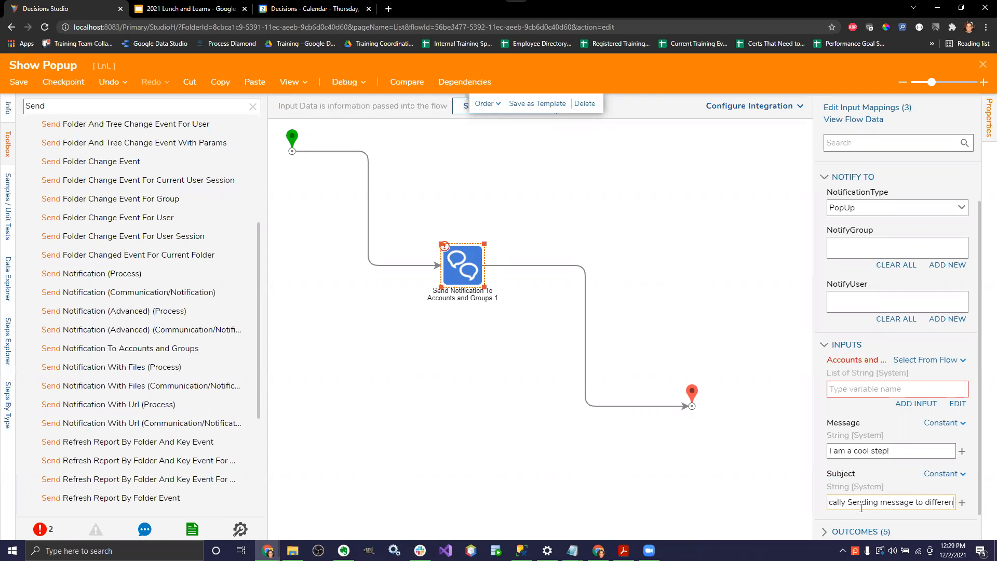
click(603, 476)
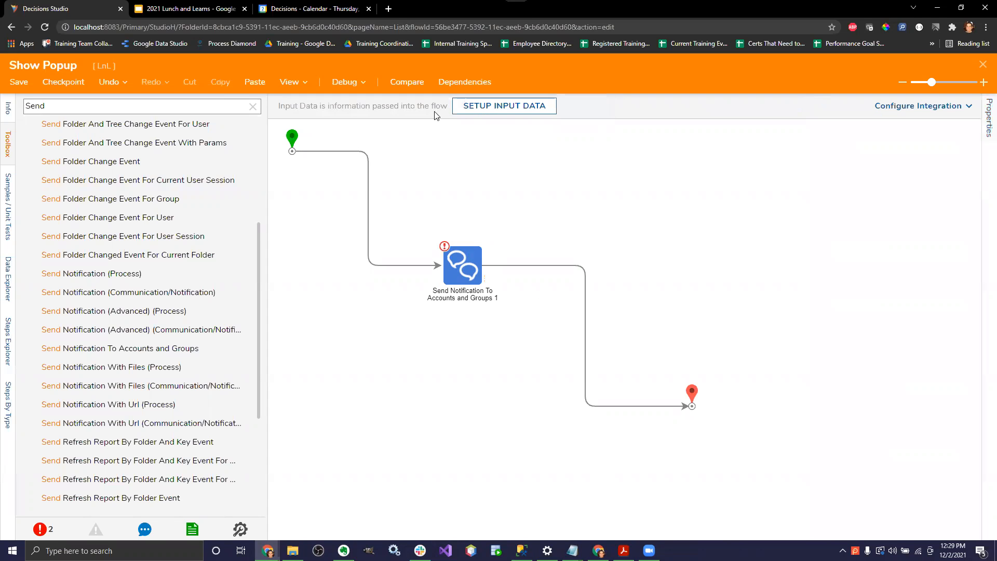
Map the notification step's Accounts and Groups input to Flow Data.CurrentUserGroups.First.
click(458, 247)
scroll(881, 375, down, 2)
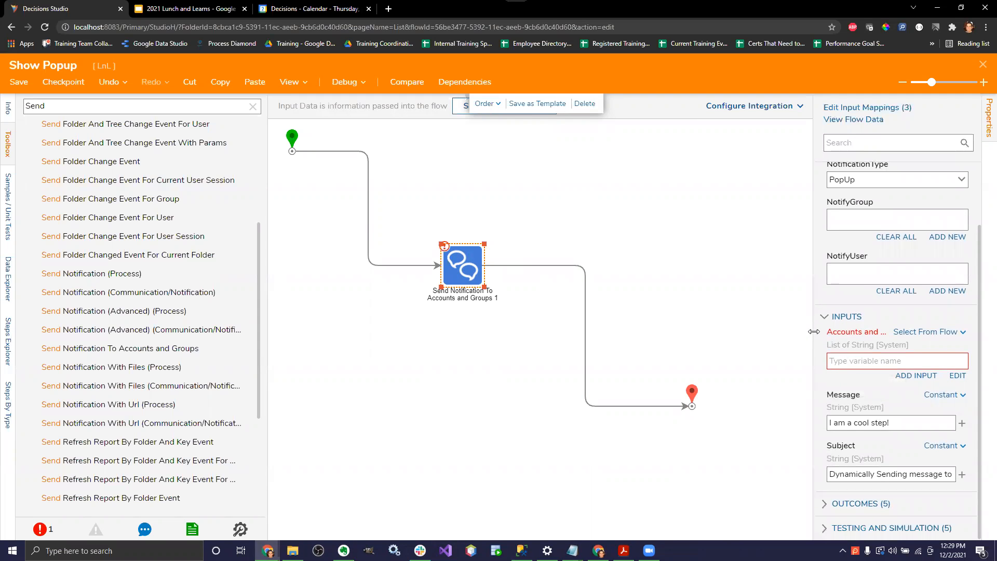
drag(814, 334, 776, 335)
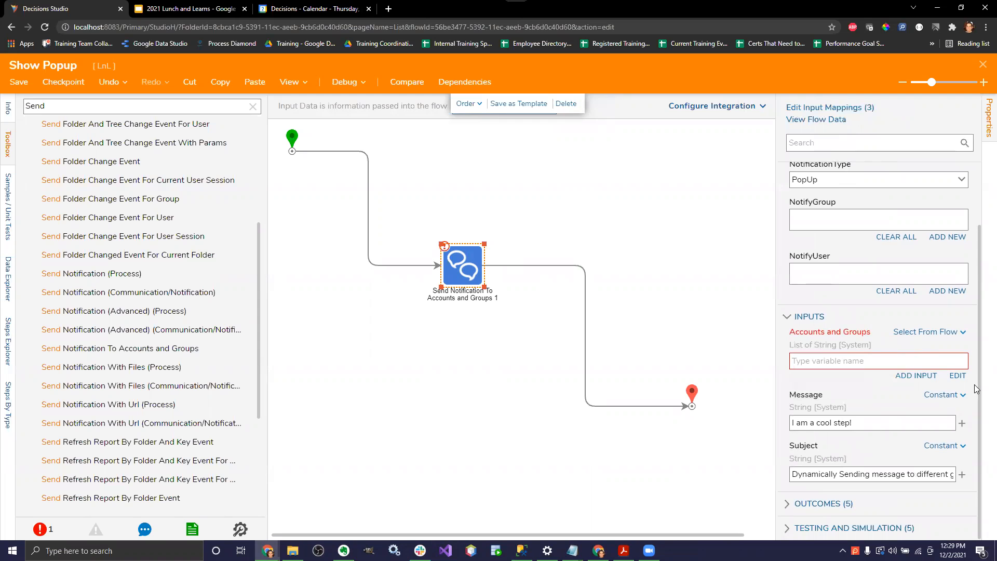
click(958, 376)
click(524, 179)
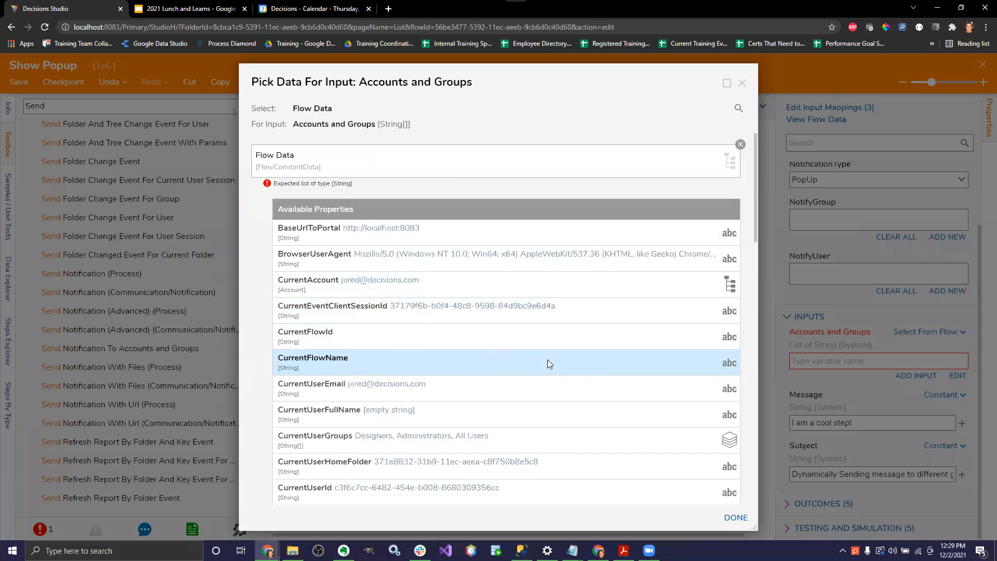
scroll(551, 364, down, 1)
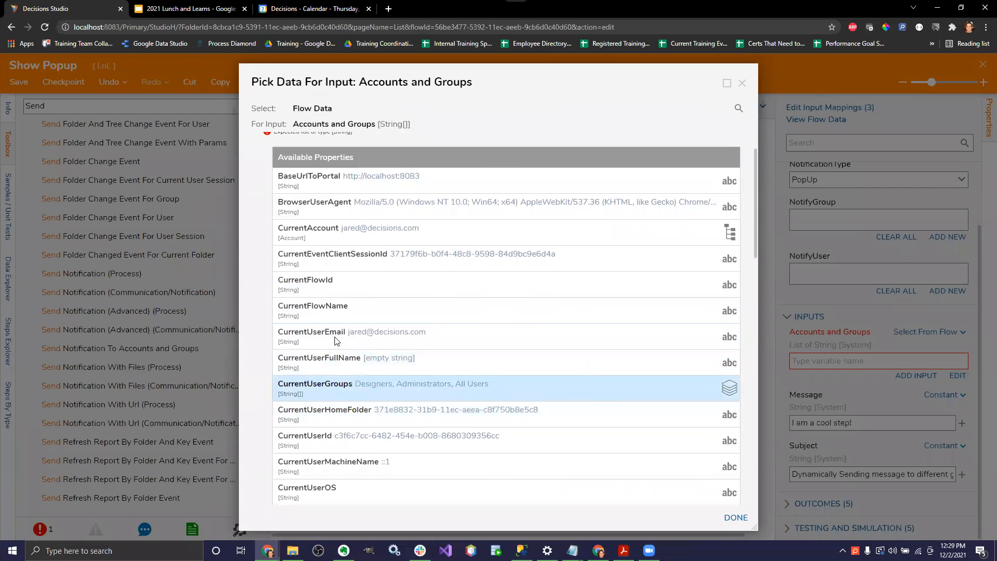
click(452, 385)
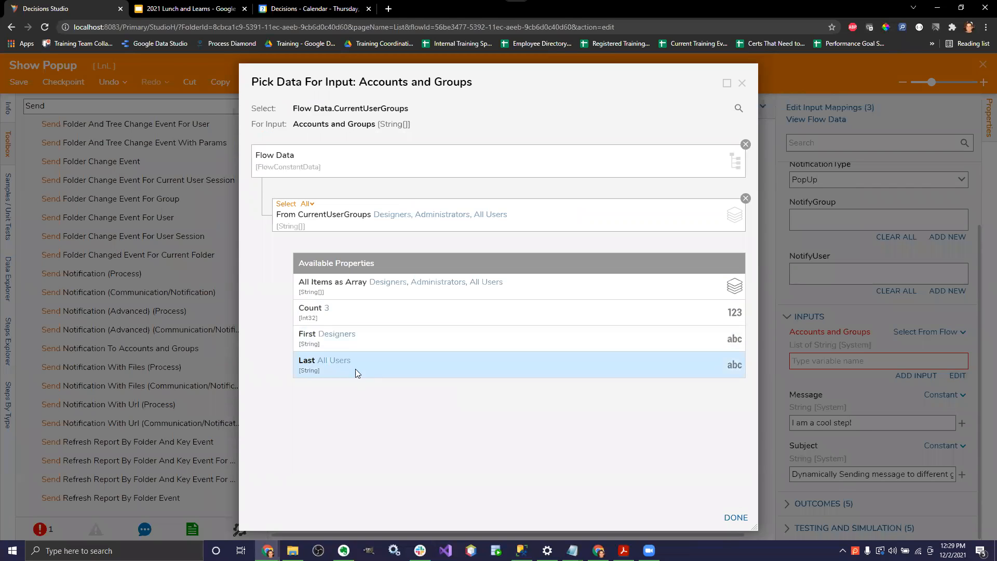
click(338, 336)
click(736, 517)
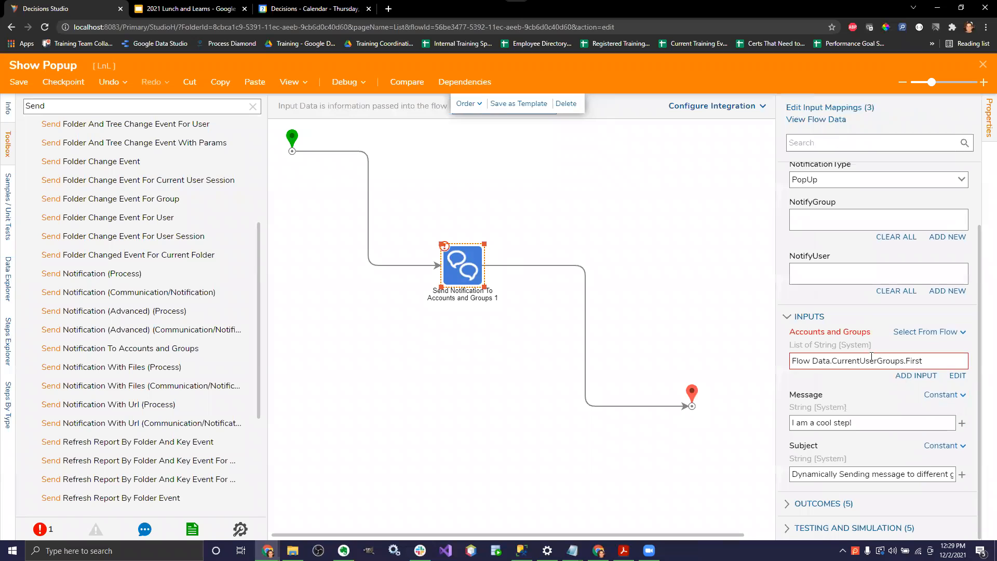
drag(928, 362, 791, 363)
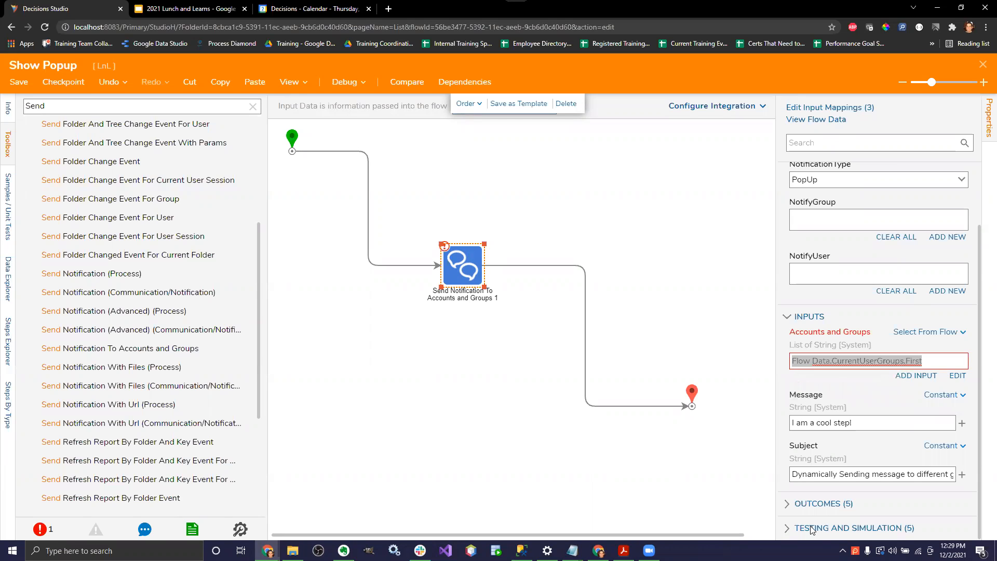
Switch the Accounts and Groups mapping to Build Array and add several more items to the array.
click(930, 332)
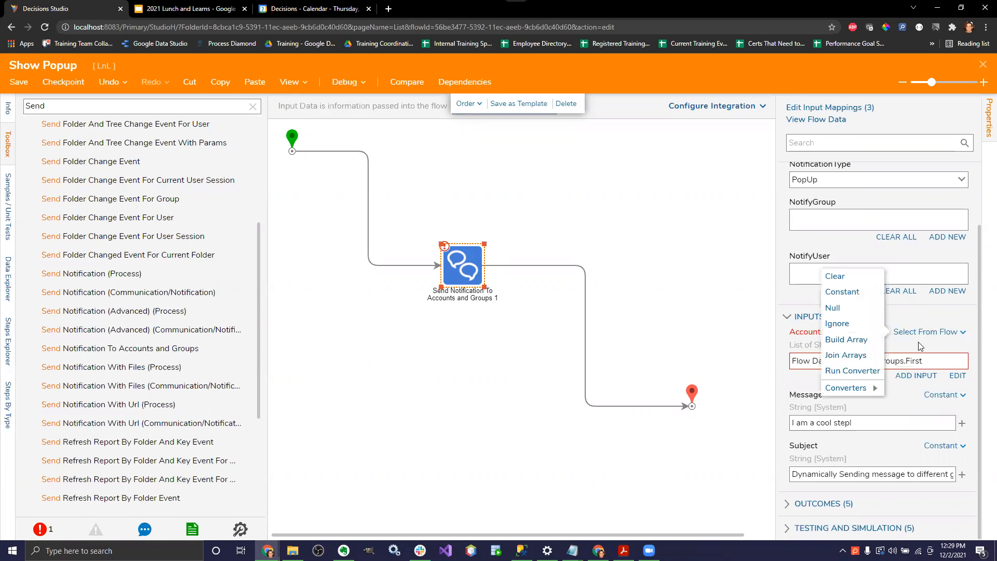
click(863, 340)
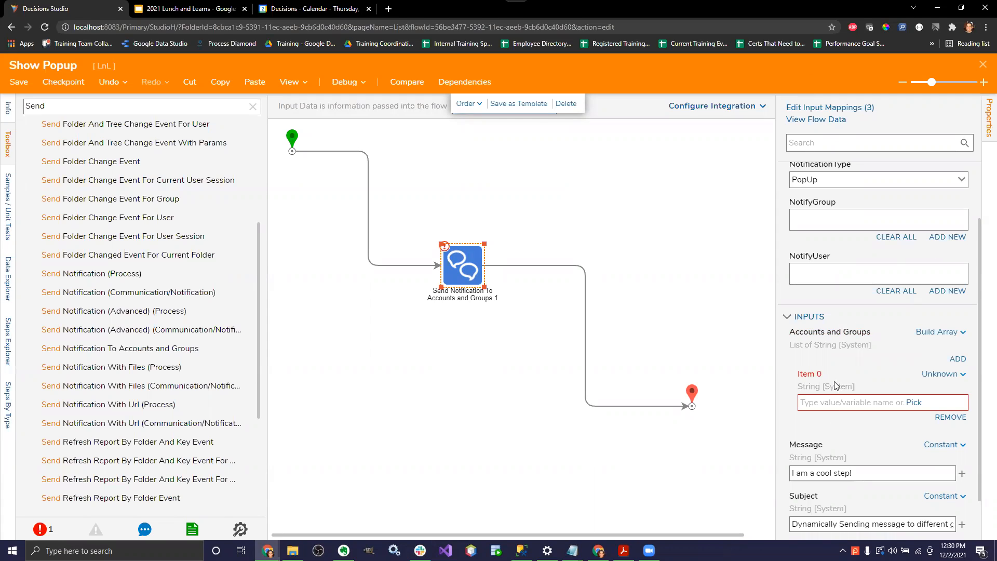
double_click(958, 359)
scroll(914, 410, down, 1)
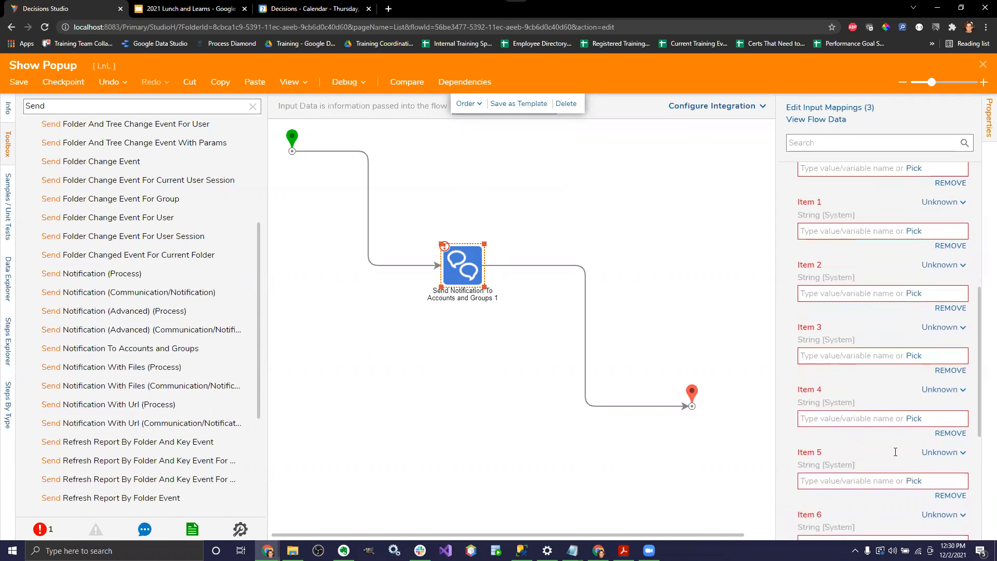
scroll(890, 405, down, 8)
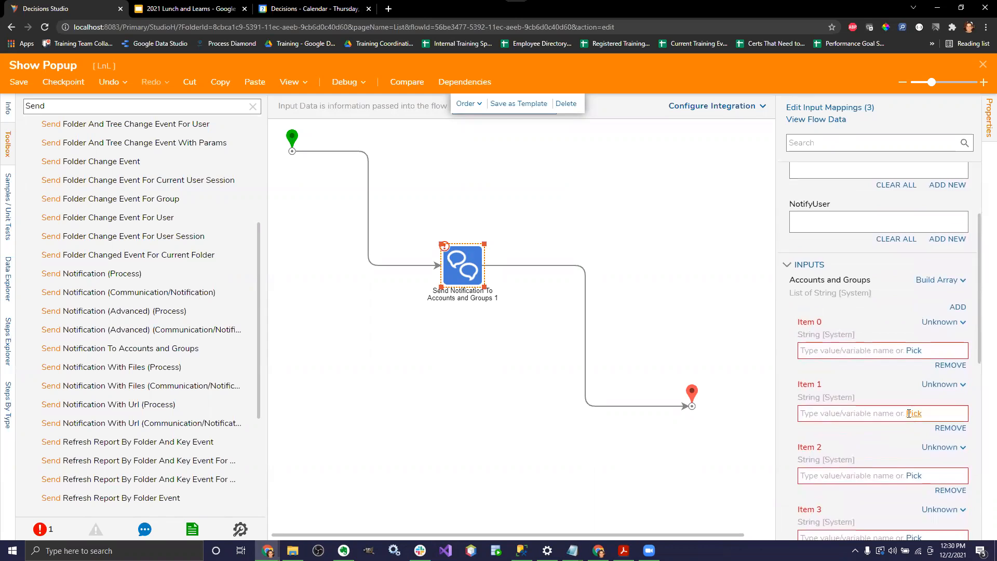
Remove Item 0 from the Accounts and Groups array and dismiss the error message.
scroll(888, 441, up, 5)
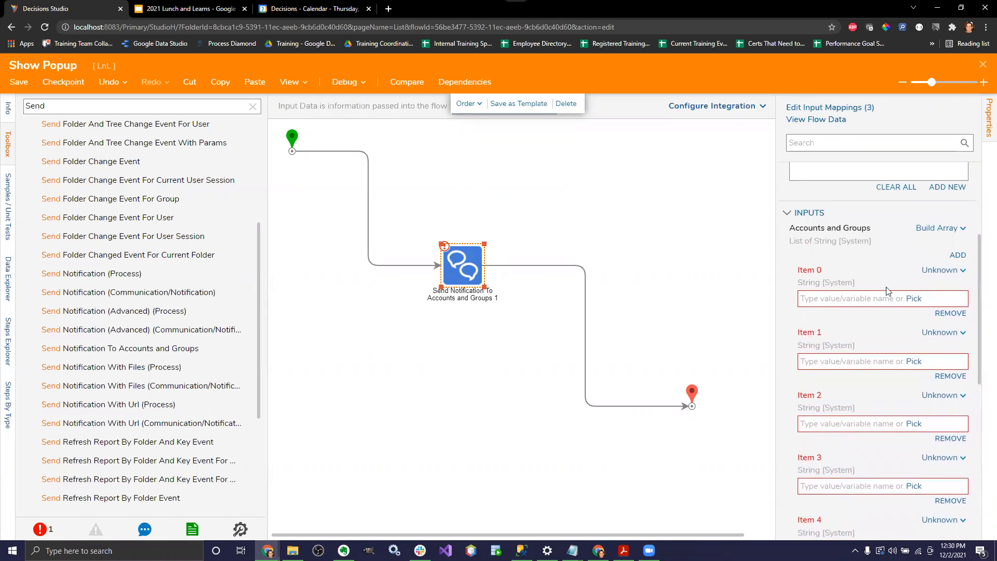
scroll(889, 374, down, 3)
scroll(931, 391, up, 4)
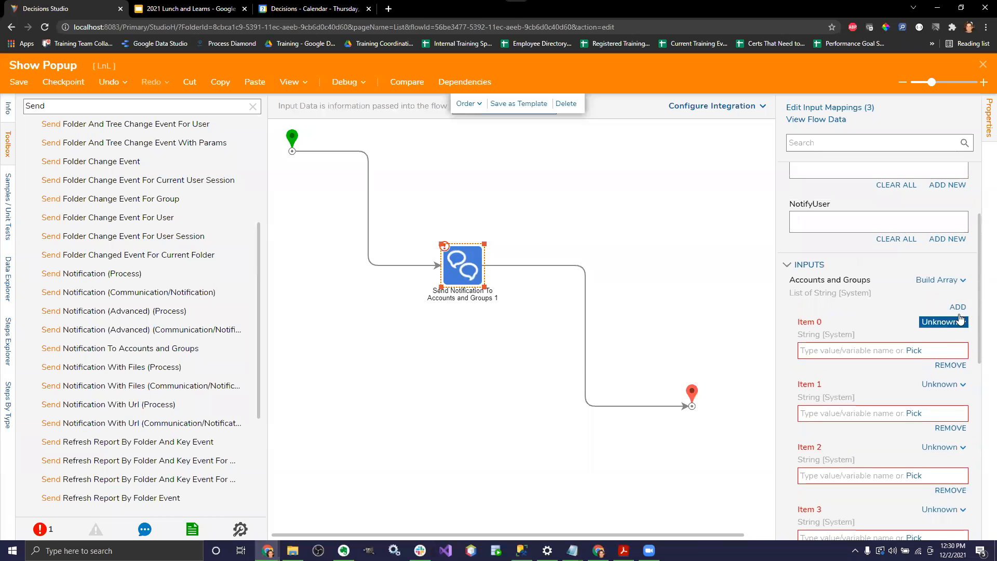
click(955, 366)
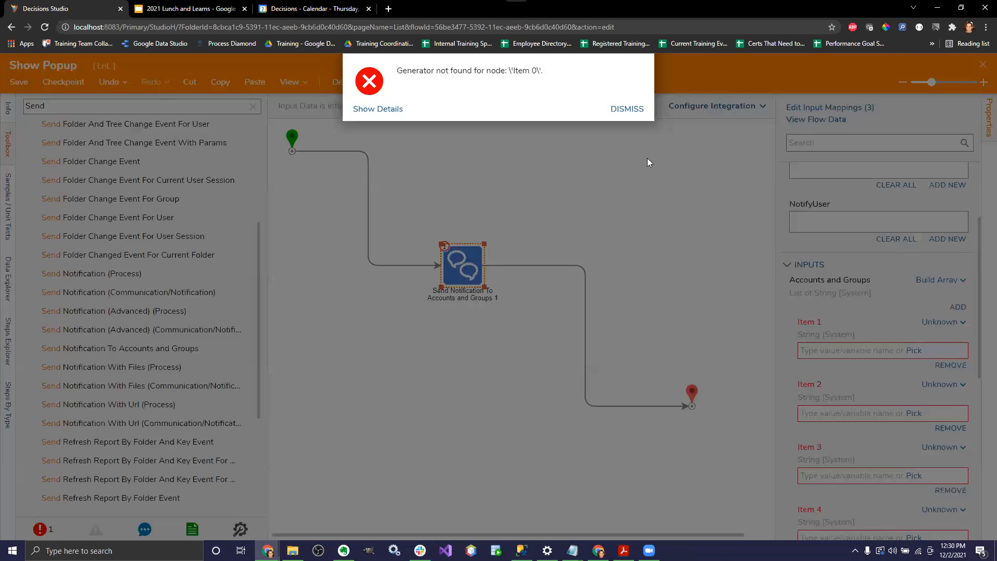
click(627, 109)
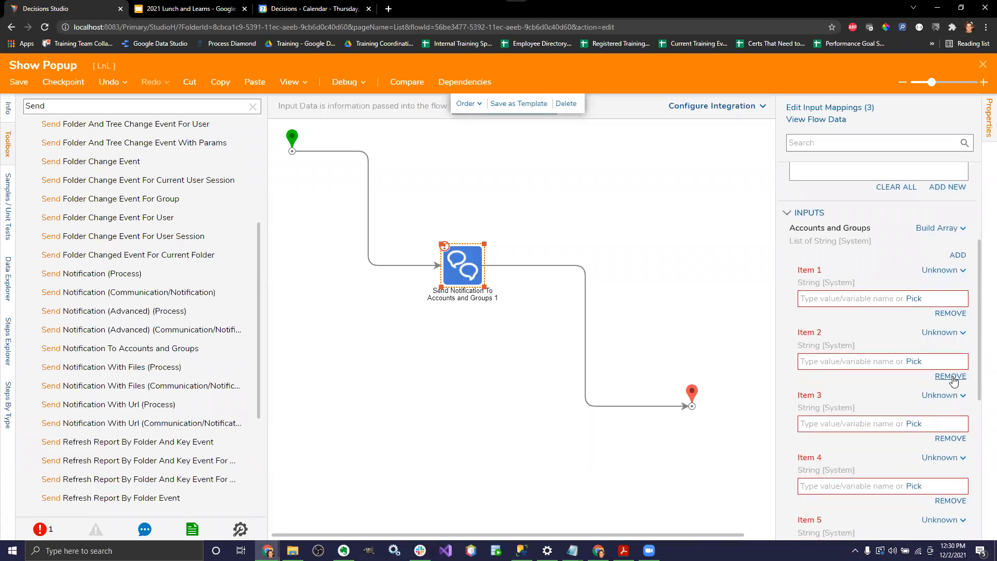
Remove all remaining empty items, Item 1 through Item 7, from the notification step's Accounts and Groups array.
click(948, 316)
click(949, 316)
click(949, 316)
click(949, 316)
click(950, 314)
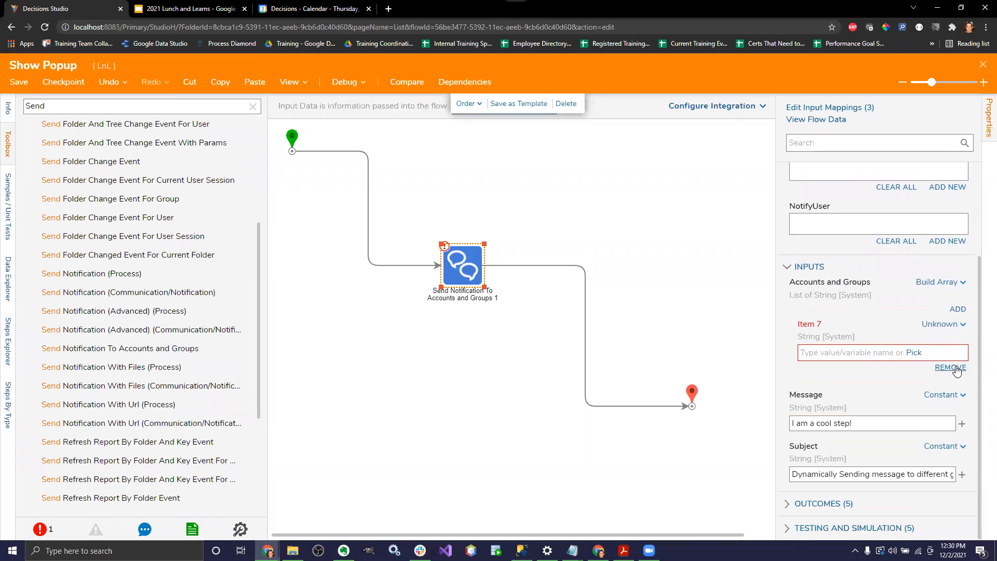
click(952, 367)
Clear the Accounts and Groups mapping and set it to Build Array again.
click(949, 344)
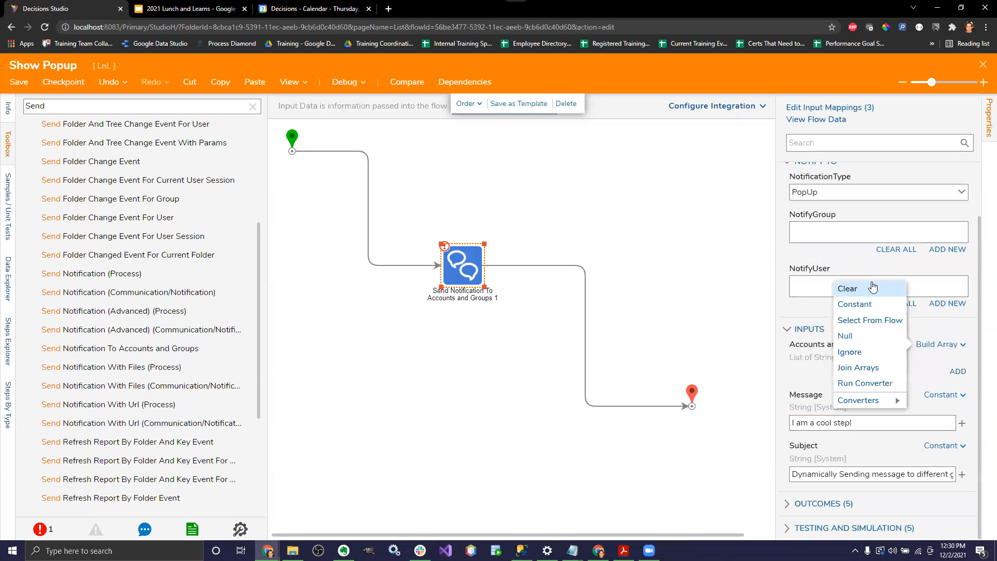
click(872, 287)
click(944, 344)
click(870, 351)
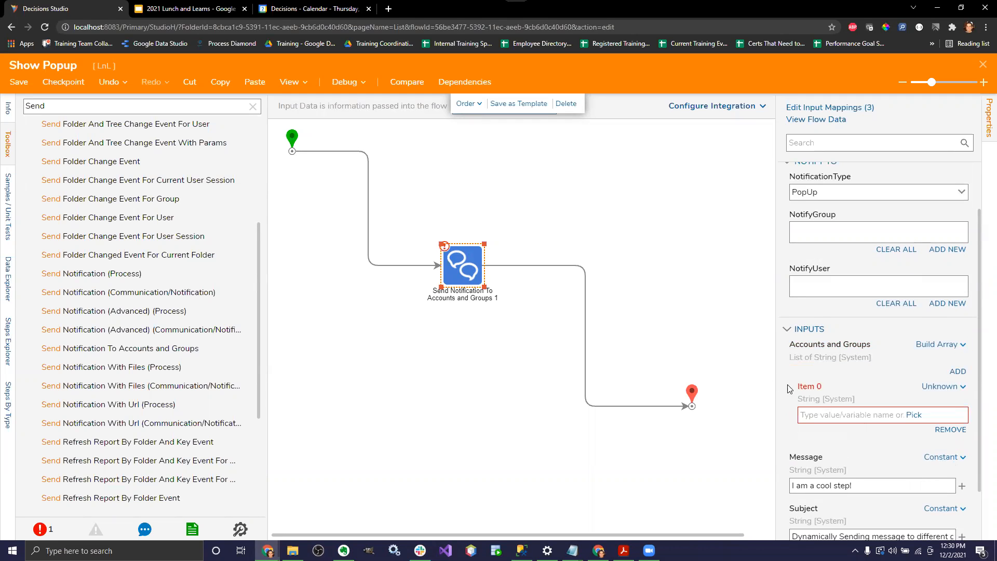
Map Item 0 of the Accounts and Groups array from the flow as Flow Data.CurrentUserGroups.First and deselect the step.
click(951, 389)
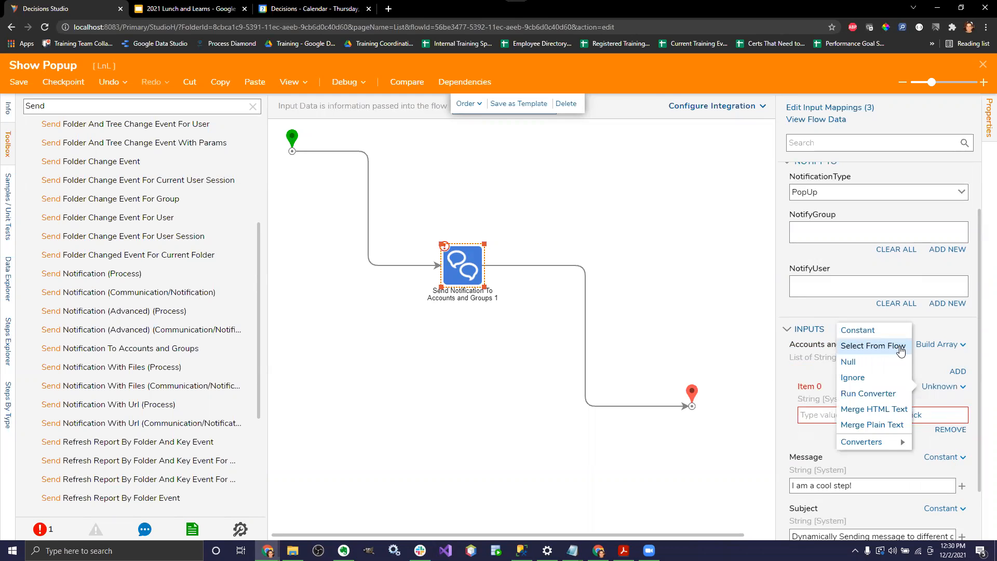
click(872, 346)
click(432, 188)
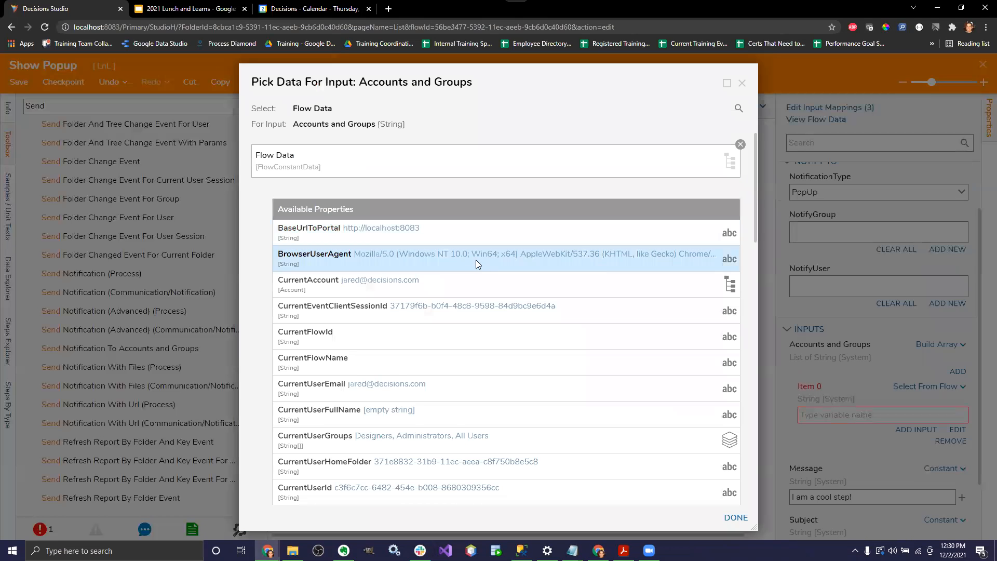
scroll(517, 370, down, 3)
click(458, 281)
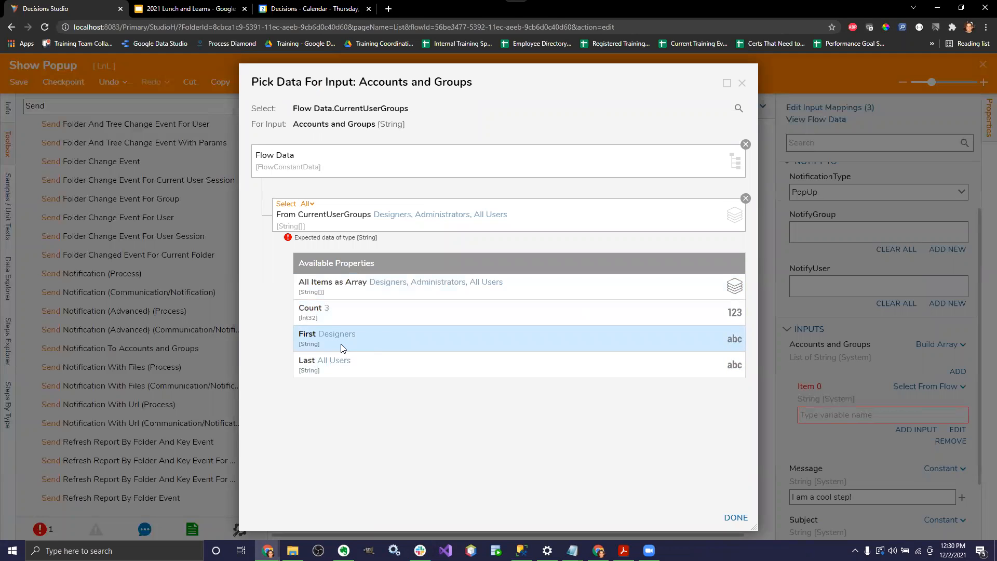
click(354, 341)
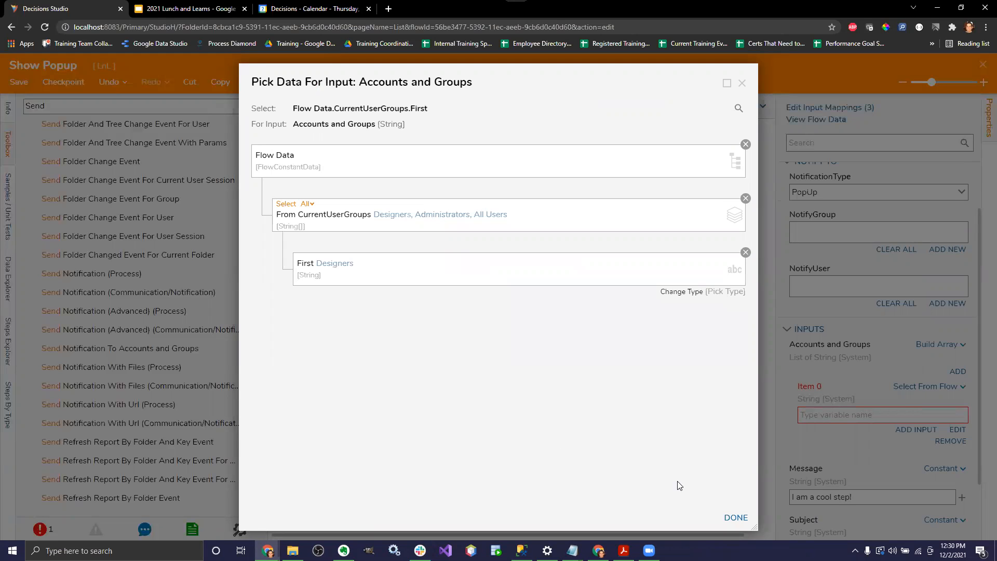
click(733, 525)
click(658, 314)
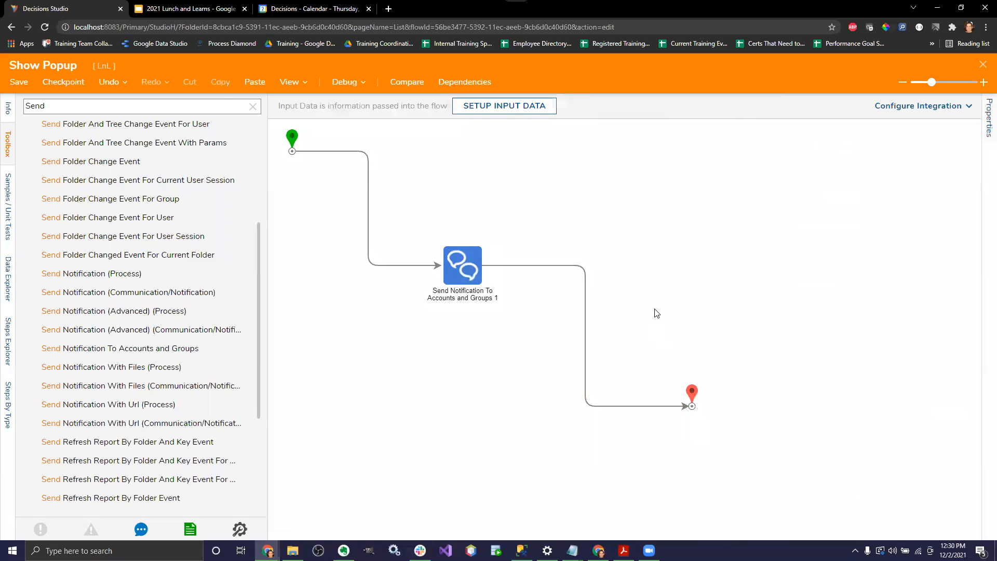
Run the Show Popup flow in the debugger and close the debugging view.
click(343, 89)
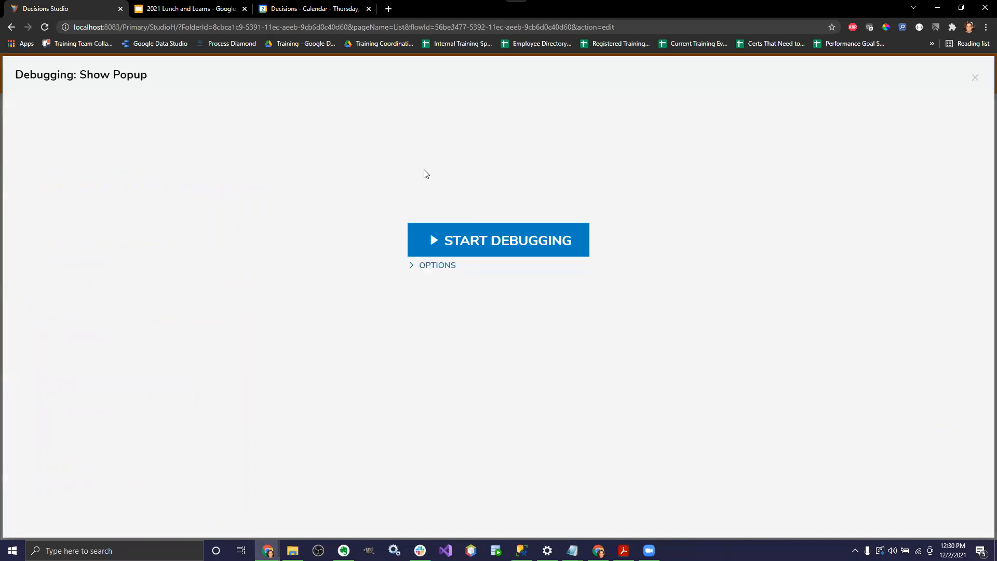
click(484, 235)
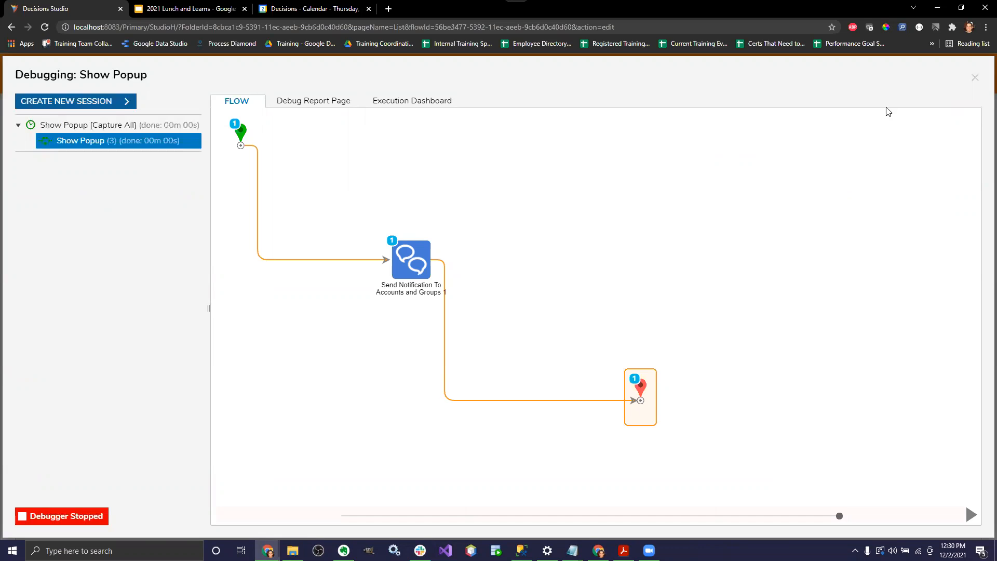
click(975, 78)
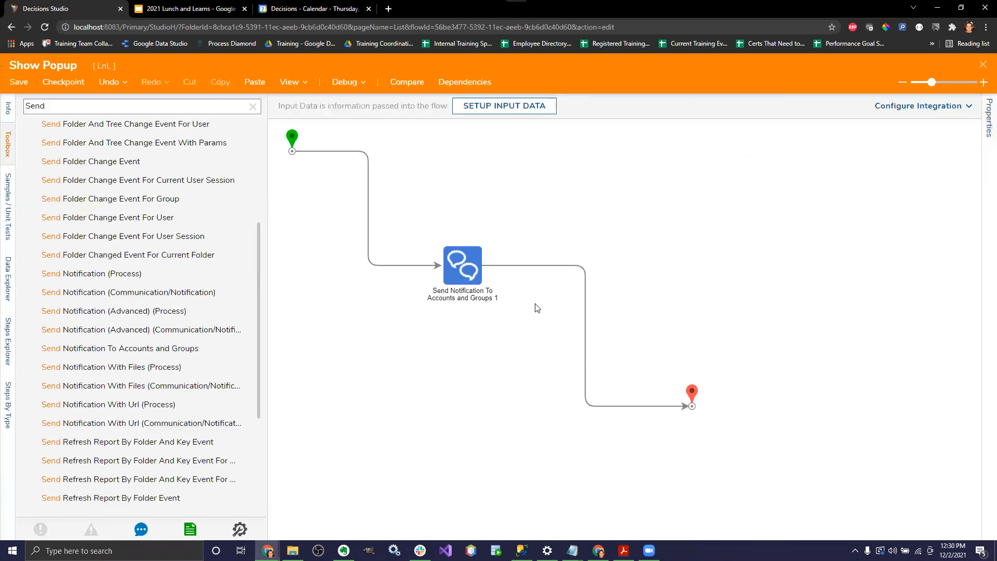
Set the NotificationType of the Send Notification To Accounts and Groups step to Email.
click(481, 266)
scroll(847, 338, down, 3)
scroll(846, 335, up, 2)
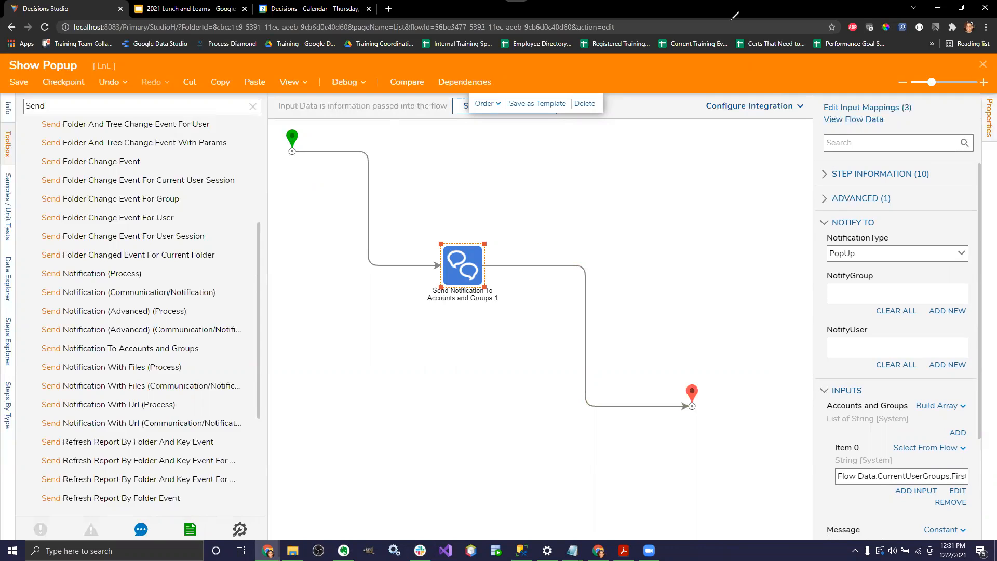
drag(822, 266, 970, 269)
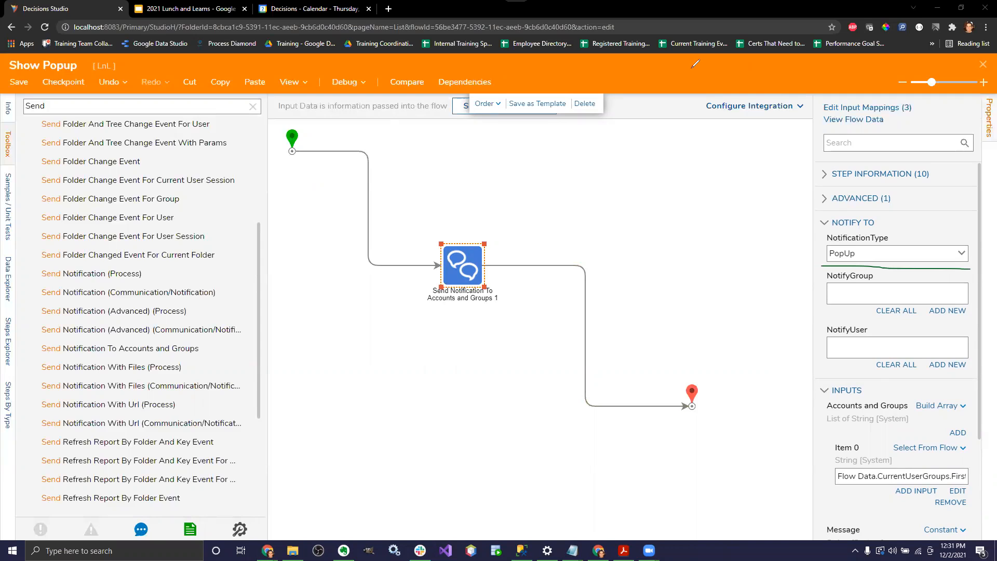
click(962, 253)
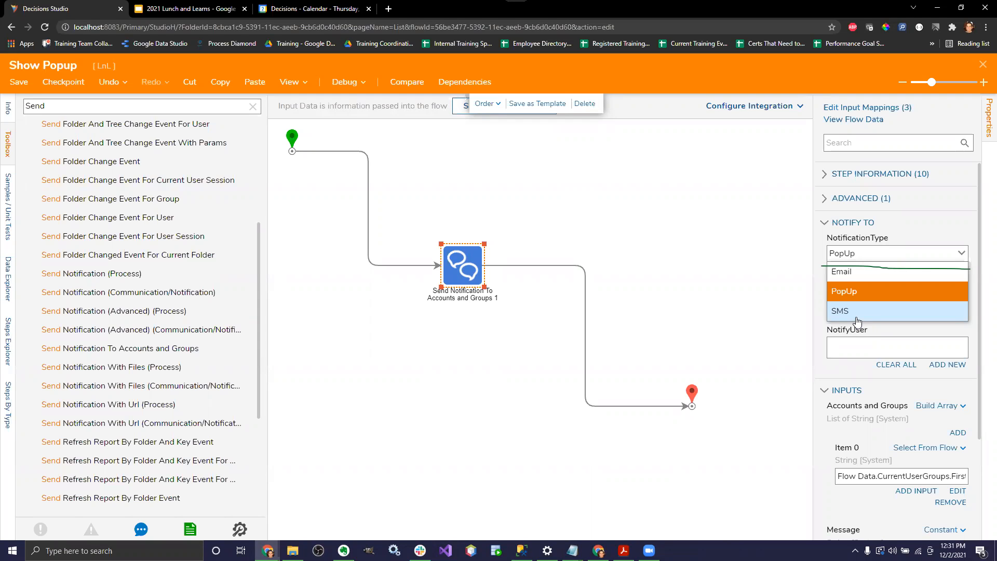
click(858, 271)
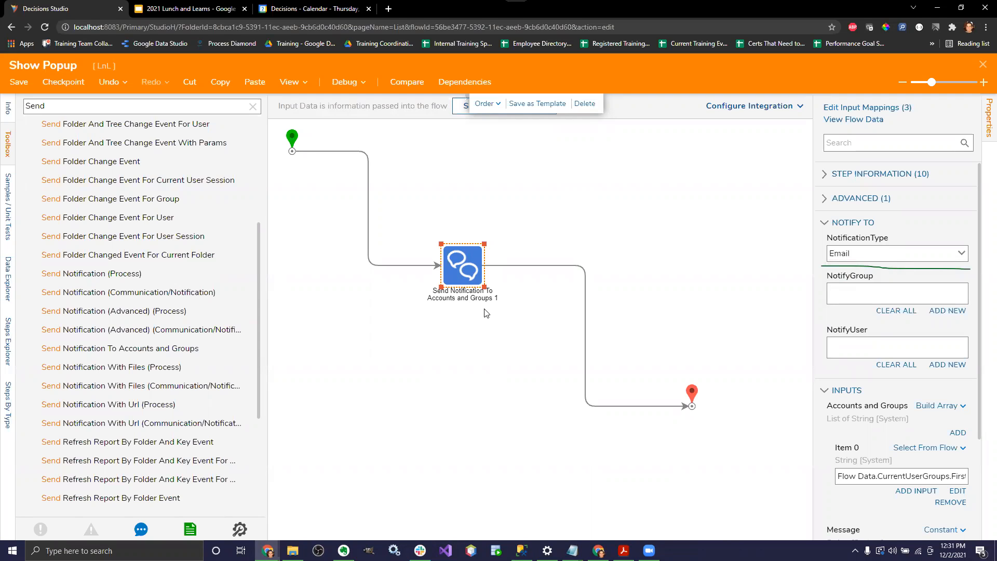
Delete the Send Notification To Accounts and Groups step from the flow.
right_click(466, 258)
click(485, 266)
key(Delete)
Switch to the 2021 Lunch and Learns presentation in Google Slides and start its full-screen slideshow.
click(205, 6)
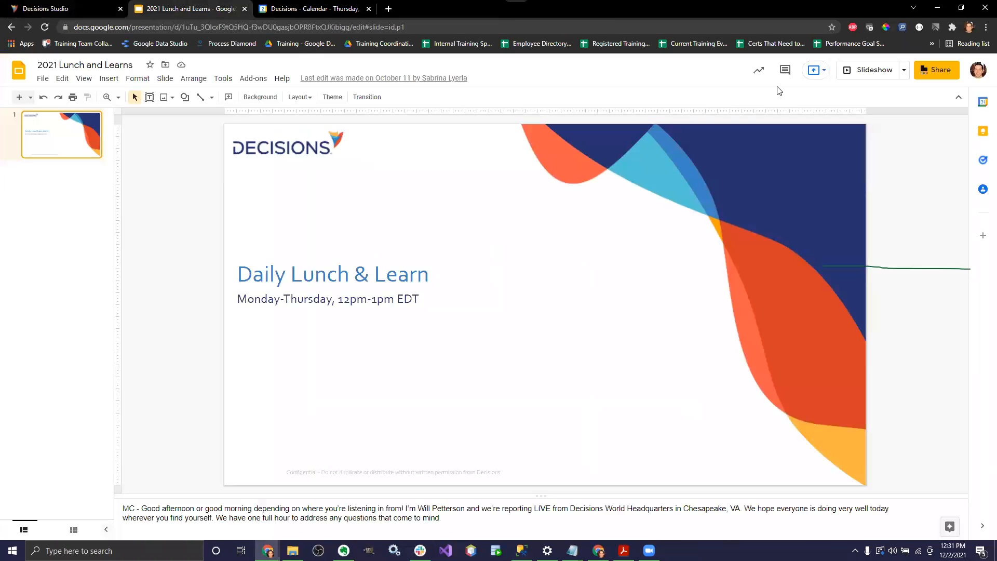
click(859, 73)
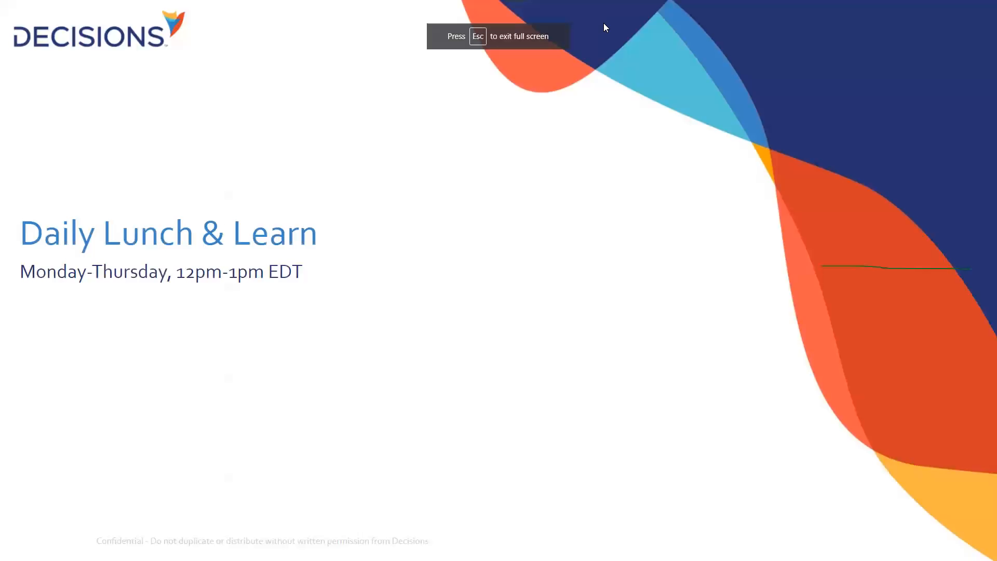